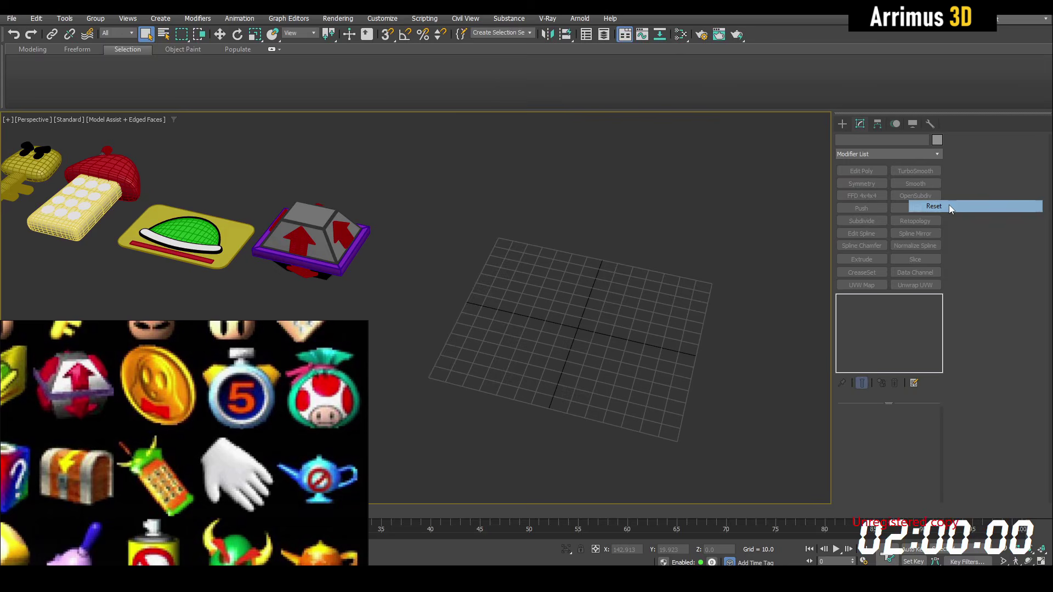
Start the two-minute countdown in XNote Stopwatch
{"action": "middle_click_drag", "start_coordinate": [665, 324], "coordinate": [723, 310]}
{"action": "right_click", "coordinate": [895, 540]}
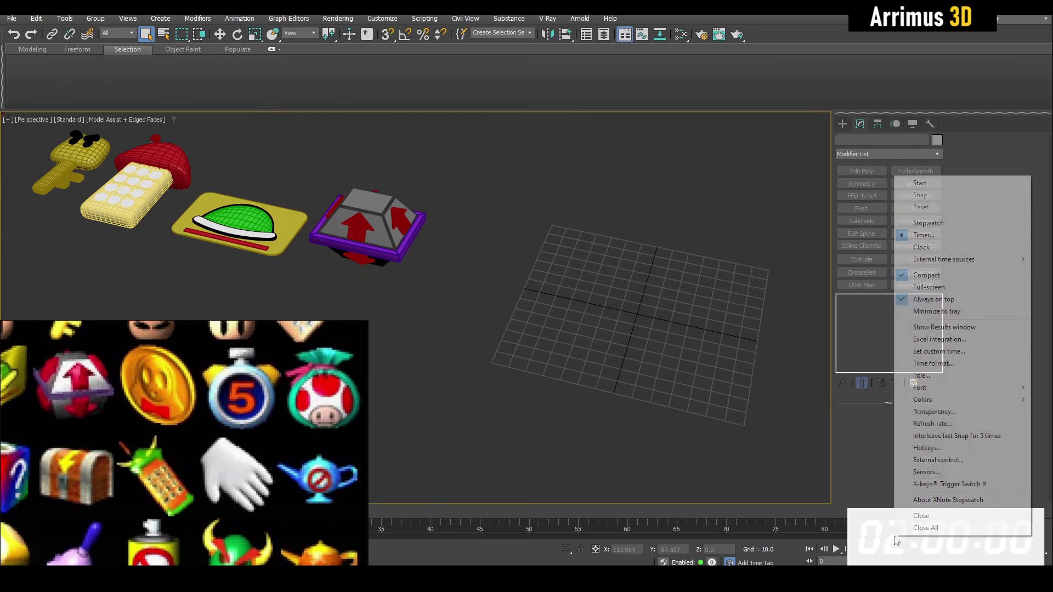
{"action": "left_click", "coordinate": [921, 189]}
Create a low, wide cylinder on the grid with 16 sides, 2 cap segments and a radius of about 52
{"action": "middle_click_drag", "start_coordinate": [721, 262], "coordinate": [646, 294]}
{"action": "scroll", "coordinate": [646, 294], "scroll_direction": "up", "scroll_amount": 4}
{"action": "key", "text": "c"}
{"action": "left_click_drag", "start_coordinate": [551, 354], "coordinate": [616, 268]}
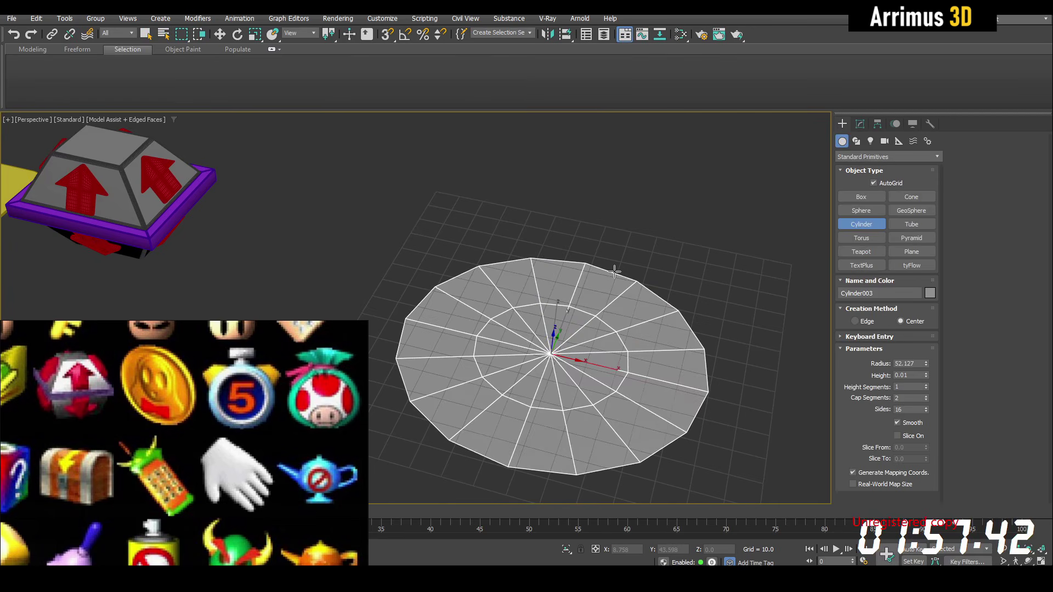
{"action": "left_click", "coordinate": [615, 249]}
Centre the cylinder on the origin by resetting its X and Y positions to 0
{"action": "key", "text": "w"}
{"action": "right_click", "coordinate": [646, 549]}
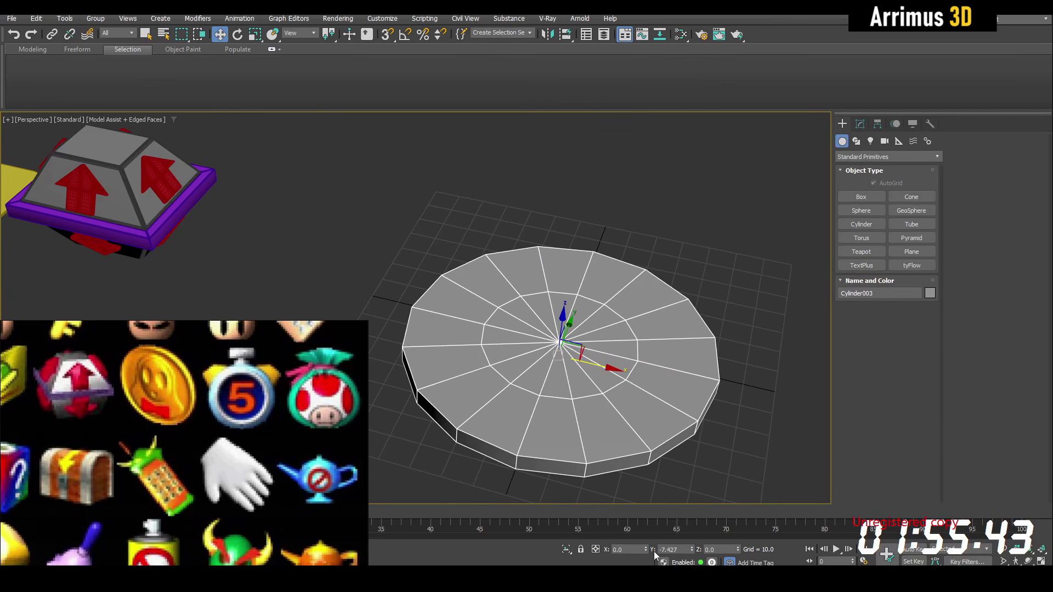
{"action": "right_click", "coordinate": [692, 550]}
{"action": "middle_click_drag", "start_coordinate": [683, 475], "coordinate": [692, 445]}
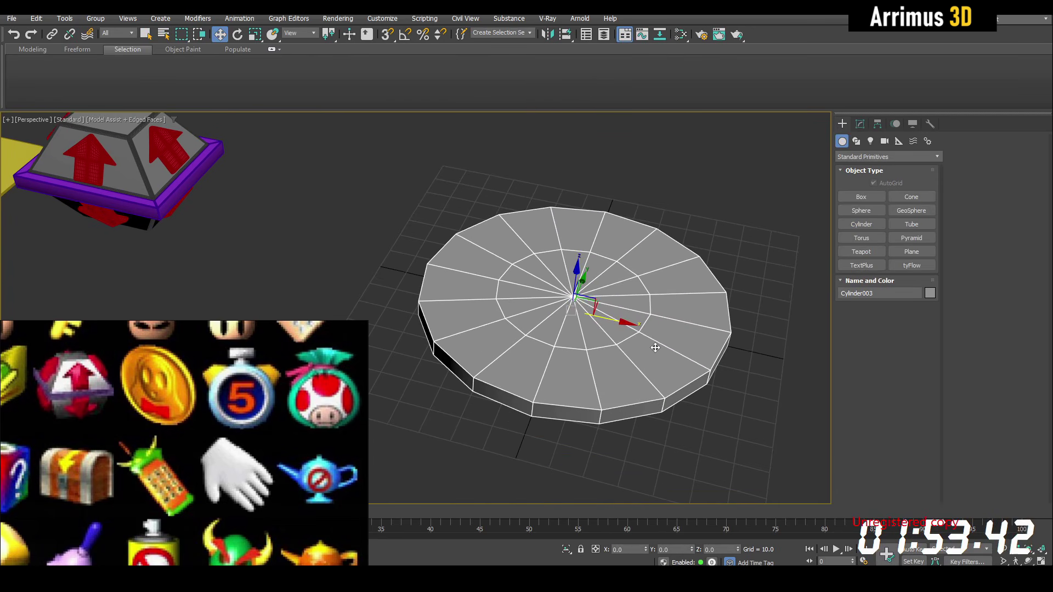
Add an Edit Poly modifier to the cylinder and insert an edge loop close to the outer edge of its top face
{"action": "key", "text": "shift+e"}
{"action": "key", "text": "1"}
{"action": "middle_click_drag", "start_coordinate": [659, 337], "coordinate": [664, 335]}
{"action": "key", "text": "alt+c"}
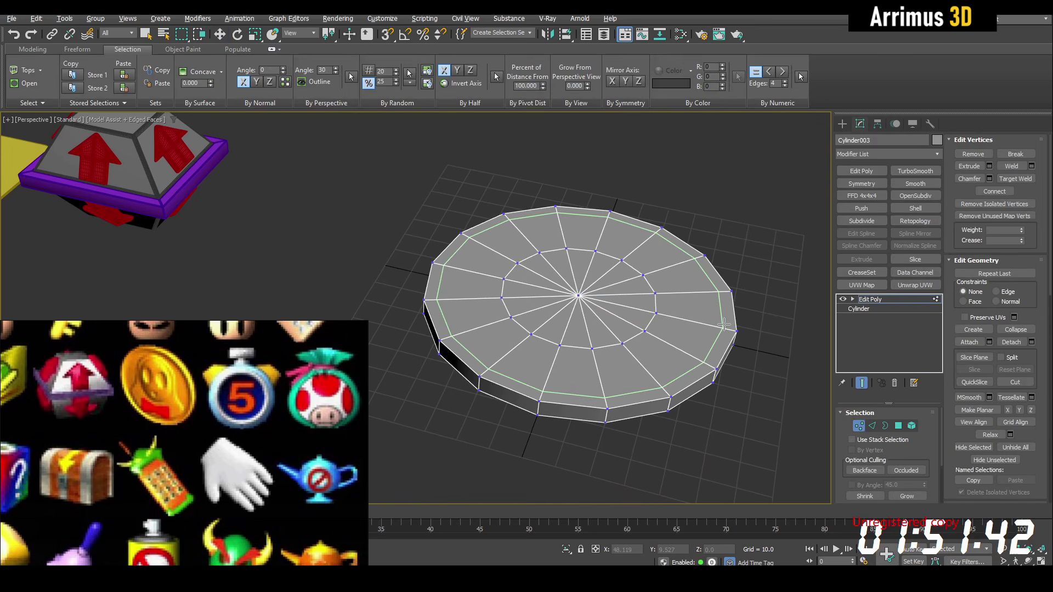
Select the outer ring of polygons on the disc's top and extrude it upward slightly as a raised rim
{"action": "key", "text": "4"}
{"action": "scroll", "coordinate": [724, 324], "scroll_direction": "up", "scroll_amount": 4}
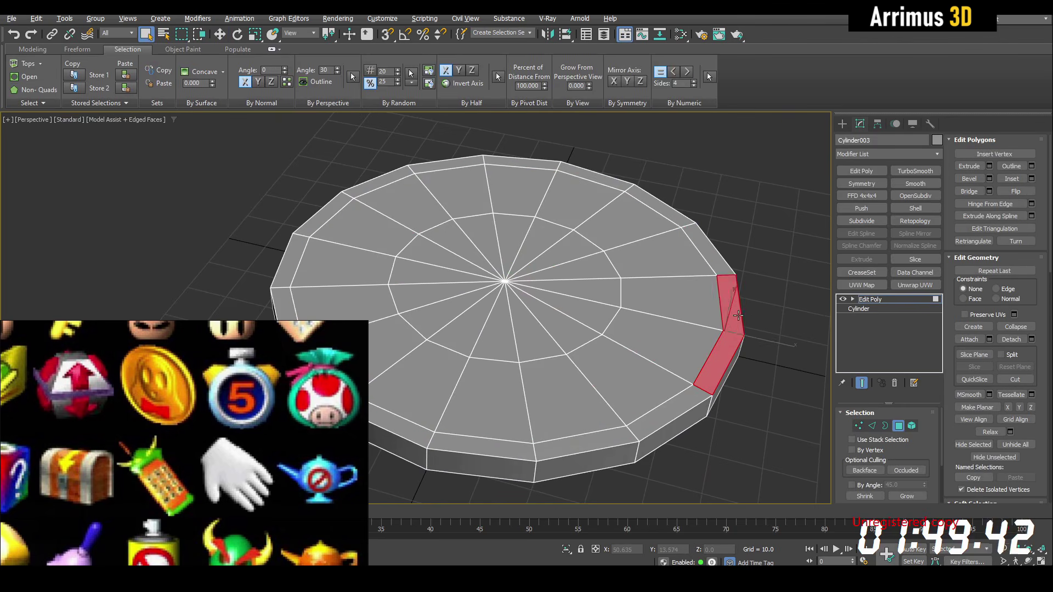
{"action": "left_click", "coordinate": [738, 316], "text": "shift"}
{"action": "key", "text": "w"}
{"action": "middle_click_drag", "start_coordinate": [525, 288], "coordinate": [521, 244], "text": "alt"}
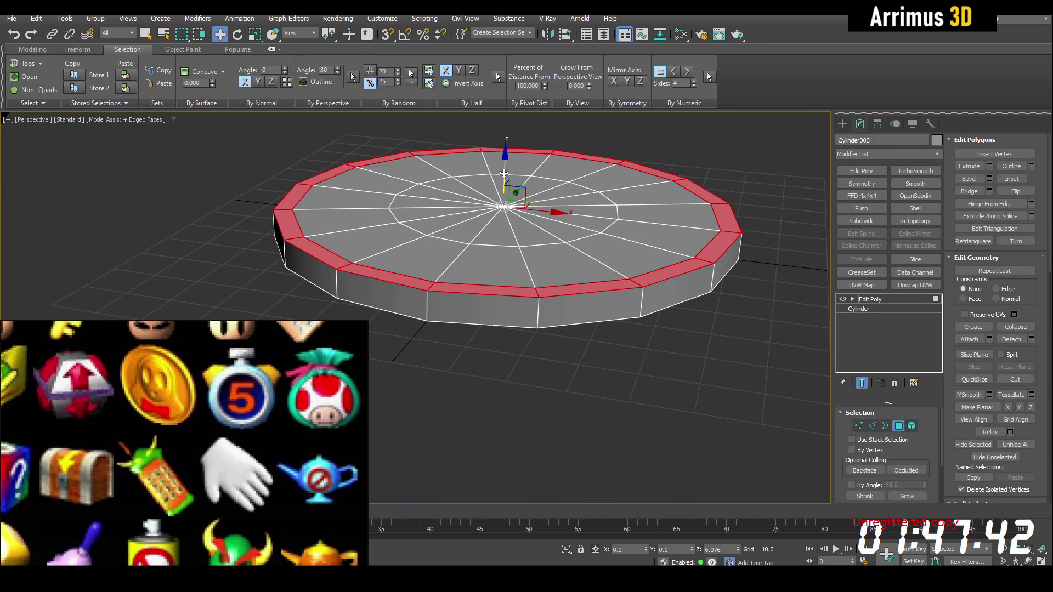
{"action": "left_click_drag", "start_coordinate": [504, 173], "coordinate": [504, 163], "text": "shift"}
{"action": "key", "text": "q"}
{"action": "middle_click_drag", "start_coordinate": [540, 211], "coordinate": [612, 274], "text": "alt"}
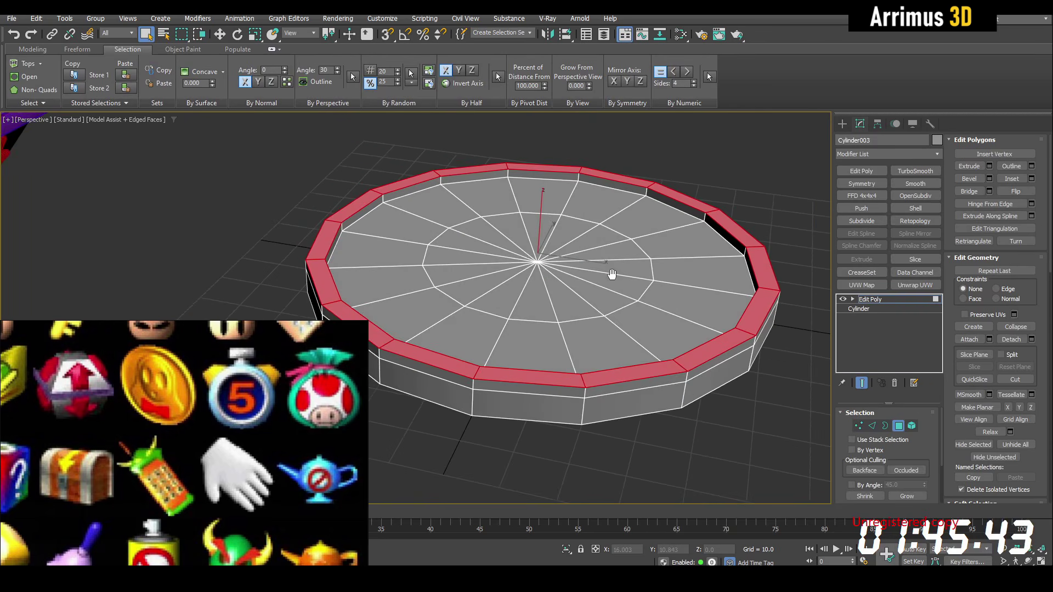
Select the disc's recessed top polygons by a 45-degree angle and inset them slightly inside the rim
{"action": "left_click", "coordinate": [852, 485]}
{"action": "left_click", "coordinate": [578, 282]}
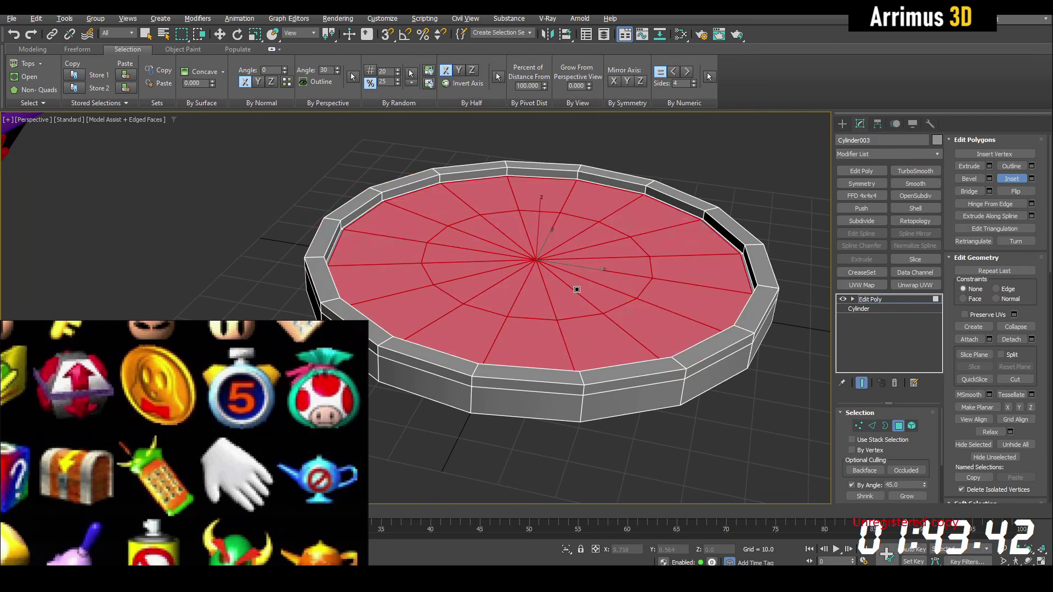
{"action": "left_click_drag", "start_coordinate": [577, 290], "coordinate": [583, 300]}
{"action": "middle_click_drag", "start_coordinate": [582, 299], "coordinate": [556, 298], "text": "alt"}
{"action": "key", "text": "4"}
Create a thin, nearly square box on the recessed face near the disc's centre using AutoGrid
{"action": "key", "text": "b"}
{"action": "middle_click_drag", "start_coordinate": [560, 260], "coordinate": [562, 263]}
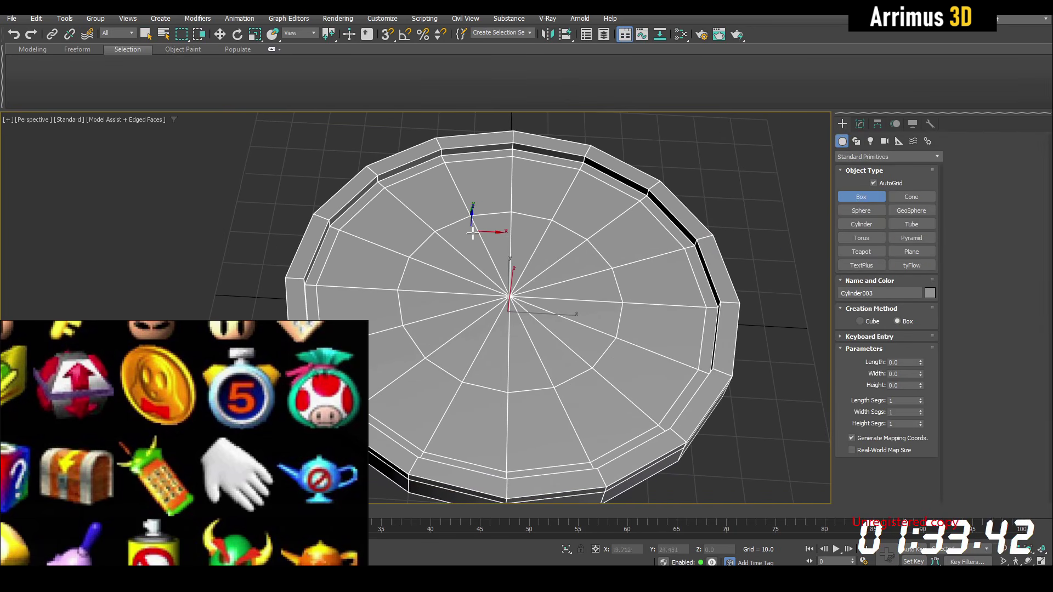
{"action": "left_click_drag", "start_coordinate": [471, 231], "coordinate": [583, 317]}
{"action": "right_click", "coordinate": [584, 303]}
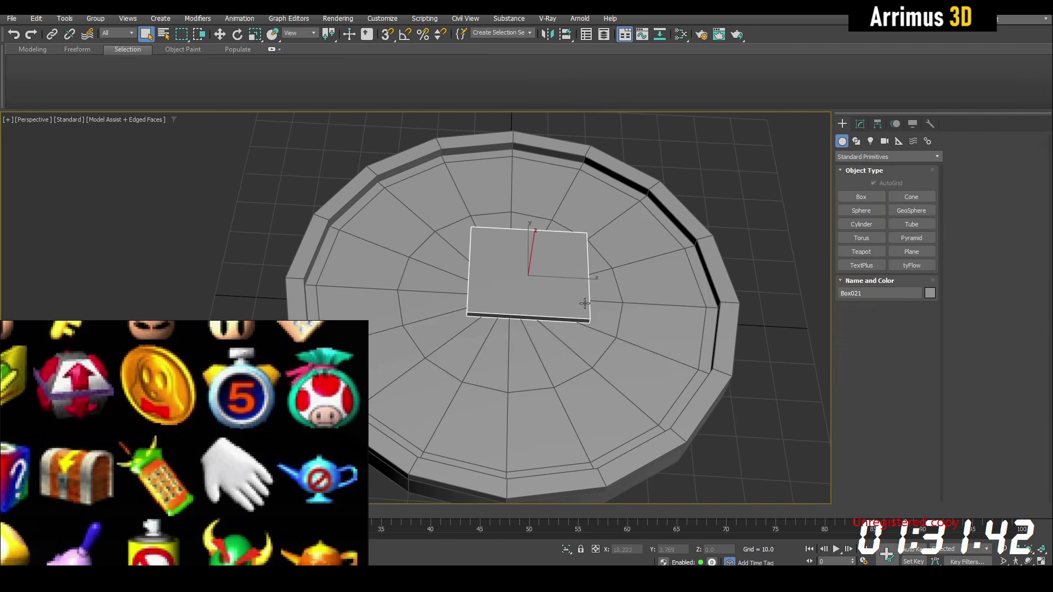
Align the box to the disc's centre and raise it above the recessed face to about Z 7
{"action": "key", "text": "ctrl+z"}
{"action": "key", "text": "w"}
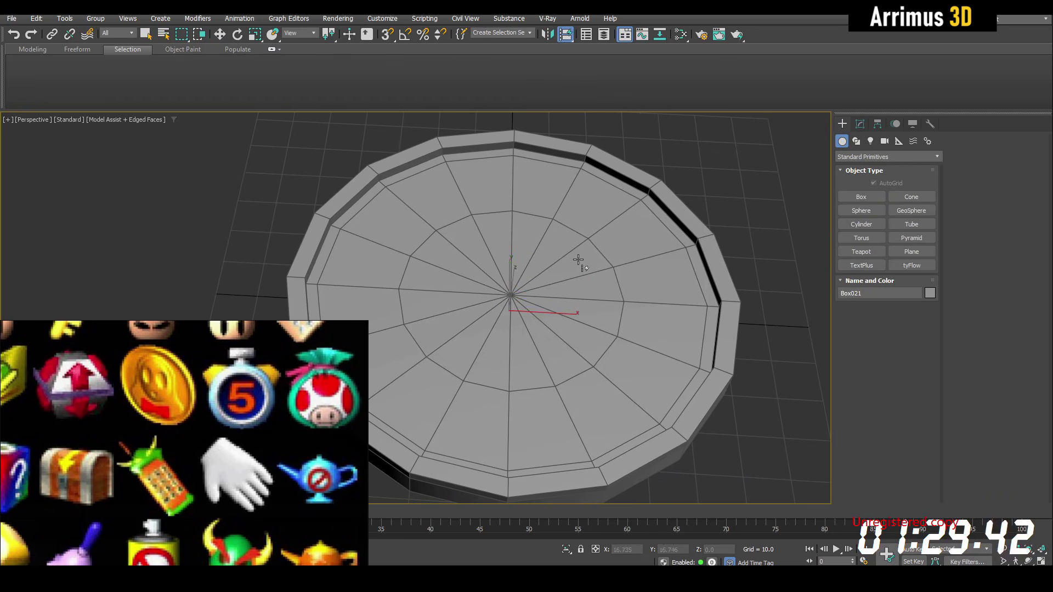
{"action": "right_click", "coordinate": [578, 259]}
{"action": "middle_click_drag", "start_coordinate": [577, 260], "coordinate": [490, 224], "text": "alt"}
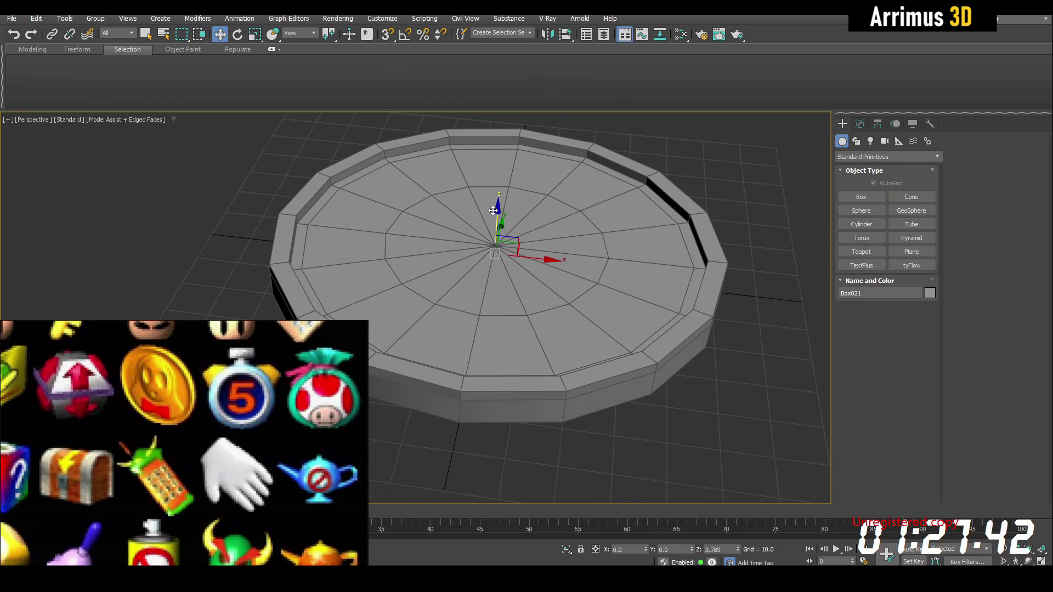
{"action": "key", "text": "ctrl+y"}
Stack Edit Poly, Symmetry and TurboSmooth modifiers on the box, with 2 TurboSmooth iterations
{"action": "left_click", "coordinate": [860, 124]}
{"action": "left_click", "coordinate": [861, 171]}
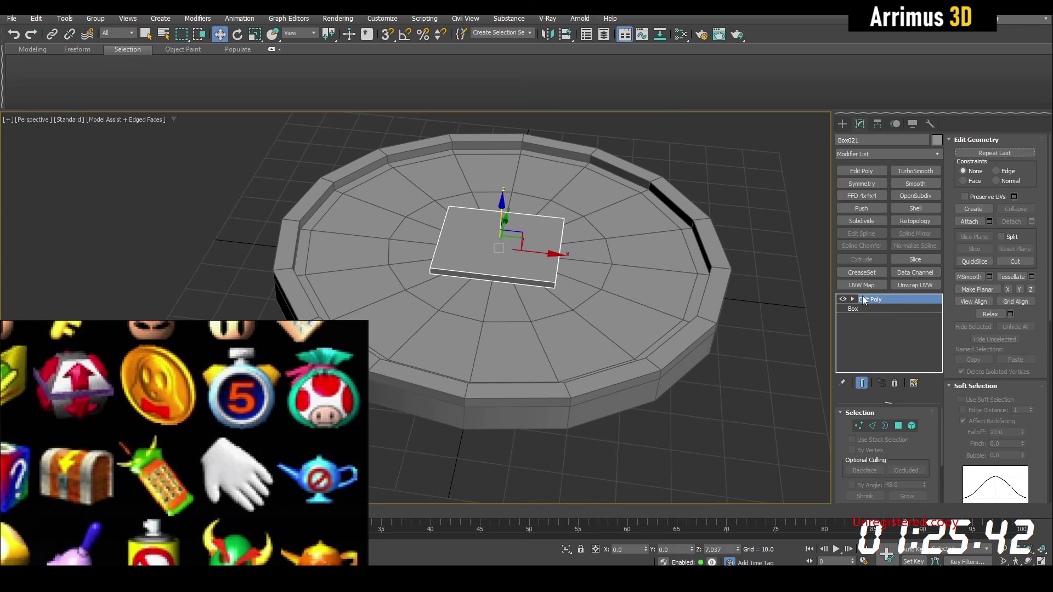
{"action": "right_click", "coordinate": [872, 299]}
{"action": "left_click", "coordinate": [889, 357]}
{"action": "key", "text": "z"}
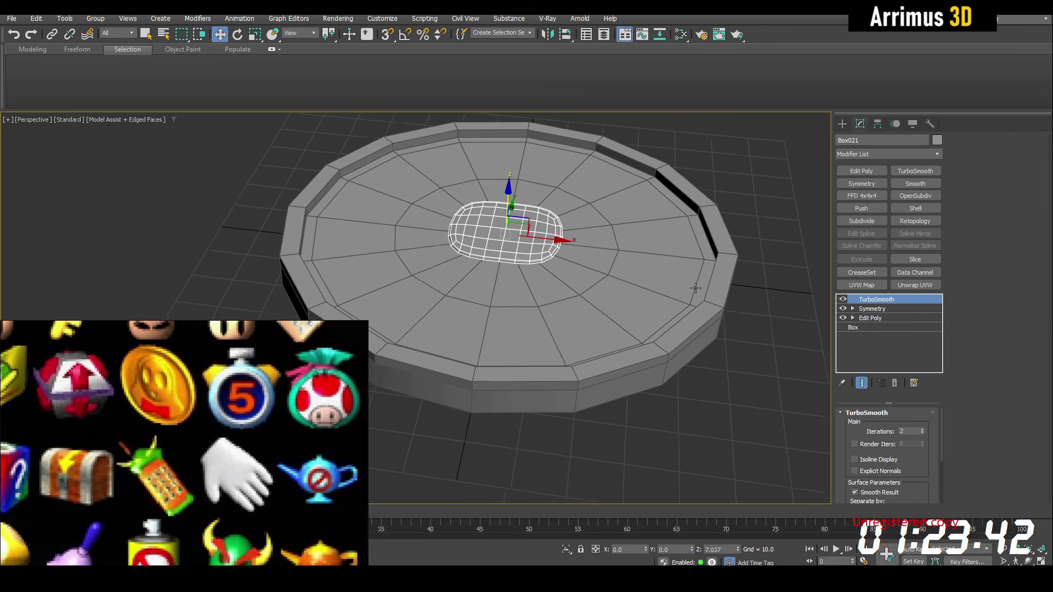
At the box's Edit Poly level, connect its width edges with one lengthwise loop through the middle
{"action": "left_click", "coordinate": [882, 320]}
{"action": "middle_click_drag", "start_coordinate": [750, 310], "coordinate": [686, 340], "text": "alt"}
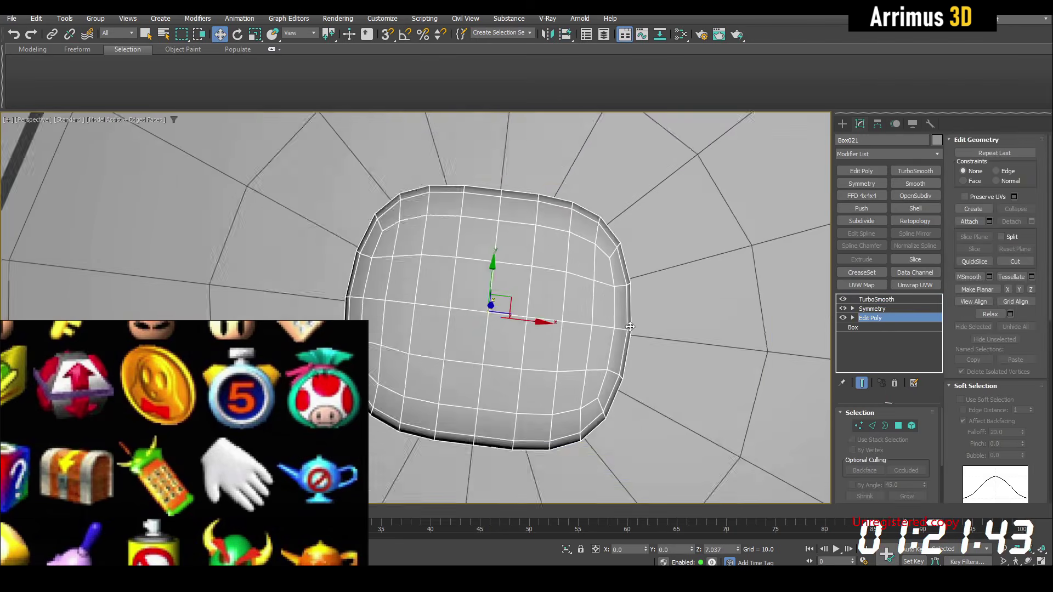
{"action": "scroll", "coordinate": [619, 315], "scroll_direction": "down", "scroll_amount": 4}
{"action": "key", "text": "e"}
{"action": "key", "text": "2"}
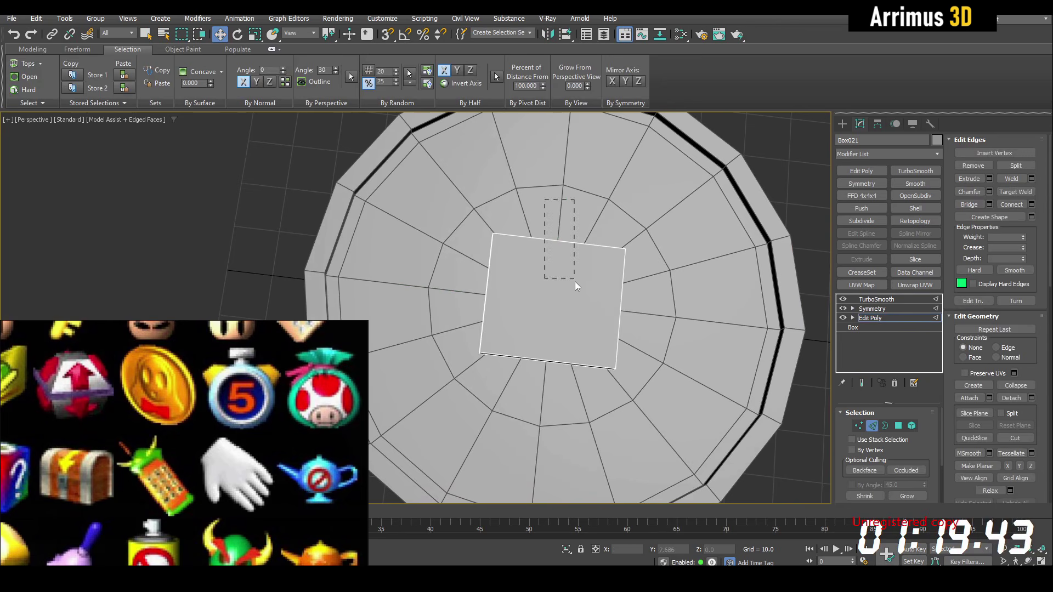
{"action": "left_click_drag", "start_coordinate": [574, 282], "coordinate": [571, 282]}
{"action": "key", "text": "alt+r"}
{"action": "key", "text": "ctrl+shift+e"}
{"action": "left_click", "coordinate": [546, 320]}
Pull the middle vertices at both ends of the box outward along Y, the near end to about Y -18.5
{"action": "key", "text": "1"}
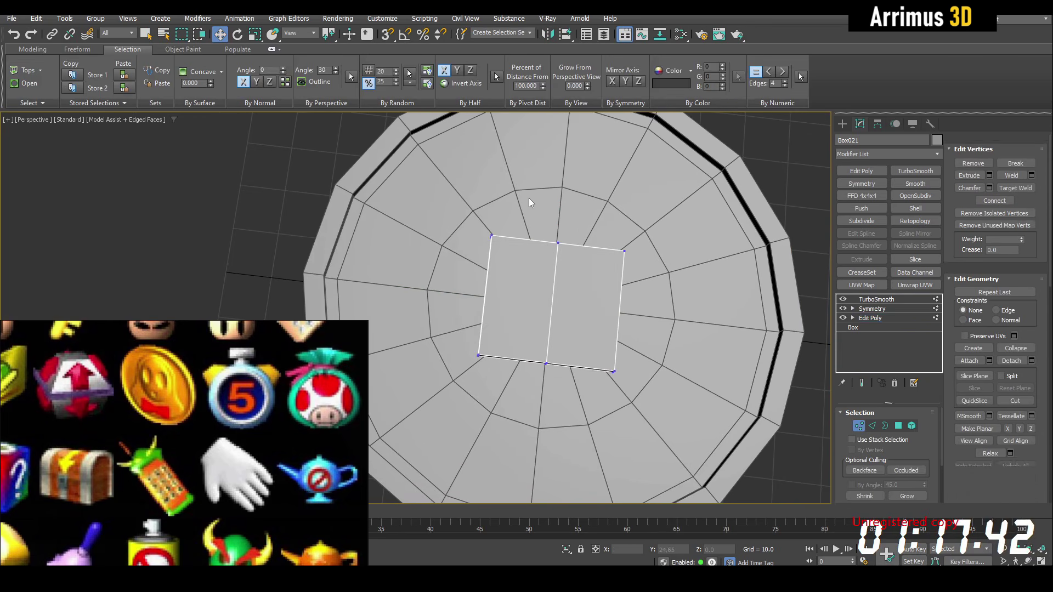
{"action": "key", "text": "e"}
{"action": "left_click_drag", "start_coordinate": [562, 199], "coordinate": [565, 174]}
{"action": "middle_click_drag", "start_coordinate": [549, 274], "coordinate": [519, 228]}
{"action": "key", "text": "e"}
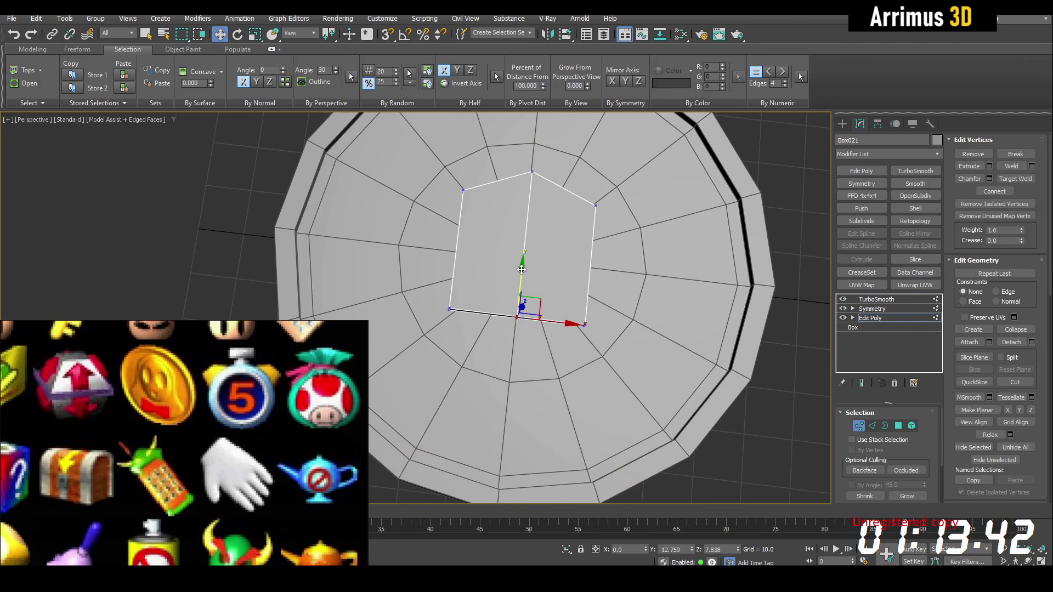
{"action": "key", "text": "ctrl+e"}
{"action": "key", "text": "ctrl+e"}
{"action": "middle_click_drag", "start_coordinate": [616, 301], "coordinate": [584, 298]}
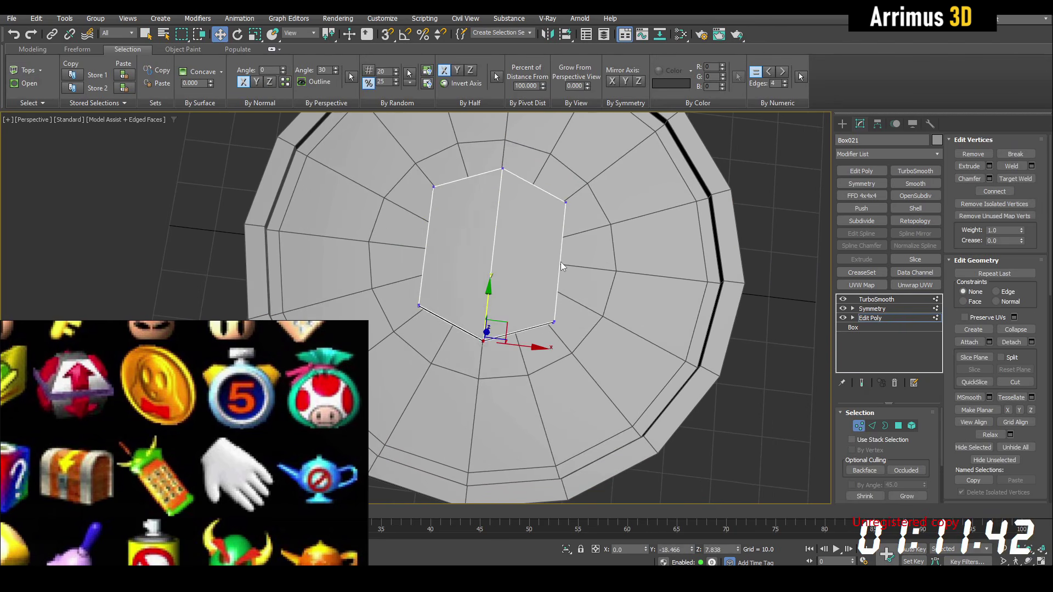
Connect the box's lengthwise edges with one crosswise loop through the middle
{"action": "key", "text": "2"}
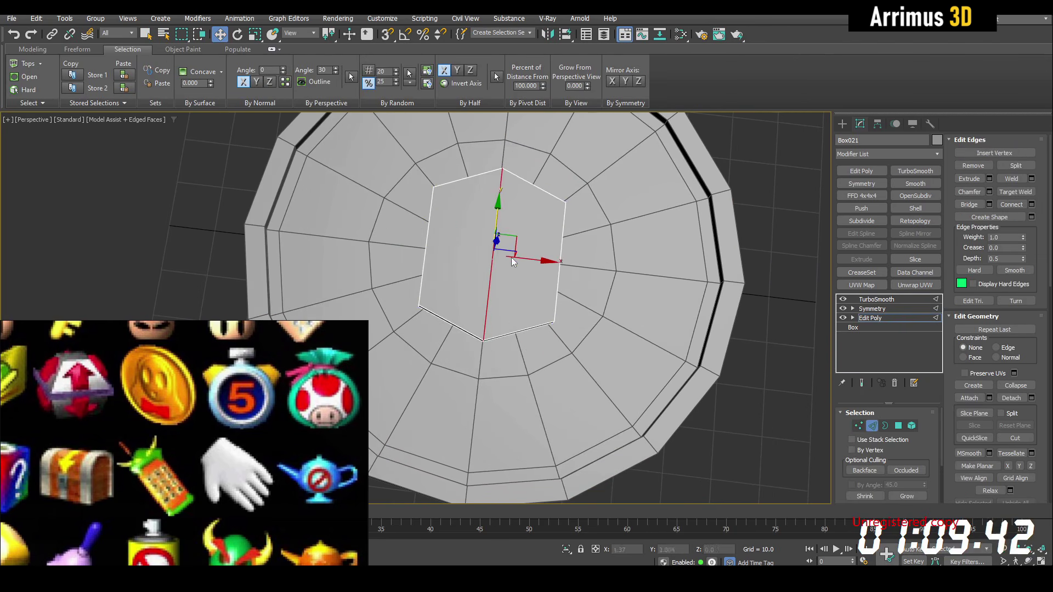
{"action": "key", "text": "alt+r"}
{"action": "key", "text": "ctrl+shift+e"}
{"action": "left_click", "coordinate": [532, 319]}
Scale up all of the box's vertices uniformly to enlarge the rounded shape
{"action": "key", "text": "1"}
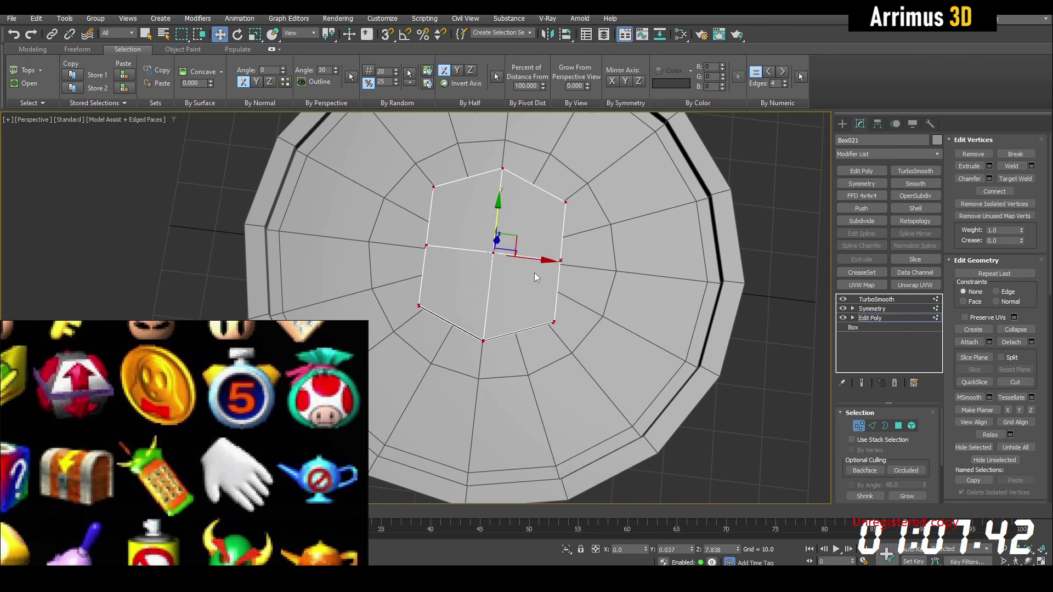
{"action": "key", "text": "ctrl+e"}
{"action": "left_click_drag", "start_coordinate": [511, 283], "coordinate": [518, 255]}
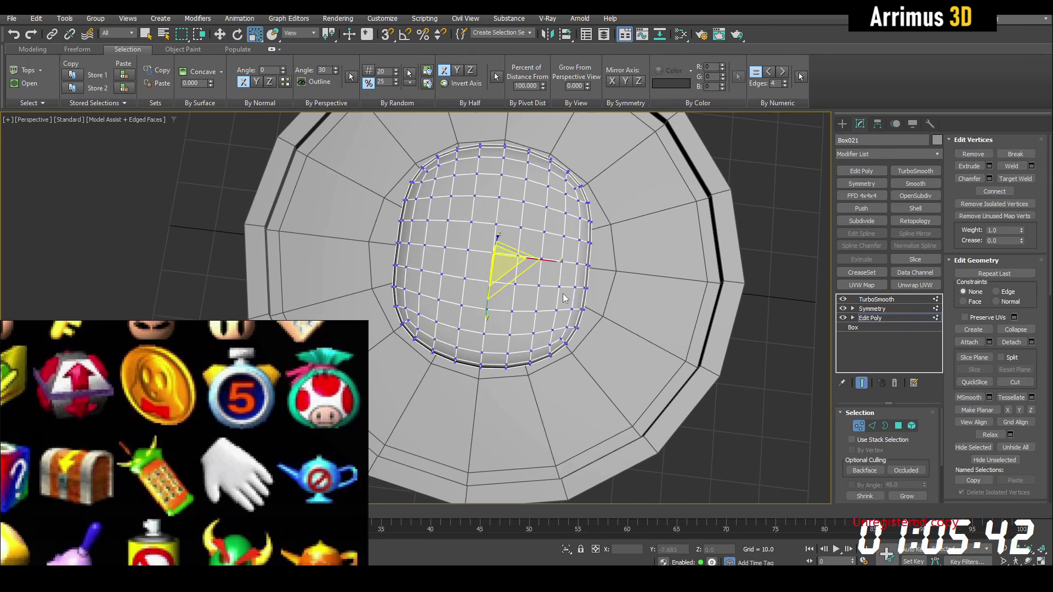
{"action": "key", "text": "ctrl+e"}
Pull the middle side vertices outward along X to about 25, rounding the smoothed shape into a circle
{"action": "left_click", "coordinate": [549, 252]}
{"action": "key", "text": "w"}
{"action": "key", "text": "ctrl+e"}
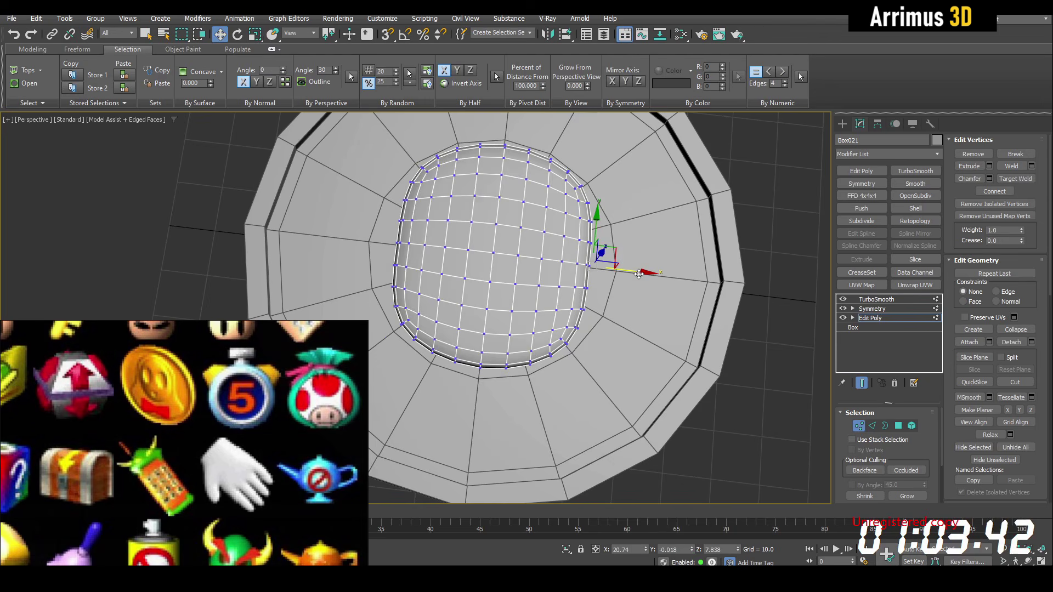
{"action": "left_click_drag", "start_coordinate": [639, 274], "coordinate": [656, 281]}
{"action": "middle_click_drag", "start_coordinate": [656, 280], "coordinate": [651, 257], "text": "alt"}
{"action": "key", "text": "1"}
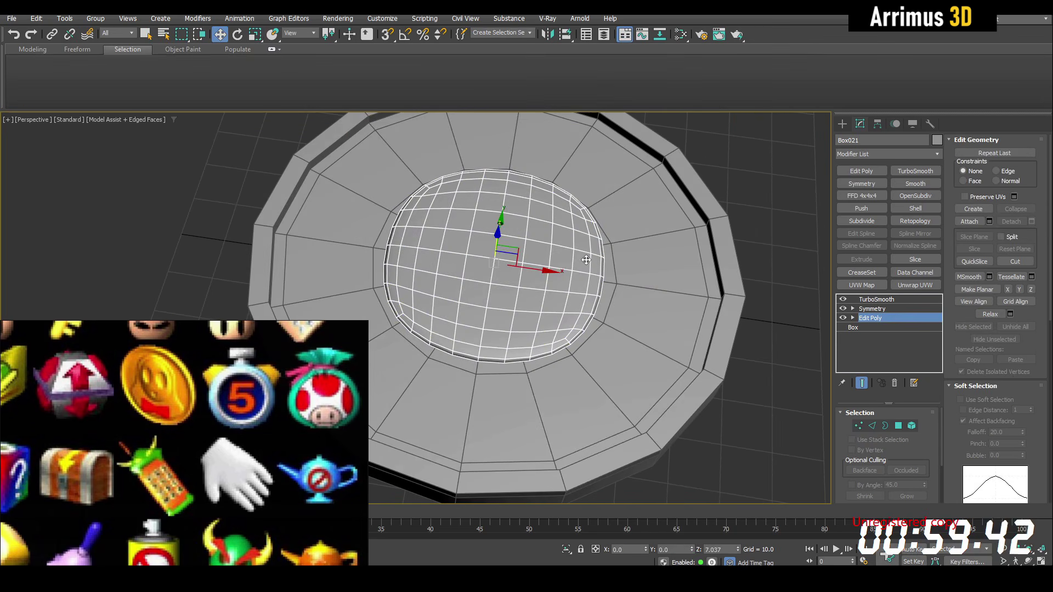
Clone the rounded shape as a copy and raise all of the copy's vertices slightly along Z
{"action": "key", "text": "ctrl+v"}
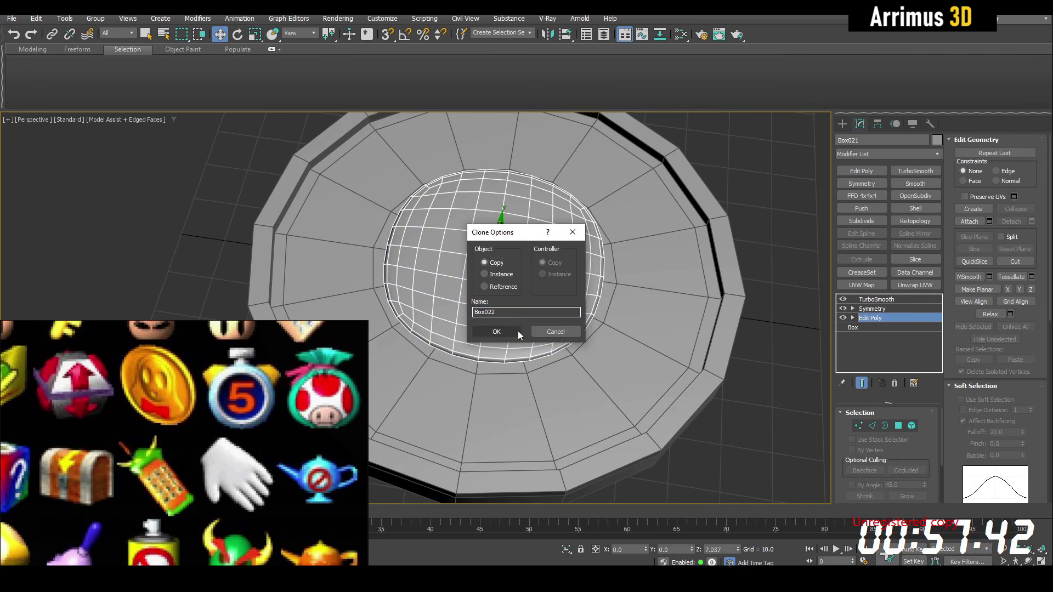
{"action": "left_click", "coordinate": [496, 332]}
{"action": "key", "text": "1"}
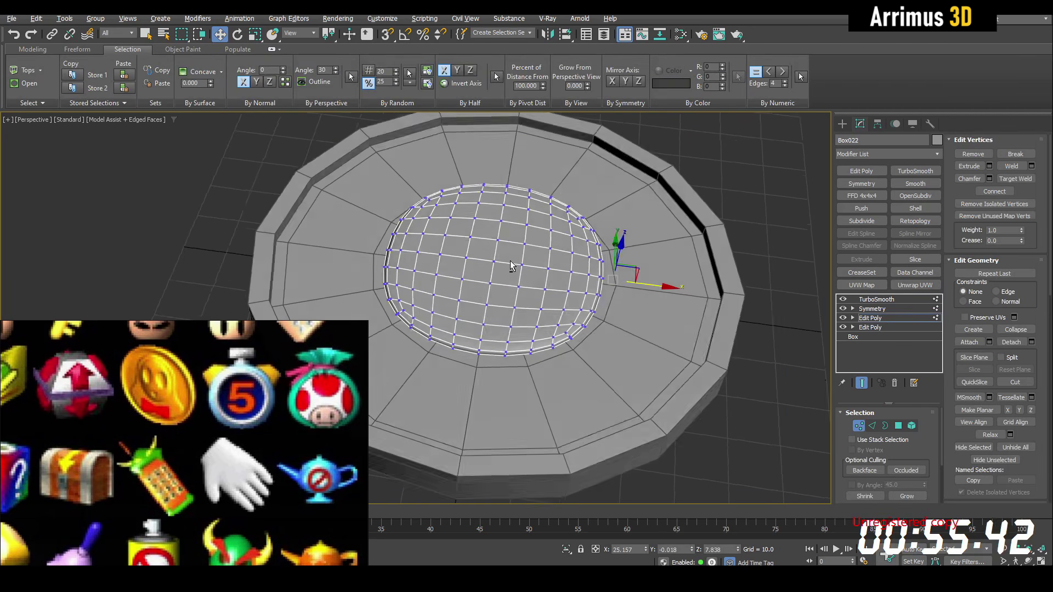
{"action": "middle_click_drag", "start_coordinate": [510, 261], "coordinate": [532, 262], "text": "alt"}
{"action": "key", "text": "ctrl+a"}
{"action": "scroll", "coordinate": [533, 262], "scroll_direction": "up", "scroll_amount": 2}
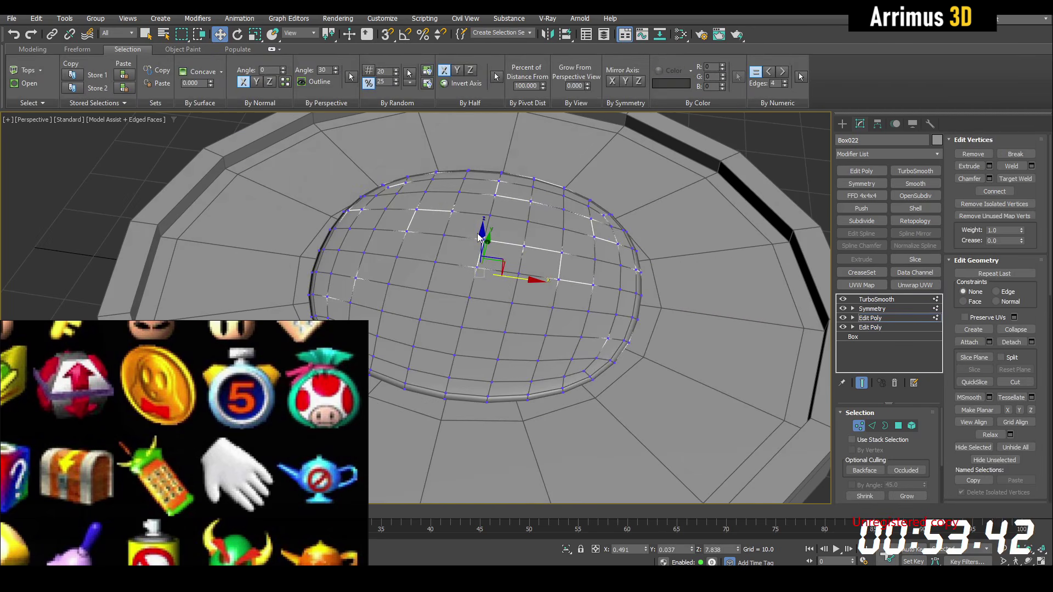
{"action": "left_click_drag", "start_coordinate": [480, 234], "coordinate": [481, 228]}
Scale the copy's vertices down to a smaller dome and shift them slightly along negative X
{"action": "key", "text": "r"}
{"action": "mouse_move", "coordinate": [490, 268]}
{"action": "left_mouse_down"}
{"action": "mouse_move", "coordinate": [498, 284]}
{"action": "mouse_move", "coordinate": [525, 275]}
{"action": "mouse_move", "coordinate": [511, 270]}
{"action": "left_mouse_up"}
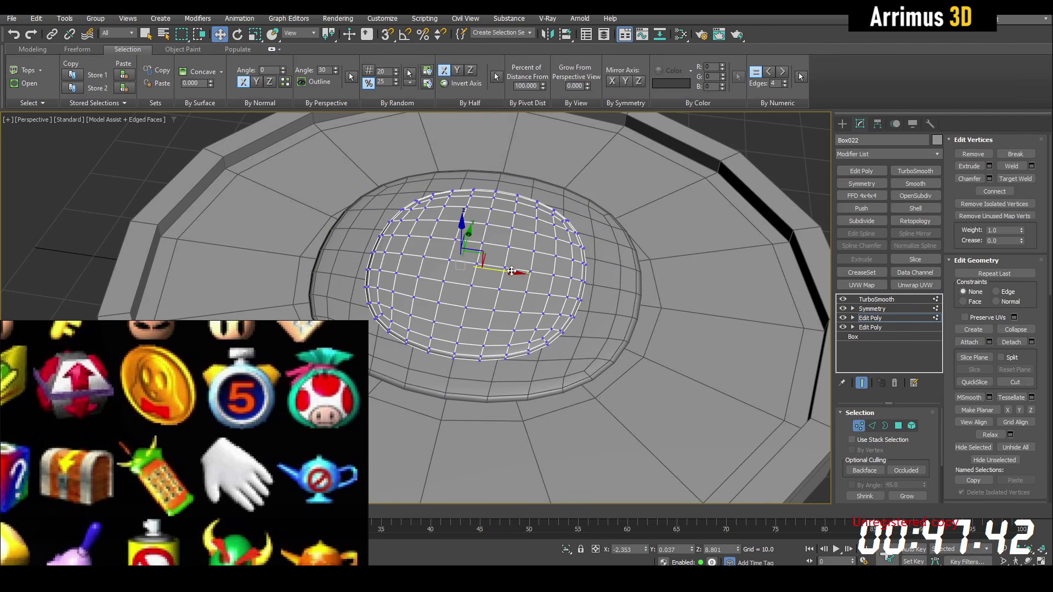
{"action": "middle_click_drag", "start_coordinate": [512, 271], "coordinate": [512, 210]}
{"action": "key", "text": "1"}
{"action": "key", "text": "q"}
On the larger rounded shape, extrude one near-side polygon outward until it reaches the disc's rim
{"action": "left_click", "coordinate": [598, 253]}
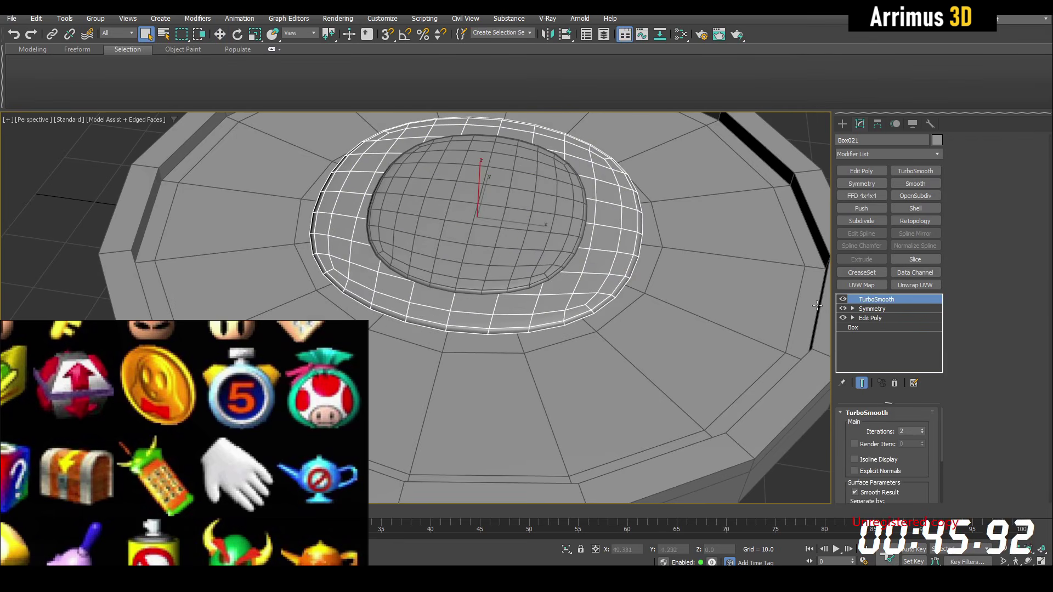
{"action": "left_click", "coordinate": [883, 320]}
{"action": "middle_click_drag", "start_coordinate": [651, 348], "coordinate": [651, 292]}
{"action": "key", "text": "4"}
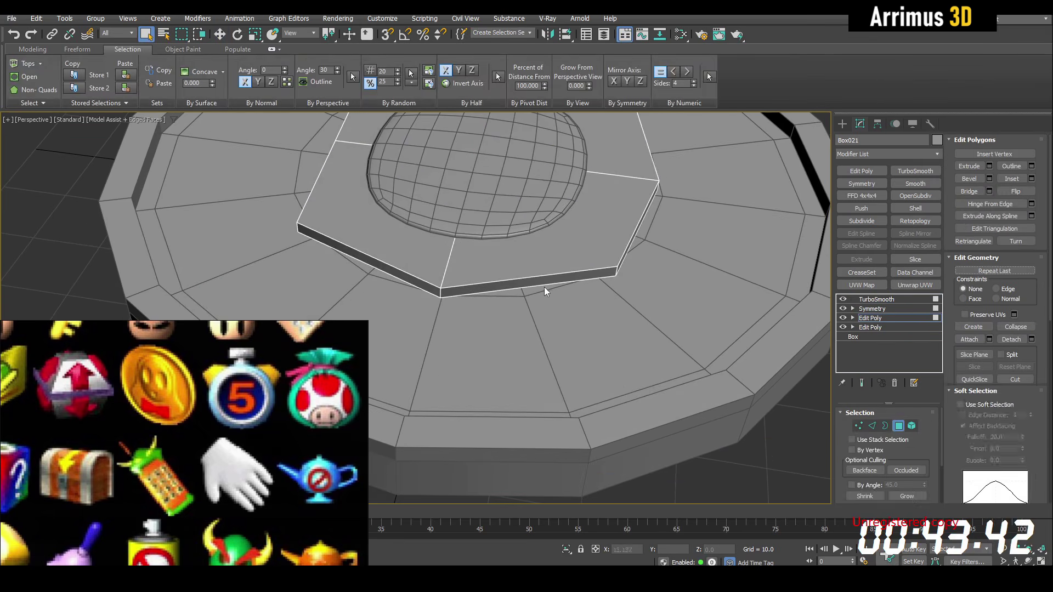
{"action": "left_click", "coordinate": [538, 281]}
{"action": "middle_click_drag", "start_coordinate": [546, 294], "coordinate": [534, 254], "text": "alt"}
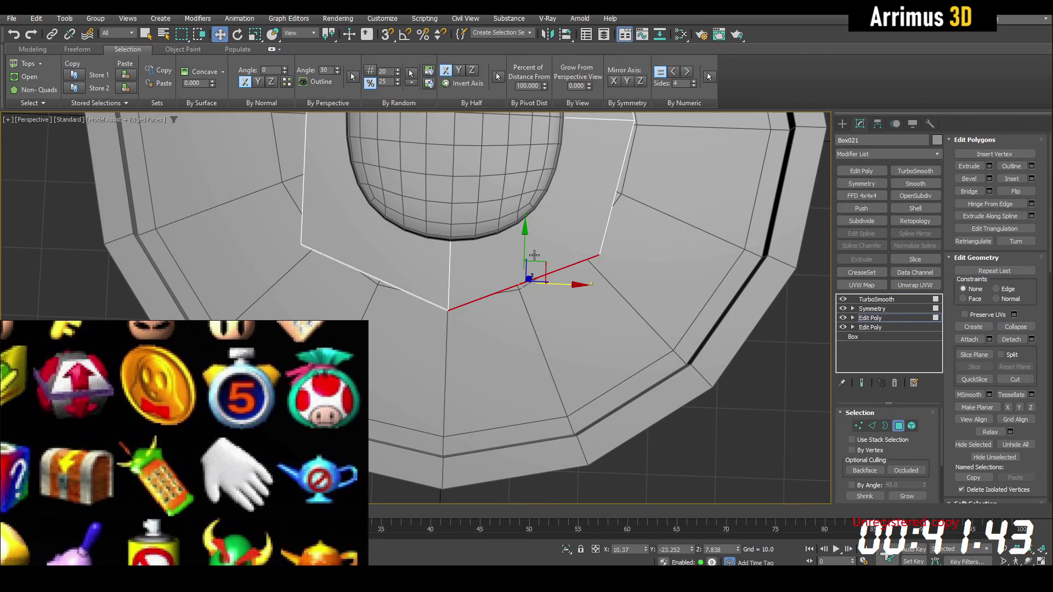
{"action": "left_click_drag", "start_coordinate": [532, 404], "coordinate": [533, 421], "text": "shift"}
{"action": "middle_click_drag", "start_coordinate": [532, 384], "coordinate": [523, 315]}
Move the extrusion's outer corner vertices outward beside the rim to widen its end
{"action": "key", "text": "1"}
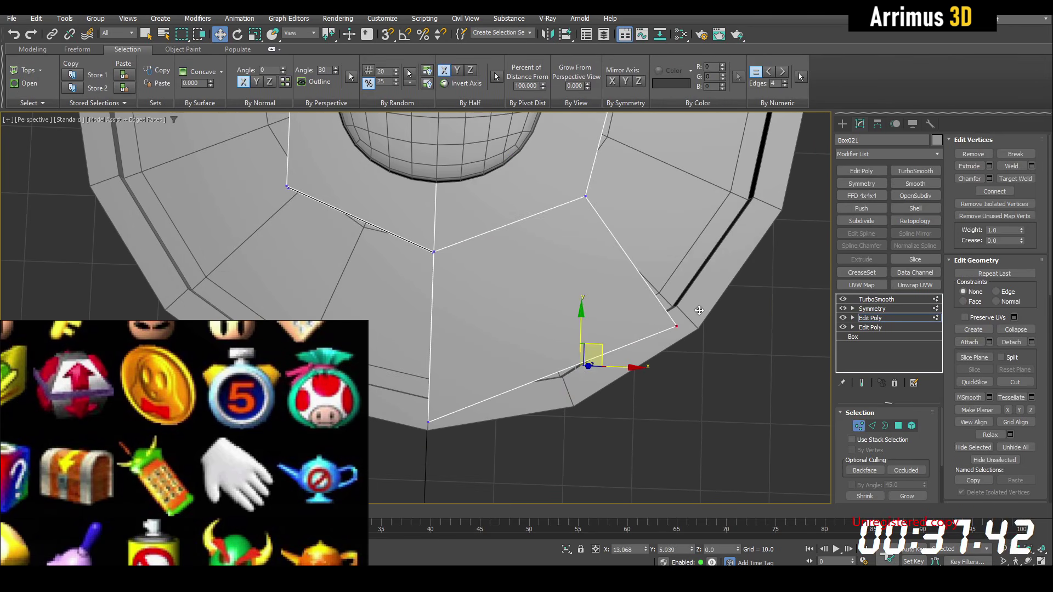
{"action": "key", "text": "space"}
{"action": "left_click_drag", "start_coordinate": [700, 310], "coordinate": [707, 311]}
{"action": "key", "text": "space"}
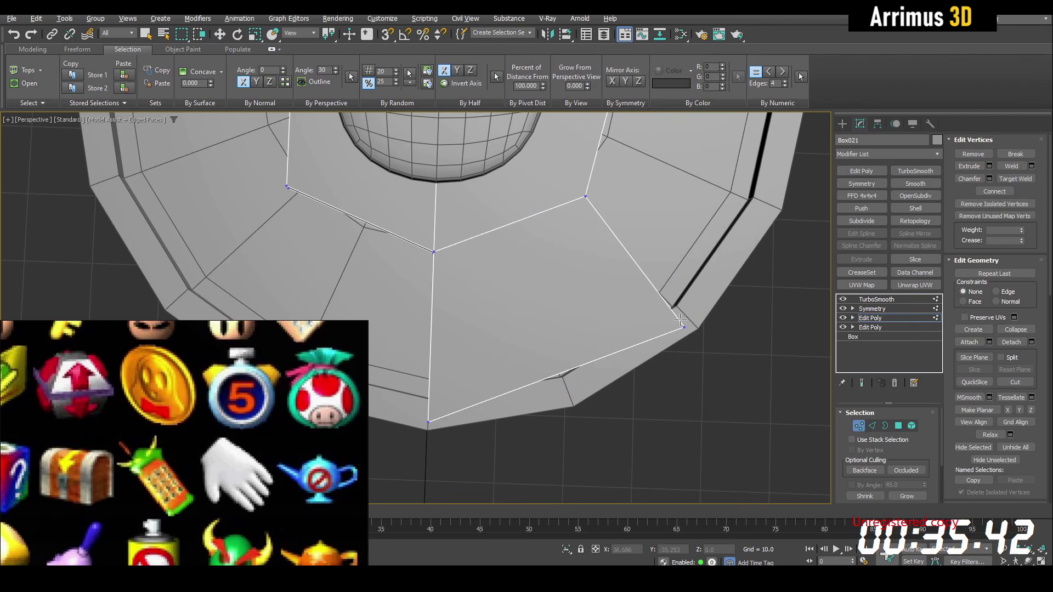
Add edge loops near the rim and across the middle of the body's extruded section, and shift the middle loop's side vertex outward
{"action": "key", "text": "2"}
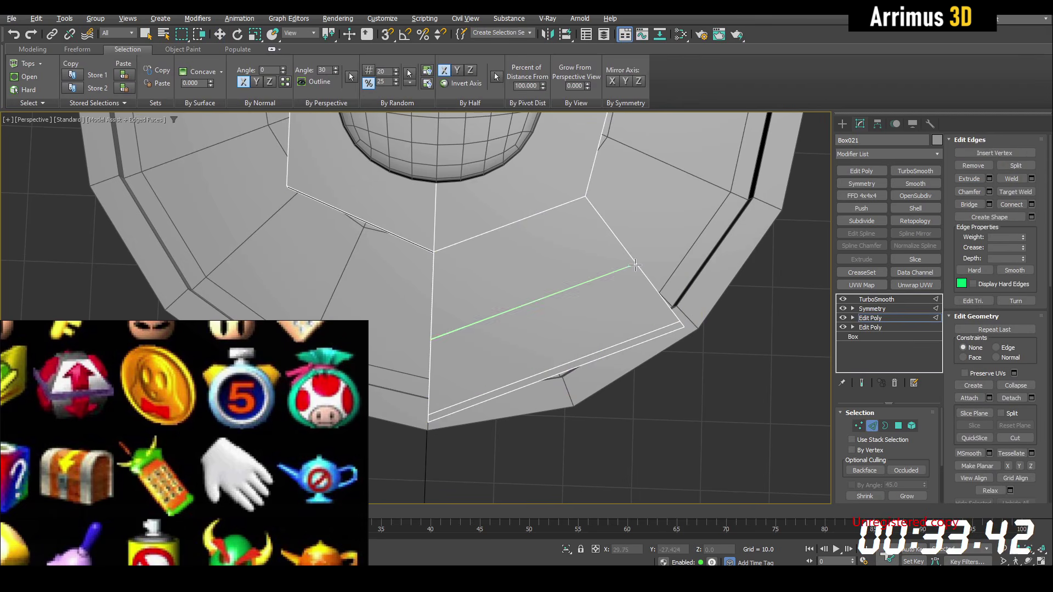
{"action": "key", "text": "1"}
{"action": "left_click", "coordinate": [636, 264]}
{"action": "key", "text": "space"}
{"action": "left_click_drag", "start_coordinate": [657, 253], "coordinate": [669, 218]}
{"action": "middle_click_drag", "start_coordinate": [626, 271], "coordinate": [635, 377], "text": "alt"}
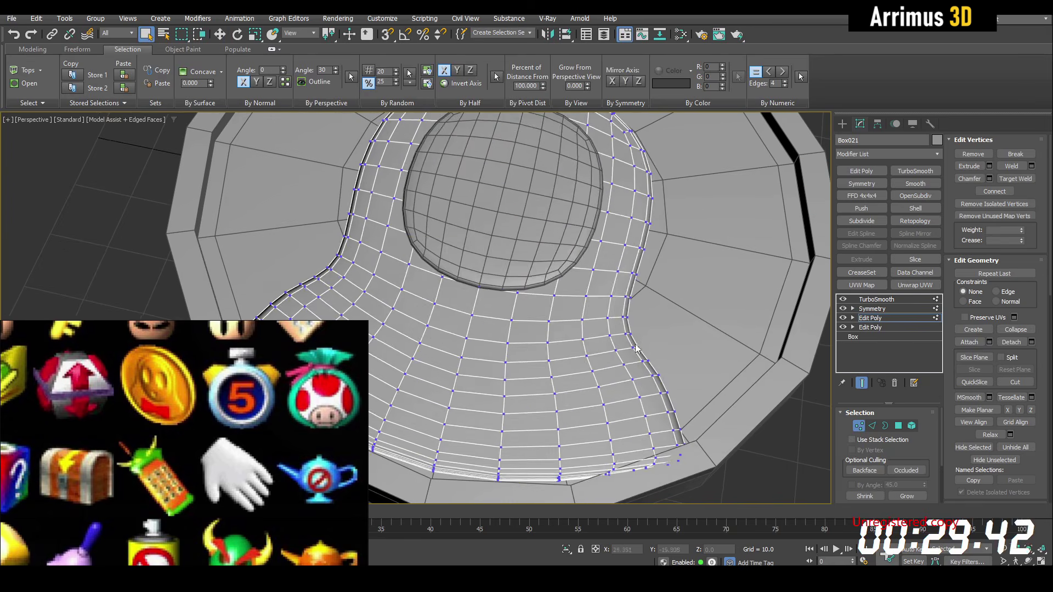
{"action": "key", "text": "1"}
Reduce the TurboSmooth iterations of the smaller face dome to 1
{"action": "left_click", "coordinate": [502, 209]}
{"action": "middle_click_drag", "start_coordinate": [537, 216], "coordinate": [542, 265]}
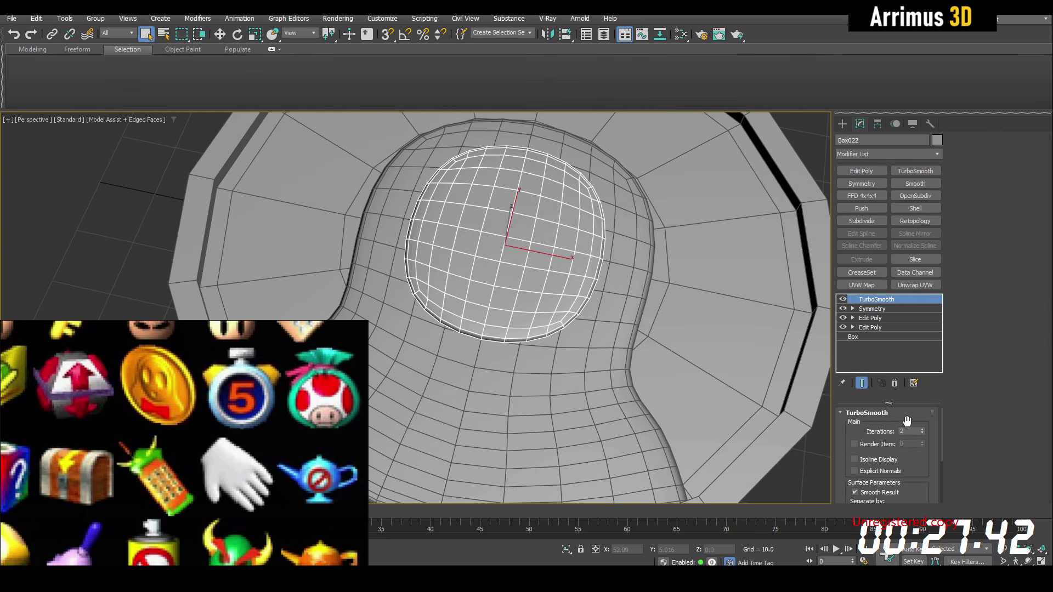
{"action": "left_click", "coordinate": [923, 433]}
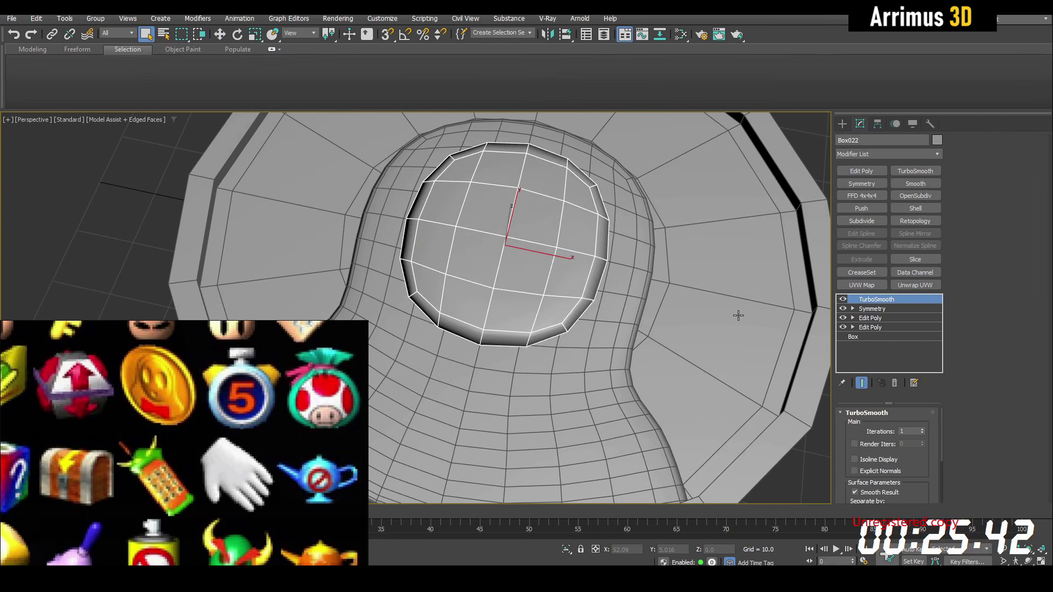
Add an Edit Poly modifier to the face dome and inset two adjacent polygons beside its centre line as one eye
{"action": "middle_click_drag", "start_coordinate": [534, 208], "coordinate": [559, 247]}
{"action": "scroll", "coordinate": [555, 244], "scroll_direction": "up", "scroll_amount": 3}
{"action": "key", "text": "ctrl+e"}
{"action": "key", "text": "4"}
{"action": "left_click", "coordinate": [560, 257]}
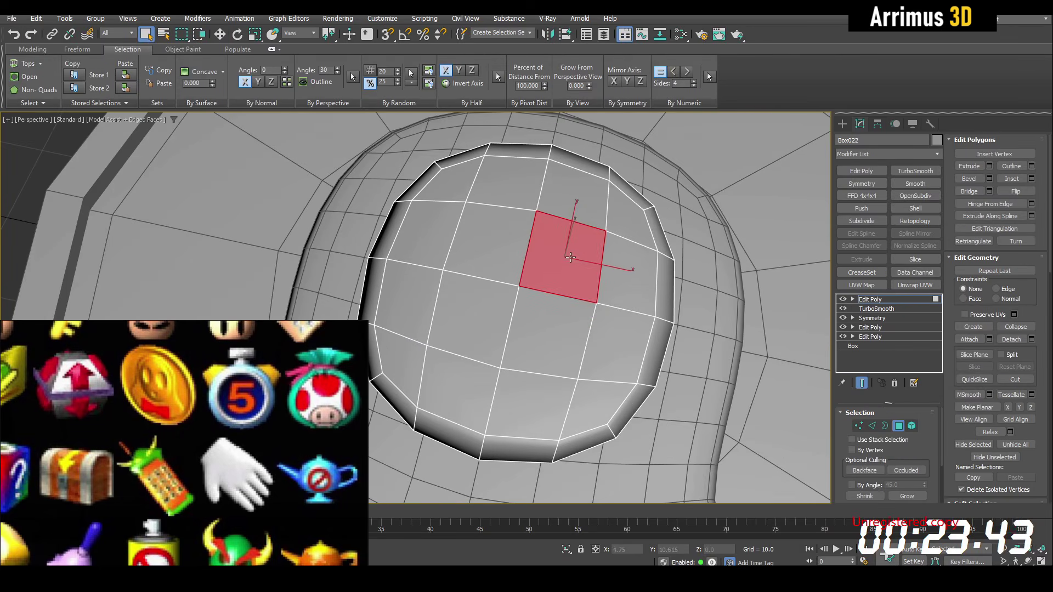
{"action": "middle_click_drag", "start_coordinate": [558, 304], "coordinate": [544, 291]}
{"action": "left_click", "coordinate": [544, 292], "text": "ctrl"}
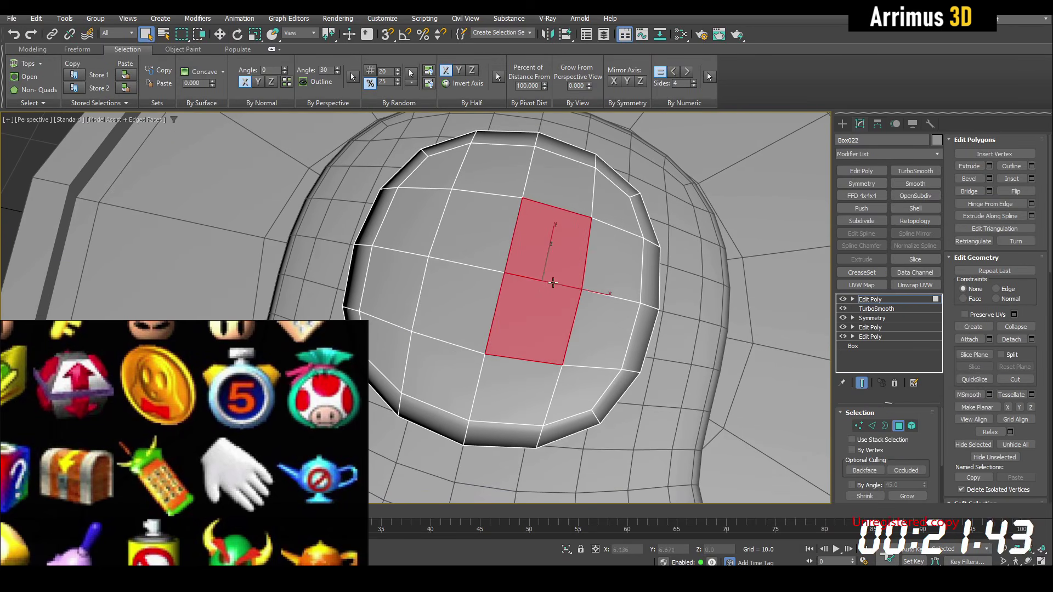
{"action": "key", "text": "shift+i"}
{"action": "mouse_move", "coordinate": [553, 283]}
{"action": "left_mouse_down"}
{"action": "mouse_move", "coordinate": [573, 259]}
{"action": "mouse_move", "coordinate": [558, 296]}
{"action": "left_mouse_up"}
{"action": "key", "text": "r"}
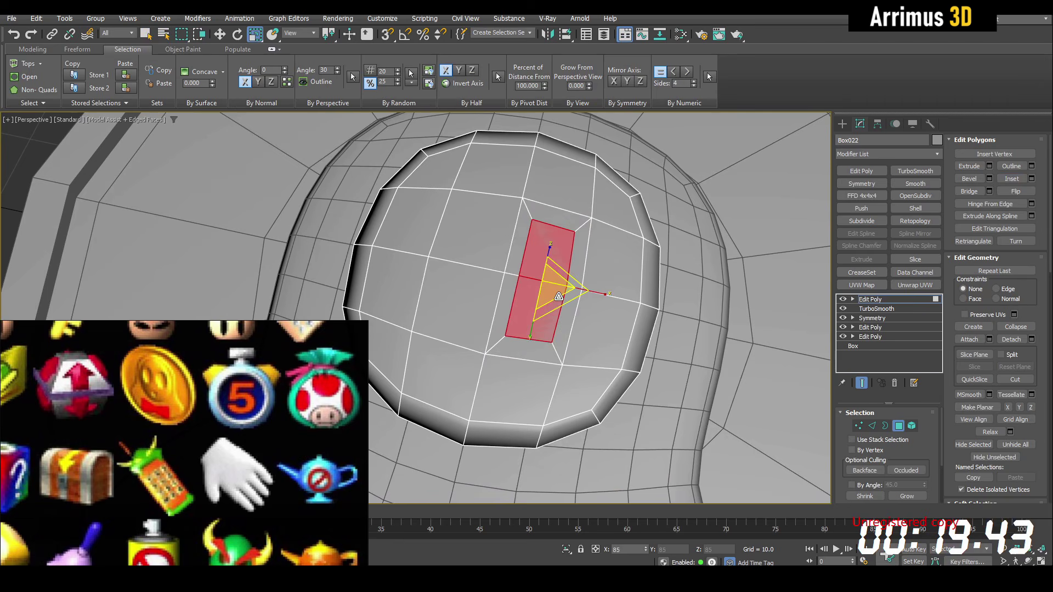
Move the inset's outer middle vertices outward along X and sink the eye polygons into the face as a recess
{"action": "key", "text": "1"}
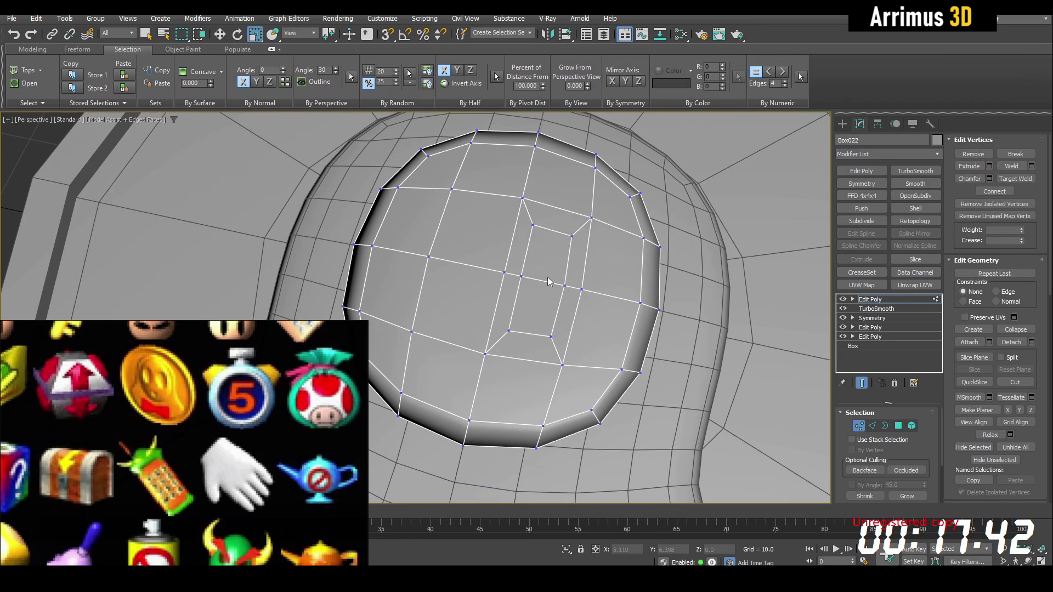
{"action": "key", "text": "w"}
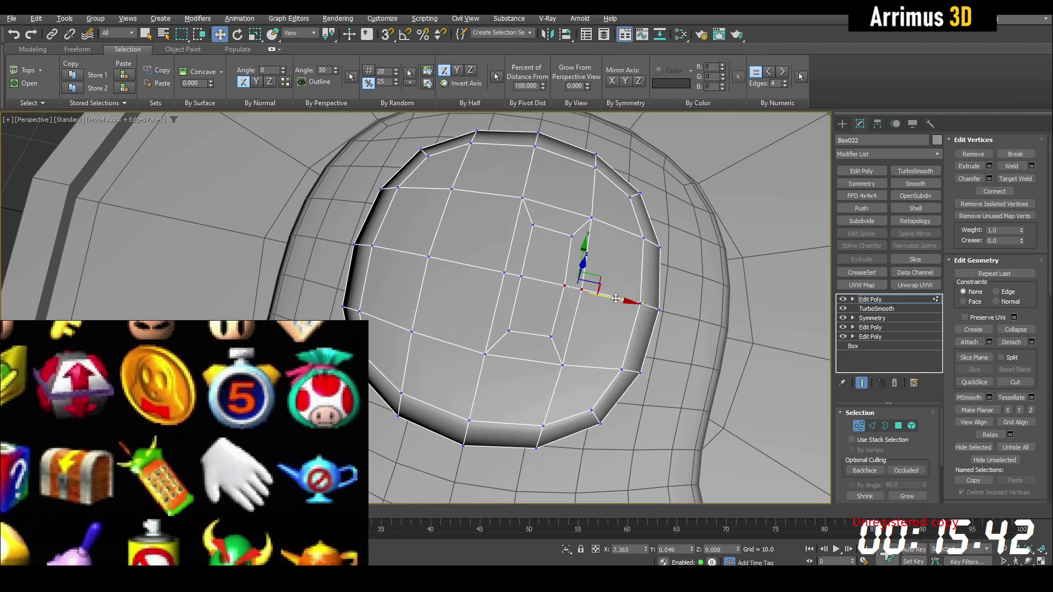
{"action": "key", "text": "4"}
{"action": "key", "text": "q"}
{"action": "scroll", "coordinate": [552, 305], "scroll_direction": "up", "scroll_amount": 8}
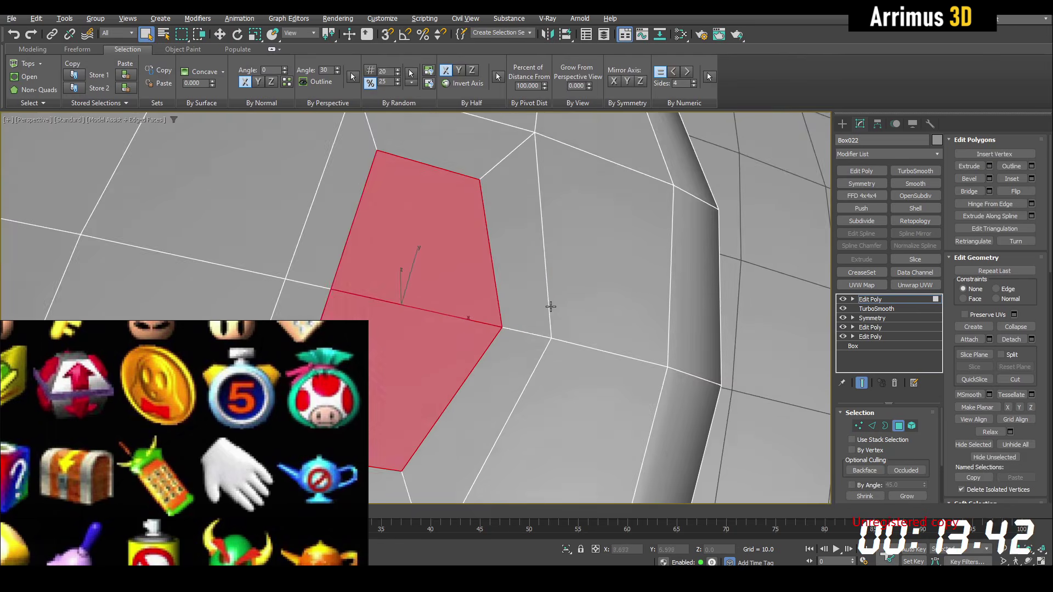
{"action": "key", "text": "Delete"}
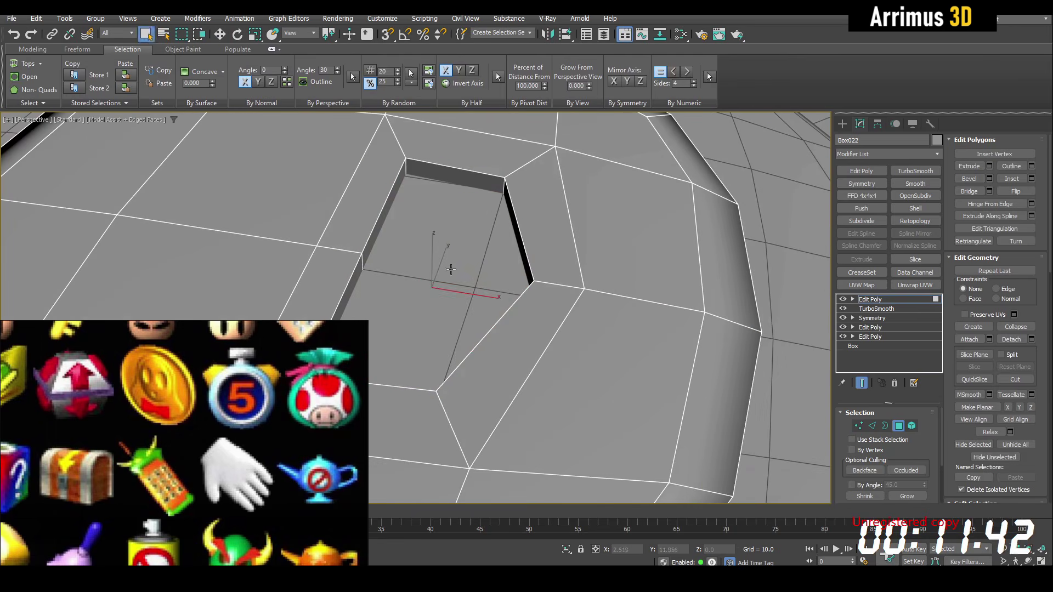
{"action": "key", "text": "w"}
{"action": "middle_click_drag", "start_coordinate": [443, 281], "coordinate": [430, 230], "text": "alt"}
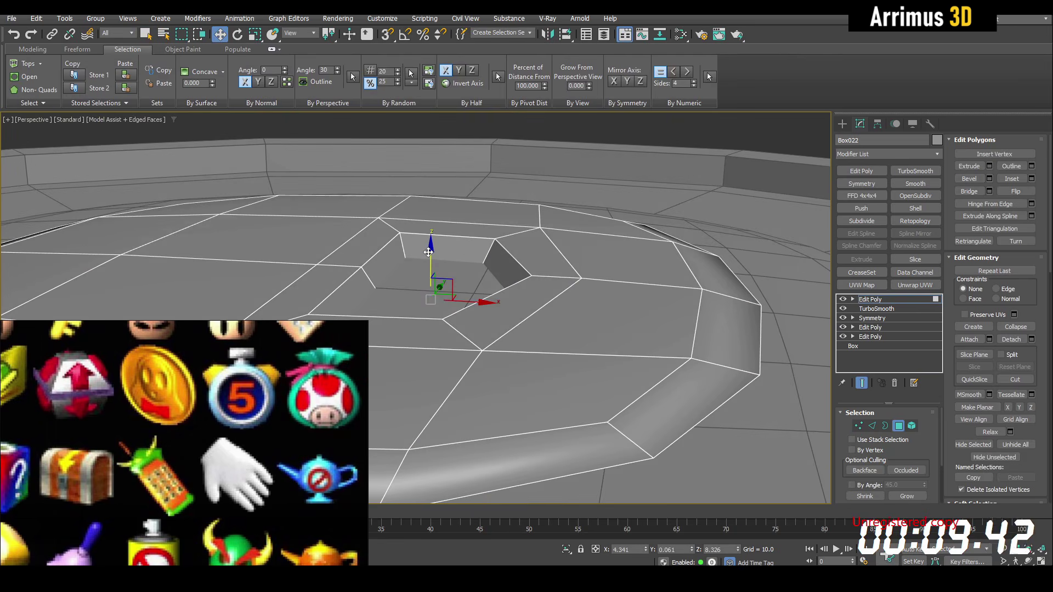
{"action": "middle_click_drag", "start_coordinate": [436, 285], "coordinate": [449, 203], "text": "alt"}
{"action": "key", "text": "q"}
{"action": "scroll", "coordinate": [422, 291], "scroll_direction": "down", "scroll_amount": 3}
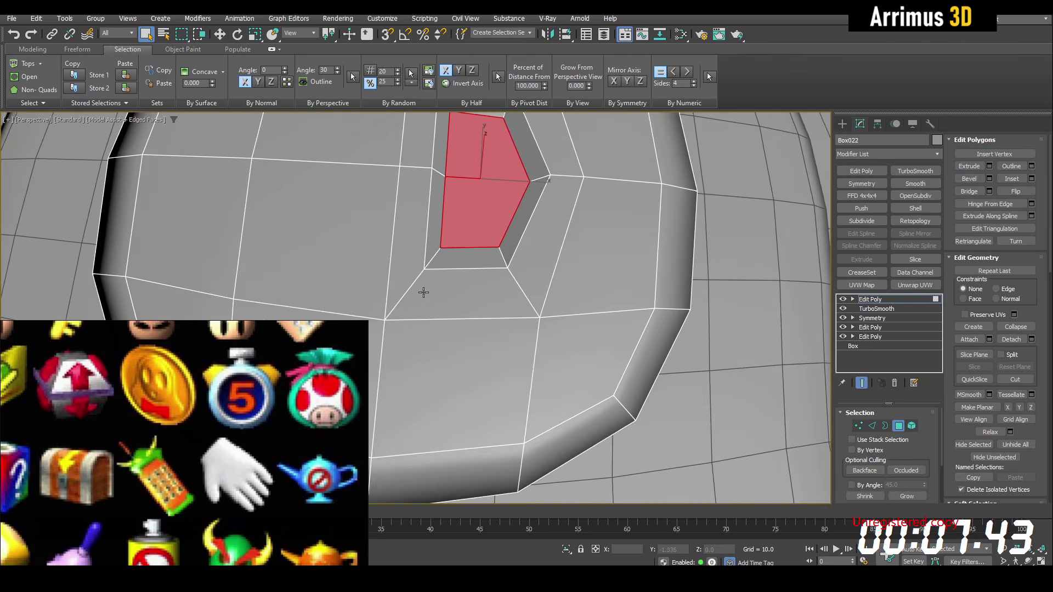
Inset two polygons at the lower centre of the face and sink them to form a mouth recess
{"action": "middle_click_drag", "start_coordinate": [422, 292], "coordinate": [465, 268]}
{"action": "left_click", "coordinate": [465, 267]}
{"action": "left_click", "coordinate": [402, 251], "text": "ctrl"}
{"action": "left_click_drag", "start_coordinate": [475, 260], "coordinate": [472, 271]}
{"action": "key", "text": "g"}
{"action": "middle_click_drag", "start_coordinate": [461, 272], "coordinate": [443, 205], "text": "alt"}
{"action": "key", "text": "w"}
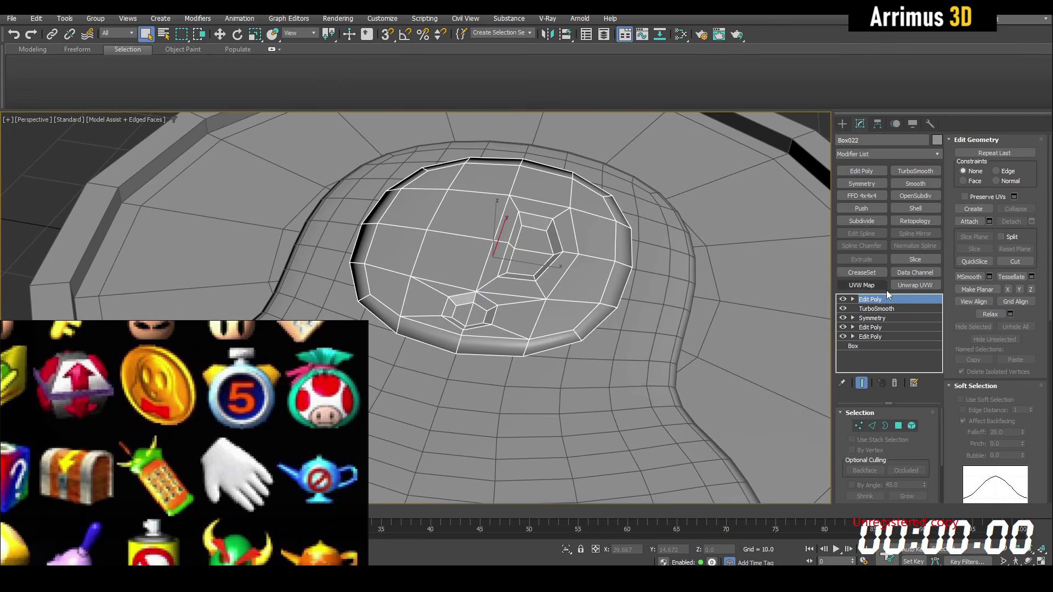
Paste the copied Symmetry and TurboSmooth modifiers above the face's top Edit Poly
{"action": "right_click", "coordinate": [888, 298]}
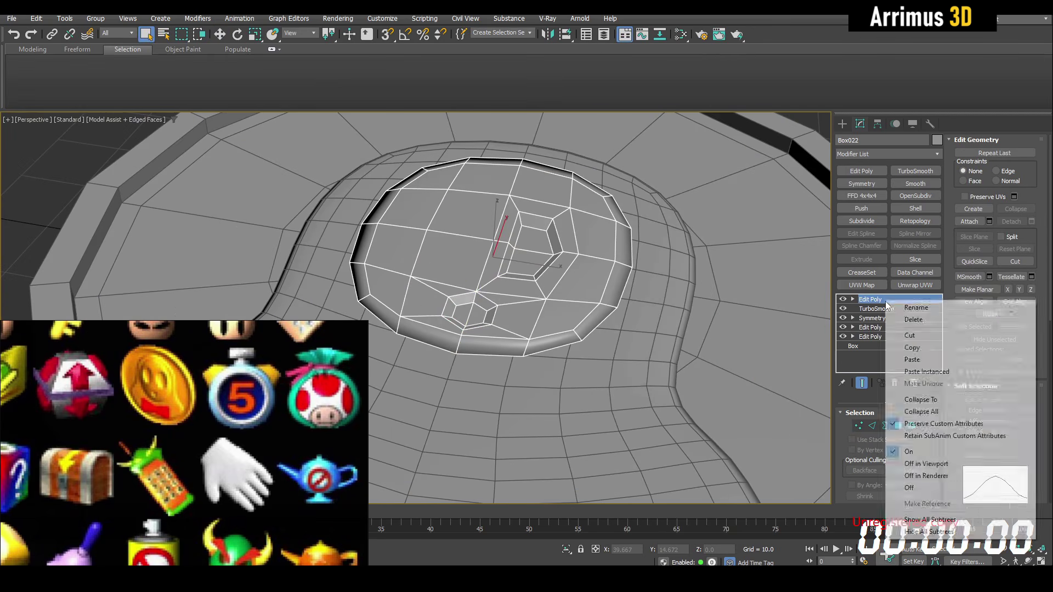
{"action": "left_click", "coordinate": [913, 357]}
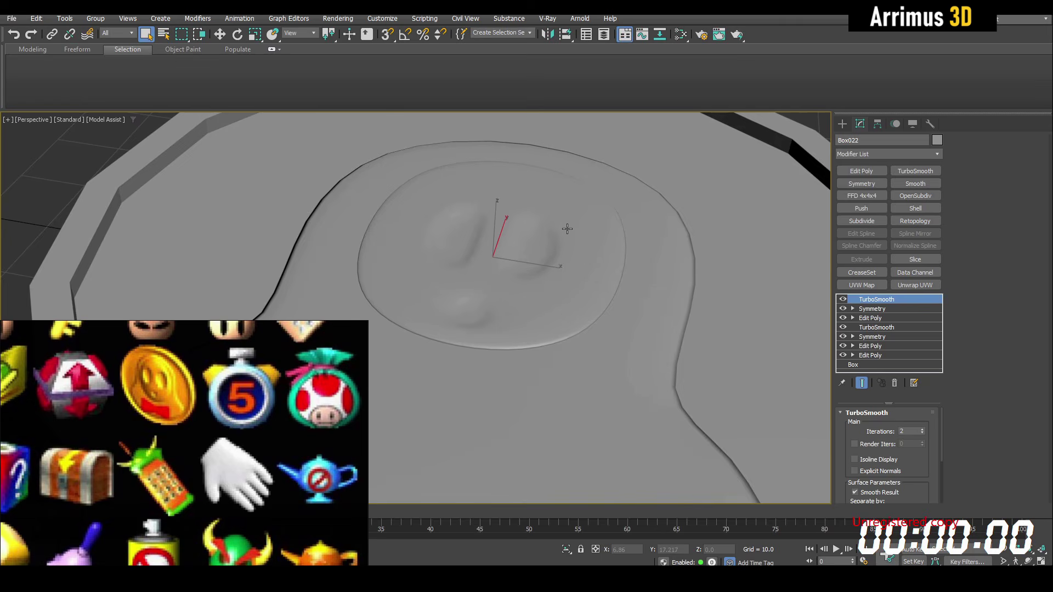
{"action": "middle_click_drag", "start_coordinate": [567, 229], "coordinate": [596, 267], "text": "alt"}
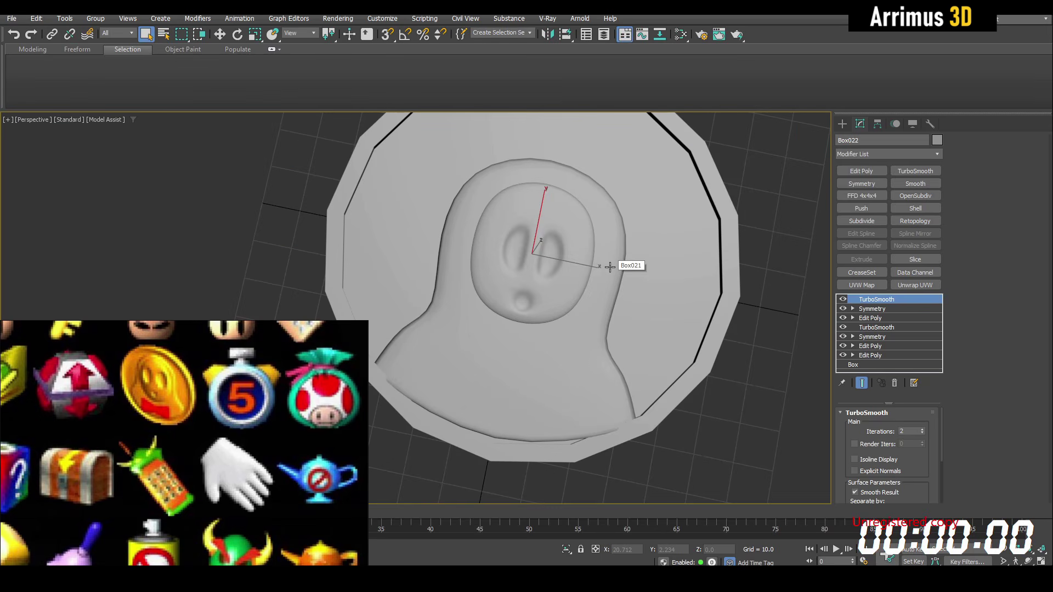
Paste the copied Symmetry and TurboSmooth modifiers onto the coin disc
{"action": "middle_click_drag", "start_coordinate": [661, 374], "coordinate": [668, 362]}
{"action": "left_click", "coordinate": [668, 361]}
{"action": "key", "text": "F4"}
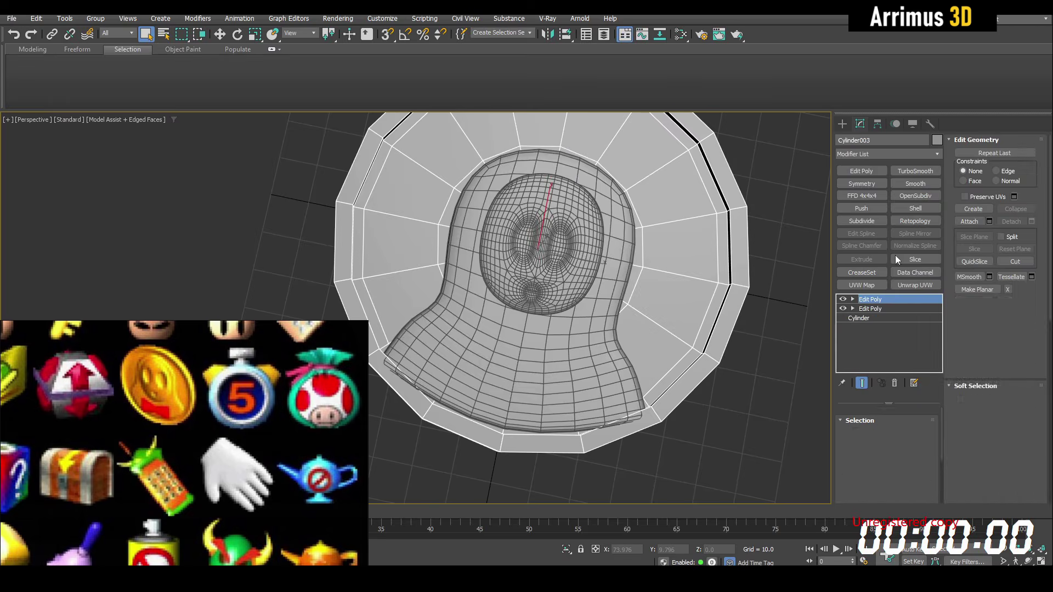
{"action": "right_click", "coordinate": [879, 300]}
{"action": "left_click", "coordinate": [906, 359]}
{"action": "key", "text": "F4"}
{"action": "middle_click_drag", "start_coordinate": [749, 326], "coordinate": [715, 323]}
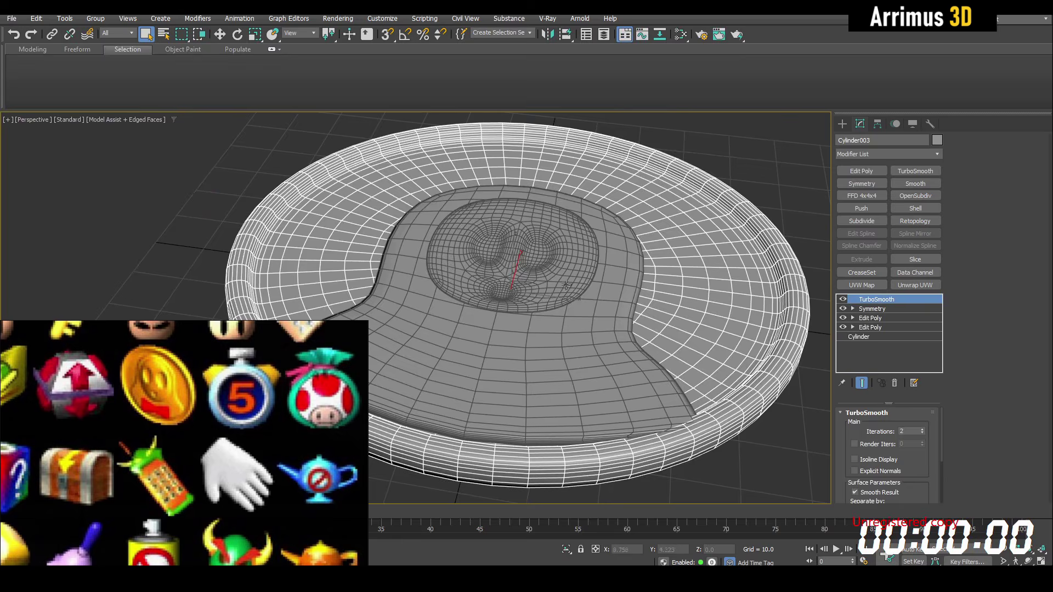
In the face's Edit Poly below Symmetry, move the eye recess's edges and polygons to reshape it into a longer oval
{"action": "left_click", "coordinate": [525, 249]}
{"action": "key", "text": "r"}
{"action": "middle_click_drag", "start_coordinate": [526, 249], "coordinate": [541, 284], "text": "alt"}
{"action": "key", "text": "w"}
{"action": "scroll", "coordinate": [541, 284], "scroll_direction": "up", "scroll_amount": 3}
{"action": "key", "text": "F4"}
{"action": "left_click", "coordinate": [870, 318]}
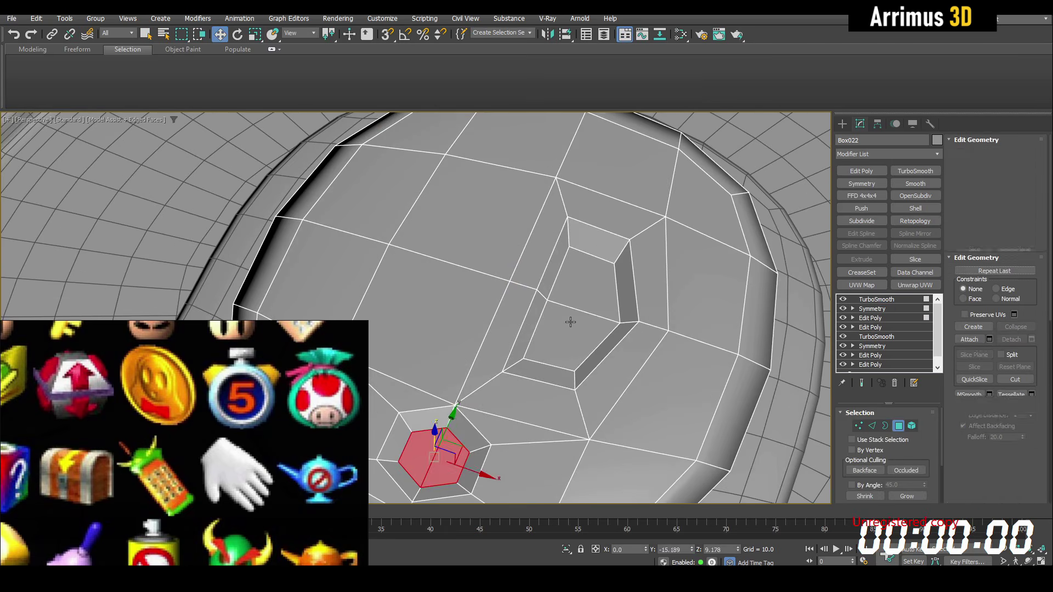
{"action": "left_click", "coordinate": [575, 307]}
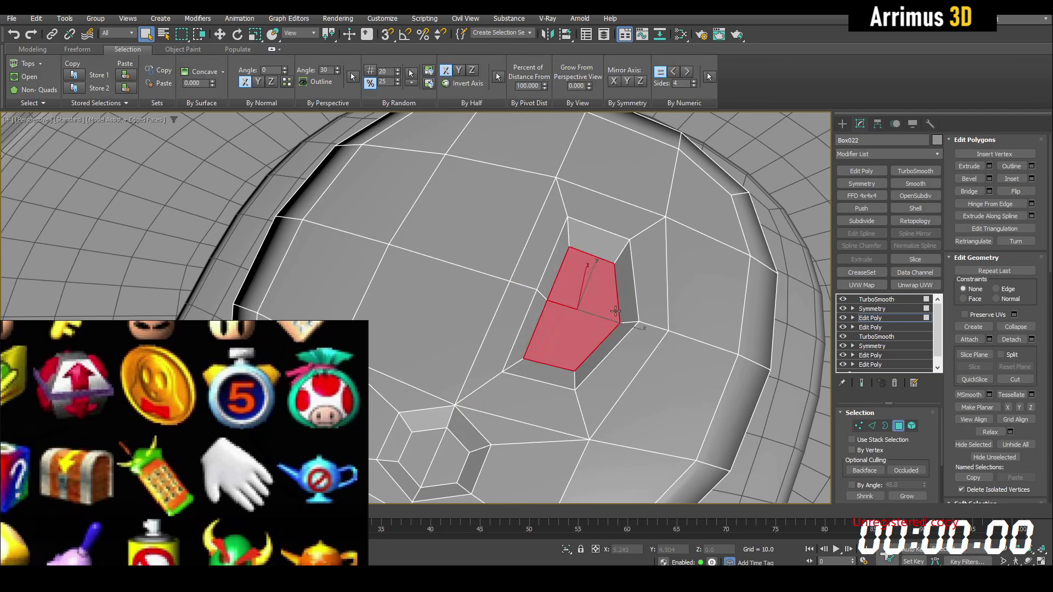
{"action": "left_click", "coordinate": [614, 296], "text": "ctrl"}
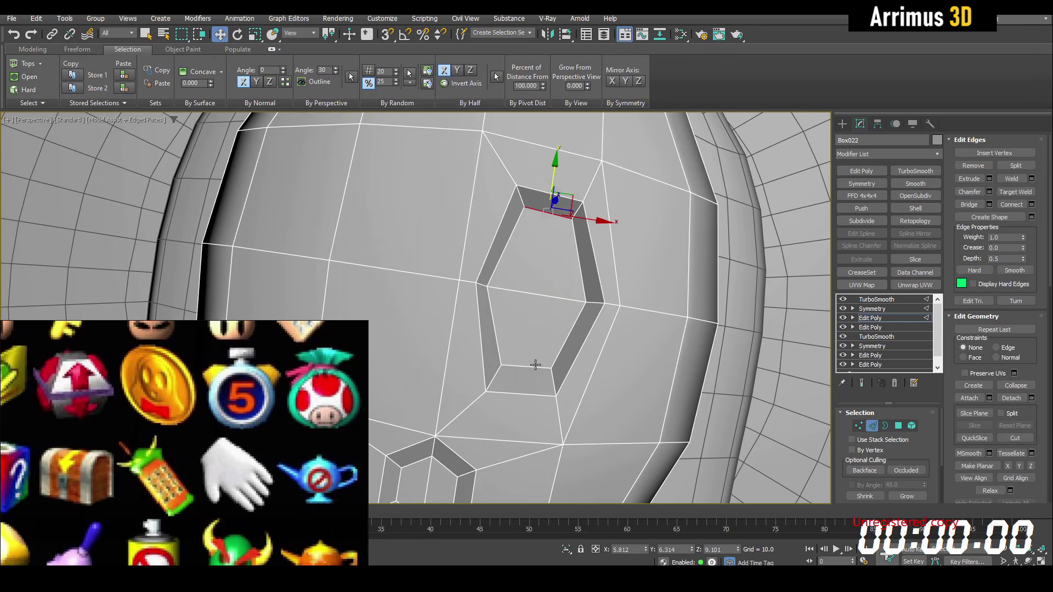
{"action": "key", "text": "4"}
{"action": "left_click", "coordinate": [547, 306]}
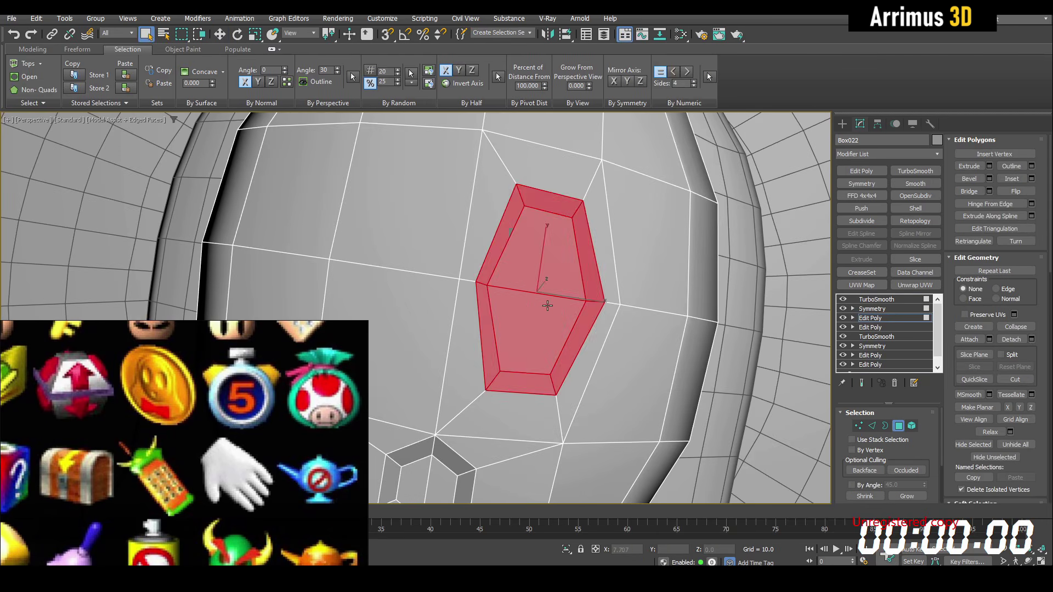
{"action": "key", "text": "w"}
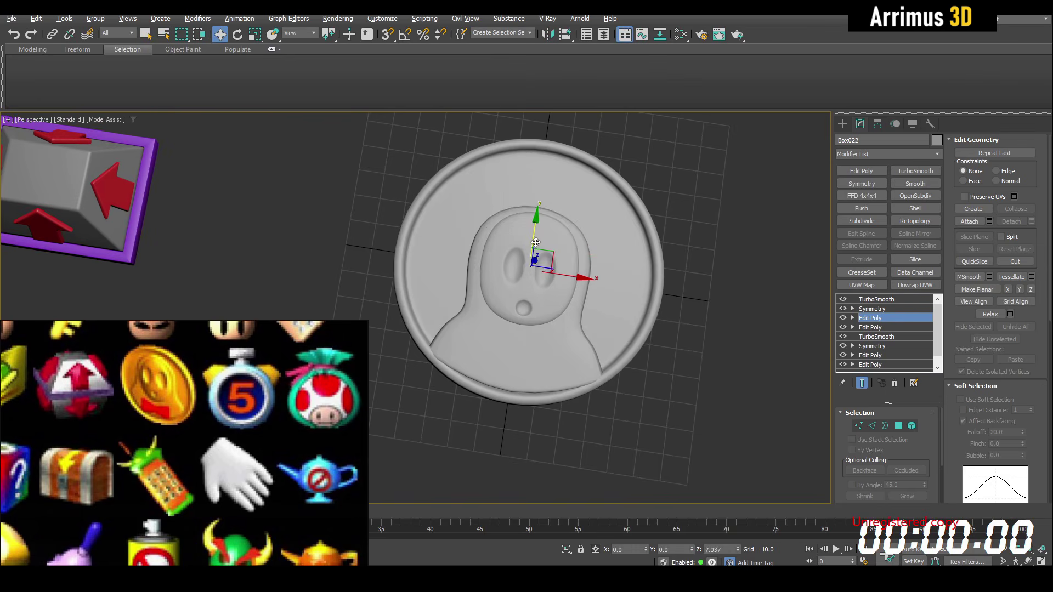
Shift the face up the coin along Y and move the upper vertices of the surrounding hood up to match
{"action": "left_click_drag", "start_coordinate": [536, 242], "coordinate": [538, 215]}
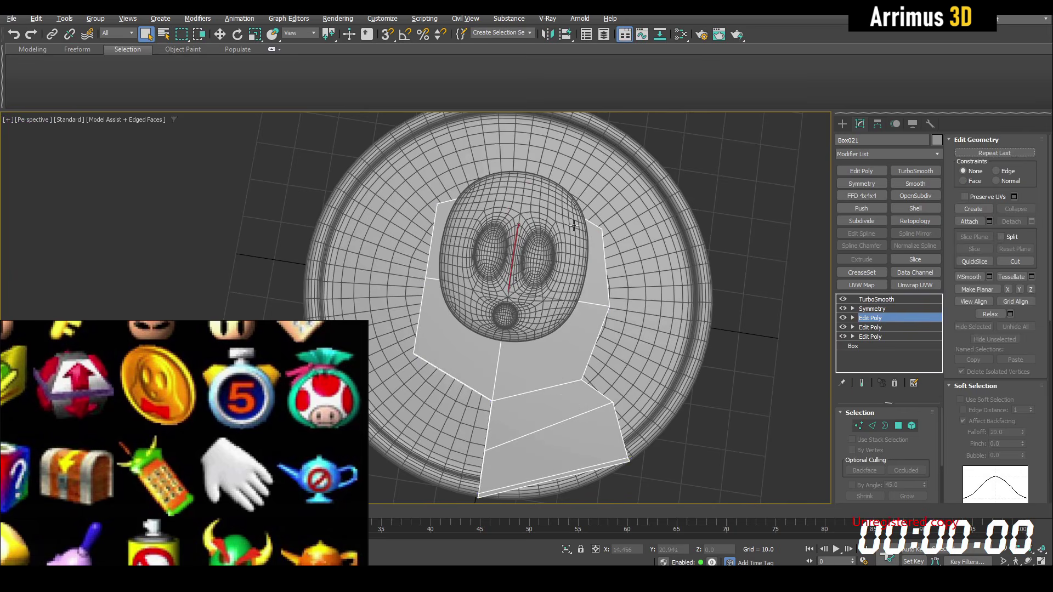
{"action": "key", "text": "1"}
{"action": "left_click_drag", "start_coordinate": [371, 142], "coordinate": [692, 325]}
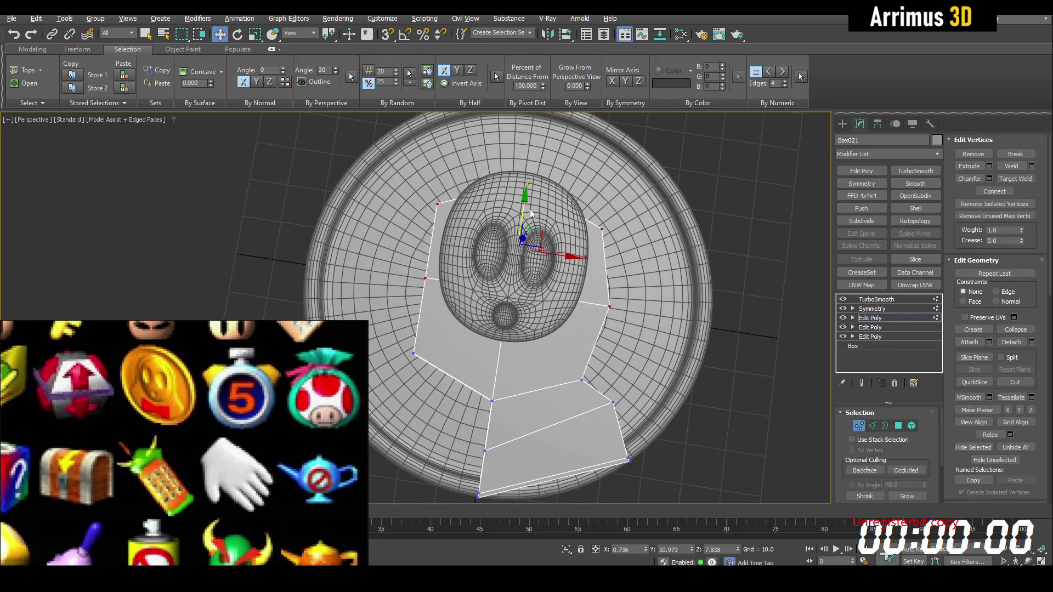
{"action": "key", "text": "F4"}
{"action": "left_click_drag", "start_coordinate": [530, 214], "coordinate": [538, 149]}
{"action": "middle_click_drag", "start_coordinate": [670, 216], "coordinate": [629, 200]}
{"action": "key", "text": "F4"}
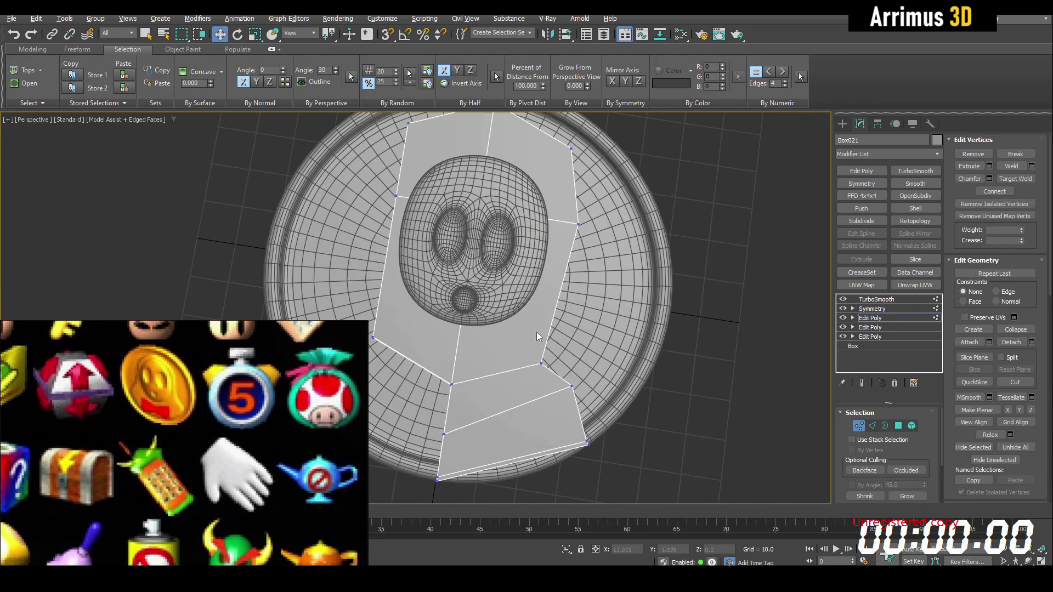
Move the hood's side and centre neck vertices upward, closer below the face
{"action": "left_click", "coordinate": [544, 361]}
{"action": "key", "text": "F4"}
{"action": "key", "text": "F4"}
{"action": "left_click_drag", "start_coordinate": [569, 362], "coordinate": [473, 403]}
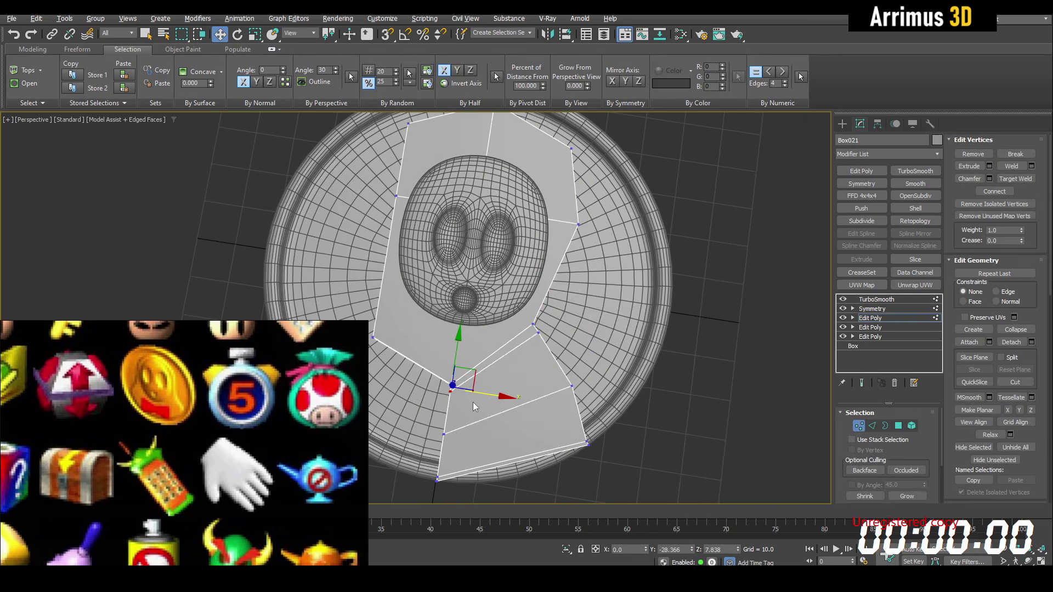
{"action": "key", "text": "F4"}
{"action": "left_click_drag", "start_coordinate": [458, 341], "coordinate": [462, 311]}
{"action": "middle_click_drag", "start_coordinate": [599, 254], "coordinate": [584, 286]}
Adjust the hood's upper side vertices and lower its top vertices so its outline fits around the face
{"action": "key", "text": "F4"}
{"action": "left_click", "coordinate": [563, 257]}
{"action": "key", "text": "F4"}
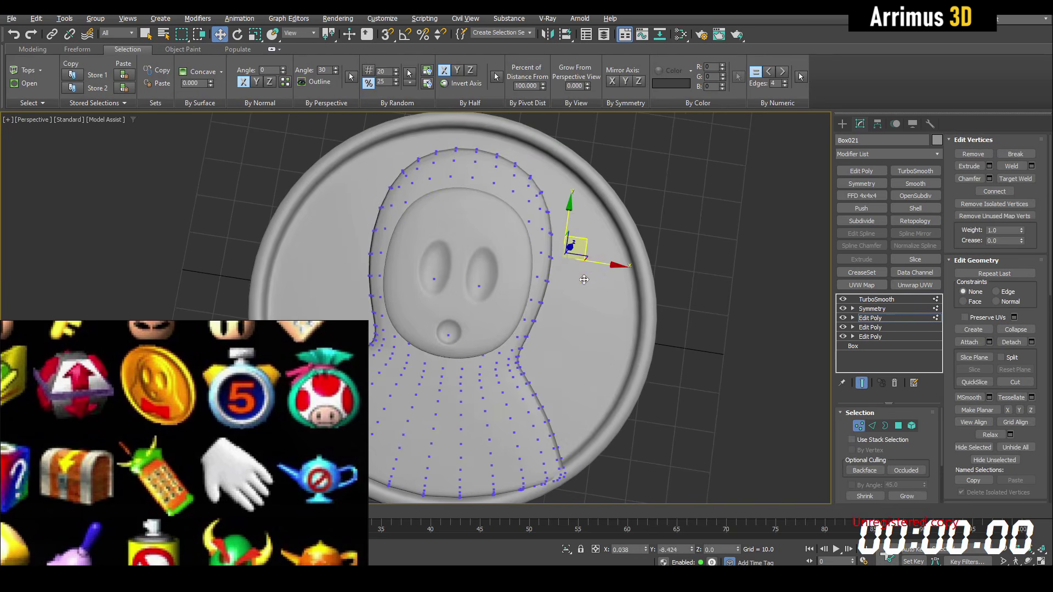
{"action": "left_click_drag", "start_coordinate": [576, 246], "coordinate": [572, 280]}
{"action": "key", "text": "F4"}
{"action": "left_click_drag", "start_coordinate": [603, 223], "coordinate": [608, 226]}
{"action": "middle_click_drag", "start_coordinate": [592, 219], "coordinate": [585, 265]}
{"action": "key", "text": "F4"}
{"action": "left_click_drag", "start_coordinate": [516, 169], "coordinate": [515, 184]}
{"action": "key", "text": "1"}
{"action": "key", "text": "q"}
{"action": "scroll", "coordinate": [505, 165], "scroll_direction": "down", "scroll_amount": 5}
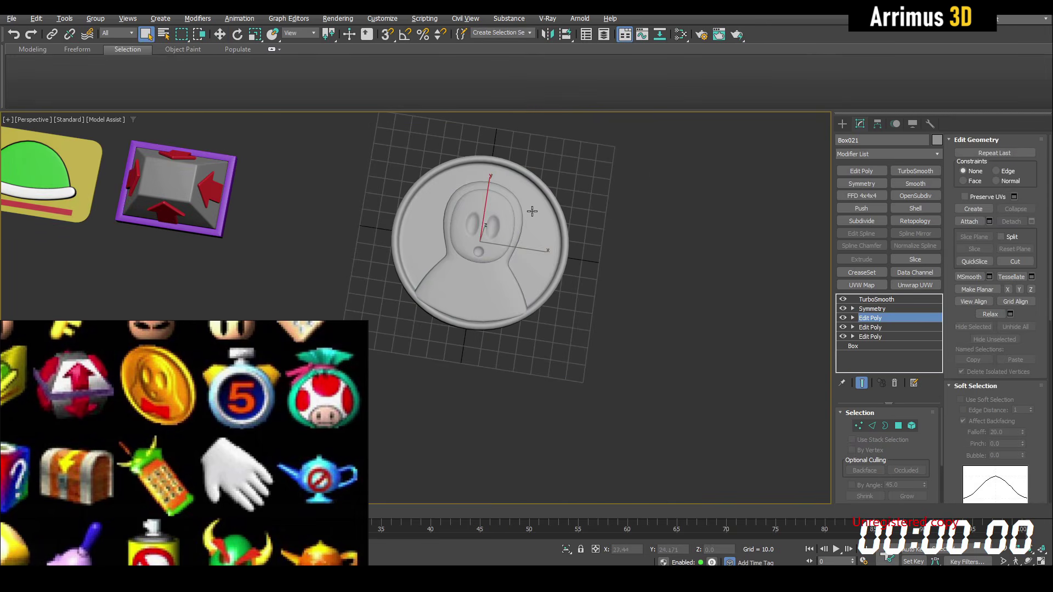
Scale the face up uniformly to about 156 percent
{"action": "scroll", "coordinate": [492, 244], "scroll_direction": "up", "scroll_amount": 3}
{"action": "middle_click_drag", "start_coordinate": [499, 244], "coordinate": [522, 230], "text": "alt"}
{"action": "scroll", "coordinate": [522, 223], "scroll_direction": "up", "scroll_amount": 5}
{"action": "left_click", "coordinate": [521, 223]}
{"action": "key", "text": "F4"}
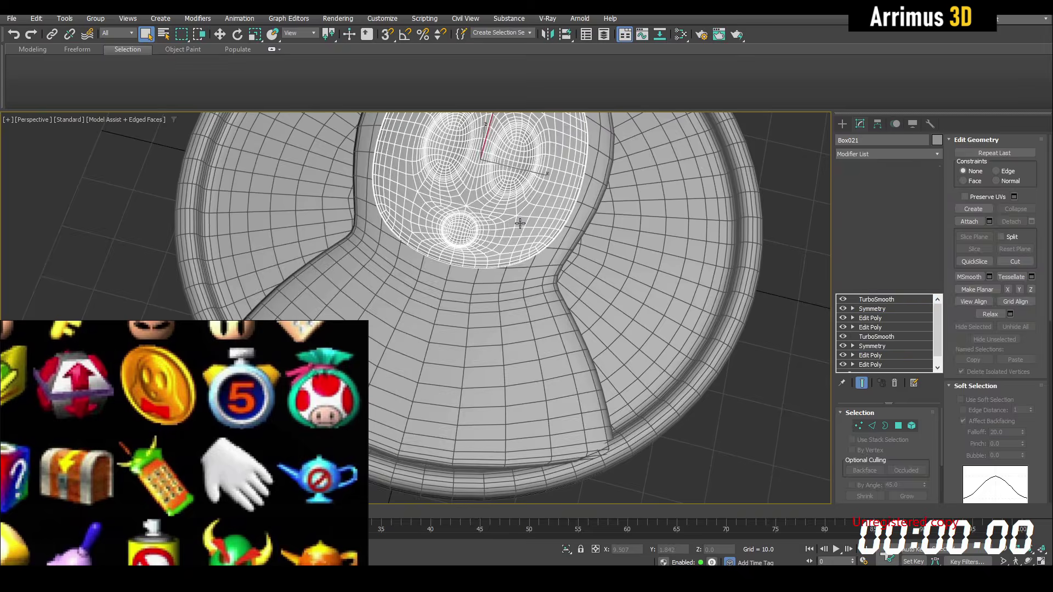
{"action": "left_click", "coordinate": [876, 300]}
{"action": "key", "text": "F4"}
{"action": "key", "text": "r"}
{"action": "mouse_move", "coordinate": [496, 276]}
{"action": "left_mouse_down"}
{"action": "mouse_move", "coordinate": [502, 251]}
{"action": "mouse_move", "coordinate": [507, 268]}
{"action": "left_mouse_up"}
{"action": "scroll", "coordinate": [507, 268], "scroll_direction": "up", "scroll_amount": 4}
{"action": "key", "text": "F4"}
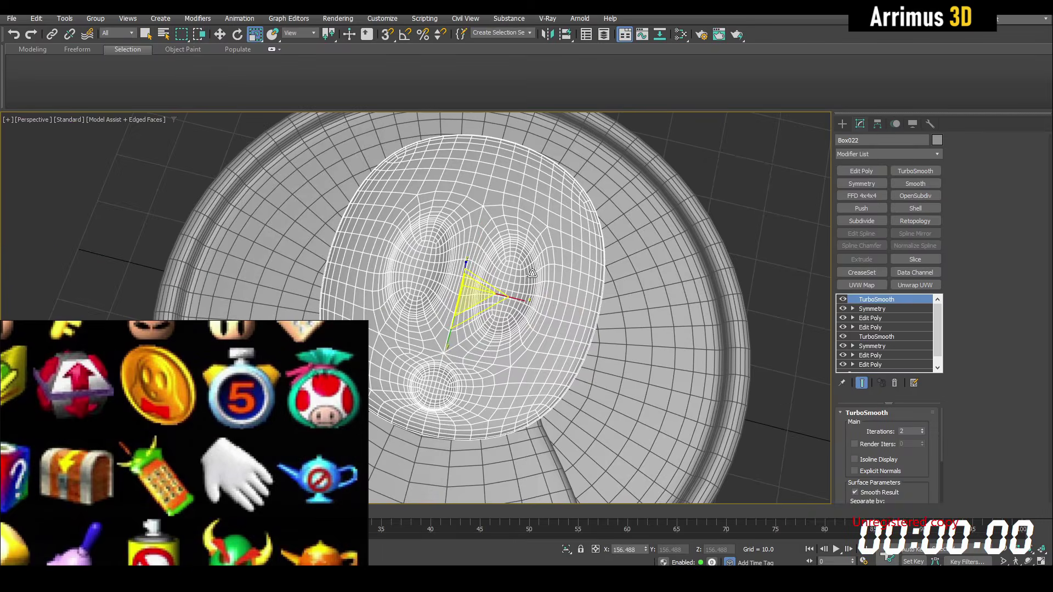
Select the eye recess with its surrounding ring of polygons and scale it up
{"action": "key", "text": "4"}
{"action": "left_click", "coordinate": [489, 318]}
{"action": "left_click", "coordinate": [896, 496]}
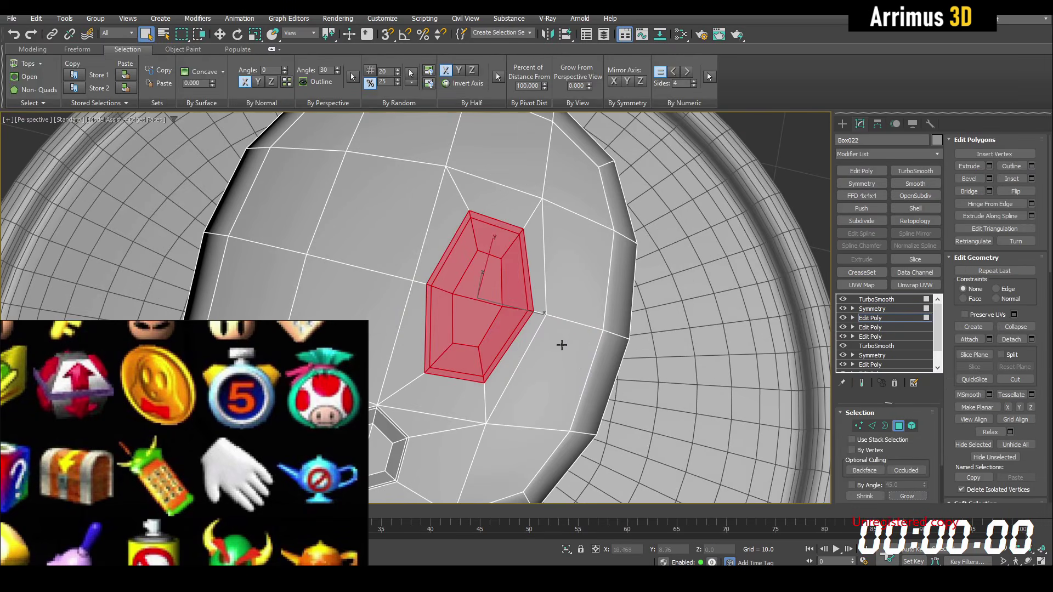
{"action": "key", "text": "r"}
{"action": "key", "text": "F4"}
{"action": "left_click_drag", "start_coordinate": [492, 321], "coordinate": [514, 283]}
{"action": "key", "text": "w"}
Move the face vertices beside and above the enlarged eye recess away from it using edge and face constraints
{"action": "key", "text": "F4"}
{"action": "key", "text": "1"}
{"action": "left_click", "coordinate": [549, 316]}
{"action": "key", "text": "shift+x"}
{"action": "left_click_drag", "start_coordinate": [552, 317], "coordinate": [617, 335]}
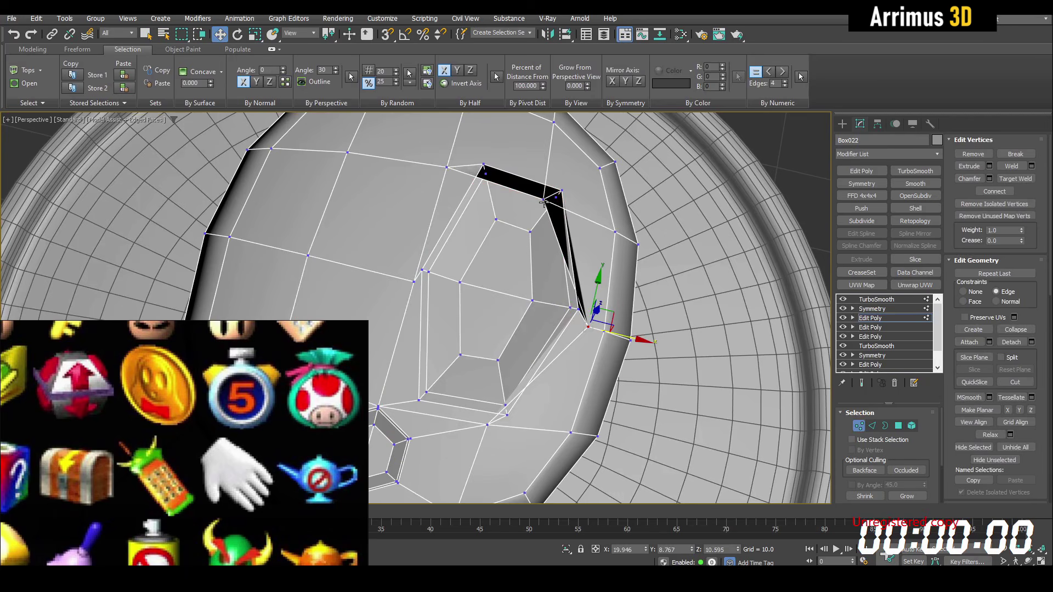
{"action": "left_click_drag", "start_coordinate": [591, 188], "coordinate": [592, 144]}
{"action": "left_click", "coordinate": [447, 167]}
{"action": "middle_click_drag", "start_coordinate": [449, 168], "coordinate": [449, 201]}
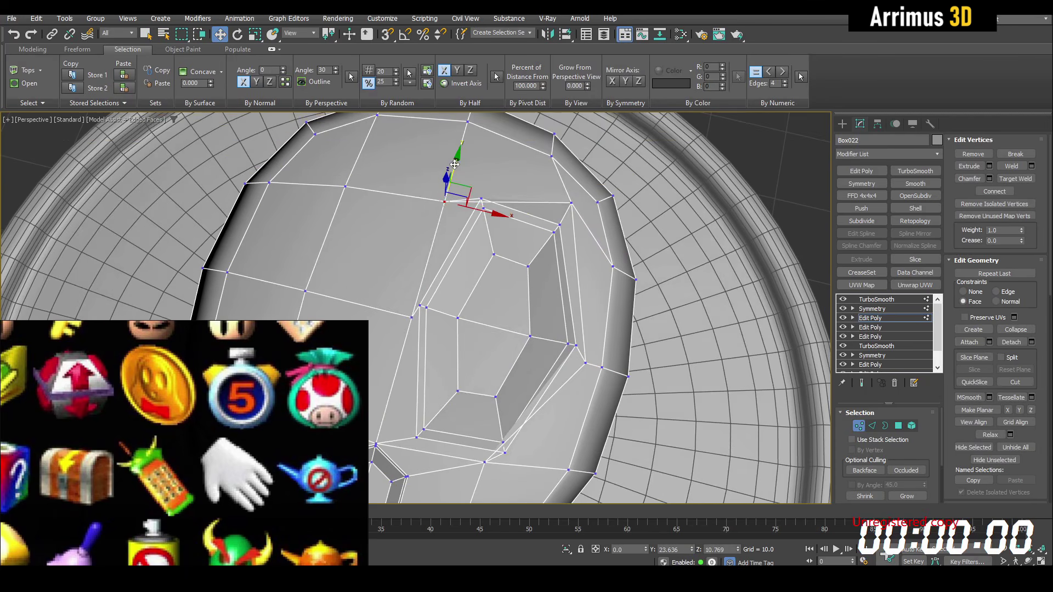
{"action": "left_click_drag", "start_coordinate": [451, 198], "coordinate": [454, 187]}
Adjust the face vertices below and on the inner side of the eye recess to even out the surrounding mesh
{"action": "middle_click_drag", "start_coordinate": [516, 307], "coordinate": [553, 179]}
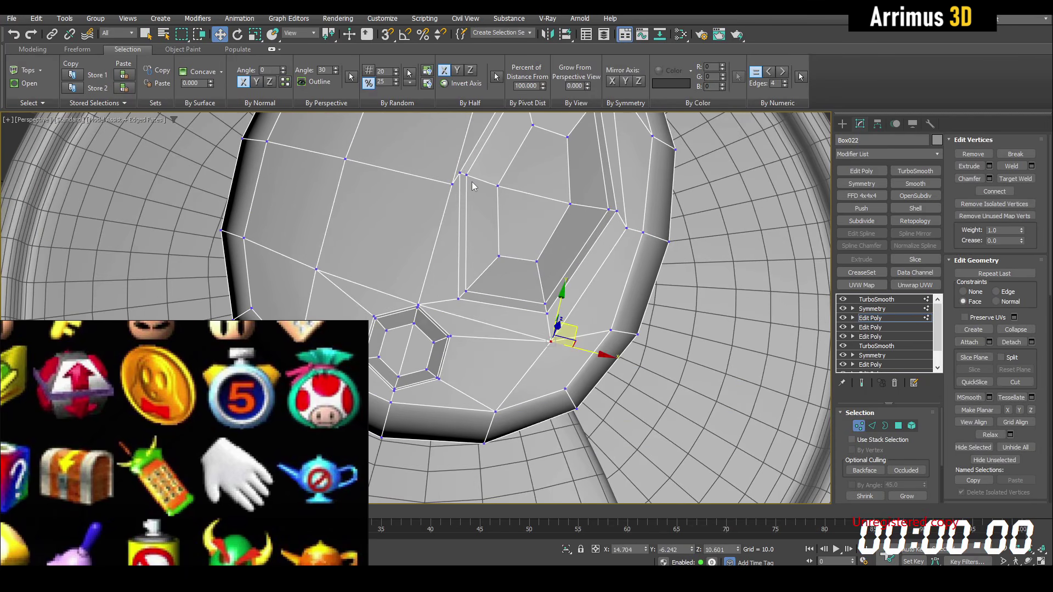
{"action": "key", "text": "F4"}
{"action": "key", "text": "F4"}
{"action": "middle_click_drag", "start_coordinate": [474, 186], "coordinate": [471, 241]}
{"action": "left_click", "coordinate": [450, 238]}
{"action": "key", "text": "F4"}
{"action": "left_click_drag", "start_coordinate": [450, 237], "coordinate": [438, 215]}
{"action": "key", "text": "F4"}
{"action": "key", "text": "F4"}
{"action": "key", "text": "F4"}
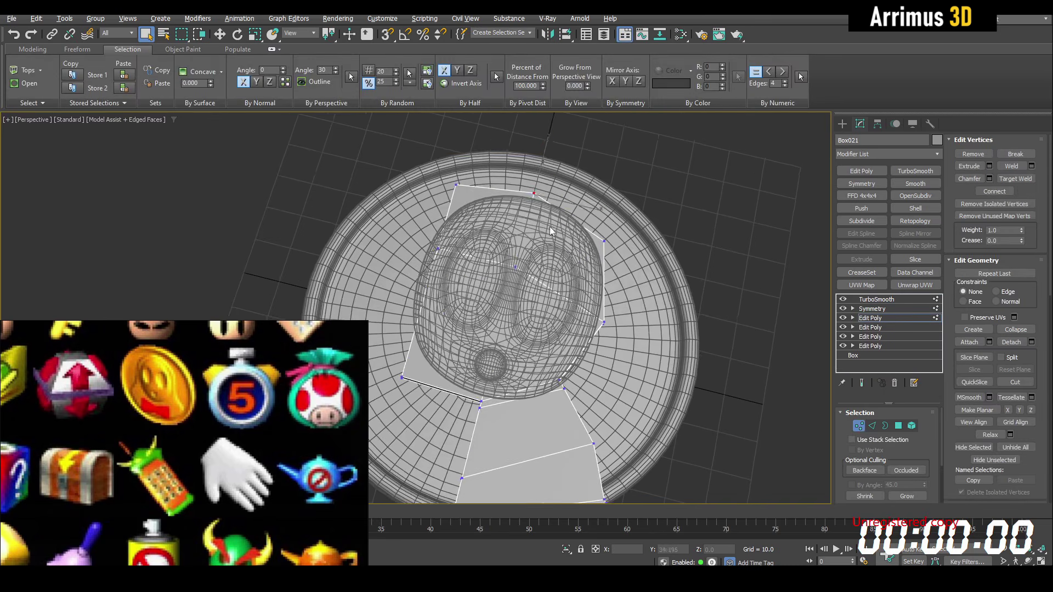
Raise the hood's top vertices and move its upper side vertex outward around the enlarged face
{"action": "middle_click_drag", "start_coordinate": [550, 226], "coordinate": [552, 239], "text": "alt"}
{"action": "key", "text": "w"}
{"action": "key", "text": "F4"}
{"action": "left_click_drag", "start_coordinate": [544, 174], "coordinate": [550, 154]}
{"action": "key", "text": "F4"}
{"action": "left_click_drag", "start_coordinate": [604, 225], "coordinate": [650, 224]}
Move the hood's neck and lower side vertices outward so the outline clears the face
{"action": "middle_click_drag", "start_coordinate": [671, 269], "coordinate": [647, 221]}
{"action": "key", "text": "F4"}
{"action": "key", "text": "F4"}
{"action": "left_click_drag", "start_coordinate": [555, 316], "coordinate": [591, 332]}
{"action": "key", "text": "F4"}
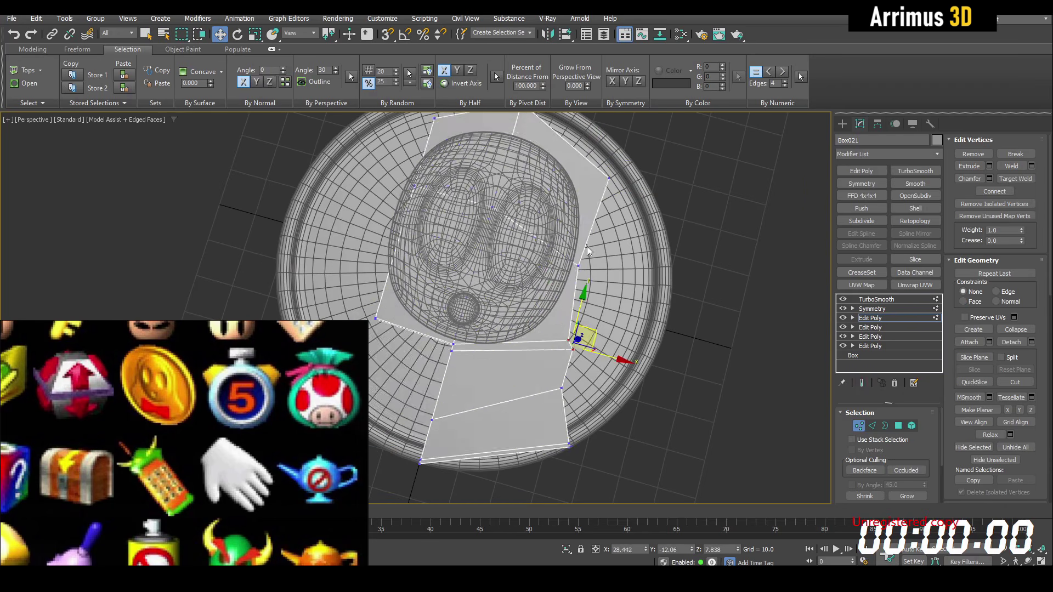
{"action": "left_click", "coordinate": [578, 266]}
{"action": "key", "text": "F4"}
{"action": "left_click_drag", "start_coordinate": [602, 255], "coordinate": [622, 260]}
{"action": "middle_click_drag", "start_coordinate": [623, 260], "coordinate": [605, 139]}
{"action": "key", "text": "F4"}
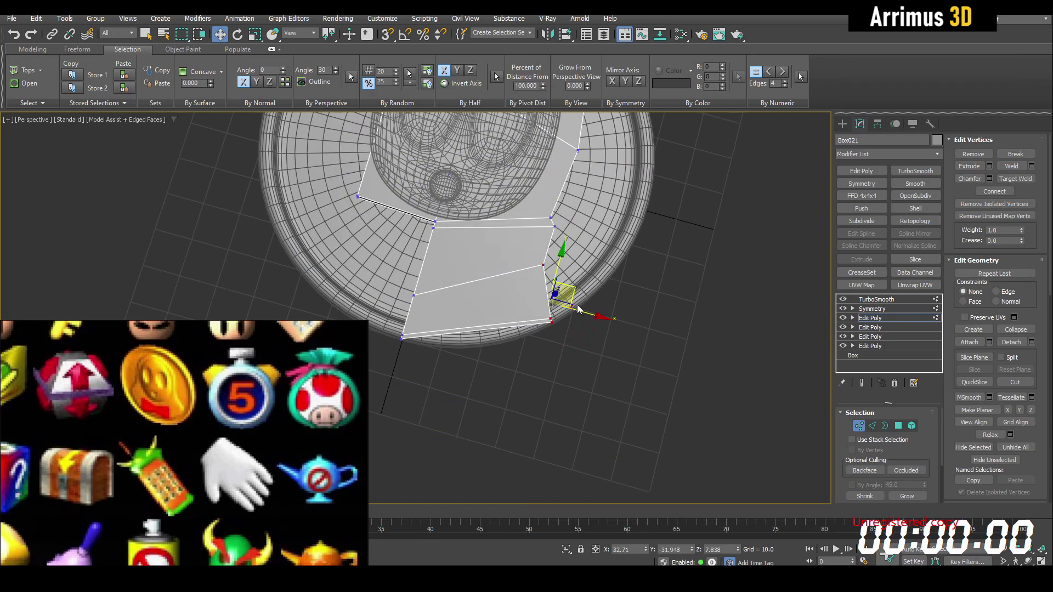
Move the figure's lower shoulder vertices outward and upward to the coin's rim
{"action": "key", "text": "F4"}
{"action": "left_click_drag", "start_coordinate": [573, 302], "coordinate": [612, 277]}
{"action": "key", "text": "F4"}
{"action": "left_click", "coordinate": [501, 277]}
{"action": "right_click", "coordinate": [501, 277]}
Raise the hood's top vertex and lower its upper side vertex to round the head's outline
{"action": "middle_click_drag", "start_coordinate": [501, 277], "coordinate": [467, 441]}
{"action": "key", "text": "1"}
{"action": "left_click", "coordinate": [517, 179]}
{"action": "left_click_drag", "start_coordinate": [531, 176], "coordinate": [538, 165]}
{"action": "key", "text": "F4"}
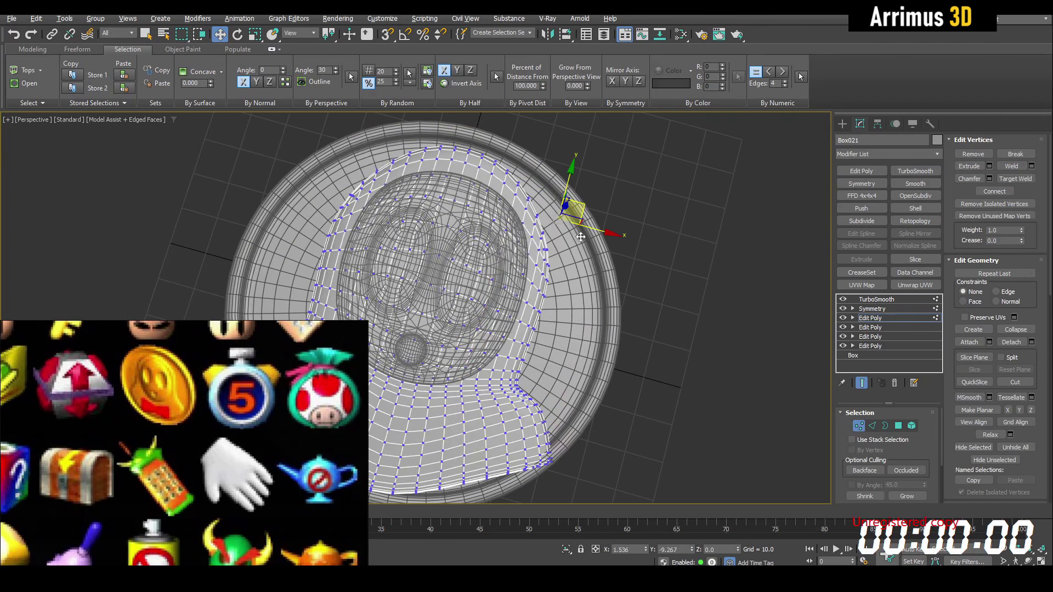
{"action": "left_click_drag", "start_coordinate": [580, 202], "coordinate": [578, 237]}
Lower the hood's top vertices slightly toward the face and check the smoothed figure
{"action": "key", "text": "F4"}
{"action": "middle_click_drag", "start_coordinate": [526, 181], "coordinate": [528, 207]}
{"action": "left_click_drag", "start_coordinate": [454, 158], "coordinate": [539, 209]}
{"action": "key", "text": "F4"}
{"action": "left_click_drag", "start_coordinate": [508, 148], "coordinate": [505, 160]}
{"action": "key", "text": "1"}
{"action": "left_click", "coordinate": [517, 258]}
{"action": "key", "text": "F4"}
{"action": "middle_click_drag", "start_coordinate": [516, 258], "coordinate": [533, 195]}
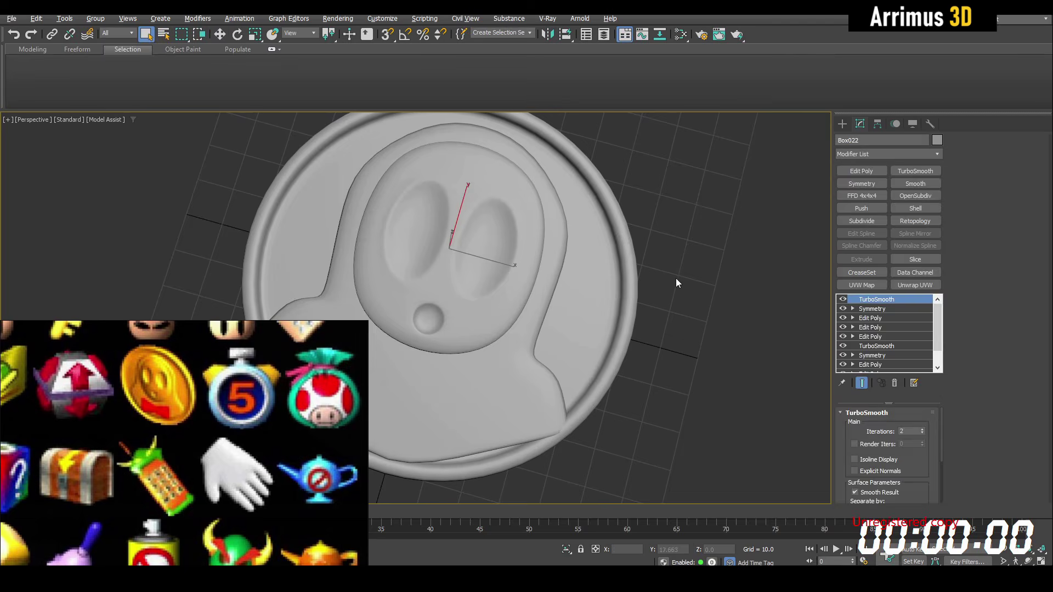
Move the hood's upper side vertex inward in its top Edit Poly modifier
{"action": "left_click", "coordinate": [676, 278]}
{"action": "left_click", "coordinate": [562, 235]}
{"action": "key", "text": "F4"}
{"action": "left_click", "coordinate": [870, 318]}
{"action": "key", "text": "1"}
{"action": "key", "text": "w"}
{"action": "left_click_drag", "start_coordinate": [613, 203], "coordinate": [580, 210]}
{"action": "key", "text": "F4"}
Pull the body's bottom edge vertex downward so the edge follows the coin's rim
{"action": "middle_click_drag", "start_coordinate": [589, 283], "coordinate": [604, 235]}
{"action": "scroll", "coordinate": [571, 278], "scroll_direction": "up", "scroll_amount": 3}
{"action": "key", "text": "F4"}
{"action": "middle_click_drag", "start_coordinate": [572, 278], "coordinate": [570, 248]}
{"action": "middle_click_drag", "start_coordinate": [570, 304], "coordinate": [601, 245]}
{"action": "left_click", "coordinate": [507, 314]}
{"action": "key", "text": "F4"}
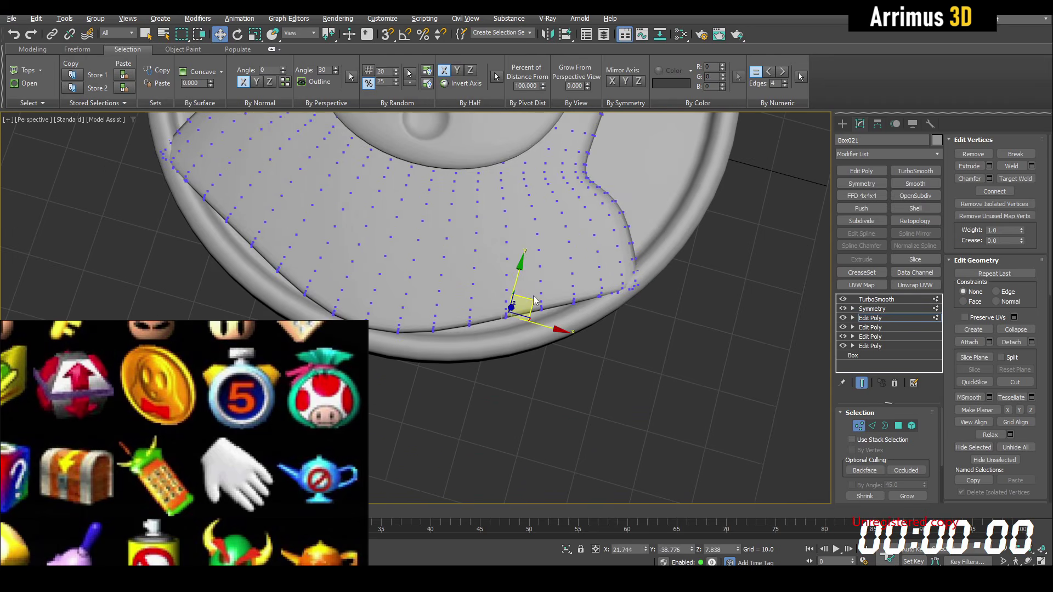
{"action": "left_click_drag", "start_coordinate": [530, 306], "coordinate": [538, 336]}
Move the body's lower outer corner vertex upward along the coin's rim
{"action": "key", "text": "F4"}
{"action": "left_click", "coordinate": [648, 287]}
{"action": "key", "text": "F4"}
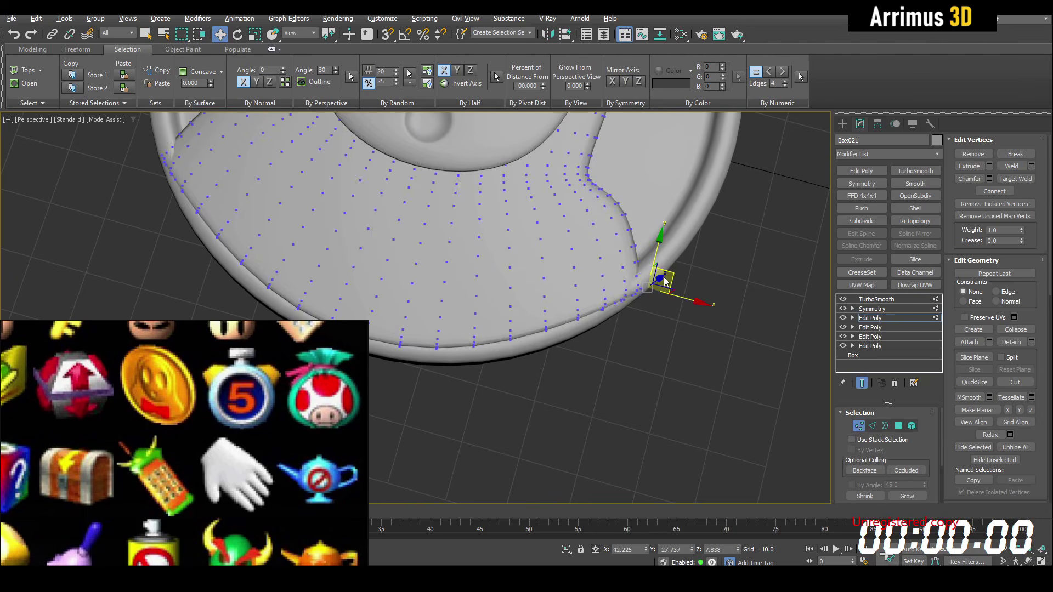
{"action": "left_click_drag", "start_coordinate": [665, 279], "coordinate": [666, 239]}
{"action": "key", "text": "F4"}
{"action": "middle_click_drag", "start_coordinate": [336, 306], "coordinate": [441, 268]}
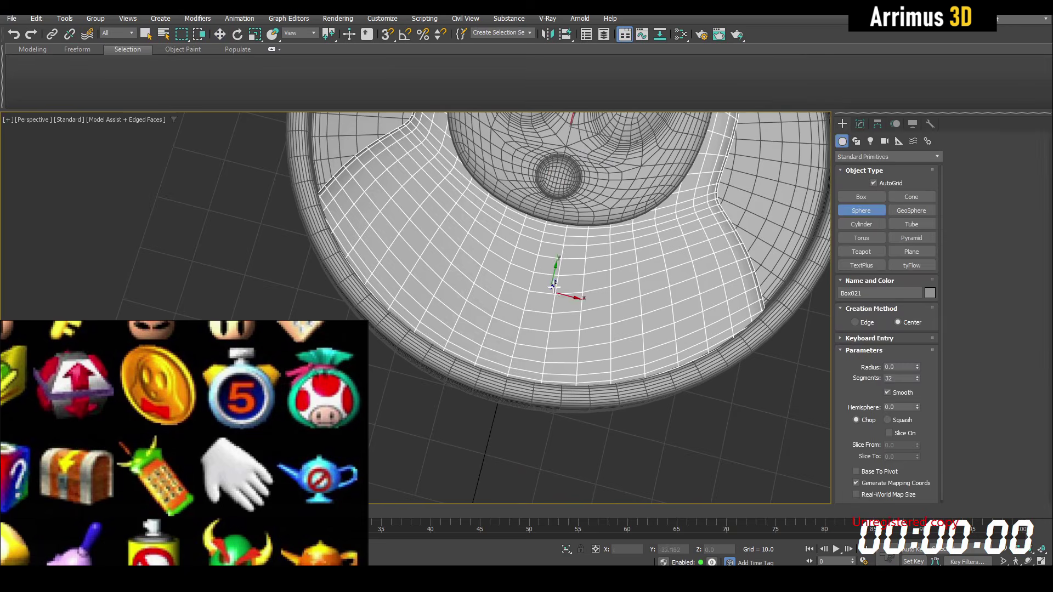
Create a sphere on the body below the mouth and scale it up as the bow's knot
{"action": "left_click_drag", "start_coordinate": [554, 286], "coordinate": [580, 322]}
{"action": "key", "text": "w"}
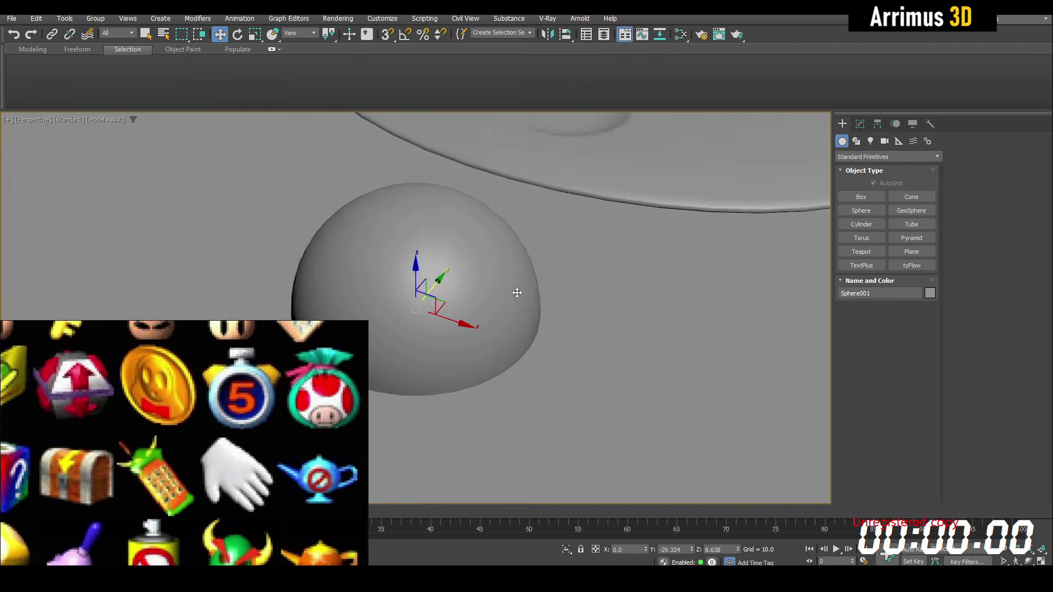
{"action": "key", "text": "r"}
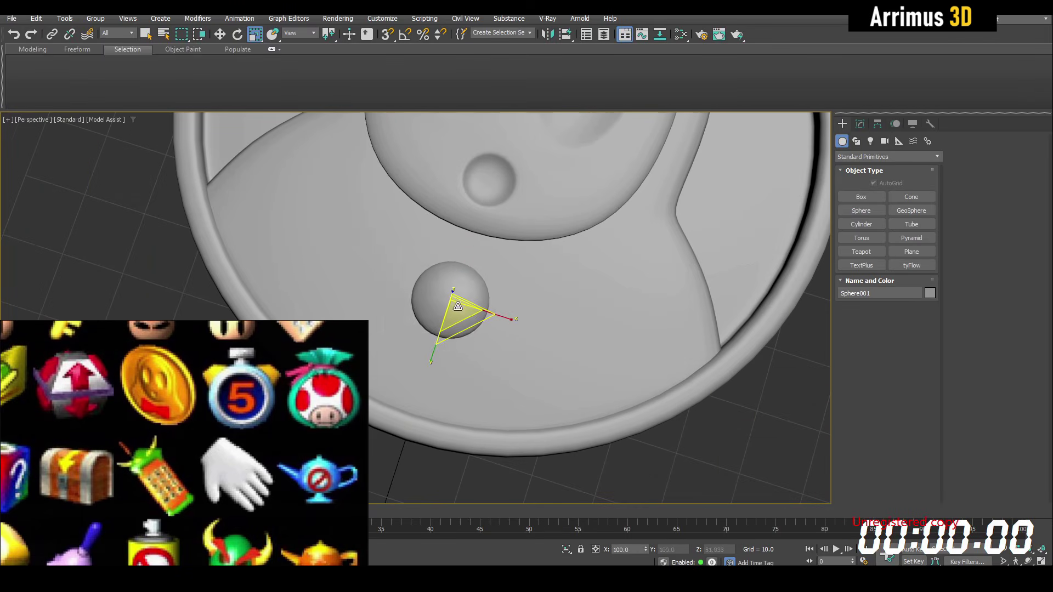
{"action": "left_click_drag", "start_coordinate": [452, 311], "coordinate": [482, 329]}
{"action": "key", "text": "w"}
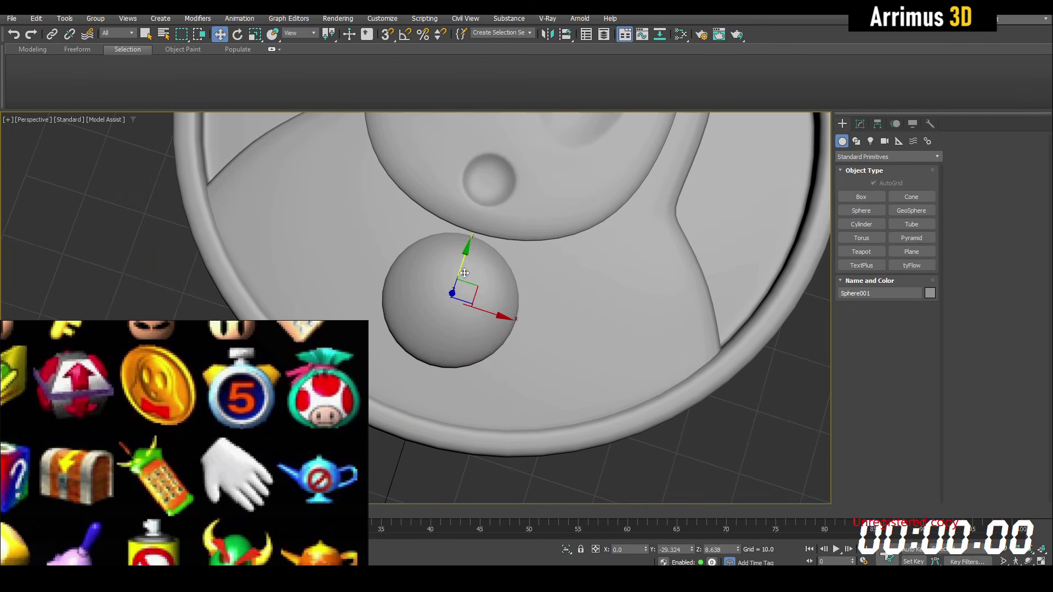
Create a flat rectangular box below the coin for the bow
{"action": "middle_click_drag", "start_coordinate": [548, 307], "coordinate": [557, 356]}
{"action": "scroll", "coordinate": [557, 356], "scroll_direction": "down", "scroll_amount": 5}
{"action": "left_click_drag", "start_coordinate": [436, 336], "coordinate": [618, 412]}
{"action": "key", "text": "w"}
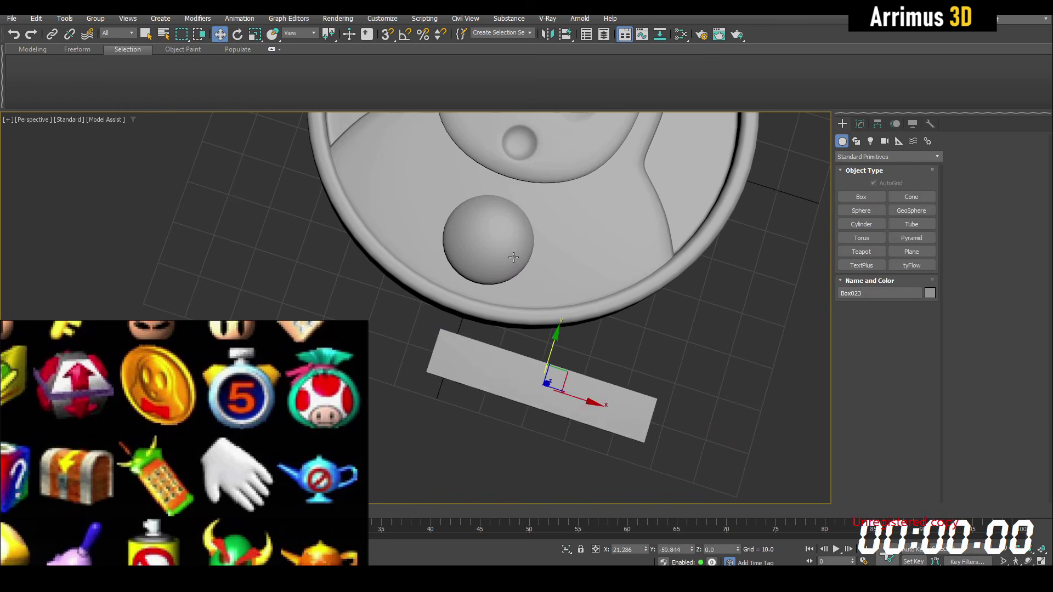
Connect the box's long edges, remove one half, and add Edit Poly, Symmetry and TurboSmooth modifiers to the rest
{"action": "key", "text": "2"}
{"action": "left_click", "coordinate": [539, 257]}
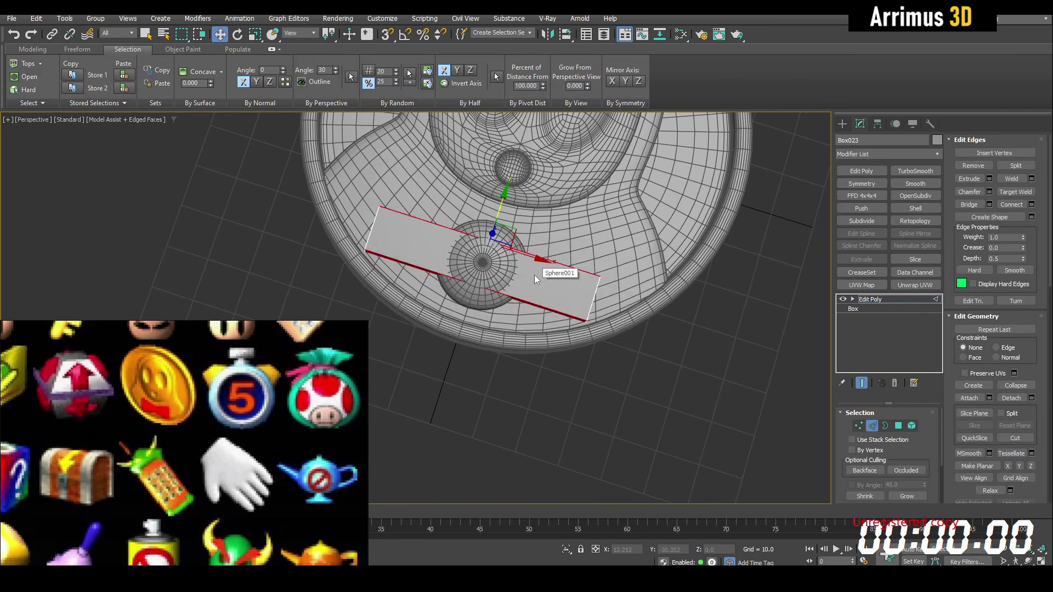
{"action": "key", "text": "ctrl+shift+e"}
{"action": "key", "text": "Delete"}
{"action": "left_click", "coordinate": [876, 299]}
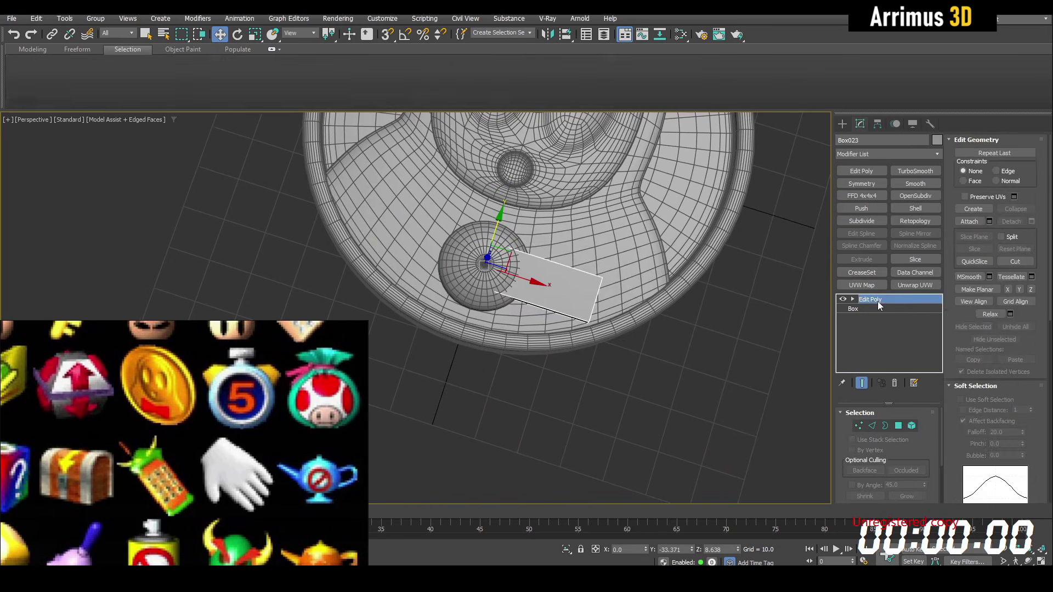
{"action": "right_click", "coordinate": [876, 299]}
{"action": "left_click", "coordinate": [902, 357]}
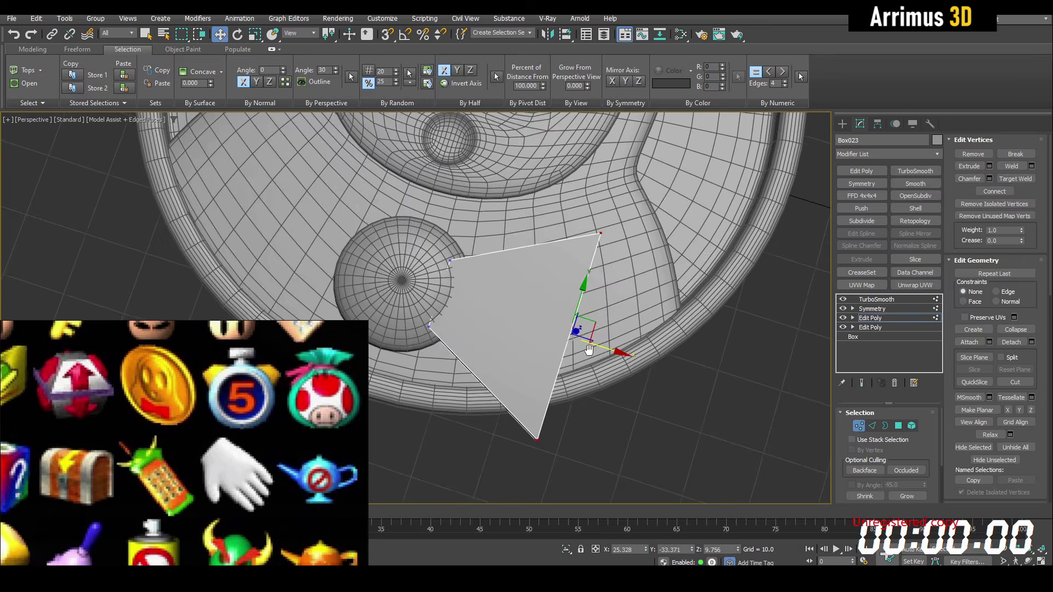
Connect the bow wing's edges with 2 segments and a pinch of 46
{"action": "key", "text": "q"}
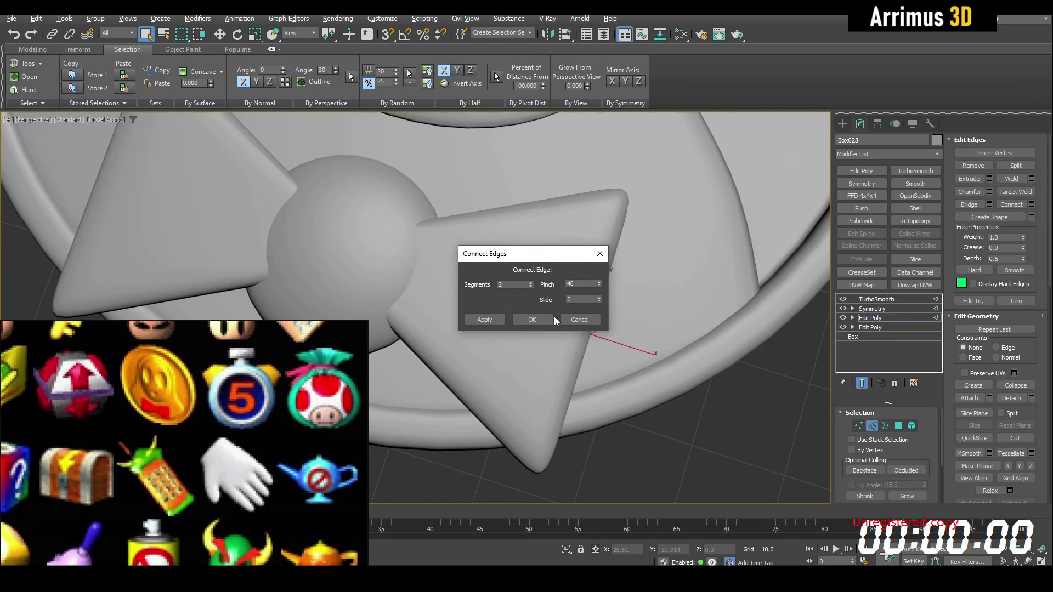
{"action": "left_click", "coordinate": [532, 319]}
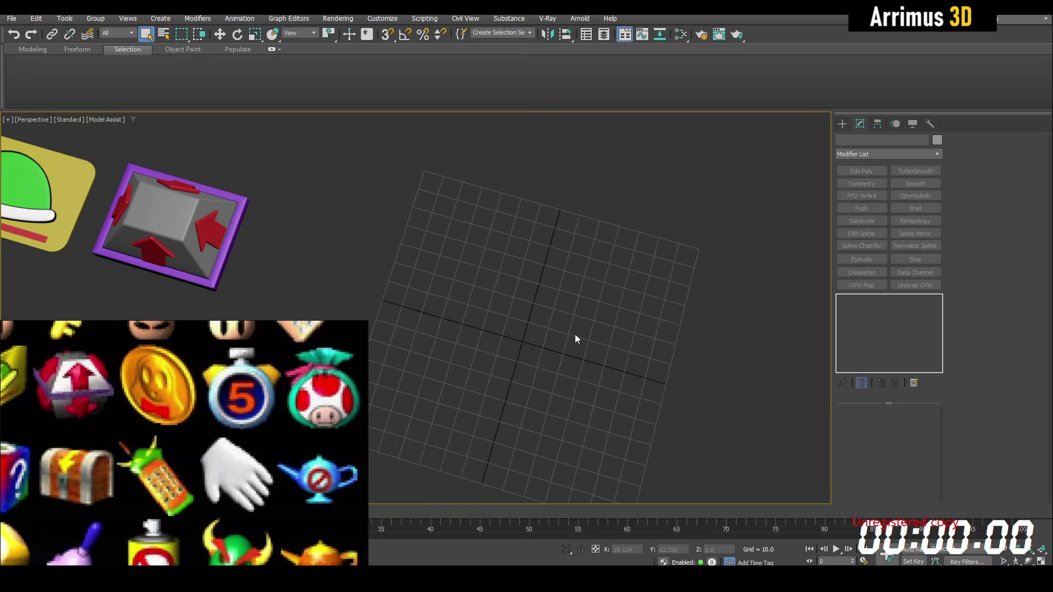
In XNote Stopwatch, reset the timer to two minutes and start the countdown
{"action": "right_click", "coordinate": [881, 550]}
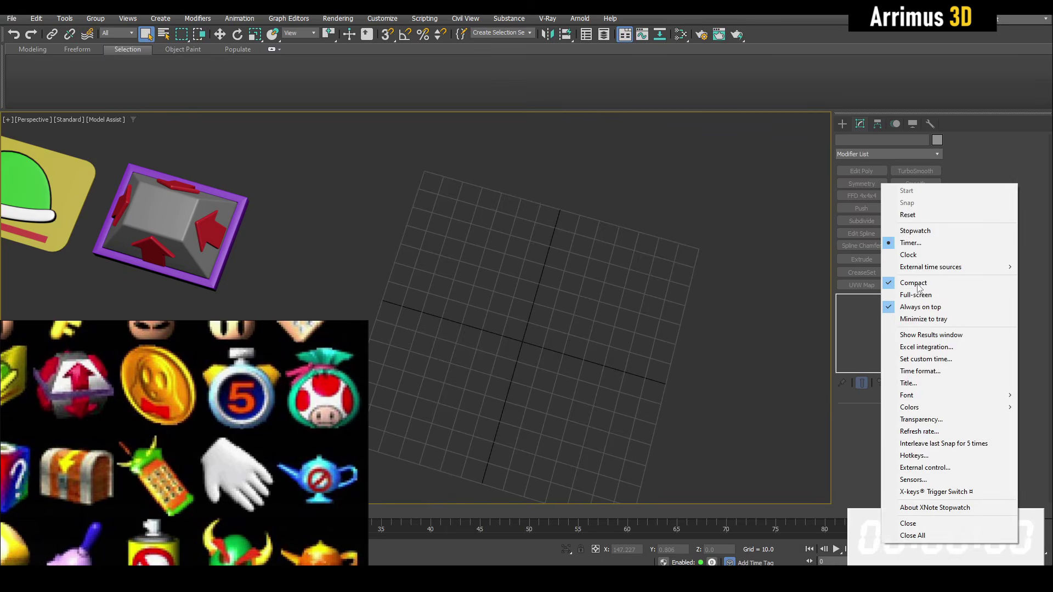
{"action": "left_click", "coordinate": [901, 217]}
{"action": "right_click", "coordinate": [897, 540]}
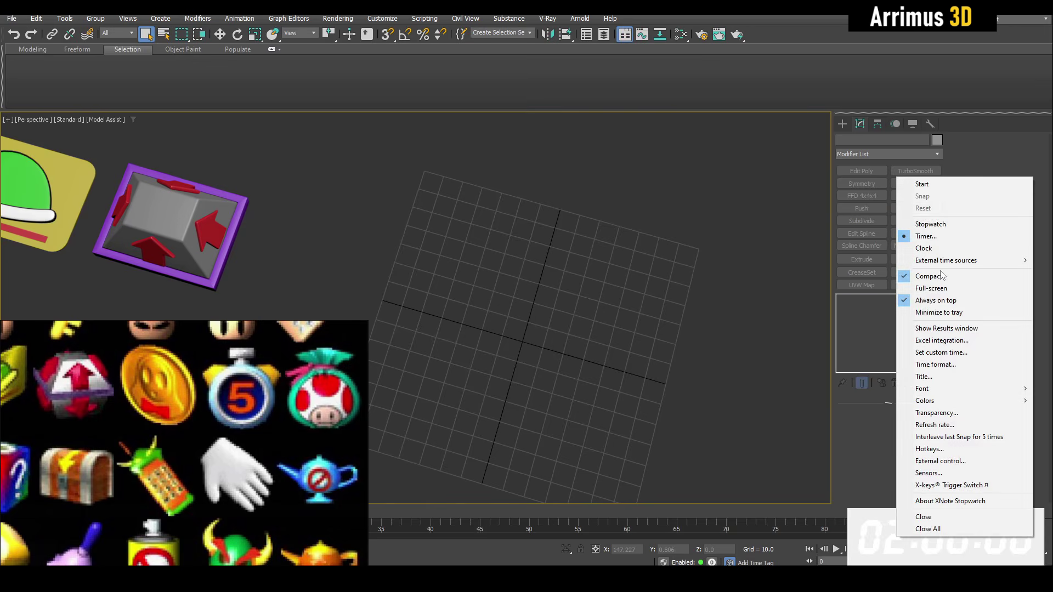
{"action": "left_click", "coordinate": [939, 191]}
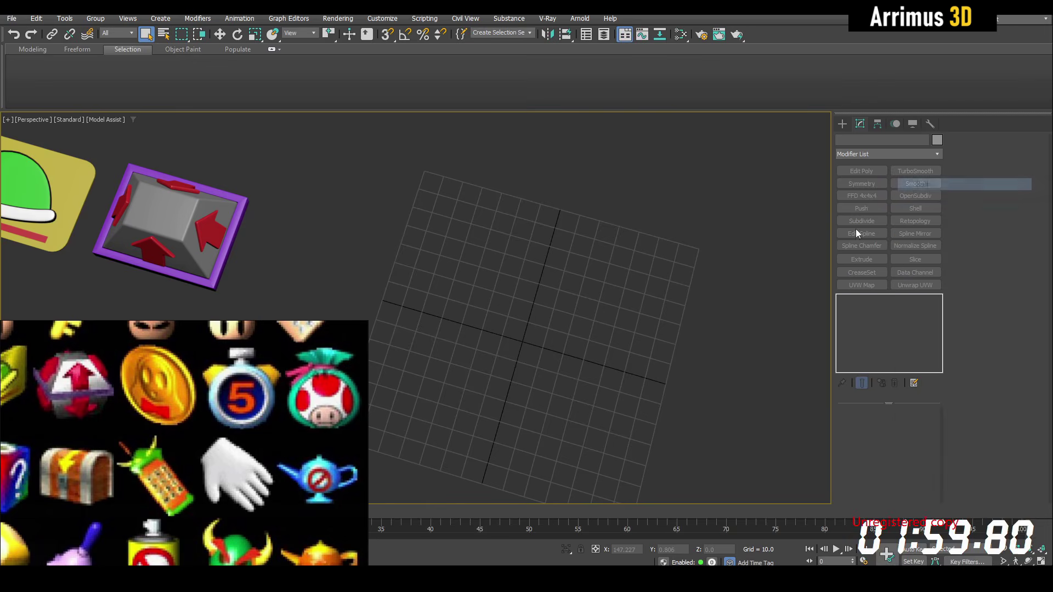
Create a cylinder on the grid and zero its X and Y position
{"action": "middle_click_drag", "start_coordinate": [581, 318], "coordinate": [645, 299]}
{"action": "key", "text": "c"}
{"action": "left_click_drag", "start_coordinate": [588, 315], "coordinate": [632, 233]}
{"action": "left_click", "coordinate": [639, 219]}
{"action": "right_click", "coordinate": [642, 223]}
{"action": "key", "text": "F4"}
{"action": "right_click", "coordinate": [647, 549]}
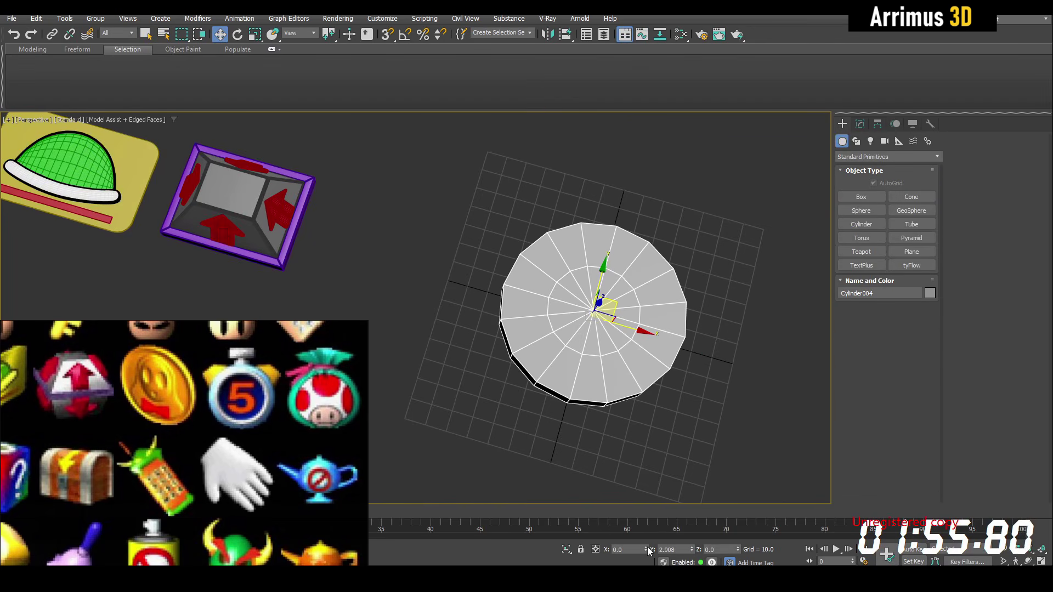
{"action": "right_click", "coordinate": [692, 551]}
Raise the cylinder's top polygons to make the disc thicker
{"action": "middle_click_drag", "start_coordinate": [672, 433], "coordinate": [644, 332], "text": "alt"}
{"action": "middle_click_drag", "start_coordinate": [644, 332], "coordinate": [575, 233]}
{"action": "key", "text": "e"}
{"action": "scroll", "coordinate": [632, 273], "scroll_direction": "up", "scroll_amount": 3}
{"action": "key", "text": "4"}
{"action": "left_click", "coordinate": [580, 273]}
{"action": "left_click_drag", "start_coordinate": [548, 223], "coordinate": [548, 201]}
{"action": "key", "text": "4"}
{"action": "middle_click_drag", "start_coordinate": [600, 258], "coordinate": [595, 262]}
{"action": "middle_click_drag", "start_coordinate": [608, 312], "coordinate": [597, 298]}
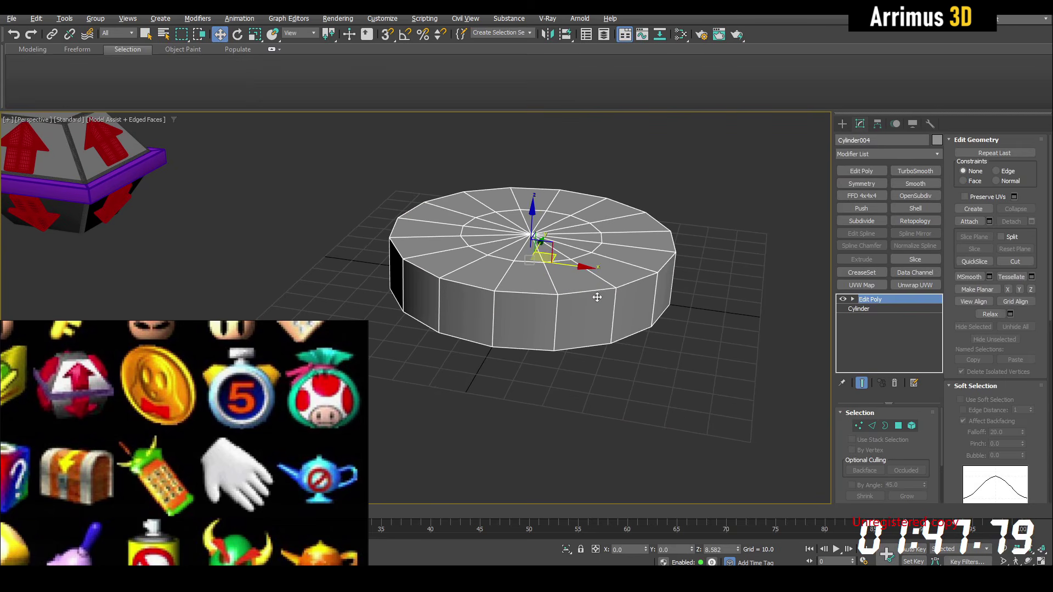
Connect the cylinder's vertical side edges with 2 segments and scale the new loops outward to bulge the side
{"action": "key", "text": "2"}
{"action": "key", "text": "q"}
{"action": "key", "text": "ctrl+shift+e"}
{"action": "type", "text": "2"}
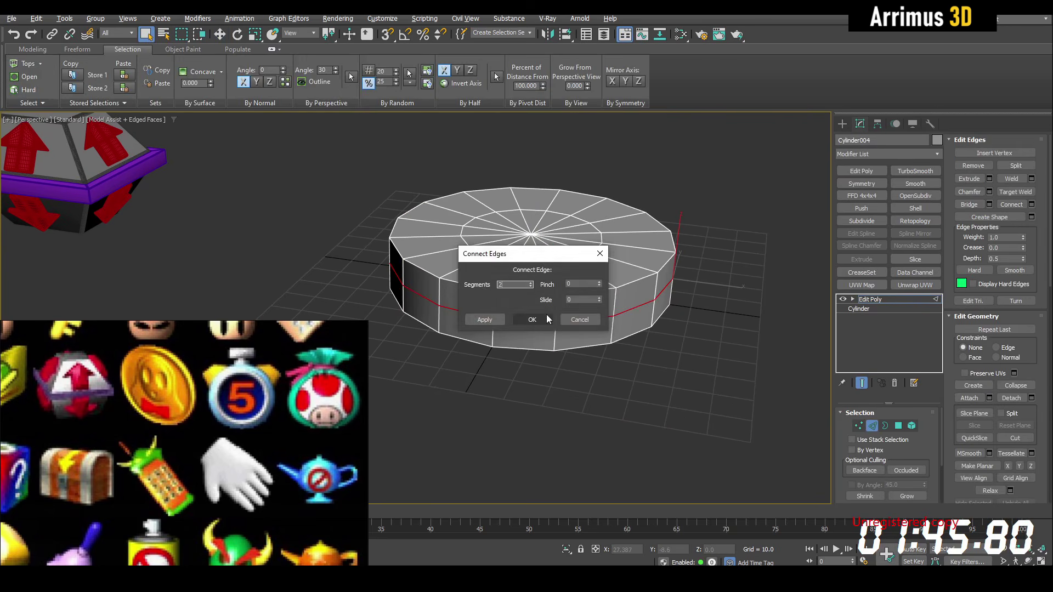
{"action": "left_click", "coordinate": [547, 319]}
{"action": "key", "text": "r"}
{"action": "left_click_drag", "start_coordinate": [544, 262], "coordinate": [534, 246]}
{"action": "middle_click_drag", "start_coordinate": [533, 246], "coordinate": [521, 276]}
Inset the disc's top polygons to form a rim around the face
{"action": "key", "text": "4"}
{"action": "scroll", "coordinate": [545, 273], "scroll_direction": "up", "scroll_amount": 3}
{"action": "key", "text": "q"}
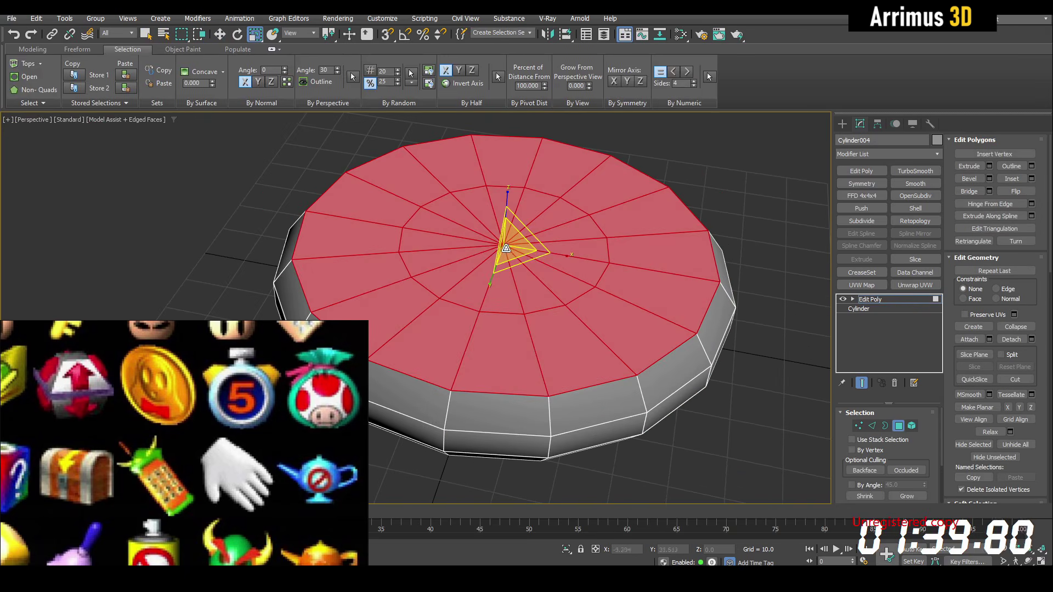
{"action": "left_click_drag", "start_coordinate": [507, 245], "coordinate": [512, 254]}
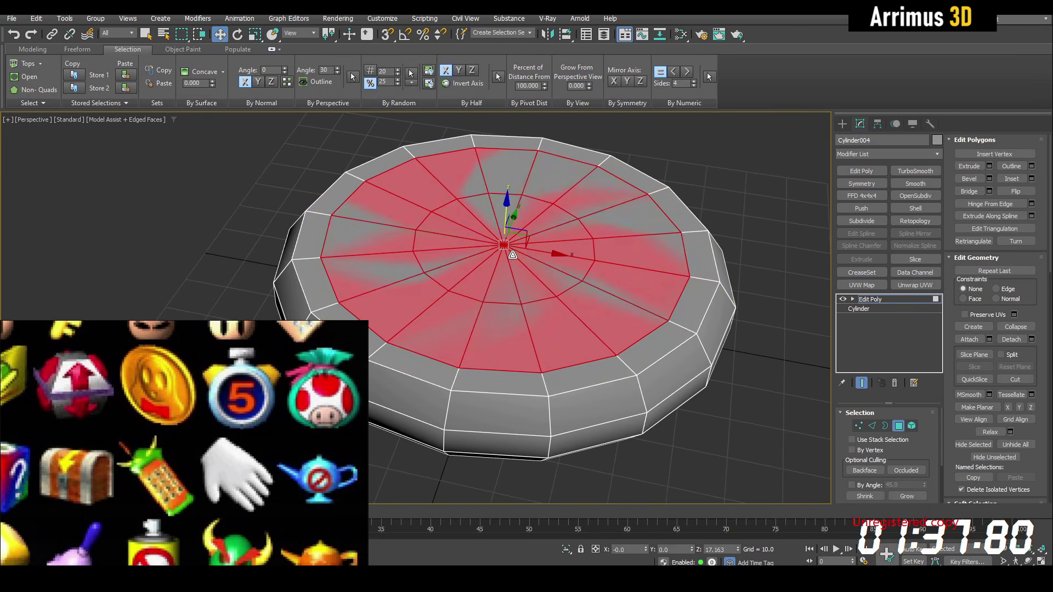
Sink the inset polygons into a recess and inset them again to add a narrow ring along its edge
{"action": "middle_click_drag", "start_coordinate": [512, 255], "coordinate": [511, 213], "text": "alt"}
{"action": "left_click_drag", "start_coordinate": [498, 203], "coordinate": [513, 264]}
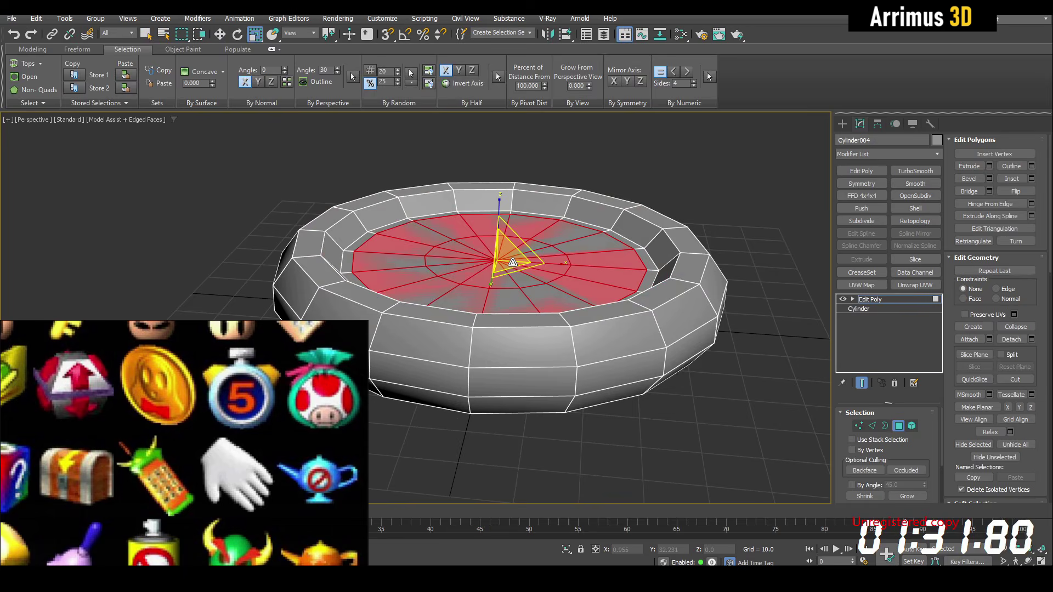
{"action": "key", "text": "4"}
{"action": "key", "text": "q"}
{"action": "middle_click_drag", "start_coordinate": [549, 266], "coordinate": [556, 313], "text": "alt"}
Create a text spline beside the disc and set its text to 5
{"action": "left_click", "coordinate": [842, 128]}
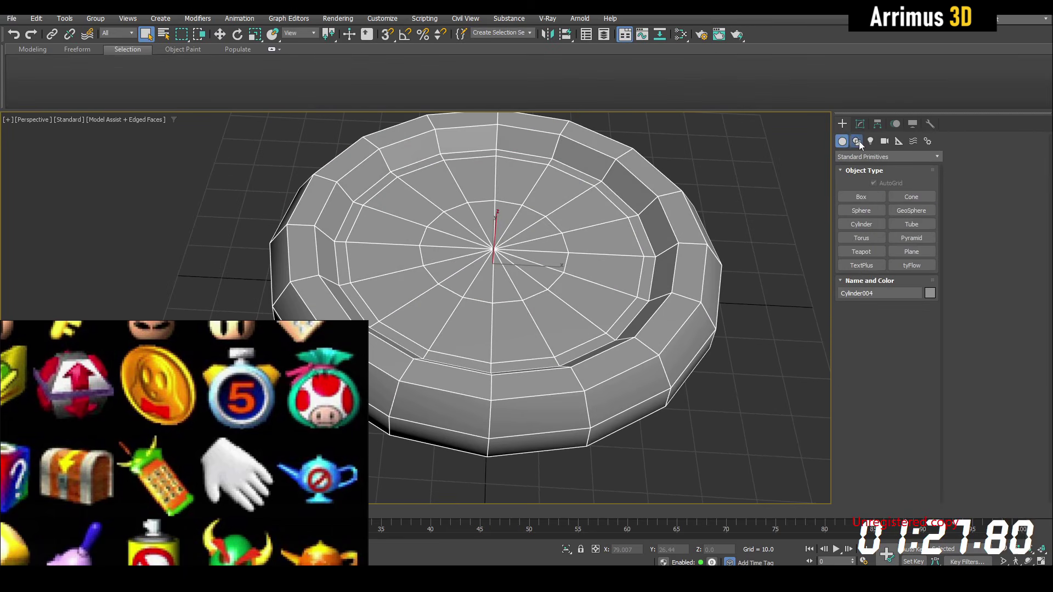
{"action": "left_click", "coordinate": [856, 140]}
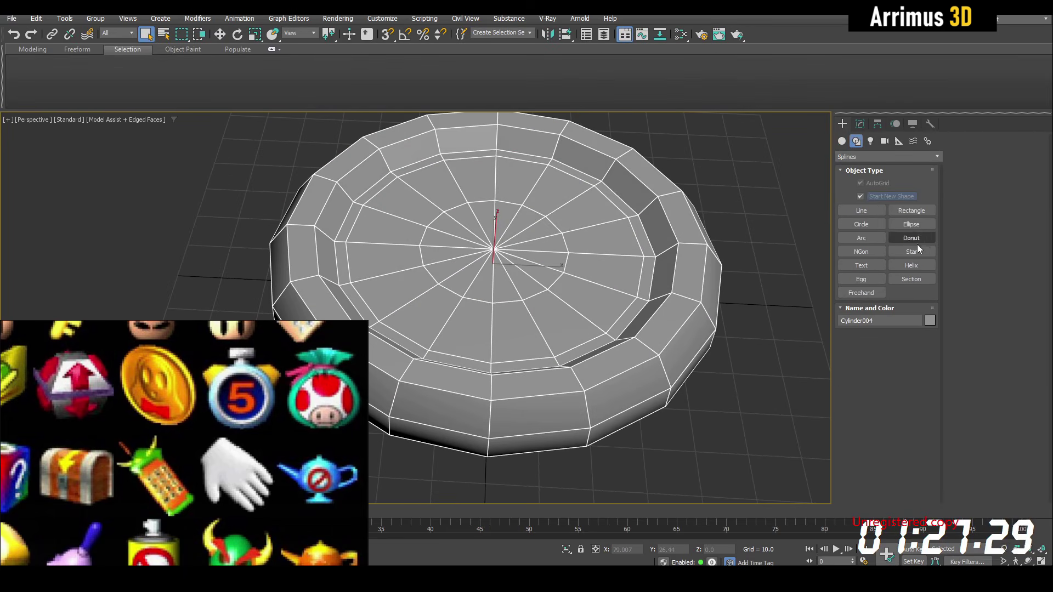
{"action": "left_click", "coordinate": [874, 267]}
{"action": "middle_click_drag", "start_coordinate": [722, 331], "coordinate": [542, 309]}
{"action": "left_click", "coordinate": [635, 316]}
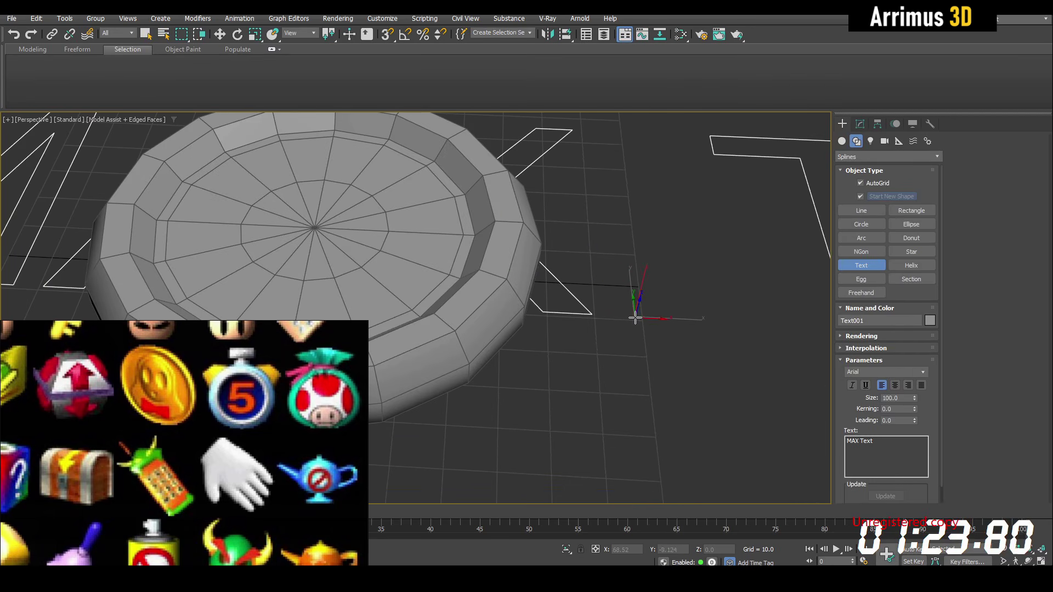
{"action": "right_click", "coordinate": [636, 315]}
{"action": "left_click", "coordinate": [859, 123]}
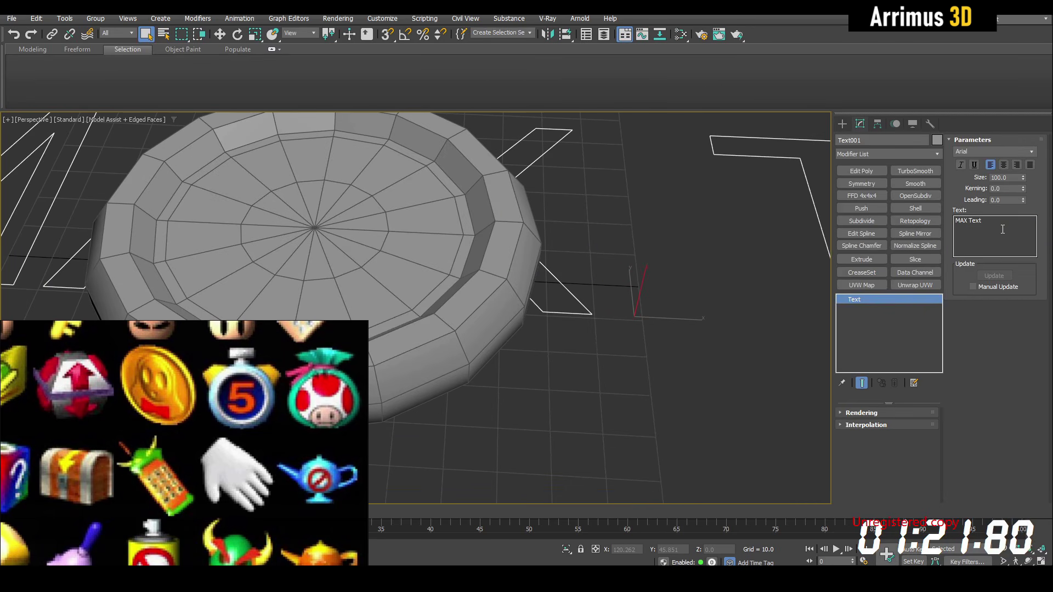
{"action": "type", "text": "5"}
Align the text spline to the centre of the disc with Quick Align
{"action": "middle_click_drag", "start_coordinate": [611, 268], "coordinate": [625, 277]}
{"action": "key", "text": "w"}
{"action": "middle_click_drag", "start_coordinate": [538, 245], "coordinate": [572, 259]}
{"action": "key", "text": "shift+a"}
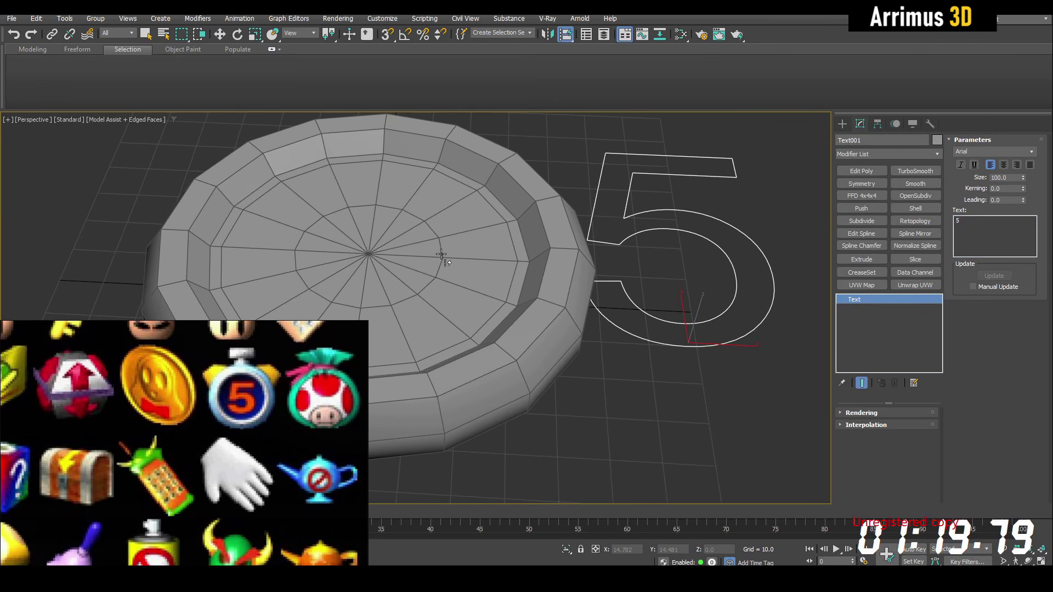
{"action": "left_click", "coordinate": [440, 254]}
{"action": "mouse_move", "coordinate": [450, 259]}
{"action": "middle_mouse_down"}
{"action": "mouse_move", "coordinate": [478, 265]}
{"action": "mouse_move", "coordinate": [452, 269]}
{"action": "middle_mouse_up"}
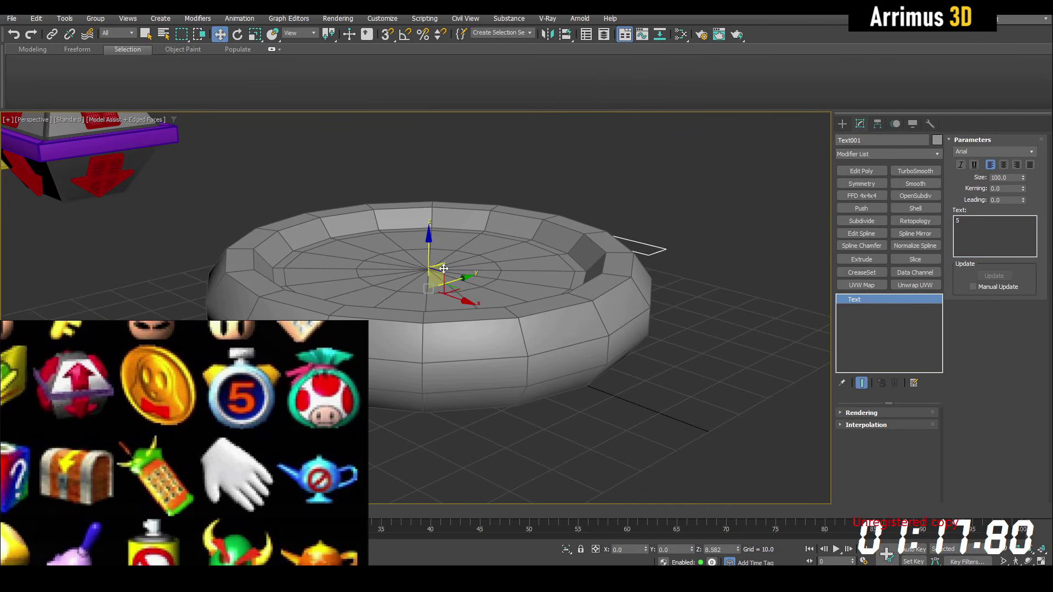
Move the text spline 5 over the disc's recessed face and scale it down to fit inside the rim
{"action": "left_click_drag", "start_coordinate": [443, 269], "coordinate": [335, 268]}
{"action": "middle_click_drag", "start_coordinate": [335, 268], "coordinate": [406, 263], "text": "alt"}
{"action": "key", "text": "r"}
{"action": "left_click_drag", "start_coordinate": [393, 288], "coordinate": [395, 318]}
{"action": "key", "text": "w"}
{"action": "middle_click_drag", "start_coordinate": [532, 305], "coordinate": [555, 307]}
Extrude the text spline 5 by an amount of 1
{"action": "left_click", "coordinate": [880, 261]}
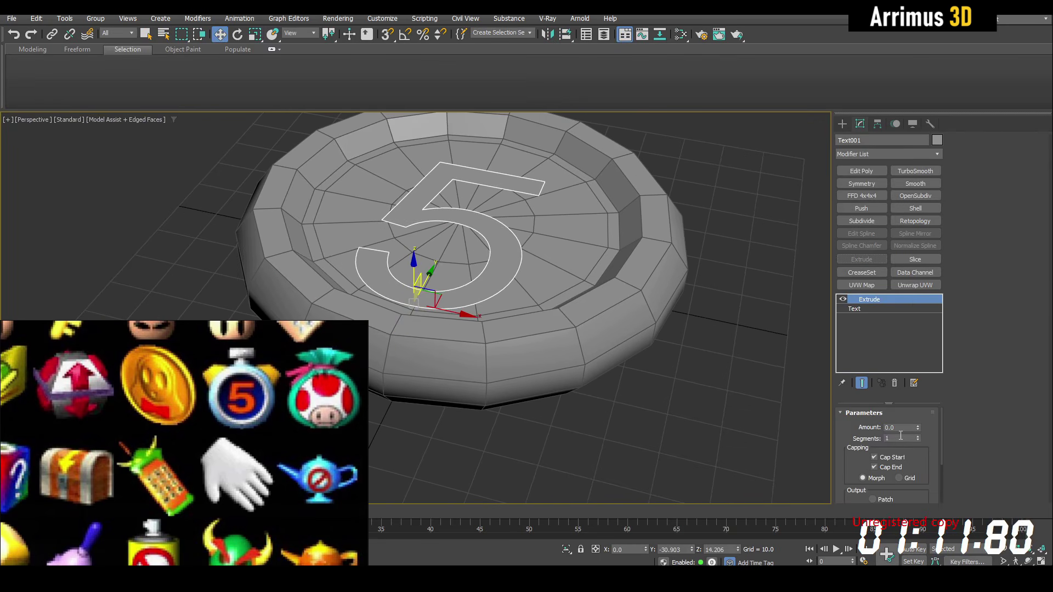
{"action": "type", "text": "1"}
{"action": "key", "text": "Return"}
{"action": "middle_click_drag", "start_coordinate": [619, 341], "coordinate": [632, 377]}
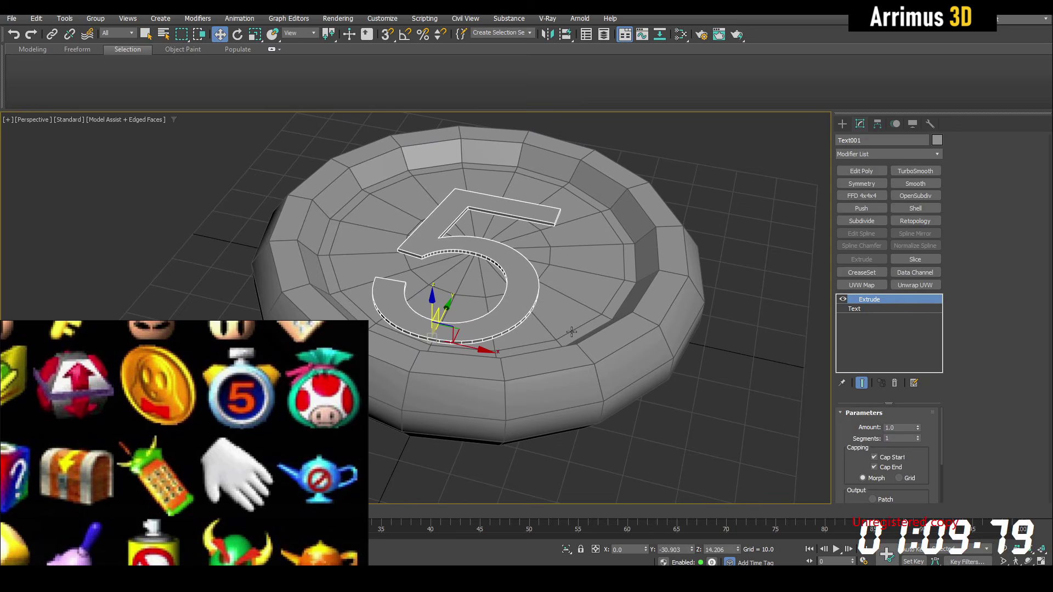
Rescale the extruded 5 and shift it toward the centre of the recessed face
{"action": "middle_click_drag", "start_coordinate": [544, 309], "coordinate": [470, 283], "text": "alt"}
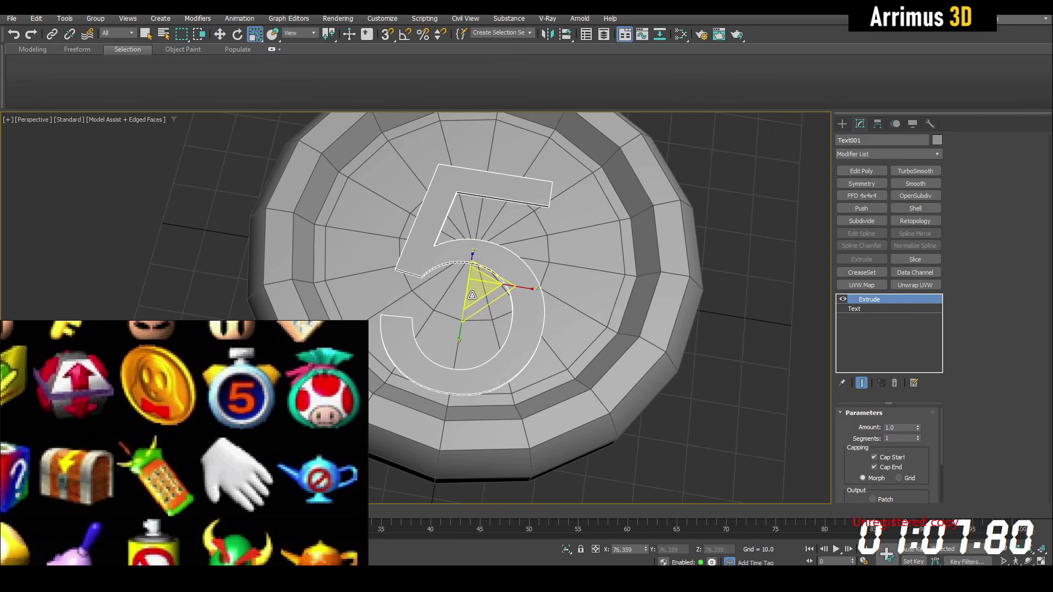
{"action": "left_click_drag", "start_coordinate": [472, 294], "coordinate": [473, 310]}
{"action": "key", "text": "w"}
{"action": "left_click_drag", "start_coordinate": [477, 242], "coordinate": [485, 215]}
{"action": "left_click_drag", "start_coordinate": [480, 262], "coordinate": [481, 239]}
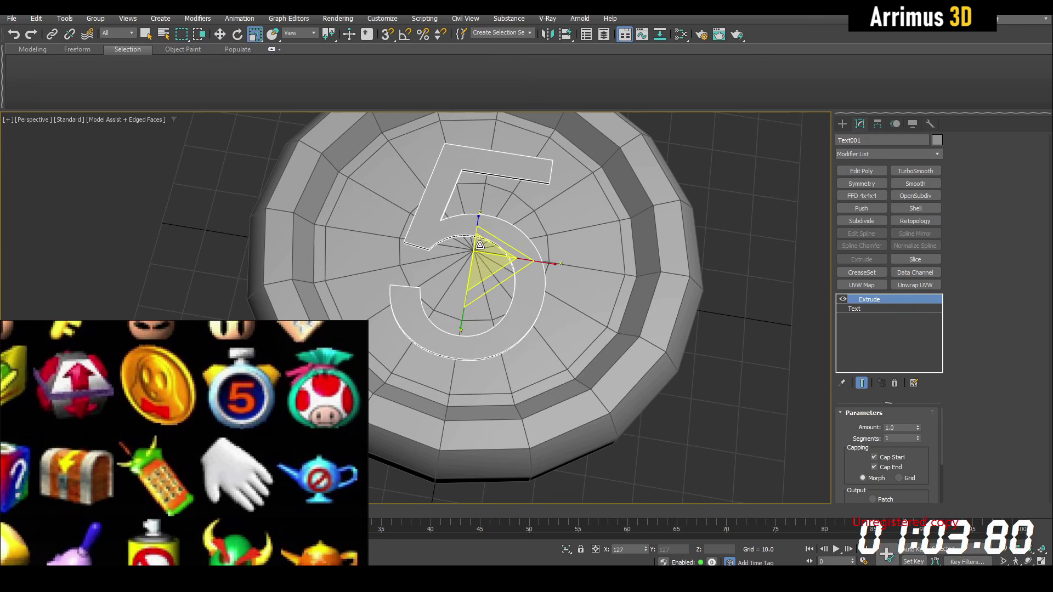
{"action": "scroll", "coordinate": [483, 241], "scroll_direction": "down", "scroll_amount": 3}
{"action": "key", "text": "q"}
Draw a 16-sided cylinder about 4.7 in radius and 15.5 high, rotate it 90 degrees and place it against the disc's upper edge
{"action": "middle_click_drag", "start_coordinate": [580, 175], "coordinate": [557, 265], "text": "alt"}
{"action": "key", "text": "c"}
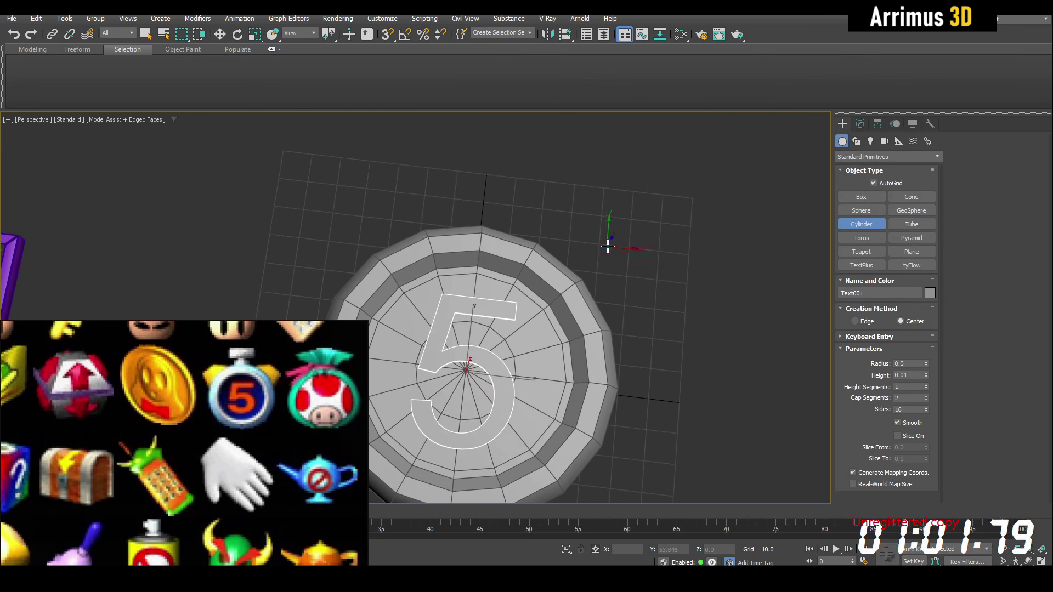
{"action": "left_click_drag", "start_coordinate": [607, 247], "coordinate": [613, 235]}
{"action": "left_click", "coordinate": [636, 188]}
{"action": "key", "text": "w"}
{"action": "middle_click_drag", "start_coordinate": [636, 188], "coordinate": [442, 269], "text": "alt"}
{"action": "key", "text": "e"}
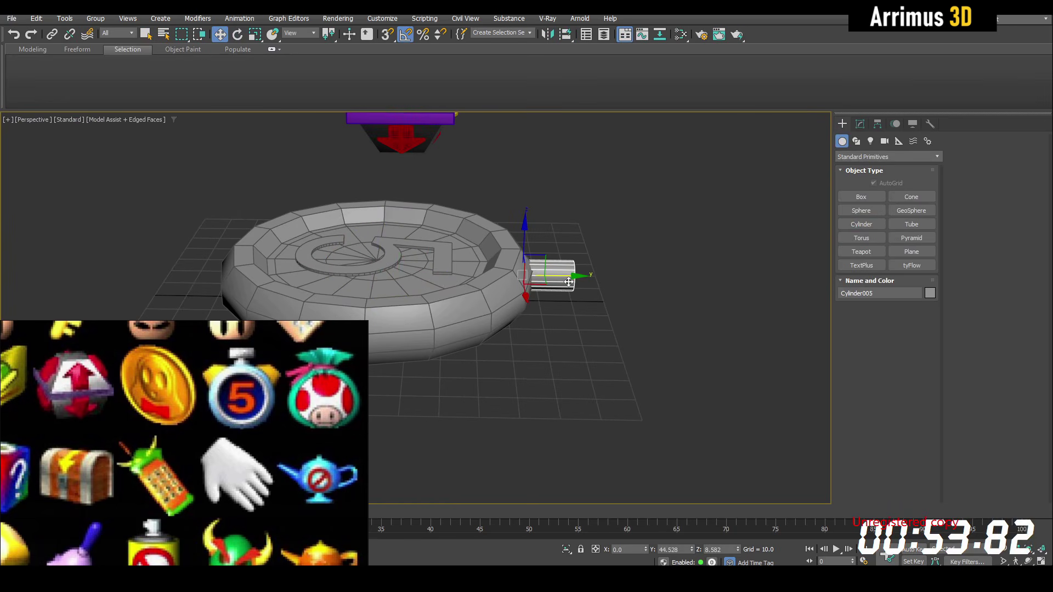
Clone the stem cylinder as a copy shifted outward along its axis
{"action": "key", "text": "z"}
{"action": "middle_click_drag", "start_coordinate": [569, 282], "coordinate": [535, 271], "text": "alt"}
{"action": "scroll", "coordinate": [521, 282], "scroll_direction": "down", "scroll_amount": 5}
{"action": "left_click_drag", "start_coordinate": [436, 291], "coordinate": [487, 292], "text": "shift"}
{"action": "left_click", "coordinate": [540, 337]}
Scale the cloned cylinder into a wide, flat crown and move it outward past the end of the stem
{"action": "middle_click_drag", "start_coordinate": [541, 336], "coordinate": [483, 288], "text": "alt"}
{"action": "key", "text": "r"}
{"action": "left_click_drag", "start_coordinate": [439, 285], "coordinate": [461, 299]}
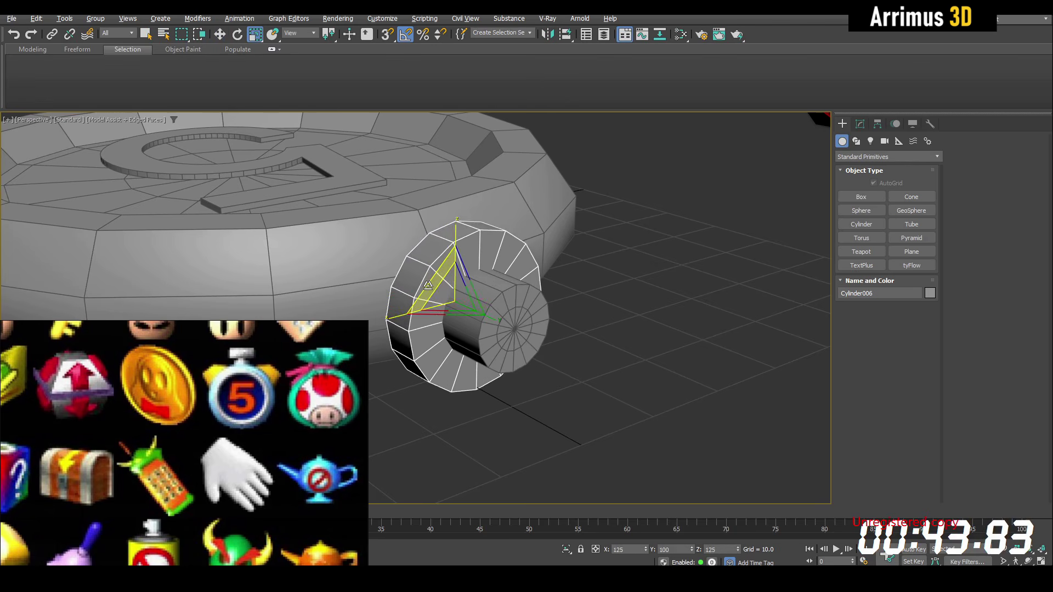
{"action": "key", "text": "w"}
{"action": "middle_click_drag", "start_coordinate": [436, 293], "coordinate": [535, 310], "text": "alt"}
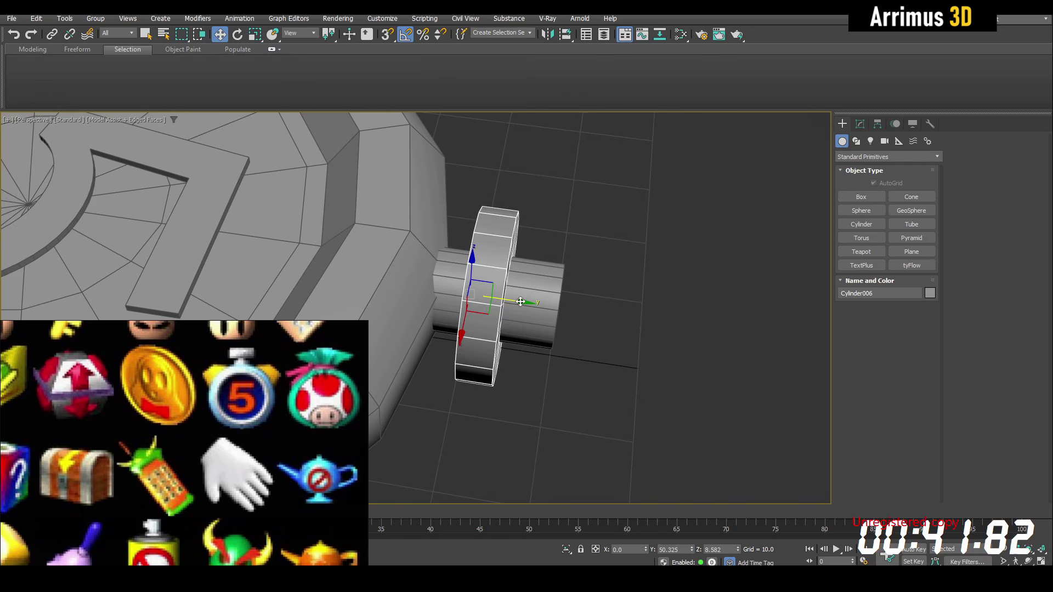
{"action": "left_click_drag", "start_coordinate": [520, 302], "coordinate": [630, 310]}
Add an Edit Poly modifier to the stem cylinder and shorten it by moving its outer end vertices toward the disc
{"action": "left_click", "coordinate": [521, 305]}
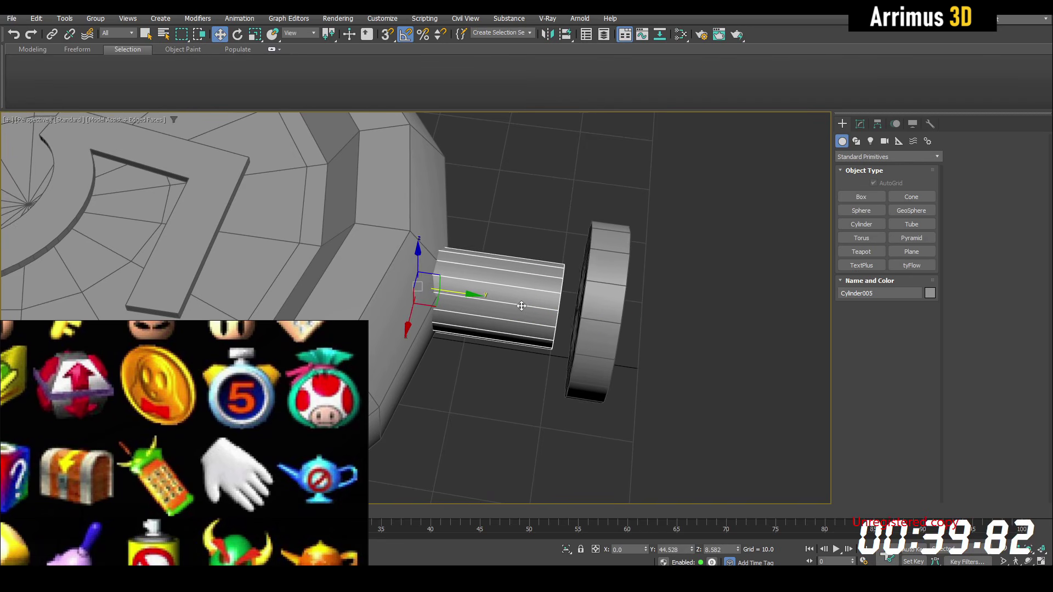
{"action": "middle_click_drag", "start_coordinate": [521, 306], "coordinate": [516, 297]}
{"action": "key", "text": "ctrl+e"}
{"action": "key", "text": "1"}
{"action": "left_click_drag", "start_coordinate": [515, 208], "coordinate": [592, 368]}
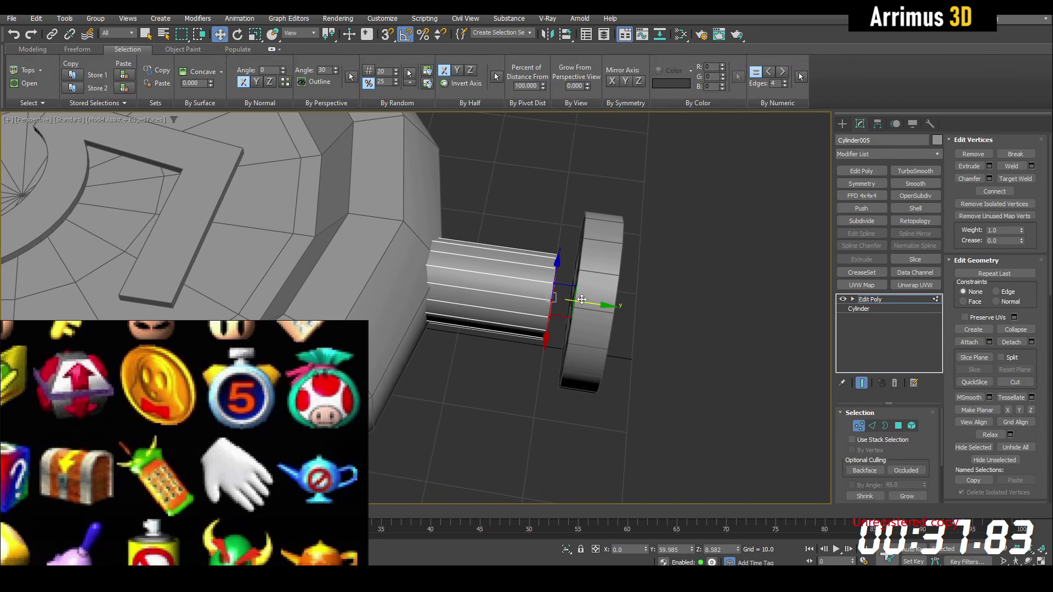
{"action": "left_click_drag", "start_coordinate": [555, 296], "coordinate": [522, 294]}
{"action": "key", "text": "1"}
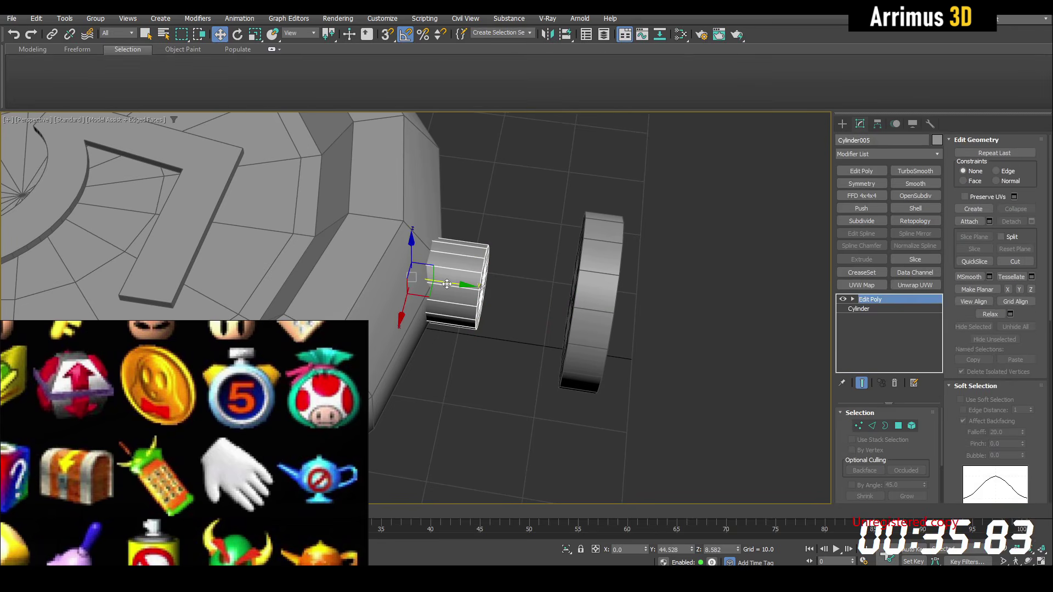
Clone the shortened stem outward as a copy and scale the copy narrower
{"action": "left_click_drag", "start_coordinate": [446, 283], "coordinate": [483, 285], "text": "shift"}
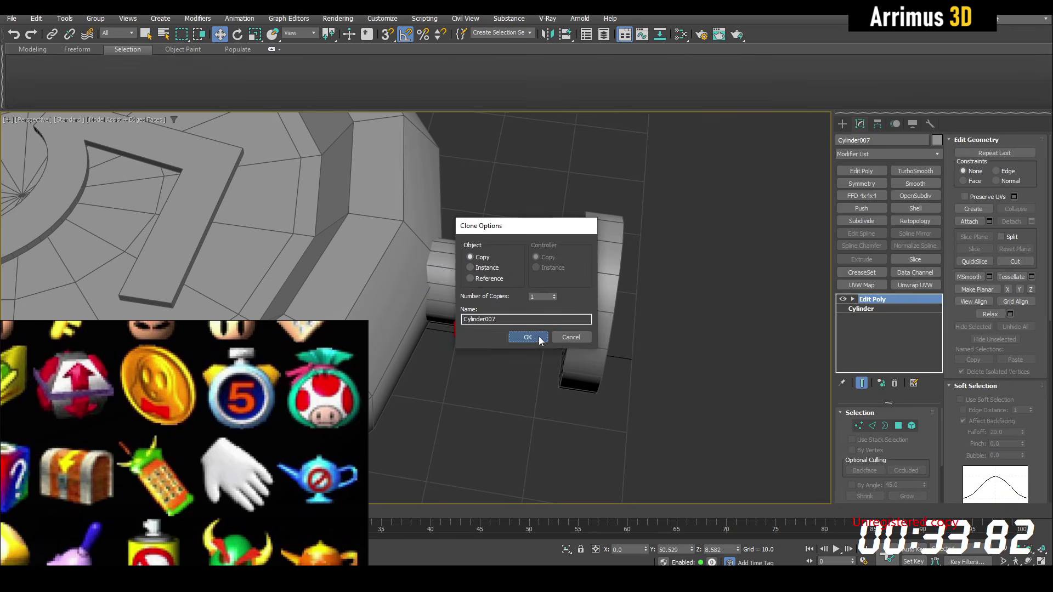
{"action": "left_click", "coordinate": [540, 339]}
{"action": "middle_click_drag", "start_coordinate": [507, 314], "coordinate": [446, 280], "text": "alt"}
{"action": "key", "text": "r"}
{"action": "left_click_drag", "start_coordinate": [451, 288], "coordinate": [452, 308]}
Move the crown back onto the end of the narrow stem and thicken it
{"action": "left_click", "coordinate": [561, 324]}
{"action": "middle_click_drag", "start_coordinate": [561, 323], "coordinate": [631, 339], "text": "alt"}
{"action": "key", "text": "w"}
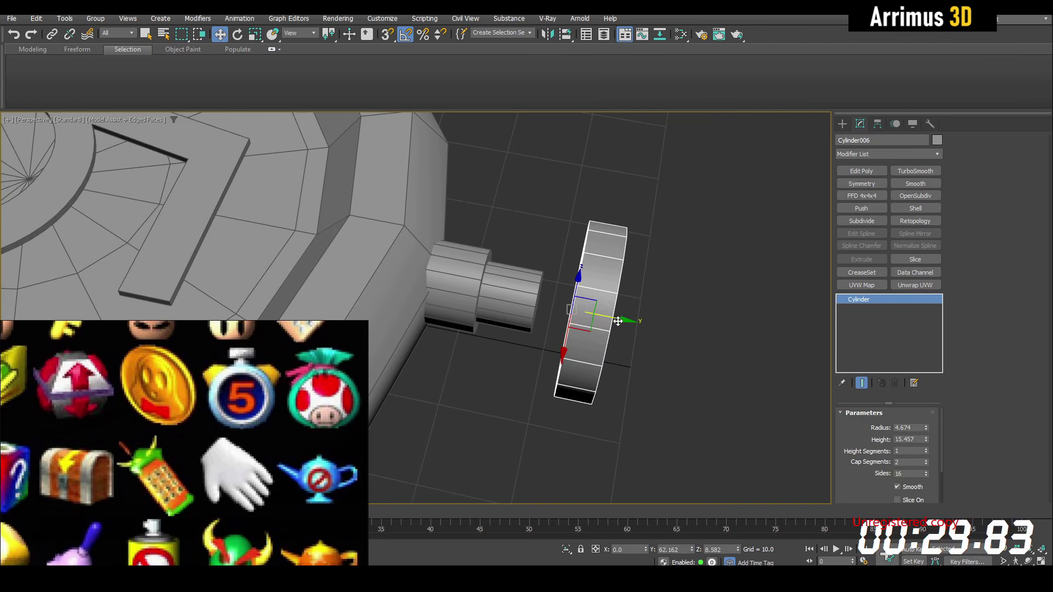
{"action": "left_click_drag", "start_coordinate": [617, 321], "coordinate": [566, 308]}
{"action": "key", "text": "F4"}
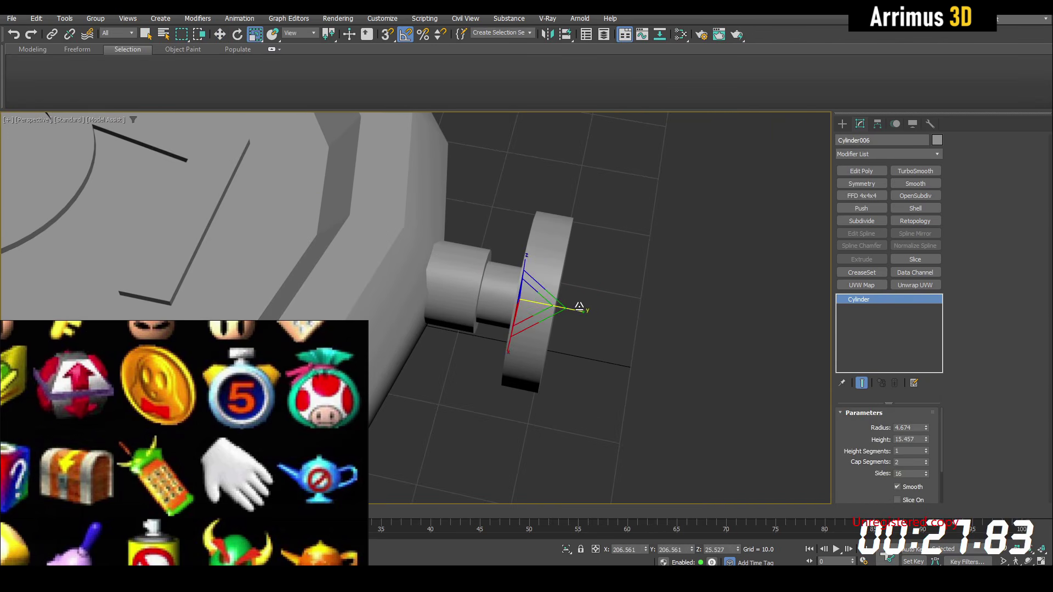
{"action": "scroll", "coordinate": [542, 328], "scroll_direction": "down", "scroll_amount": 4}
Clone the crown as a copy beside the stem on the disc's shoulder
{"action": "middle_click_drag", "start_coordinate": [541, 328], "coordinate": [558, 264], "text": "alt"}
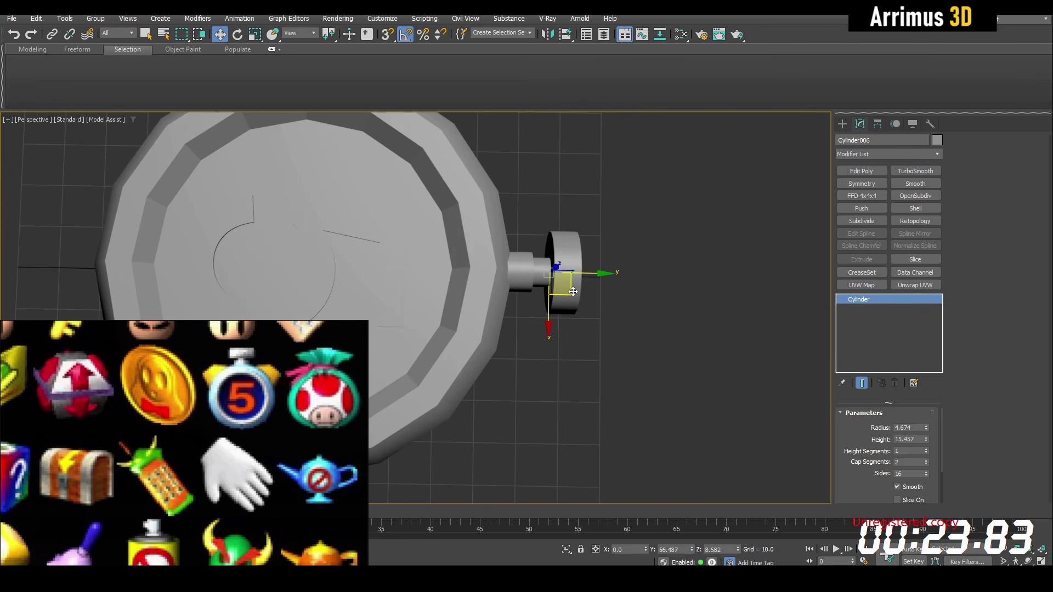
{"action": "left_click_drag", "start_coordinate": [573, 292], "coordinate": [537, 380], "text": "shift"}
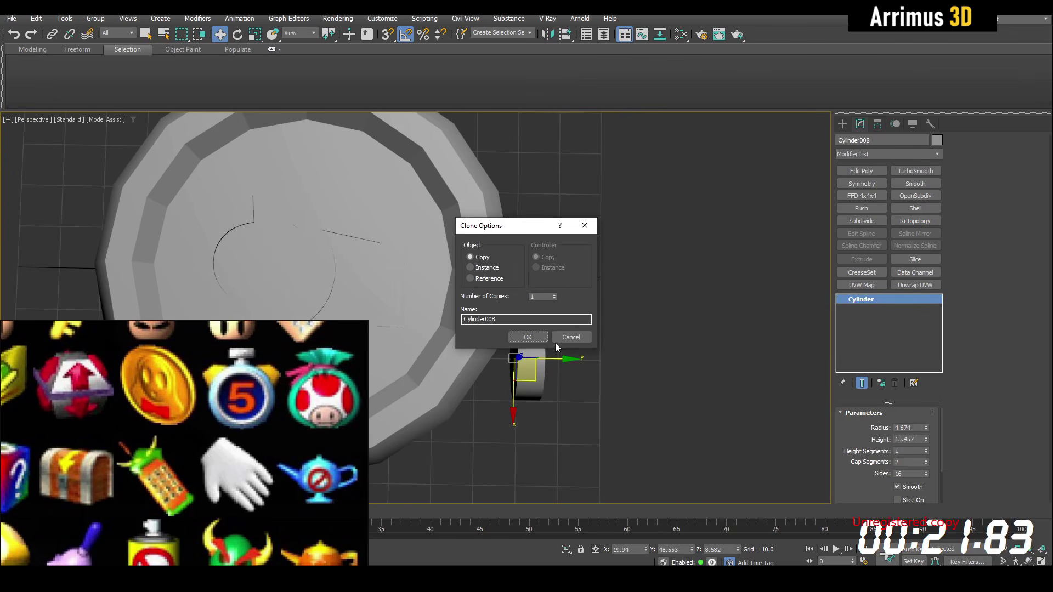
{"action": "left_click", "coordinate": [541, 340]}
Tilt the cloned crown to follow the disc's curve, move it against the edge and increase its height
{"action": "key", "text": "e"}
{"action": "middle_click_drag", "start_coordinate": [569, 370], "coordinate": [570, 327]}
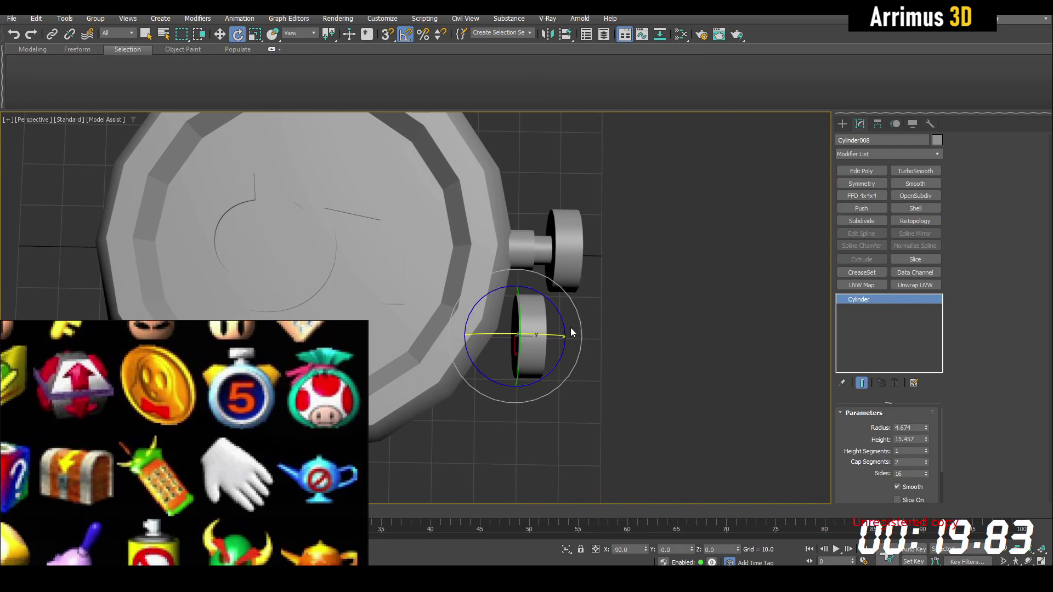
{"action": "left_click_drag", "start_coordinate": [563, 323], "coordinate": [568, 327]}
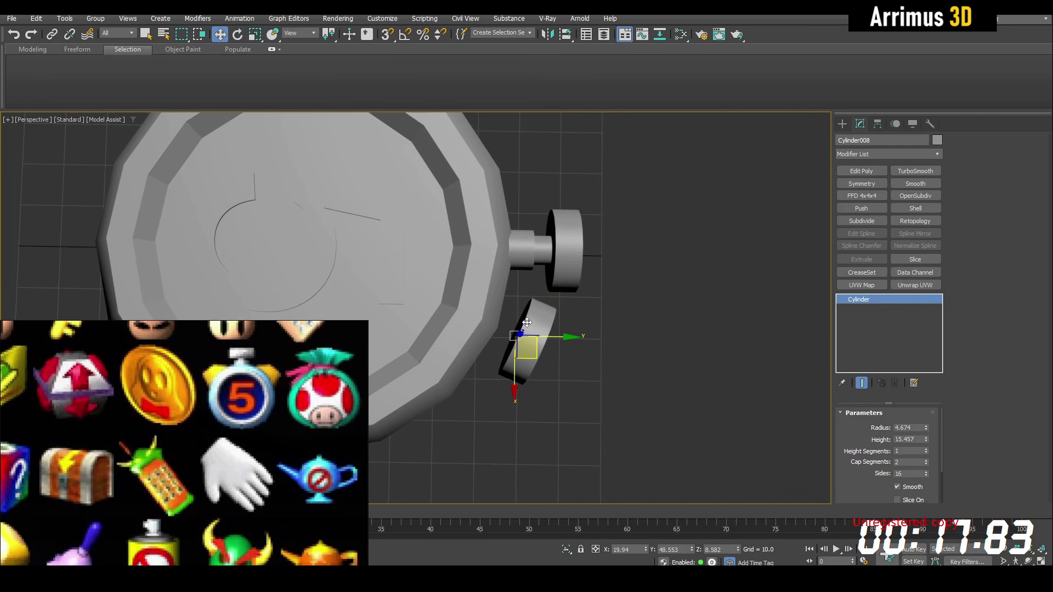
{"action": "left_click_drag", "start_coordinate": [534, 363], "coordinate": [515, 374]}
{"action": "middle_click_drag", "start_coordinate": [517, 382], "coordinate": [533, 375], "text": "alt"}
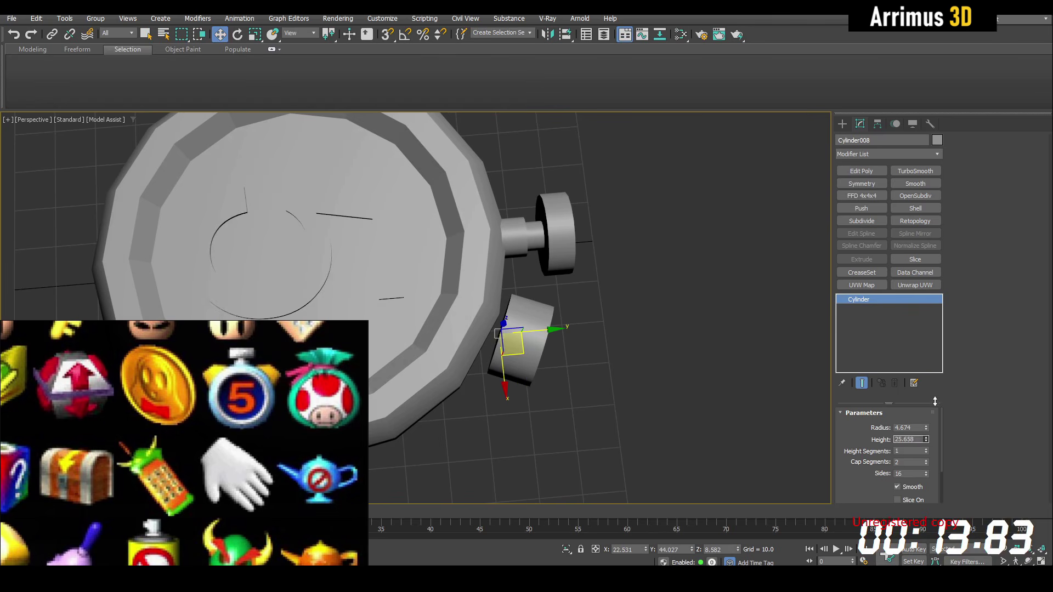
Add an Edit Poly modifier to the tilted side button
{"action": "key", "text": "F4"}
{"action": "middle_click_drag", "start_coordinate": [547, 294], "coordinate": [607, 308]}
{"action": "scroll", "coordinate": [557, 315], "scroll_direction": "down", "scroll_amount": 3}
{"action": "scroll", "coordinate": [497, 222], "scroll_direction": "up", "scroll_amount": 3}
{"action": "key", "text": "alt+e"}
{"action": "key", "text": "1"}
{"action": "scroll", "coordinate": [548, 252], "scroll_direction": "up", "scroll_amount": 3}
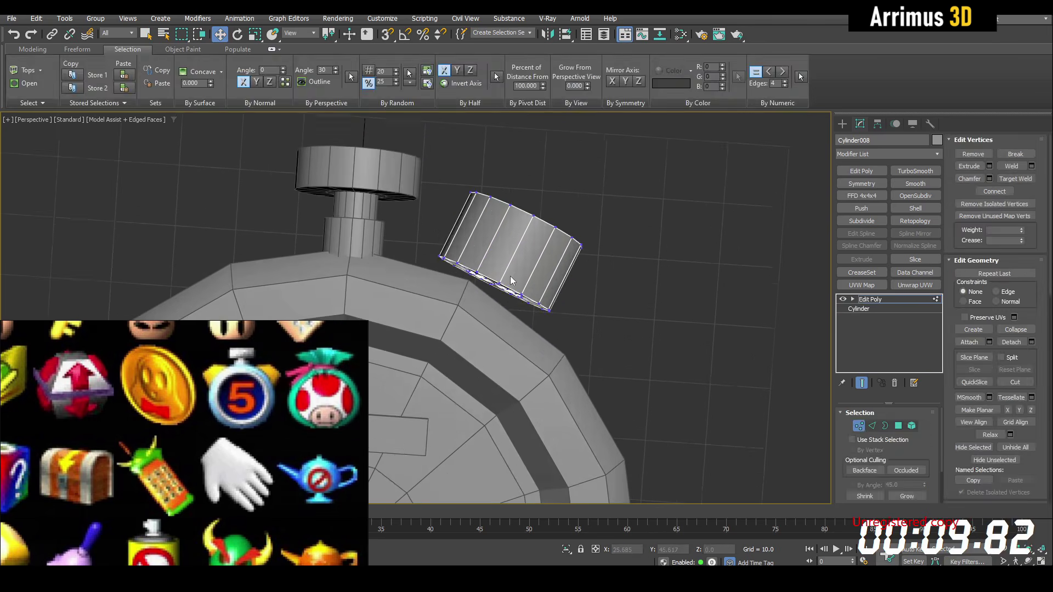
Select the side button's outer cap polygons and scale them down to taper the button
{"action": "key", "text": "4"}
{"action": "middle_click_drag", "start_coordinate": [510, 276], "coordinate": [447, 307], "text": "alt"}
{"action": "left_click", "coordinate": [459, 348]}
{"action": "left_click", "coordinate": [494, 369]}
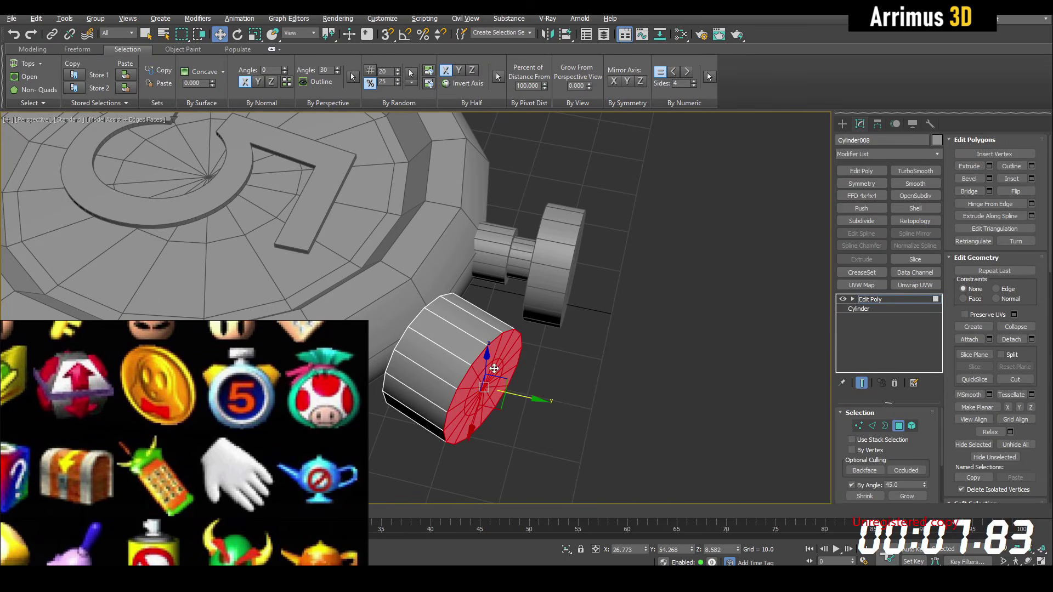
{"action": "left_click_drag", "start_coordinate": [492, 389], "coordinate": [492, 417]}
{"action": "key", "text": "4"}
{"action": "key", "text": "q"}
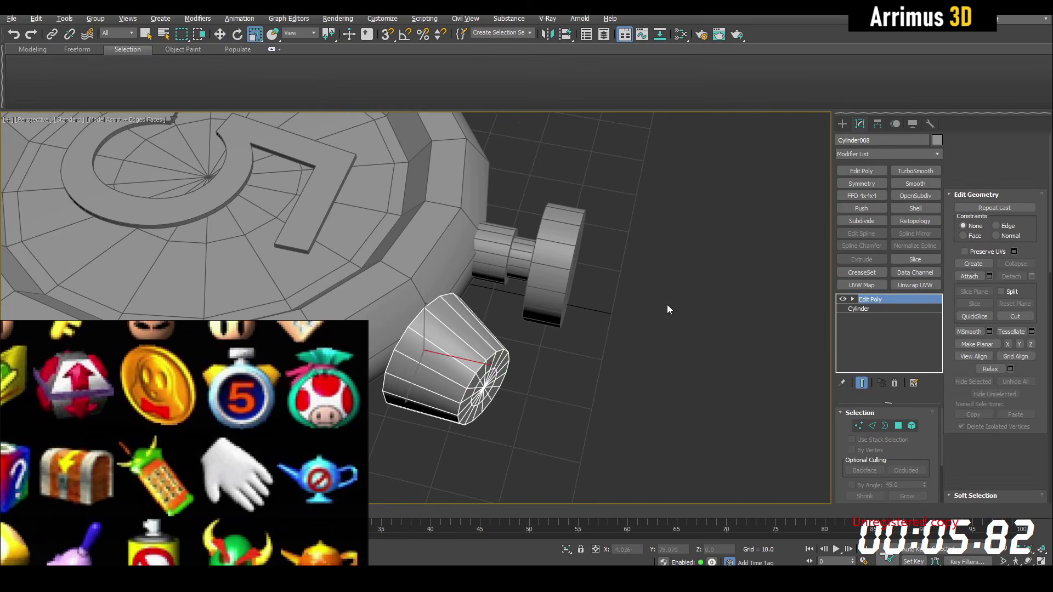
Apply Symmetry to the side button, using the watch disc as the mirror object and X as the mirror axis
{"action": "left_click", "coordinate": [857, 184]}
{"action": "middle_click_drag", "start_coordinate": [686, 247], "coordinate": [757, 328], "text": "alt"}
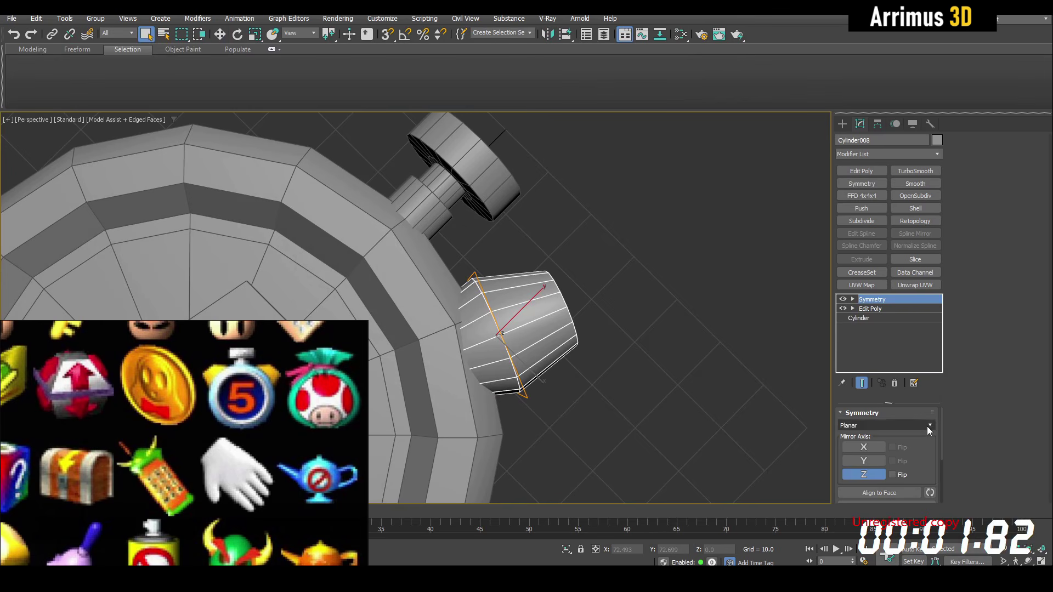
{"action": "scroll", "coordinate": [942, 461], "scroll_direction": "down", "scroll_amount": 2}
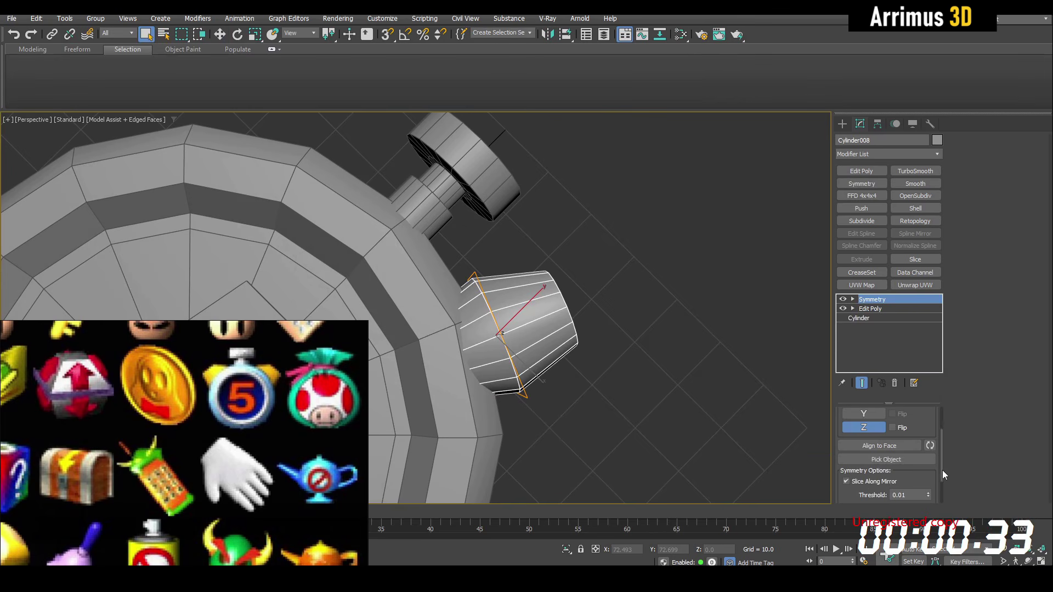
{"action": "left_click", "coordinate": [914, 459]}
{"action": "left_click", "coordinate": [458, 278]}
{"action": "scroll", "coordinate": [485, 289], "scroll_direction": "down", "scroll_amount": 2}
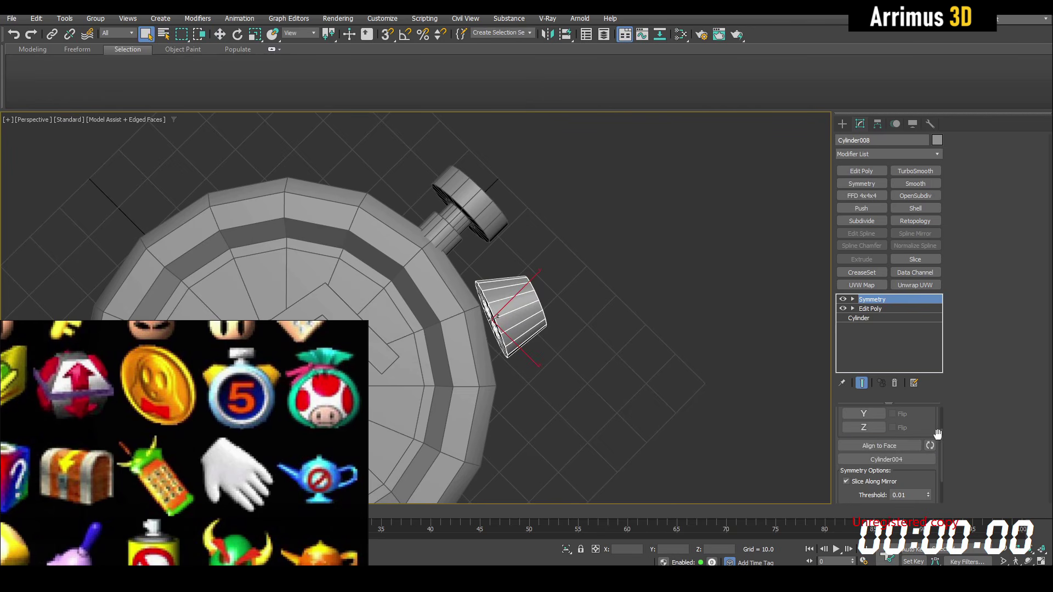
{"action": "scroll", "coordinate": [940, 439], "scroll_direction": "up", "scroll_amount": 2}
{"action": "left_click", "coordinate": [866, 447]}
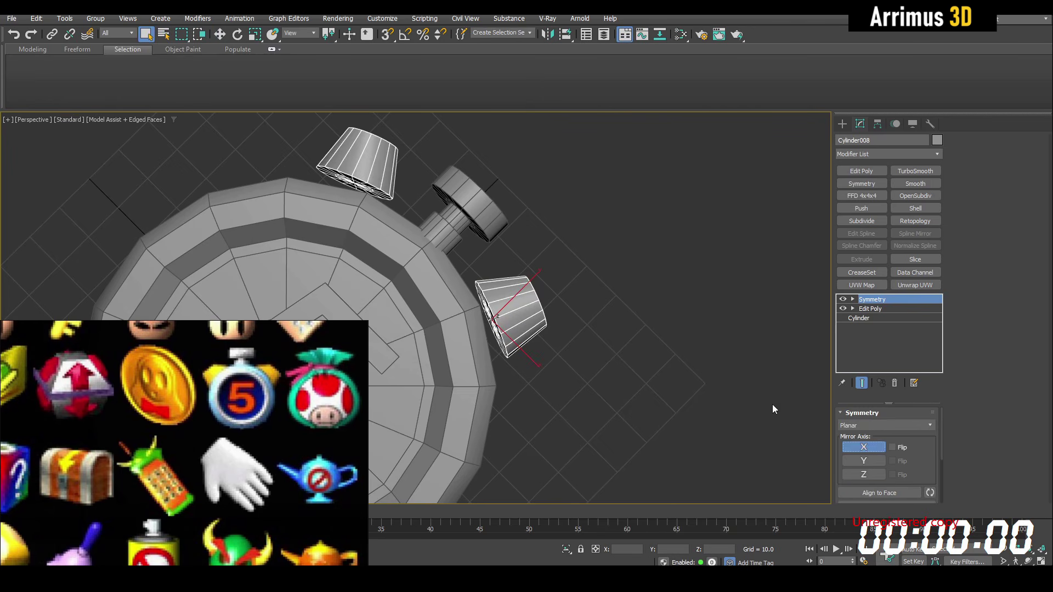
Examine the overall stopwatch shape with its crown and side buttons, both without and with edged faces
{"action": "middle_click_drag", "start_coordinate": [772, 404], "coordinate": [630, 323], "text": "alt"}
{"action": "left_click", "coordinate": [631, 324]}
{"action": "key", "text": "F4"}
{"action": "scroll", "coordinate": [514, 347], "scroll_direction": "down", "scroll_amount": 5}
{"action": "middle_click_drag", "start_coordinate": [514, 348], "coordinate": [547, 312]}
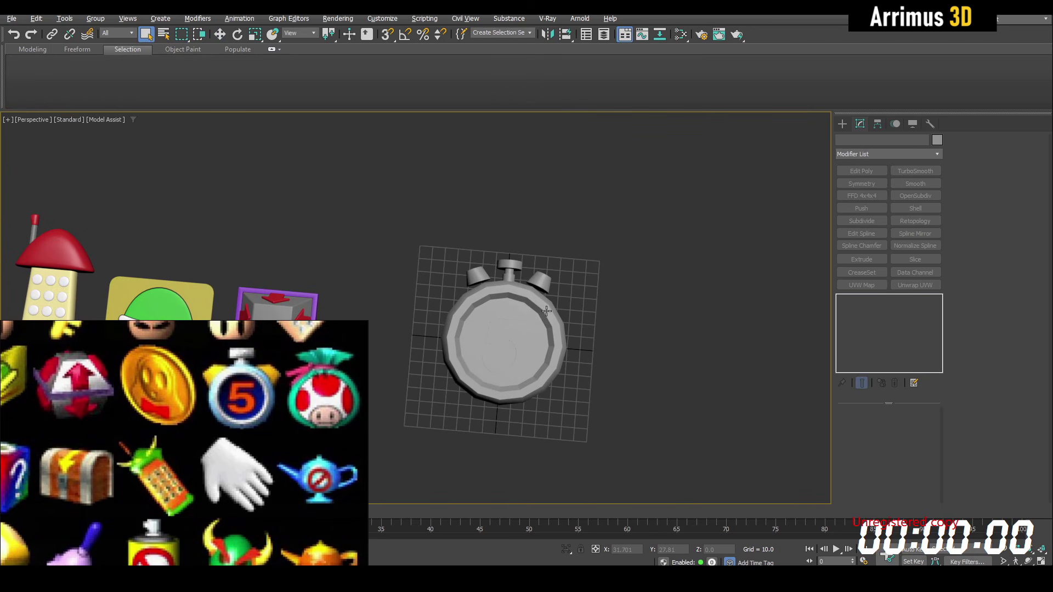
{"action": "scroll", "coordinate": [536, 320], "scroll_direction": "up", "scroll_amount": 6}
{"action": "key", "text": "F4"}
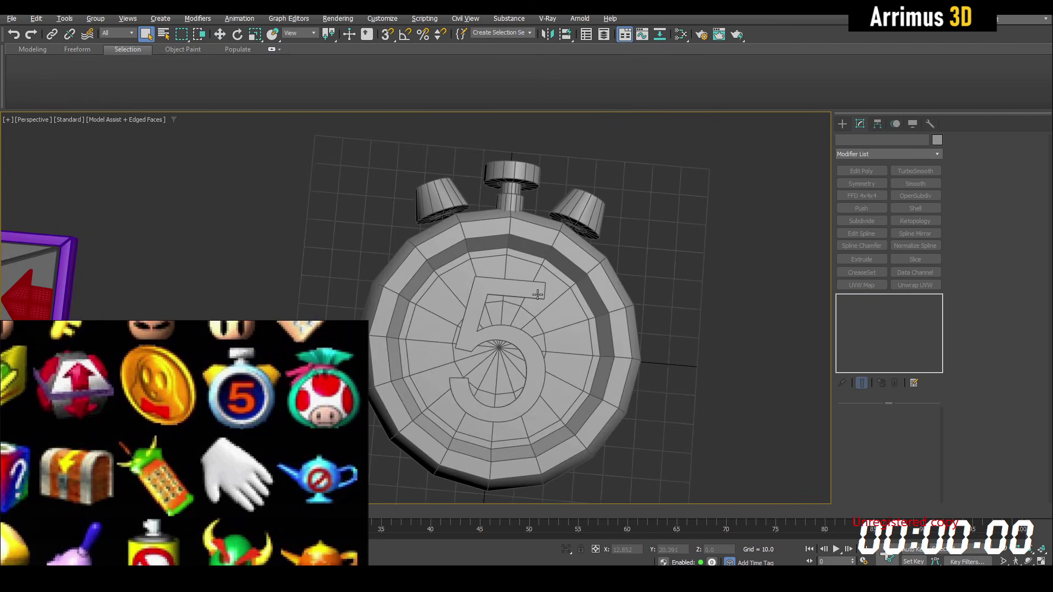
{"action": "middle_click_drag", "start_coordinate": [545, 358], "coordinate": [613, 305]}
Select the disc's recessed face polygons and lower them deeper into the case
{"action": "left_click", "coordinate": [589, 309]}
{"action": "key", "text": "4"}
{"action": "key", "text": "w"}
{"action": "scroll", "coordinate": [498, 249], "scroll_direction": "up", "scroll_amount": 3}
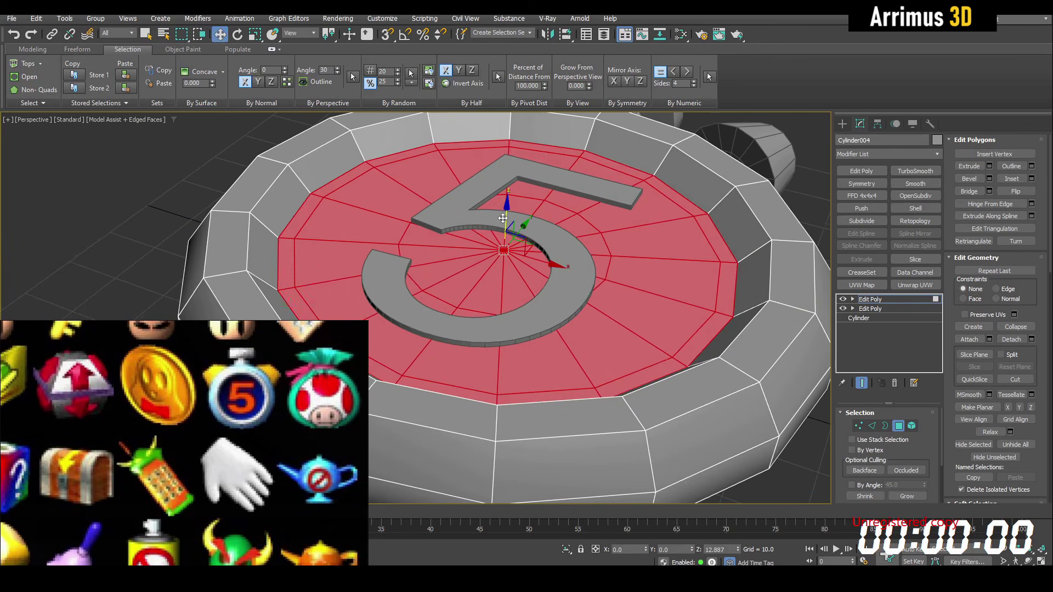
{"action": "left_click_drag", "start_coordinate": [503, 218], "coordinate": [503, 235]}
Detach the lowered face polygons as a separate object and select it
{"action": "key", "text": "q"}
{"action": "middle_click_drag", "start_coordinate": [504, 235], "coordinate": [505, 235]}
{"action": "key", "text": "alt+d"}
{"action": "left_click", "coordinate": [563, 295]}
{"action": "key", "text": "4"}
{"action": "left_click", "coordinate": [712, 303]}
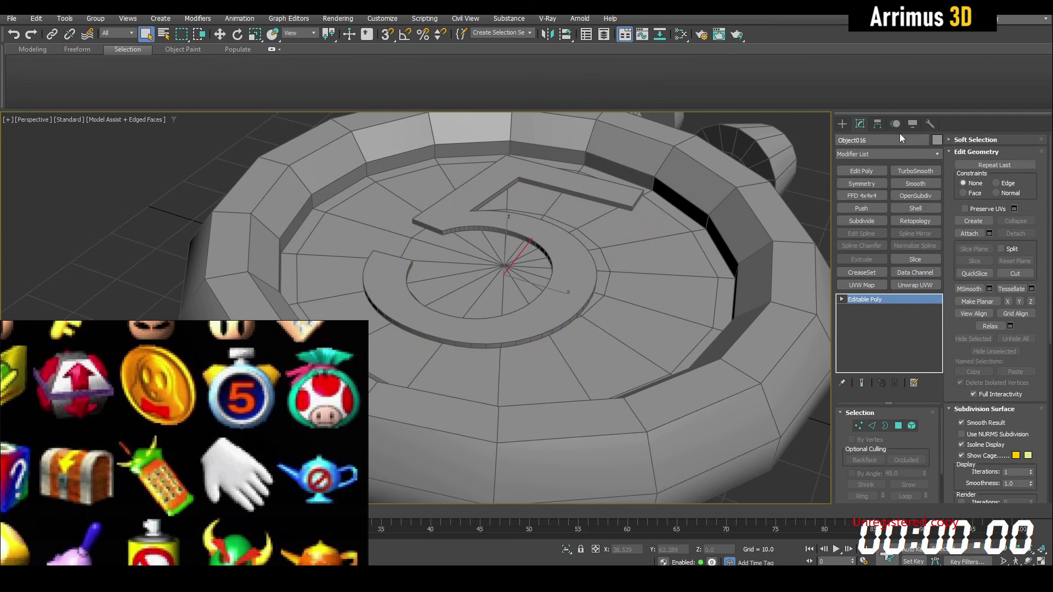
Set the detached face's object colour to blue
{"action": "left_click", "coordinate": [937, 139]}
{"action": "left_click", "coordinate": [729, 277]}
{"action": "left_click", "coordinate": [741, 336]}
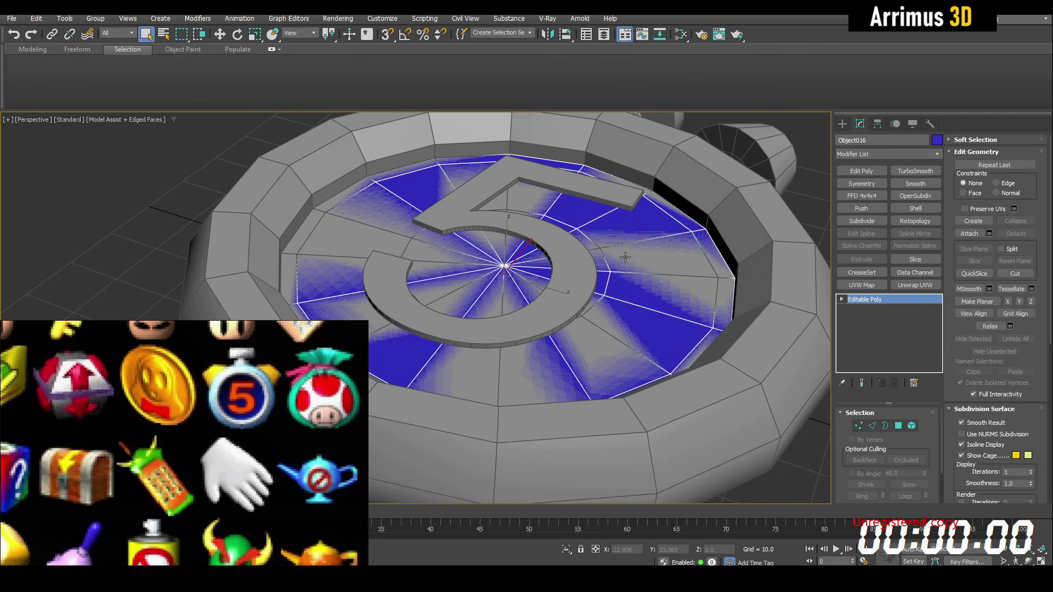
Nudge all vertices of the blue face slightly upward and rescale them to fit inside the rim
{"action": "key", "text": "1"}
{"action": "key", "text": "ctrl+a"}
{"action": "key", "text": "w"}
{"action": "left_click_drag", "start_coordinate": [506, 237], "coordinate": [507, 234]}
{"action": "key", "text": "r"}
{"action": "left_click_drag", "start_coordinate": [503, 265], "coordinate": [501, 263]}
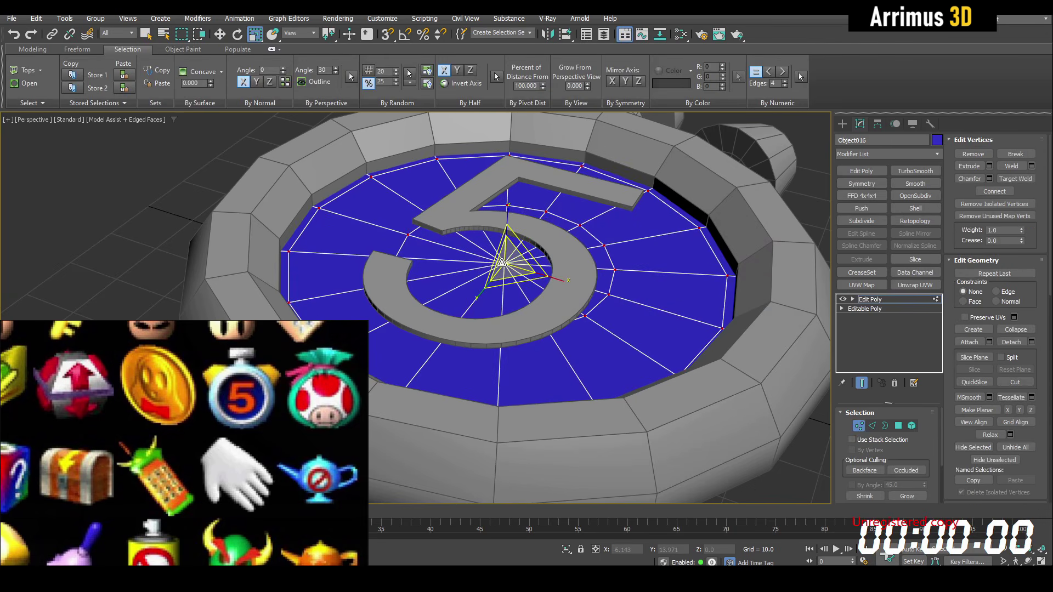
{"action": "key", "text": "1"}
Set the object colour of the extruded 5 to red
{"action": "key", "text": "q"}
{"action": "left_click", "coordinate": [565, 247]}
{"action": "left_click", "coordinate": [936, 140]}
{"action": "left_click", "coordinate": [742, 340]}
{"action": "key", "text": "w"}
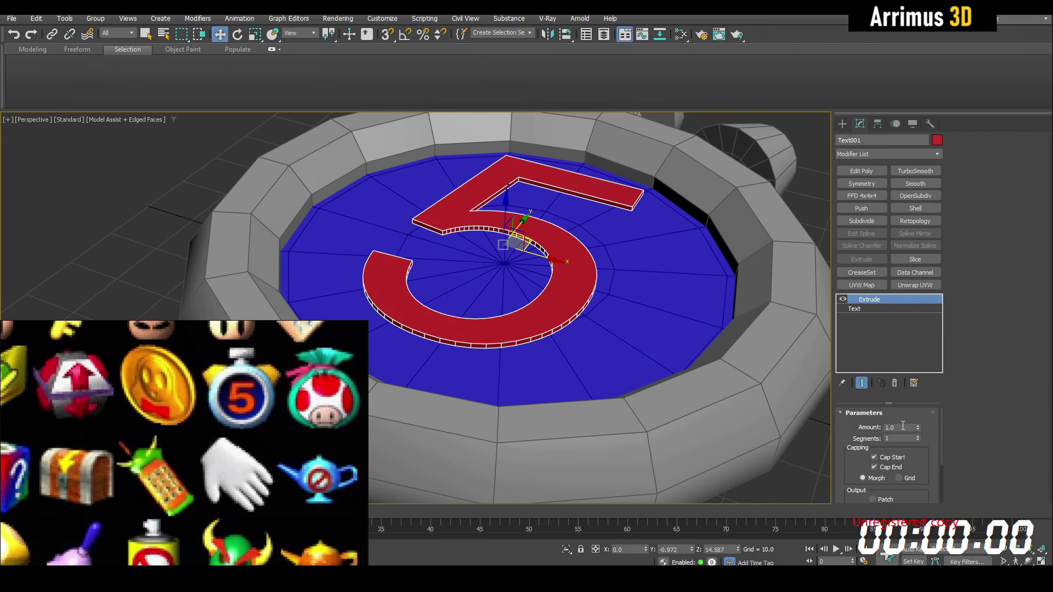
Set the extrusion amount of the 5 to 5 and lower it into the blue face
{"action": "double_click", "coordinate": [901, 427]}
{"action": "type", "text": "5"}
{"action": "key", "text": "Return"}
{"action": "left_click_drag", "start_coordinate": [504, 204], "coordinate": [500, 237]}
{"action": "middle_click_drag", "start_coordinate": [500, 237], "coordinate": [512, 289], "text": "alt"}
{"action": "scroll", "coordinate": [540, 237], "scroll_direction": "down", "scroll_amount": 5}
{"action": "key", "text": "F4"}
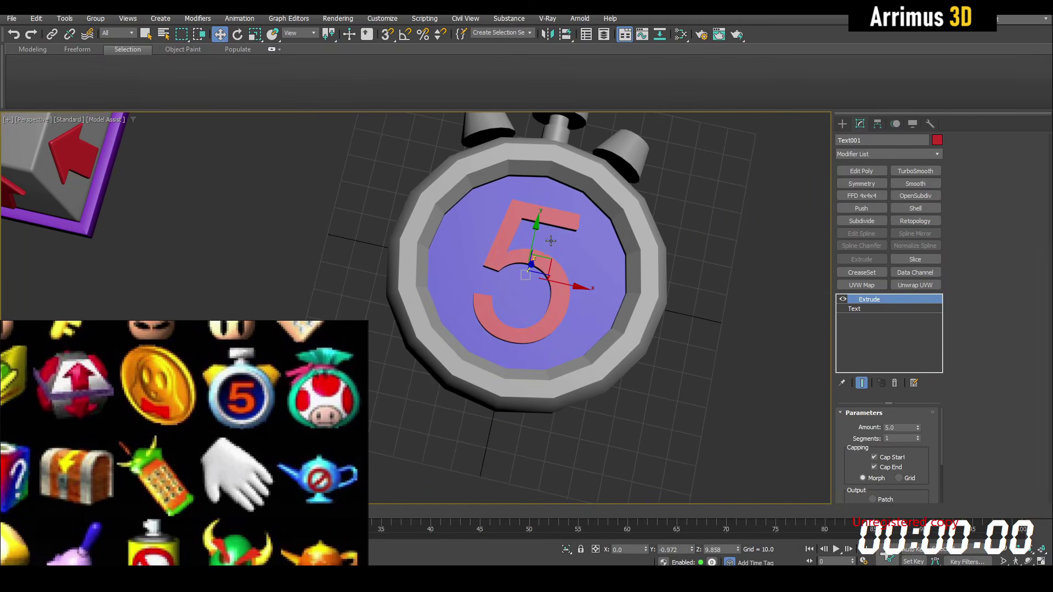
{"action": "key", "text": "q"}
{"action": "scroll", "coordinate": [599, 258], "scroll_direction": "up", "scroll_amount": 5}
{"action": "key", "text": "F4"}
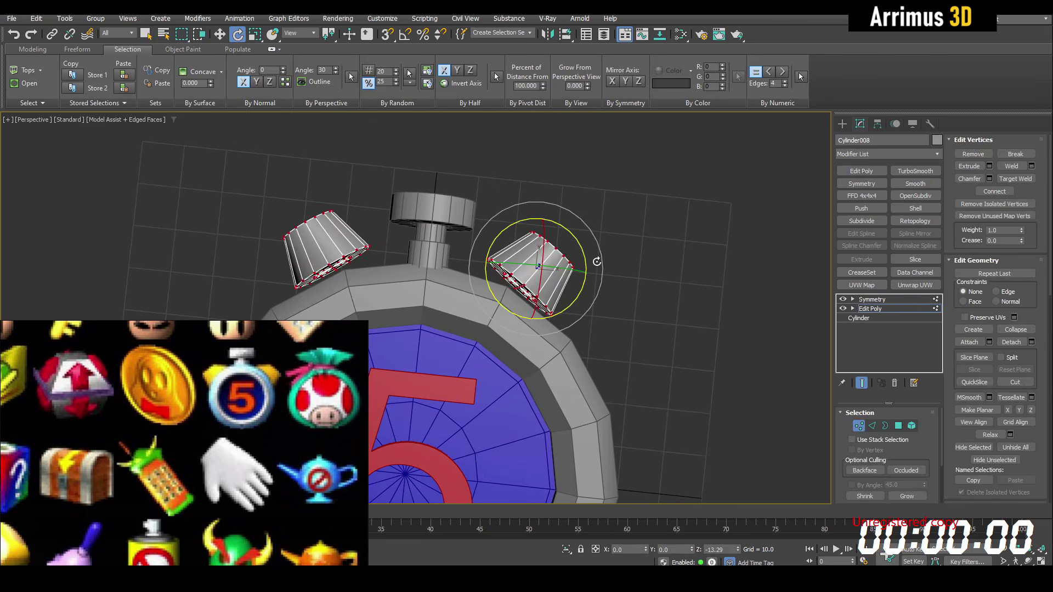
Rotate the side button's vertices so its base lines up with the curve of the stopwatch rim
{"action": "left_click_drag", "start_coordinate": [564, 255], "coordinate": [593, 286]}
{"action": "scroll", "coordinate": [653, 268], "scroll_direction": "down", "scroll_amount": 6}
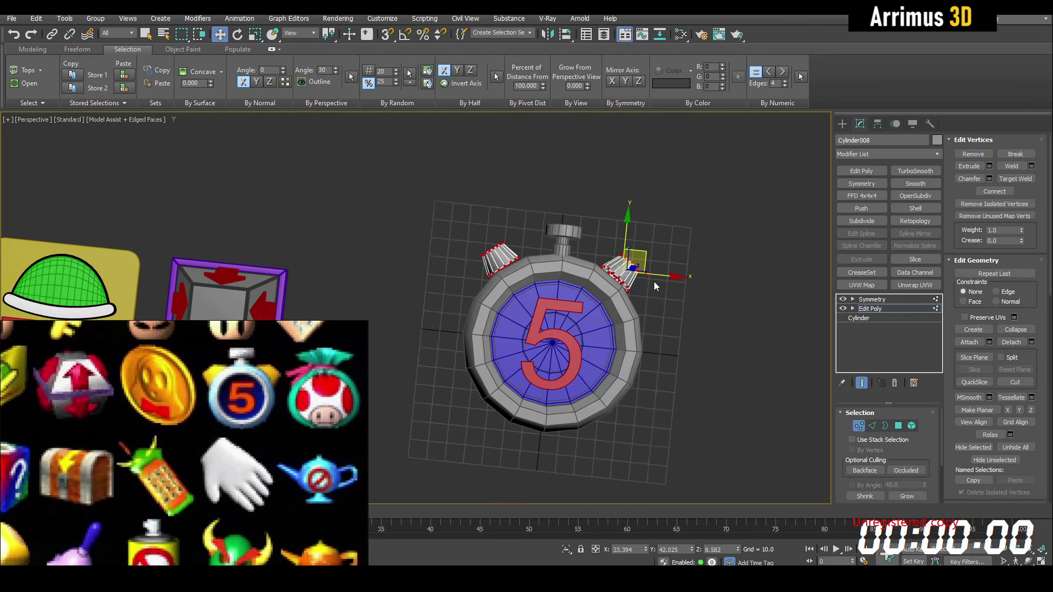
{"action": "middle_click_drag", "start_coordinate": [653, 281], "coordinate": [663, 263]}
{"action": "scroll", "coordinate": [661, 264], "scroll_direction": "up", "scroll_amount": 3}
{"action": "key", "text": "1"}
{"action": "key", "text": "q"}
Add an Edit Poly modifier to the stopwatch body, select the edge loop around the rim's inner slope, and isolate the body
{"action": "scroll", "coordinate": [677, 299], "scroll_direction": "up", "scroll_amount": 4}
{"action": "middle_click_drag", "start_coordinate": [677, 299], "coordinate": [630, 285], "text": "alt"}
{"action": "left_click", "coordinate": [598, 301]}
{"action": "left_click", "coordinate": [861, 171]}
{"action": "scroll", "coordinate": [631, 263], "scroll_direction": "up", "scroll_amount": 3}
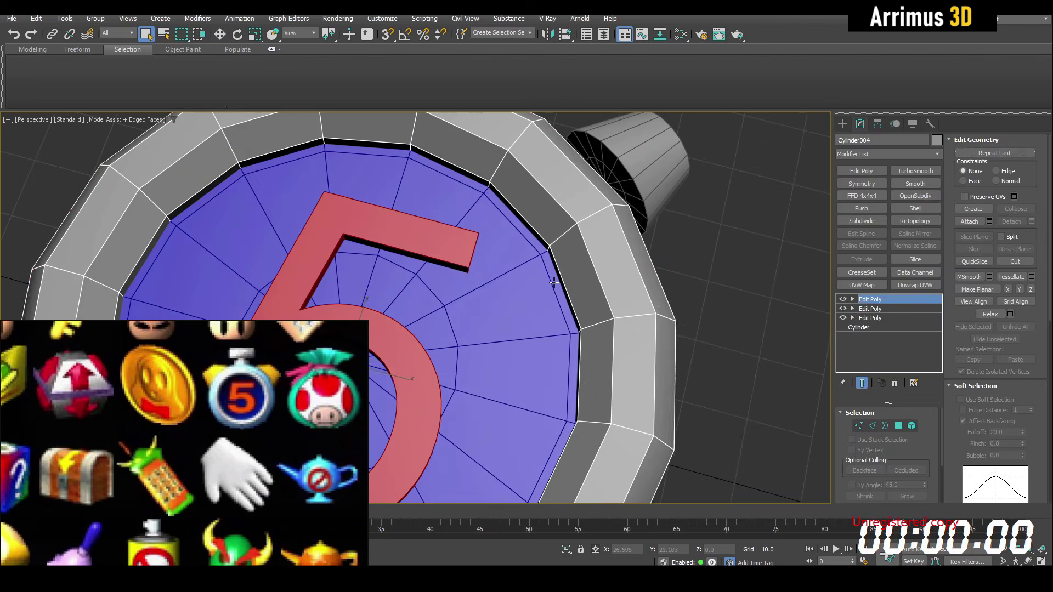
{"action": "key", "text": "2"}
{"action": "double_click", "coordinate": [651, 262]}
{"action": "double_click", "coordinate": [586, 258]}
{"action": "middle_click_drag", "start_coordinate": [586, 259], "coordinate": [587, 228], "text": "alt"}
{"action": "key", "text": "alt+q"}
Select the recess floor polygons, grown twice to include the wall and inner slope, and detach them as a separate object
{"action": "key", "text": "4"}
{"action": "left_click", "coordinate": [528, 285]}
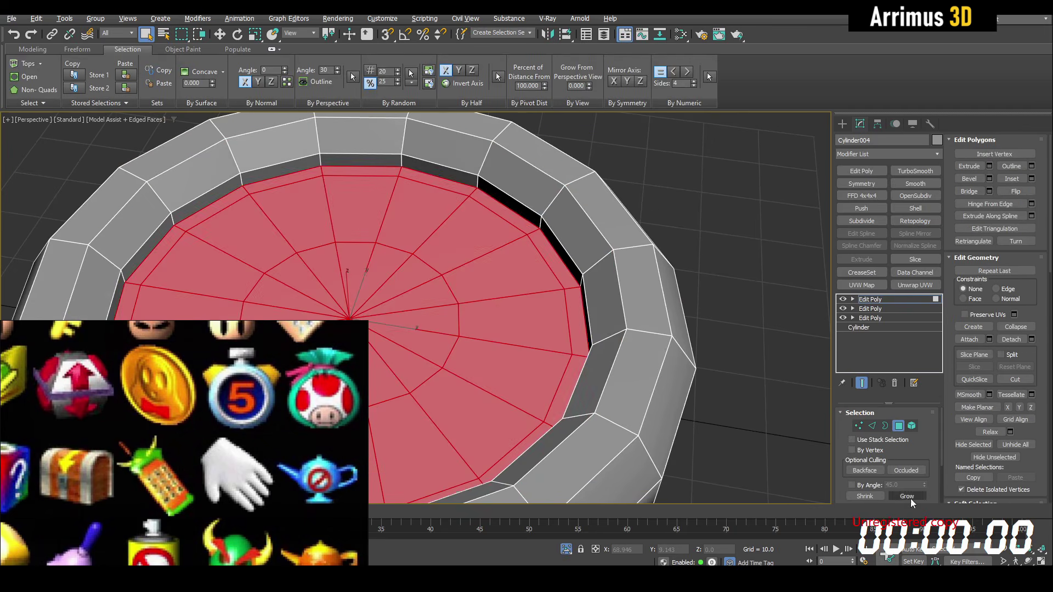
{"action": "left_click", "coordinate": [906, 495]}
{"action": "left_click", "coordinate": [907, 495]}
{"action": "key", "text": "alt+d"}
{"action": "left_click", "coordinate": [561, 296]}
Delete the original recess floor, wall and inner slope polygons from the stopwatch body
{"action": "key", "text": "4"}
{"action": "key", "text": "alt+q"}
{"action": "scroll", "coordinate": [565, 289], "scroll_direction": "up", "scroll_amount": 3}
{"action": "key", "text": "2"}
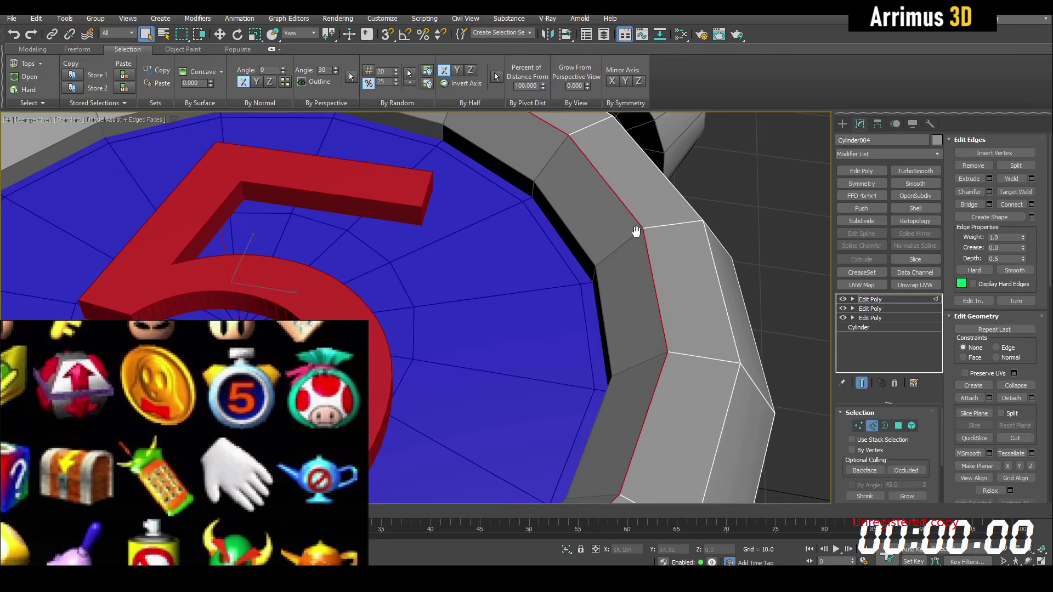
{"action": "key", "text": "alt+q"}
{"action": "key", "text": "4"}
{"action": "key", "text": "Delete"}
{"action": "key", "text": "4"}
Lower the open inner edge loop of the stopwatch body to form a short inner wall
{"action": "middle_click_drag", "start_coordinate": [634, 229], "coordinate": [608, 241]}
{"action": "key", "text": "2"}
{"action": "key", "text": "w"}
{"action": "left_click_drag", "start_coordinate": [206, 207], "coordinate": [208, 224]}
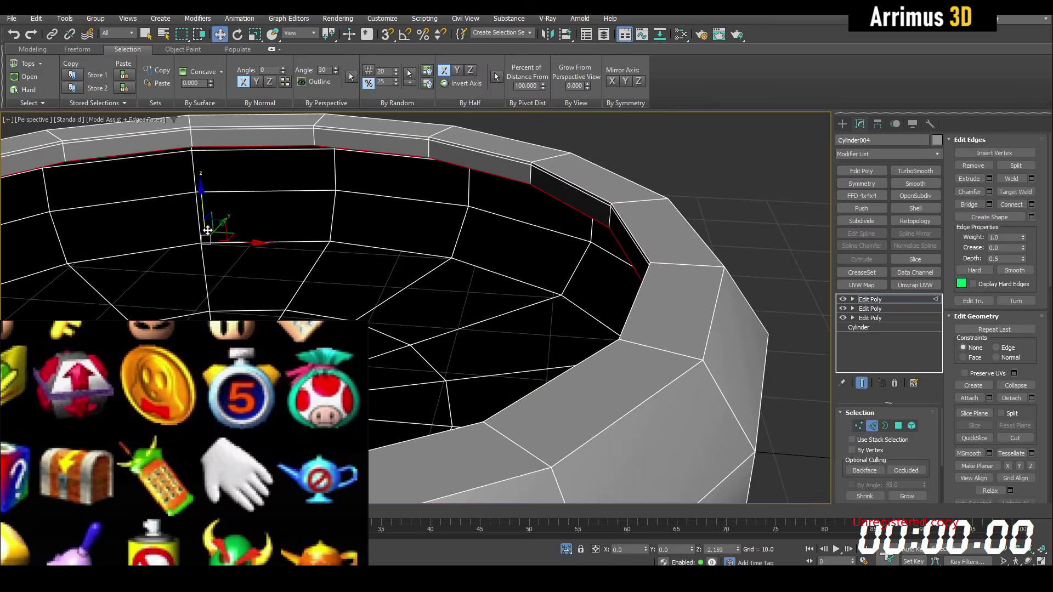
{"action": "scroll", "coordinate": [384, 228], "scroll_direction": "down", "scroll_amount": 5}
{"action": "key", "text": "q"}
Set the stopwatch body's object colour to teal
{"action": "scroll", "coordinate": [520, 227], "scroll_direction": "up", "scroll_amount": 4}
{"action": "middle_click_drag", "start_coordinate": [520, 227], "coordinate": [523, 251], "text": "alt"}
{"action": "scroll", "coordinate": [522, 252], "scroll_direction": "down", "scroll_amount": 3}
{"action": "key", "text": "2"}
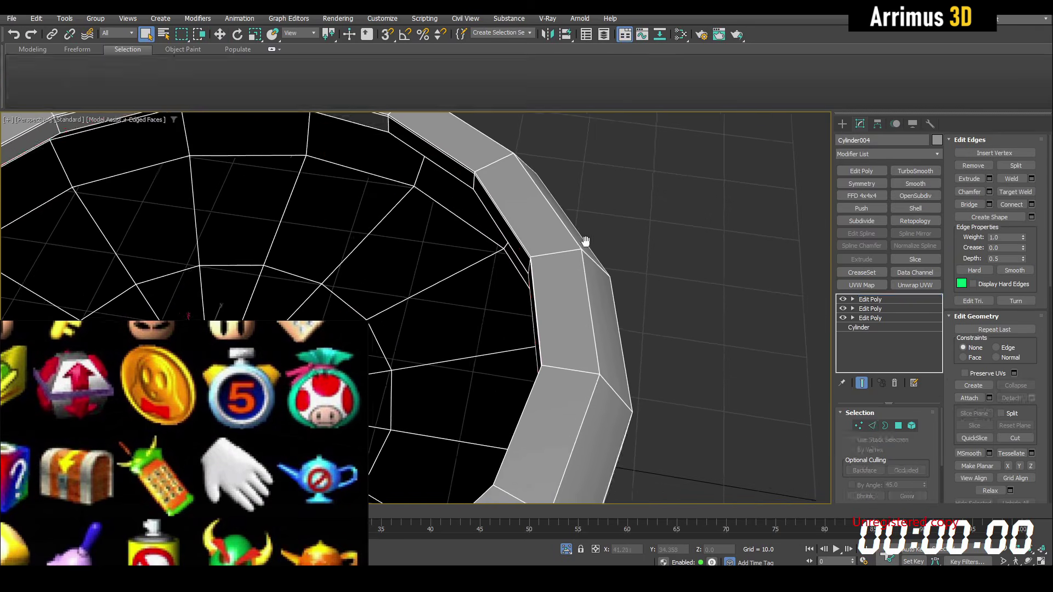
{"action": "left_click", "coordinate": [937, 141]}
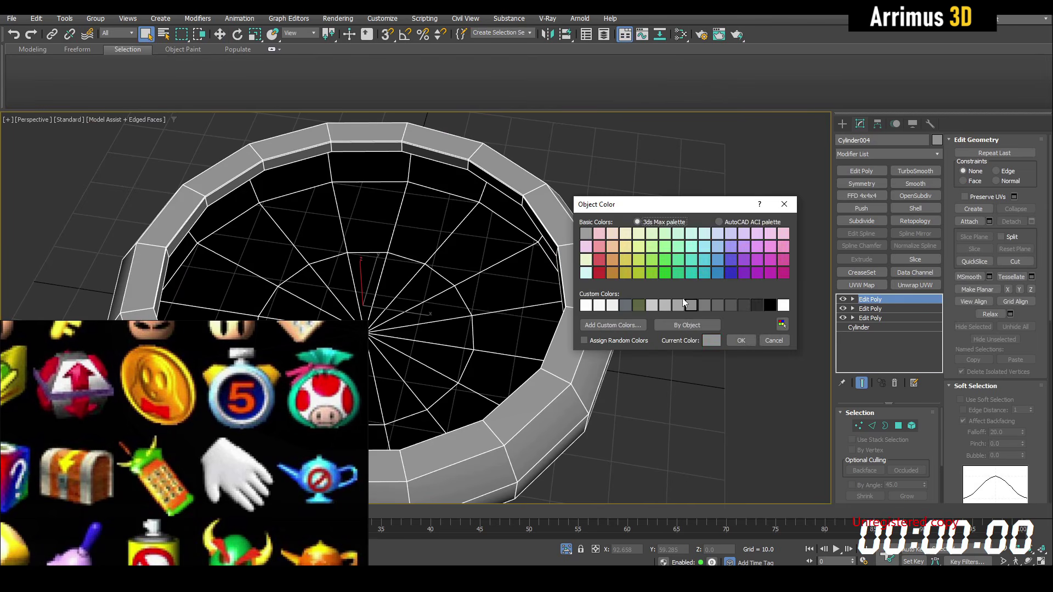
{"action": "left_click", "coordinate": [742, 340]}
Add a further Edit Poly modifier to the stopwatch body's stack
{"action": "right_click", "coordinate": [872, 299]}
{"action": "left_click", "coordinate": [898, 354]}
{"action": "middle_click_drag", "start_coordinate": [633, 317], "coordinate": [683, 242]}
{"action": "left_click", "coordinate": [891, 316]}
{"action": "left_click", "coordinate": [861, 171]}
Clear the vertex selection and move the outer edge loop of the detached inner rim piece downward
{"action": "key", "text": "1"}
{"action": "key", "text": "1"}
{"action": "key", "text": "ctrl+d"}
{"action": "middle_click_drag", "start_coordinate": [611, 230], "coordinate": [620, 295], "text": "alt"}
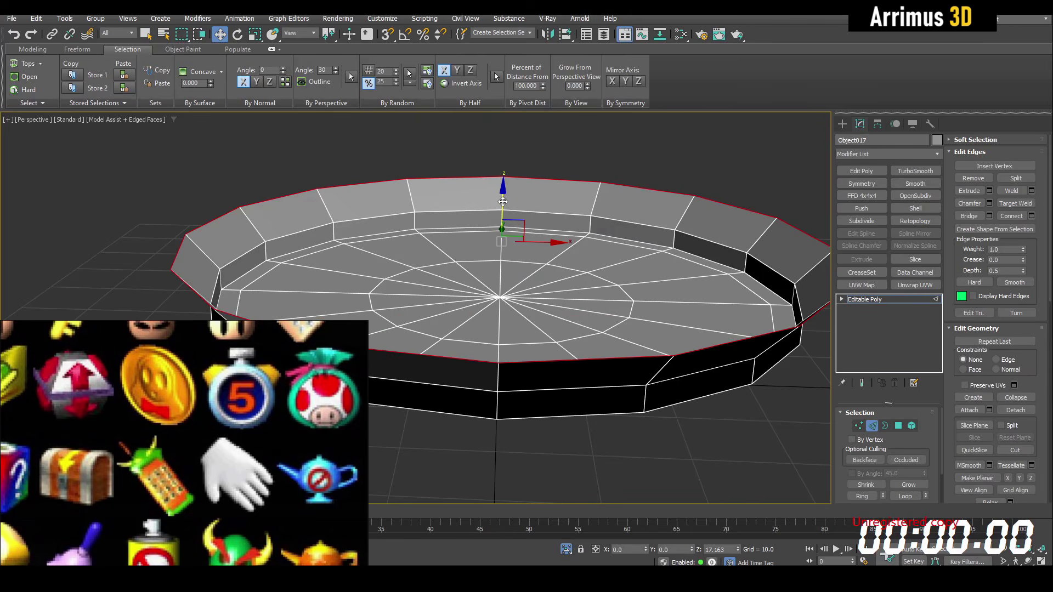
{"action": "left_click_drag", "start_coordinate": [505, 206], "coordinate": [506, 222]}
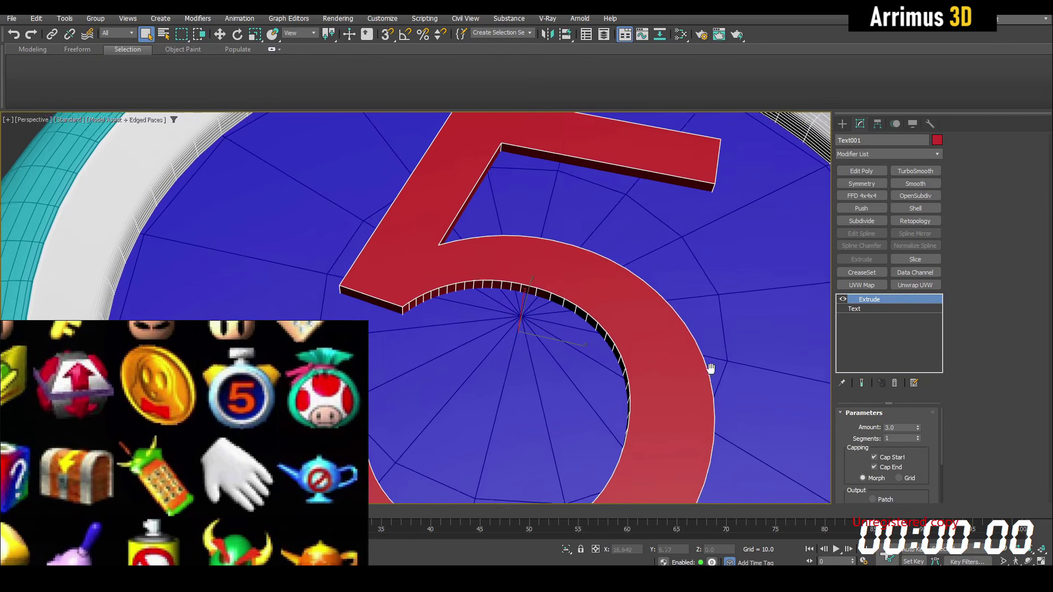
Apply a Chamfer modifier to the extruded red 5
{"action": "middle_click_drag", "start_coordinate": [711, 369], "coordinate": [700, 338], "text": "alt"}
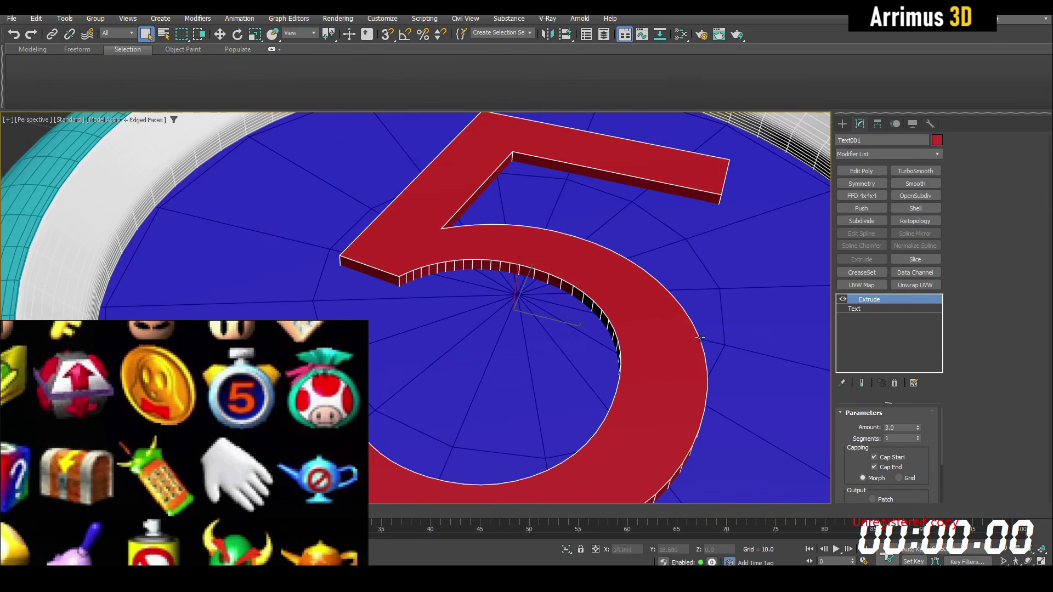
{"action": "left_click", "coordinate": [937, 154]}
{"action": "scroll", "coordinate": [918, 225], "scroll_direction": "down", "scroll_amount": 5}
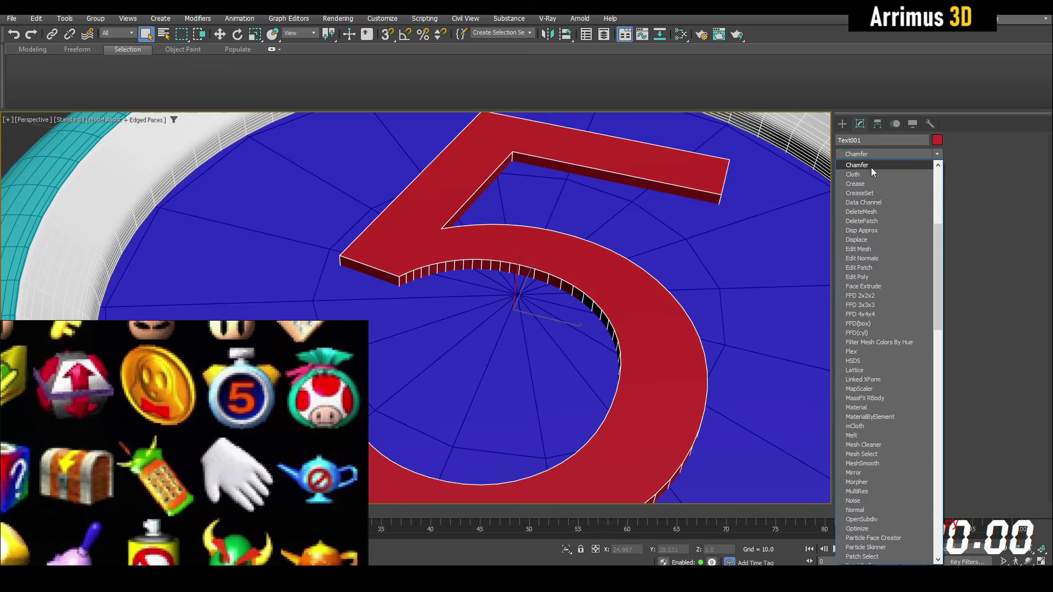
{"action": "left_click", "coordinate": [871, 167]}
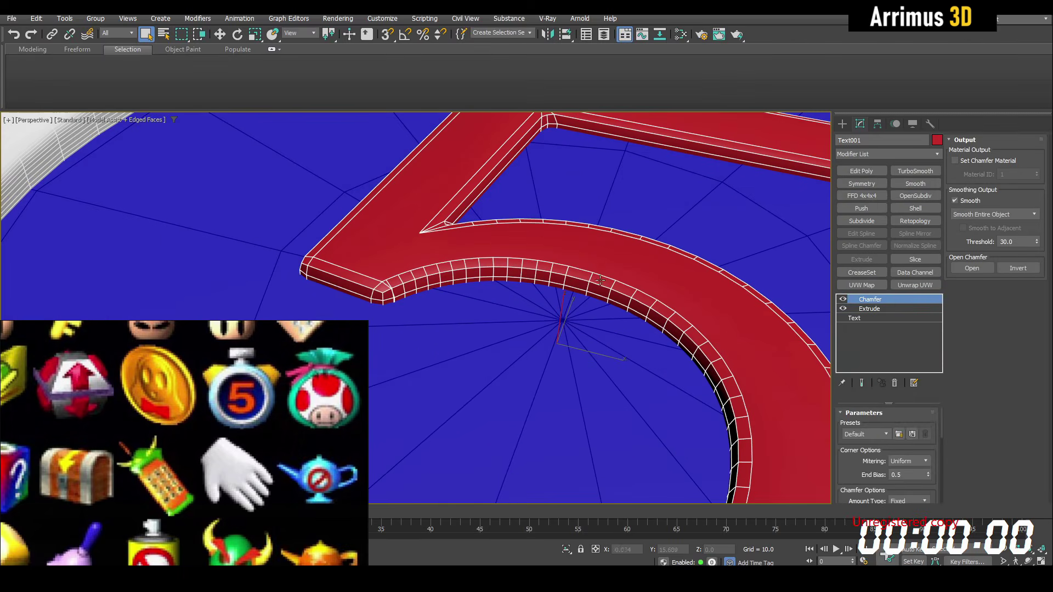
{"action": "left_click_drag", "start_coordinate": [868, 469], "coordinate": [866, 408]}
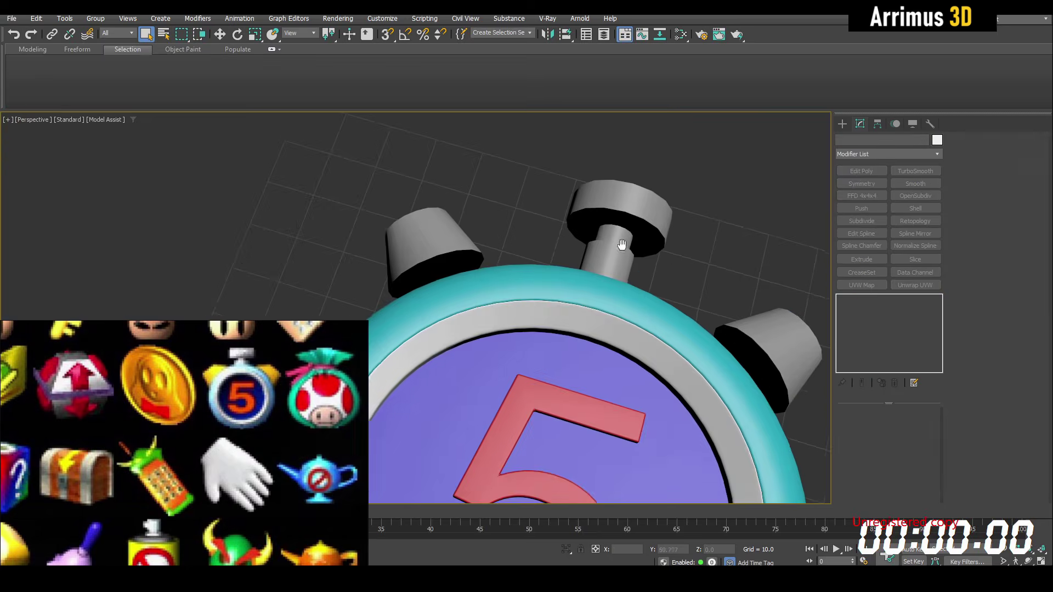
Shorten the crown's base collar by moving its outer vertices toward the body, and set its object colour to teal
{"action": "left_click", "coordinate": [560, 252]}
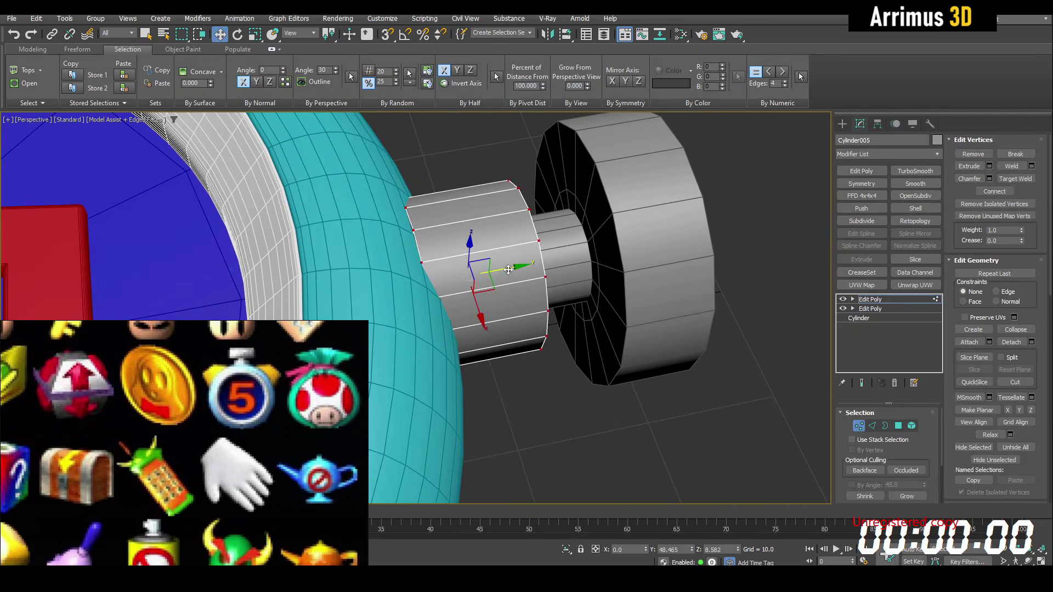
{"action": "left_click", "coordinate": [869, 299]}
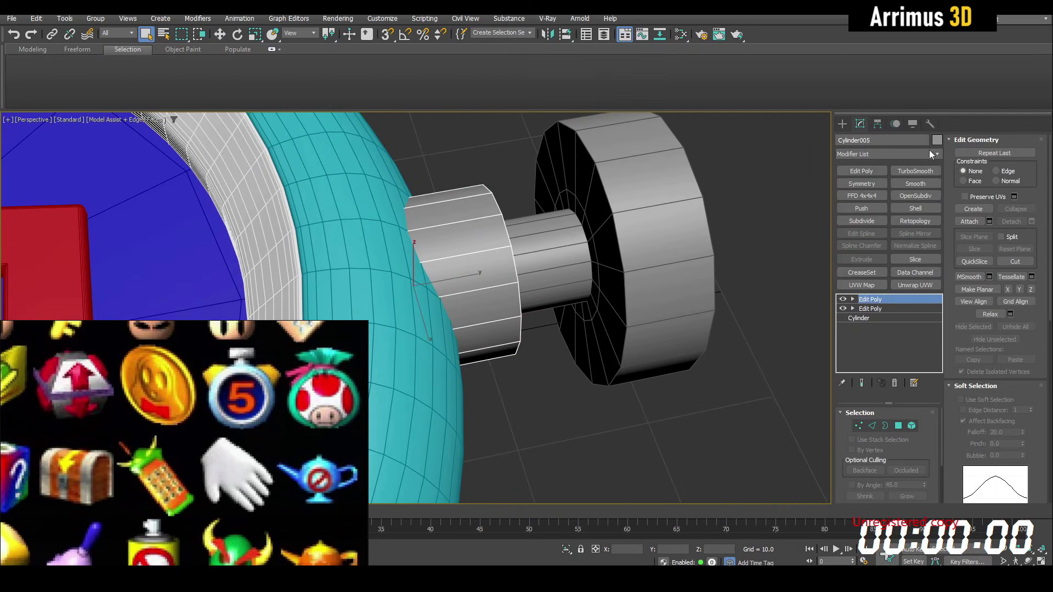
{"action": "left_click", "coordinate": [937, 140]}
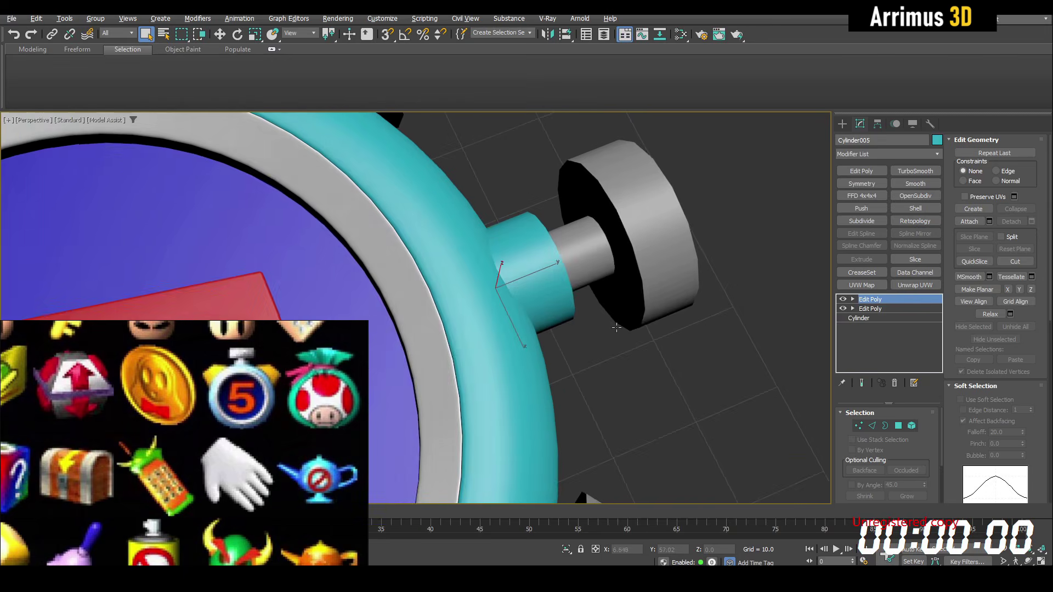
{"action": "key", "text": "F4"}
{"action": "left_click_drag", "start_coordinate": [616, 327], "coordinate": [608, 319], "text": "alt"}
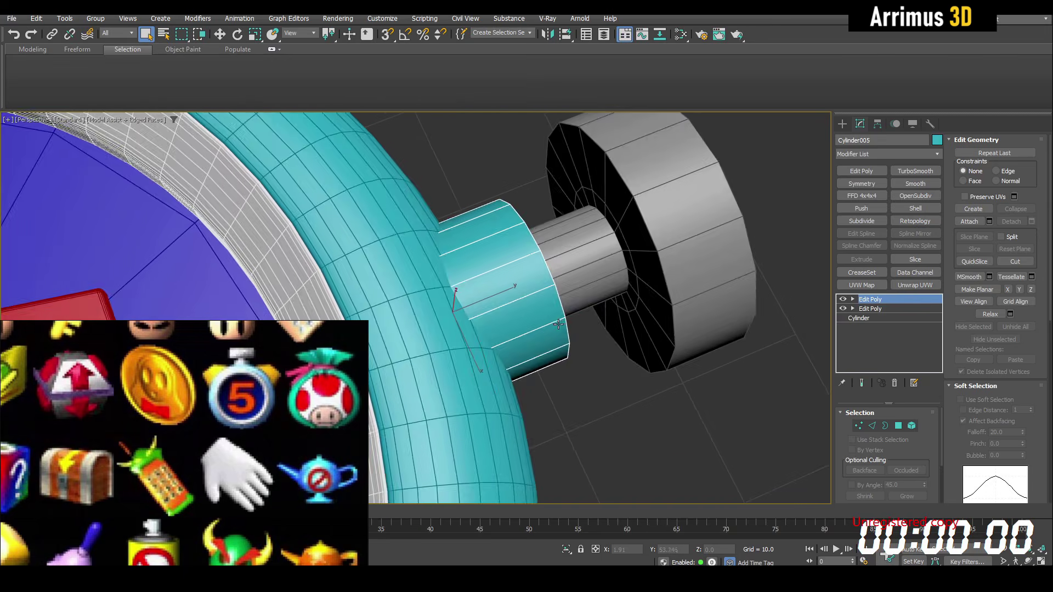
Add another Edit Poly modifier to the teal collar and select an edge on it
{"action": "middle_click_drag", "start_coordinate": [607, 319], "coordinate": [540, 282], "text": "alt"}
{"action": "scroll", "coordinate": [537, 282], "scroll_direction": "up", "scroll_amount": 3}
{"action": "left_click", "coordinate": [861, 171]}
{"action": "key", "text": "2"}
{"action": "left_click", "coordinate": [542, 297]}
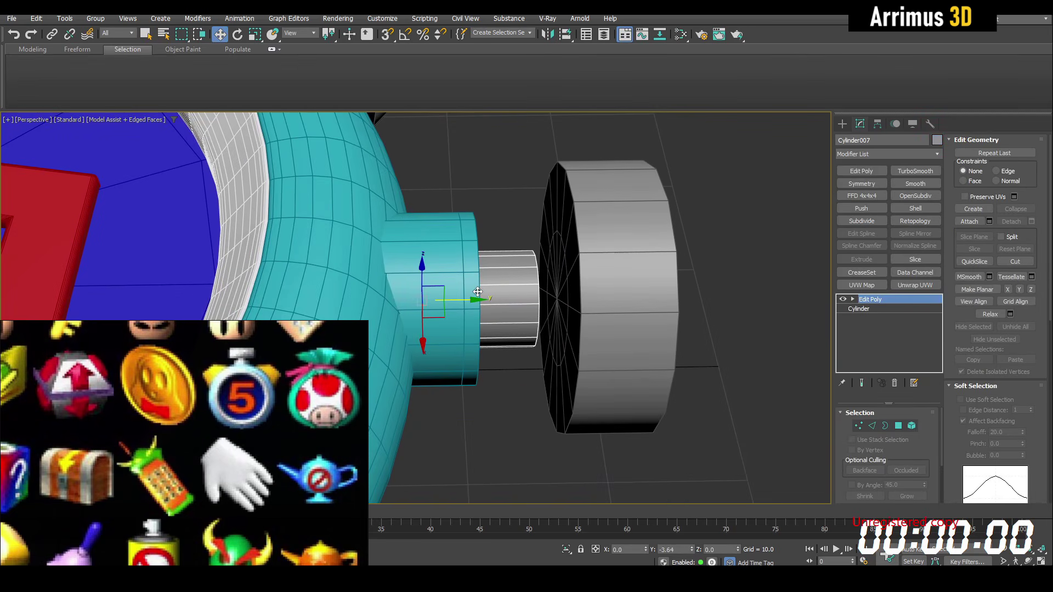
Move the crown knob inward along its axis so it sits closer to the teal collar
{"action": "left_click", "coordinate": [619, 297]}
{"action": "left_click_drag", "start_coordinate": [594, 302], "coordinate": [558, 304]}
{"action": "key", "text": "q"}
{"action": "scroll", "coordinate": [533, 287], "scroll_direction": "down", "scroll_amount": 2}
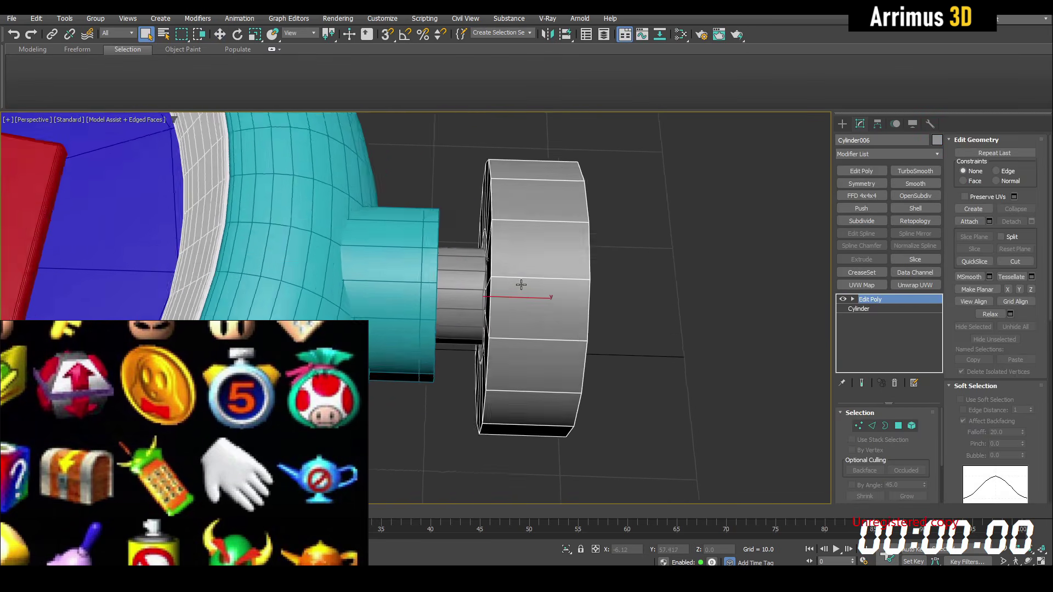
Apply TurboSmooth to the crown knob while preserving its hard edges, and add an Edit Poly modifier on top
{"action": "middle_click_drag", "start_coordinate": [521, 285], "coordinate": [551, 278], "text": "alt"}
{"action": "left_click", "coordinate": [911, 171]}
{"action": "scroll", "coordinate": [912, 461], "scroll_direction": "down", "scroll_amount": 3}
{"action": "left_click", "coordinate": [917, 436]}
{"action": "left_click", "coordinate": [860, 171]}
Remove the middle edge loop running around the crown knob's side
{"action": "scroll", "coordinate": [543, 238], "scroll_direction": "up", "scroll_amount": 3}
{"action": "key", "text": "2"}
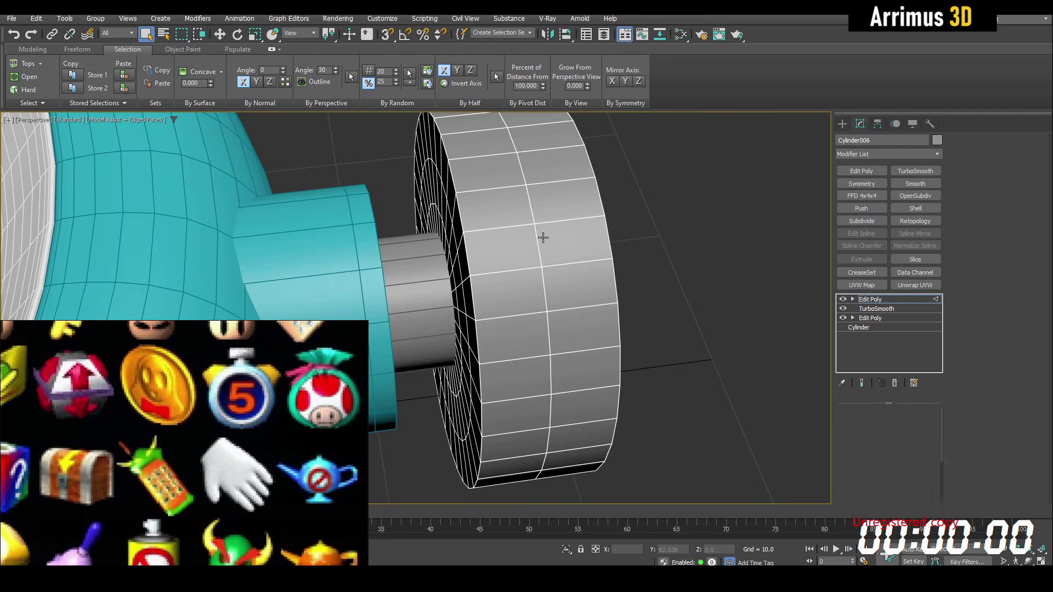
{"action": "double_click", "coordinate": [537, 235]}
{"action": "left_click", "coordinate": [978, 167], "text": "ctrl"}
Select the ring of polygons around the knob's side and bevel them outward with the By Polygon type
{"action": "key", "text": "4"}
{"action": "middle_click_drag", "start_coordinate": [539, 202], "coordinate": [540, 216]}
{"action": "left_click", "coordinate": [541, 214]}
{"action": "left_click", "coordinate": [566, 246], "text": "shift"}
{"action": "left_click", "coordinate": [989, 178]}
{"action": "left_click", "coordinate": [507, 321]}
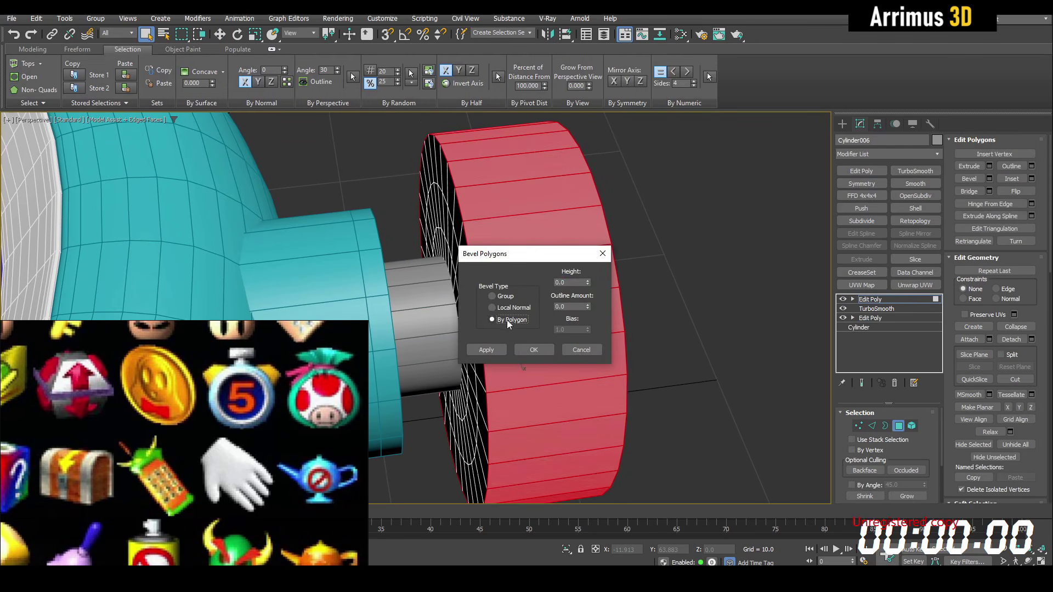
{"action": "left_click_drag", "start_coordinate": [587, 283], "coordinate": [593, 274]}
{"action": "left_click", "coordinate": [534, 350]}
Scale down the beveled polygons around the knob to separate them into tapered grip ridges
{"action": "key", "text": "r"}
{"action": "middle_click_drag", "start_coordinate": [550, 385], "coordinate": [547, 339]}
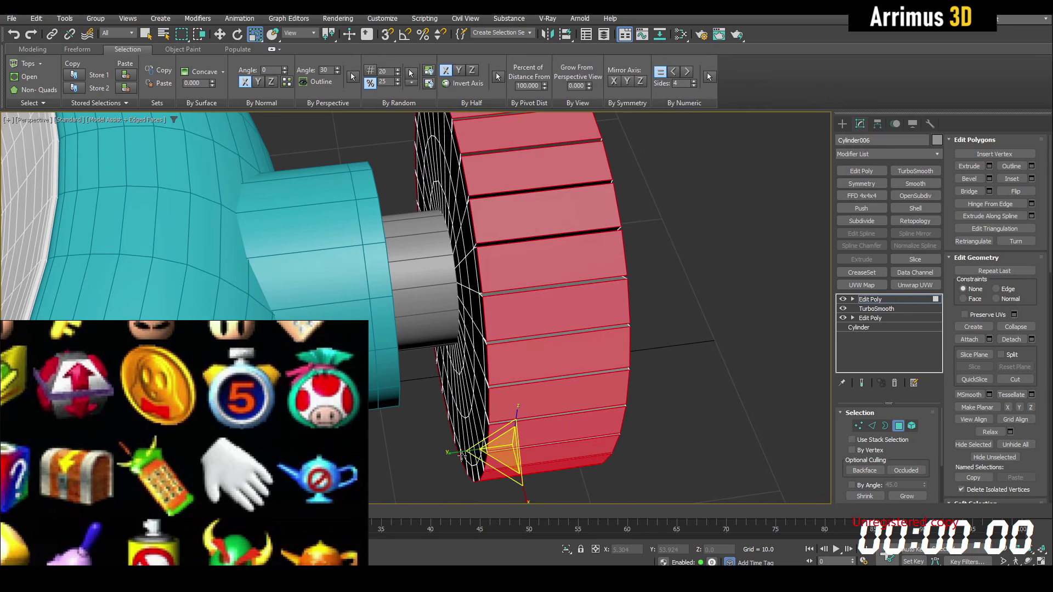
{"action": "left_click_drag", "start_coordinate": [466, 454], "coordinate": [467, 459]}
{"action": "mouse_move", "coordinate": [551, 259]}
{"action": "middle_mouse_down"}
{"action": "mouse_move", "coordinate": [541, 301]}
{"action": "mouse_move", "coordinate": [547, 275]}
{"action": "middle_mouse_up"}
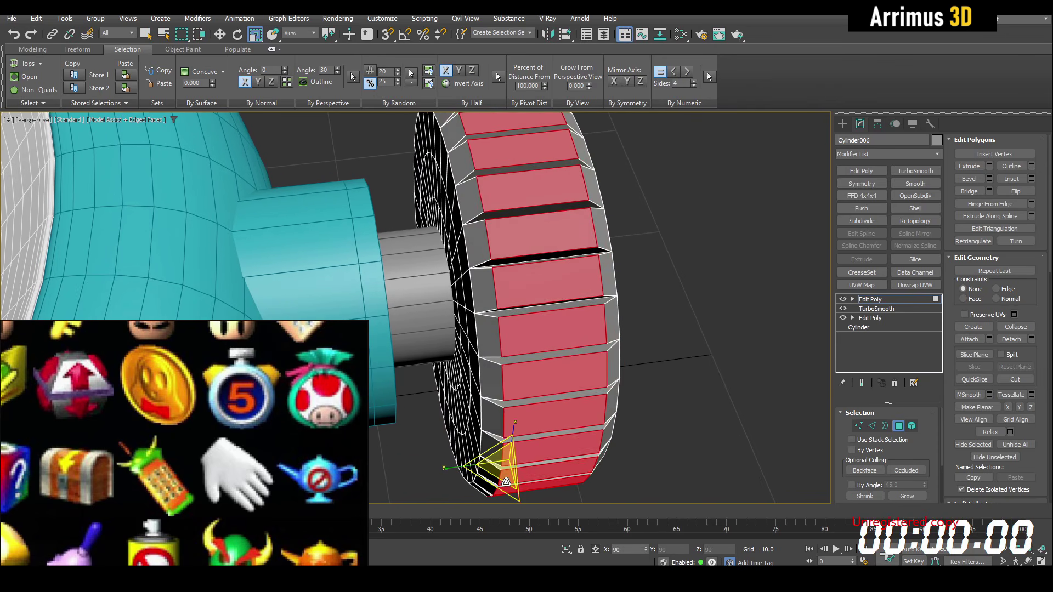
{"action": "left_click_drag", "start_coordinate": [488, 465], "coordinate": [490, 480]}
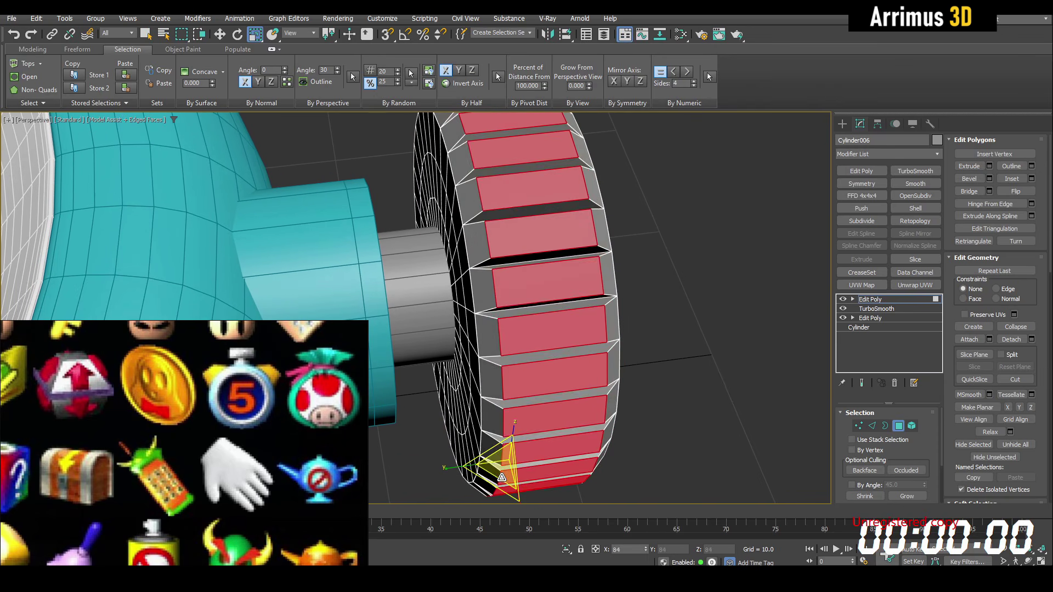
Connect the ring of edges across the knob's ridges with 2 segments and a pinch of 88
{"action": "key", "text": "q"}
{"action": "key", "text": "2"}
{"action": "left_click", "coordinate": [553, 299]}
{"action": "key", "text": "alt+r"}
{"action": "left_click", "coordinate": [1031, 204]}
{"action": "type", "text": "2"}
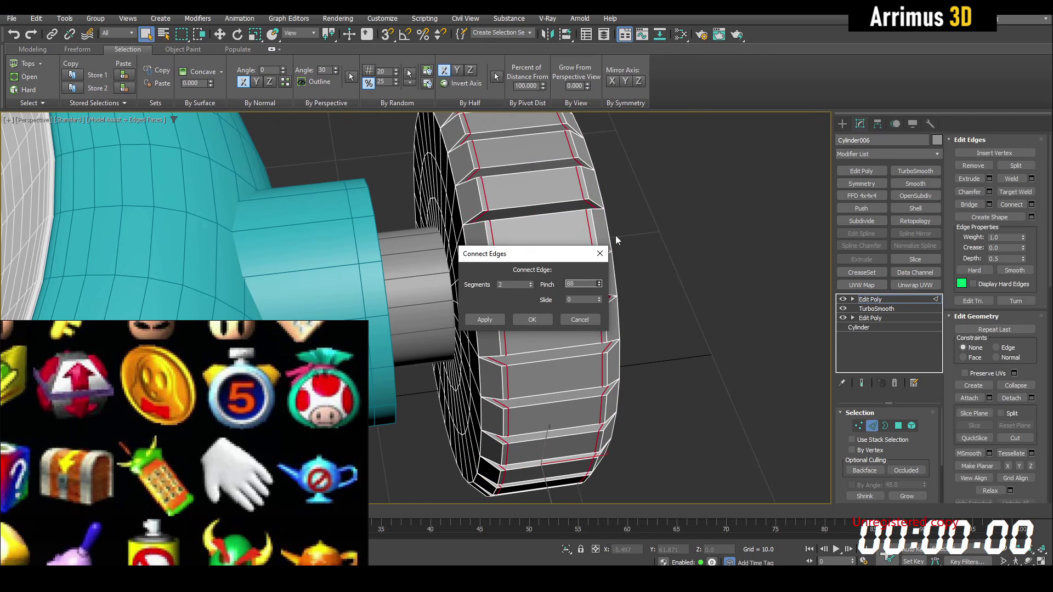
{"action": "left_click", "coordinate": [538, 322]}
Apply a TurboSmooth modifier with 2 iterations to the ridged crown knob
{"action": "middle_click_drag", "start_coordinate": [432, 204], "coordinate": [527, 236], "text": "alt"}
{"action": "key", "text": "2"}
{"action": "key", "text": "F4"}
{"action": "left_click", "coordinate": [913, 172]}
{"action": "middle_click_drag", "start_coordinate": [603, 247], "coordinate": [647, 280], "text": "alt"}
{"action": "key", "text": "F4"}
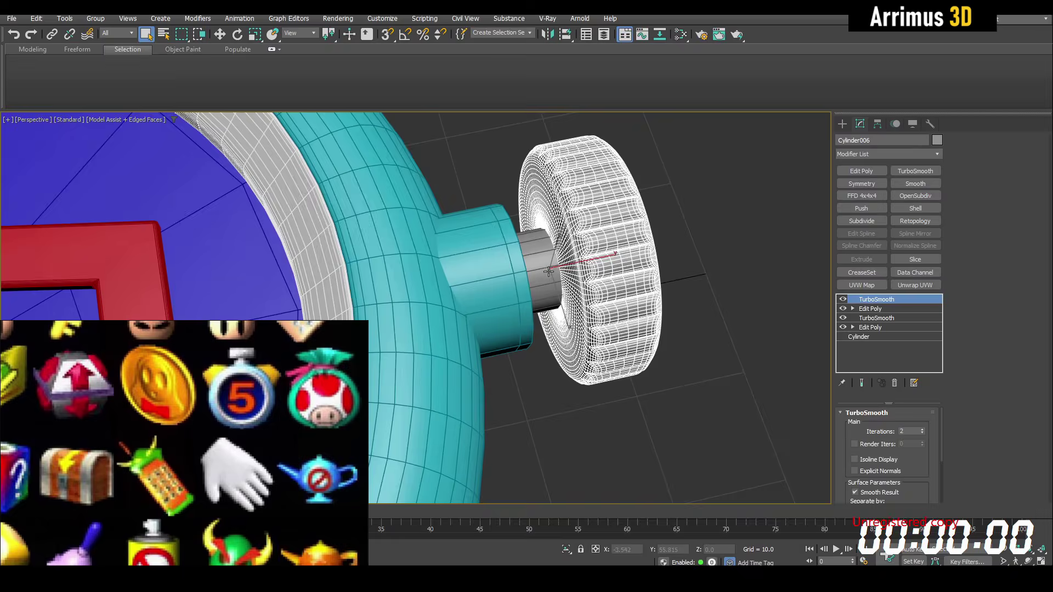
Apply a TurboSmooth modifier to the teal collar below the crown
{"action": "left_click", "coordinate": [483, 263]}
{"action": "key", "text": "F4"}
{"action": "left_click", "coordinate": [914, 171]}
{"action": "middle_click_drag", "start_coordinate": [603, 236], "coordinate": [504, 268], "text": "alt"}
{"action": "key", "text": "F4"}
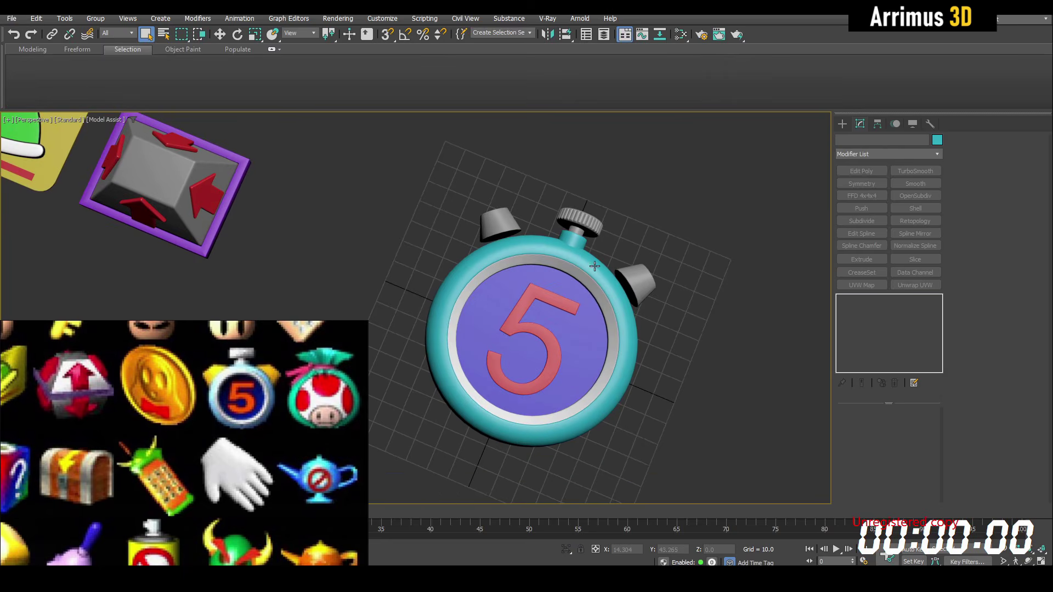
Clear the side button's polygon selection in its Edit Poly level and set the selection By Angle threshold to 1
{"action": "scroll", "coordinate": [621, 264], "scroll_direction": "up", "scroll_amount": 2}
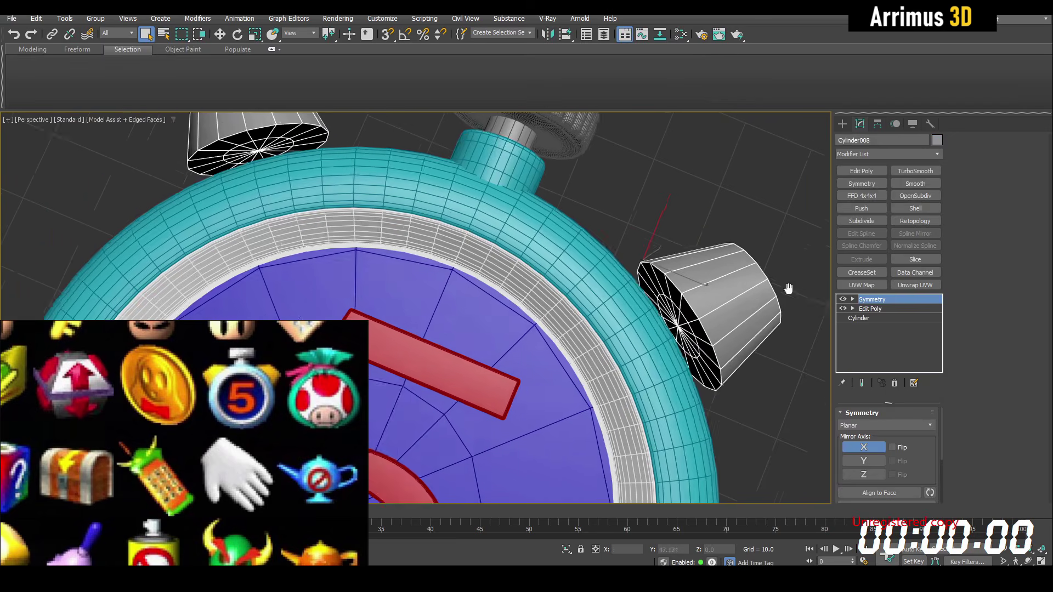
{"action": "middle_click_drag", "start_coordinate": [680, 362], "coordinate": [572, 300]}
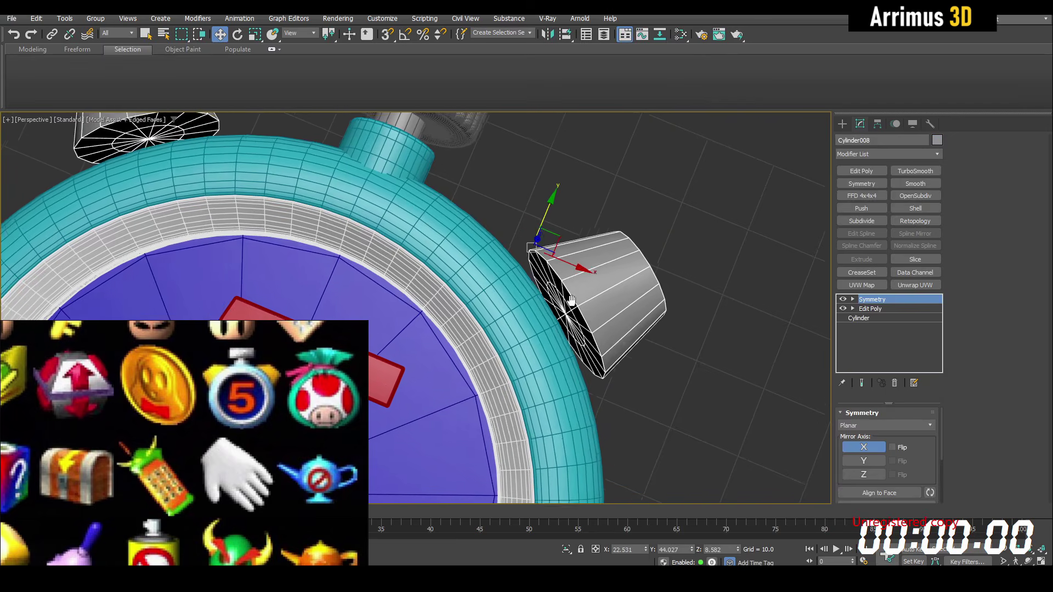
{"action": "scroll", "coordinate": [572, 300], "scroll_direction": "up", "scroll_amount": 2}
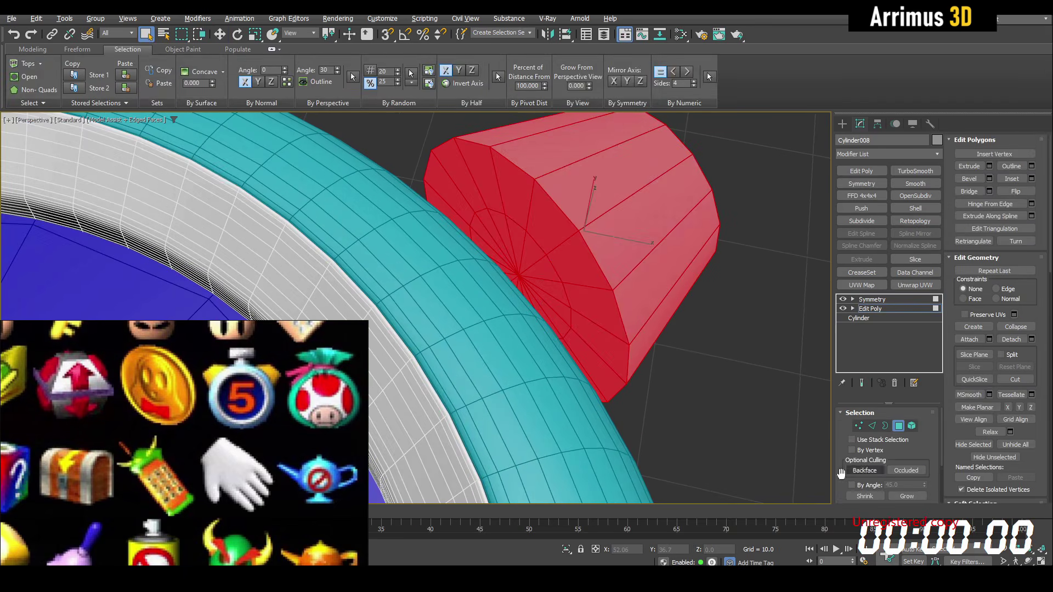
{"action": "left_click", "coordinate": [681, 364]}
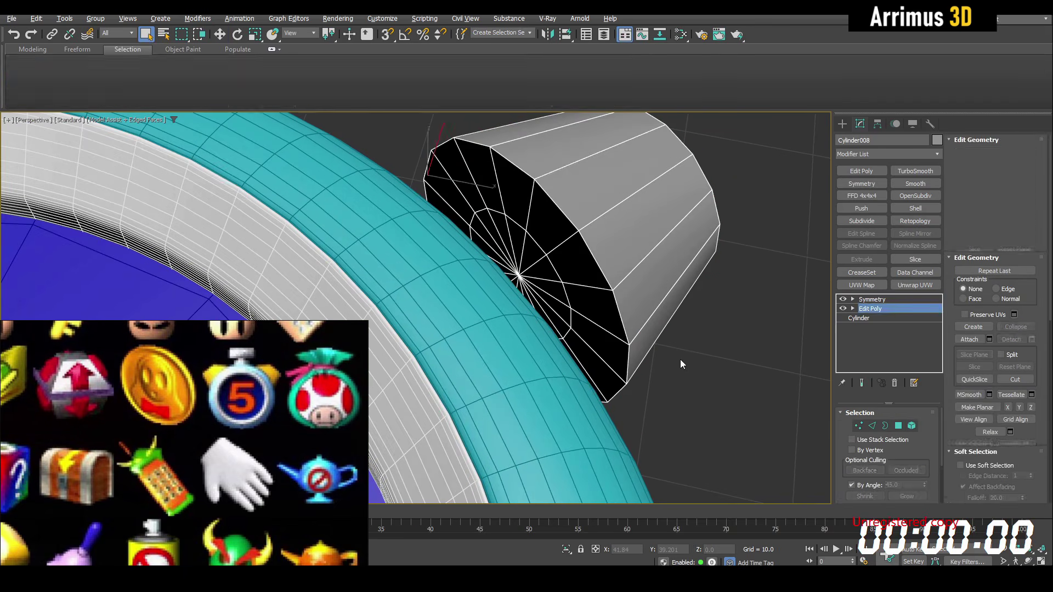
{"action": "double_click", "coordinate": [570, 301]}
{"action": "middle_click_drag", "start_coordinate": [590, 189], "coordinate": [653, 395], "text": "alt"}
{"action": "left_click", "coordinate": [653, 394]}
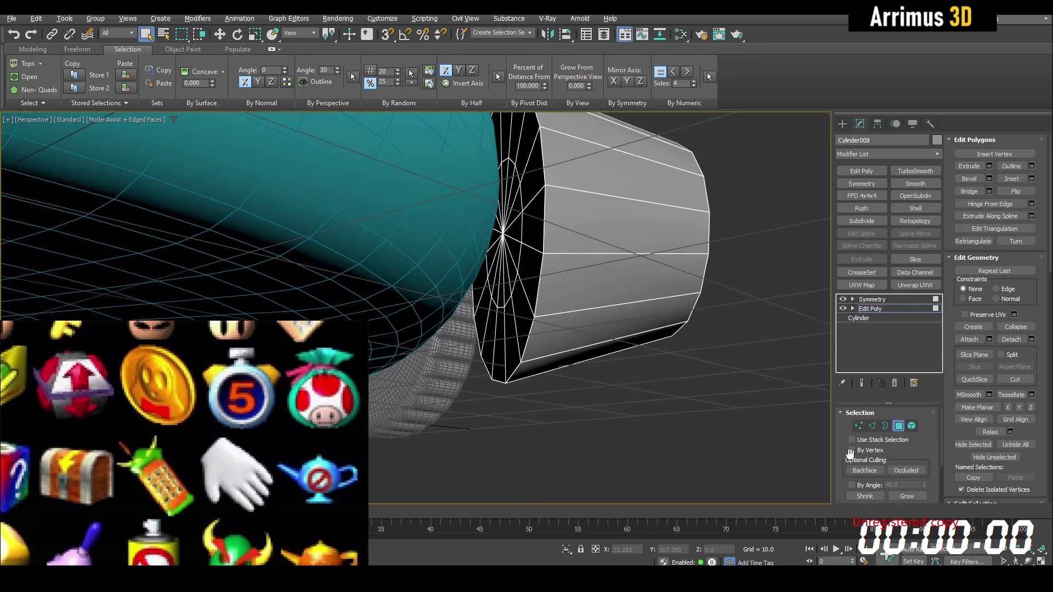
{"action": "double_click", "coordinate": [911, 485]}
{"action": "type", "text": "1"}
Select the side button's flat base polygons and detach them as a clone
{"action": "left_click", "coordinate": [494, 256]}
{"action": "middle_click_drag", "start_coordinate": [494, 256], "coordinate": [627, 338], "text": "alt"}
{"action": "key", "text": "d"}
{"action": "left_click", "coordinate": [473, 305]}
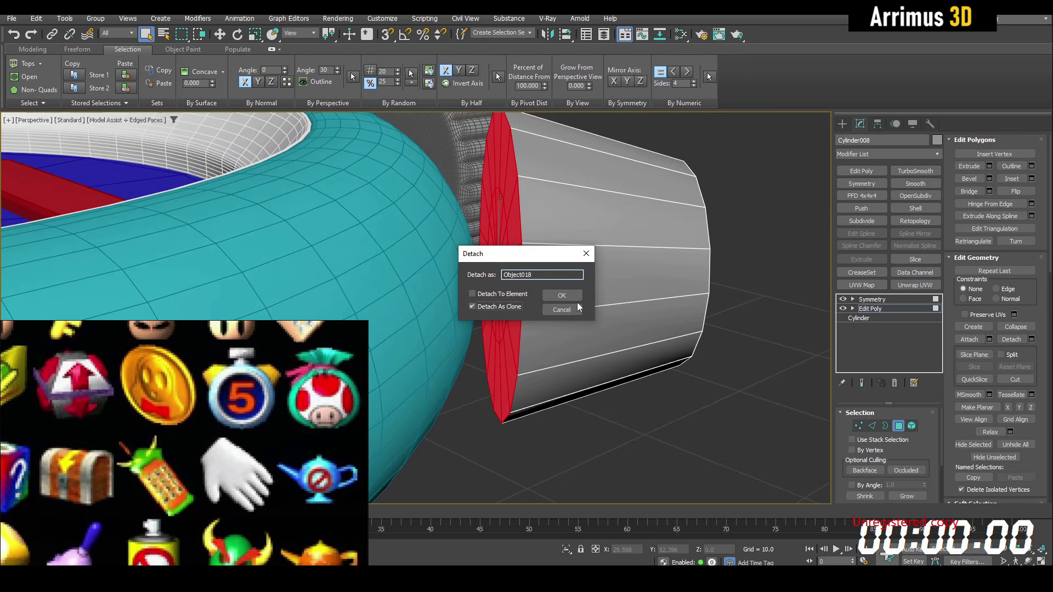
{"action": "left_click", "coordinate": [570, 296]}
Select the cloned base disc and scale its vertices down into a smaller disc centred on the button's base
{"action": "key", "text": "4"}
{"action": "left_click", "coordinate": [521, 216]}
{"action": "middle_click_drag", "start_coordinate": [521, 217], "coordinate": [570, 262], "text": "alt"}
{"action": "key", "text": "1"}
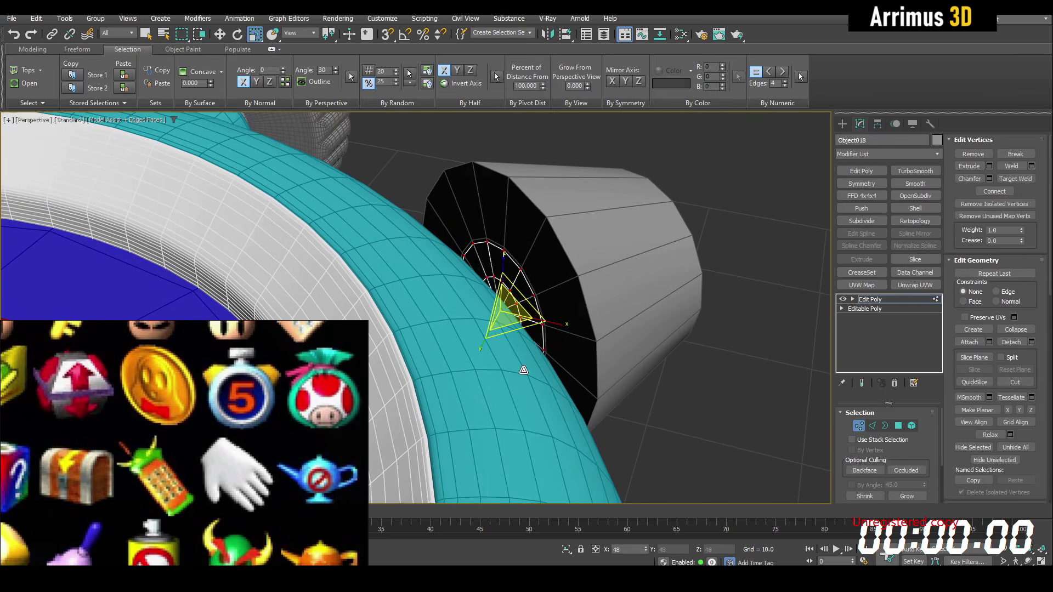
{"action": "left_click_drag", "start_coordinate": [524, 370], "coordinate": [523, 378]}
{"action": "key", "text": "1"}
Apply a Shell modifier to the small disc at the side button's base with an inner amount of 0.01
{"action": "middle_click_drag", "start_coordinate": [688, 239], "coordinate": [729, 266], "text": "alt"}
{"action": "key", "text": "q"}
{"action": "left_click", "coordinate": [914, 208]}
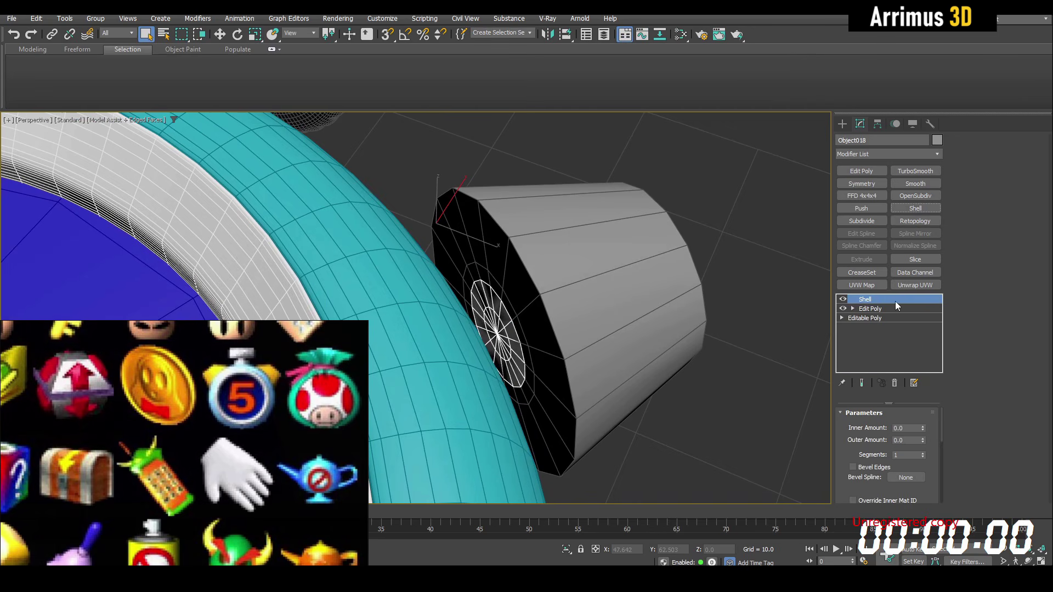
{"action": "left_click", "coordinate": [925, 426]}
{"action": "middle_click_drag", "start_coordinate": [671, 350], "coordinate": [676, 341]}
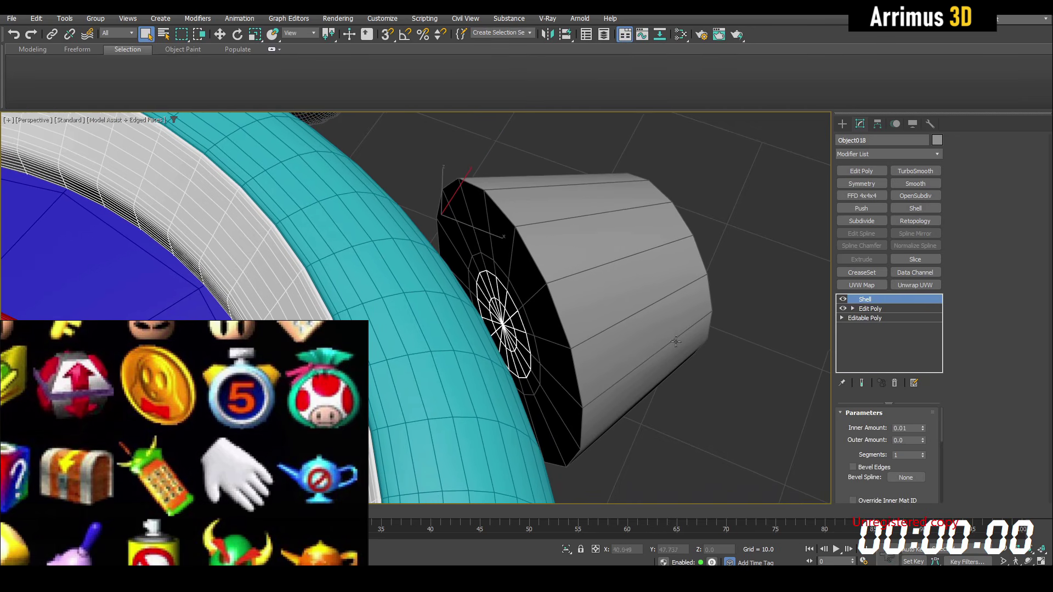
Pull the shelled disc's face out into a short stem reaching the stopwatch body and flip the stem's polygons
{"action": "key", "text": "4"}
{"action": "left_click", "coordinate": [509, 316]}
{"action": "middle_click_drag", "start_coordinate": [509, 317], "coordinate": [525, 336], "text": "alt"}
{"action": "key", "text": "w"}
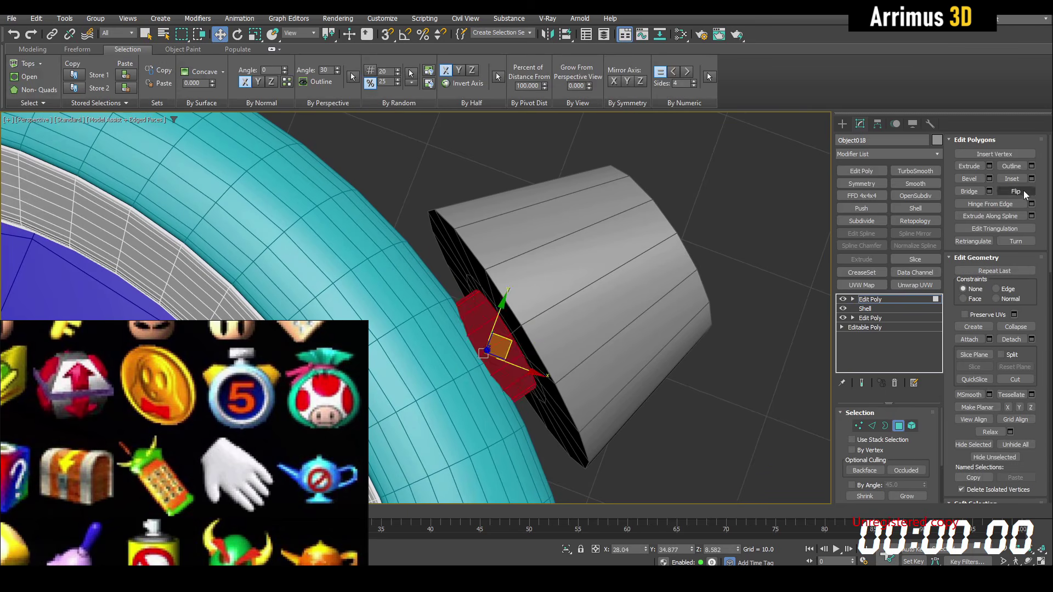
{"action": "scroll", "coordinate": [779, 296], "scroll_direction": "down", "scroll_amount": 3}
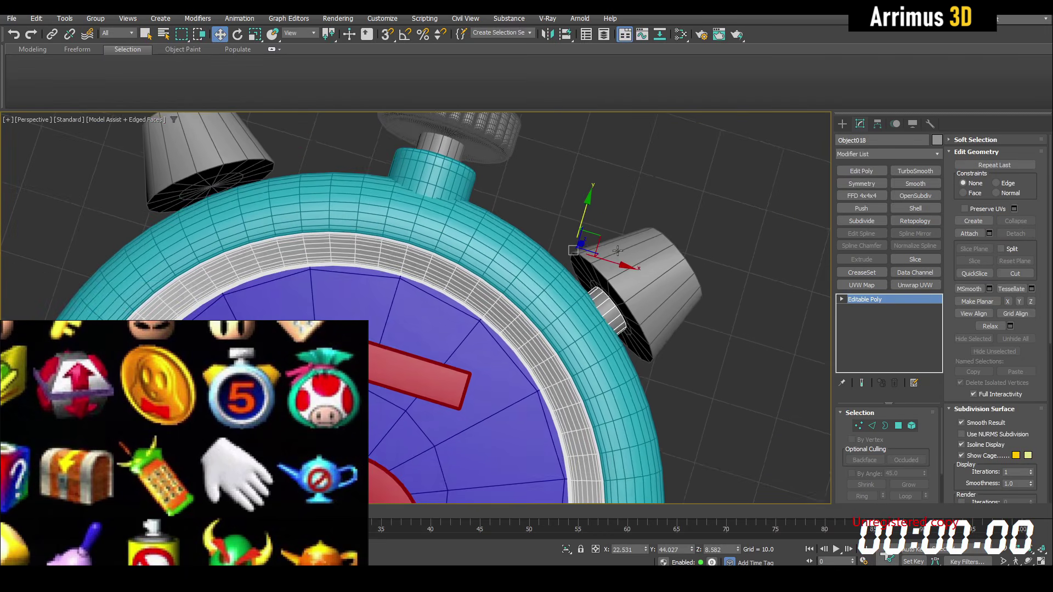
Move the stem's pivot to X 0 and mirror the stem to the other side with a Symmetry modifier
{"action": "left_click", "coordinate": [877, 124]}
{"action": "left_click", "coordinate": [887, 200]}
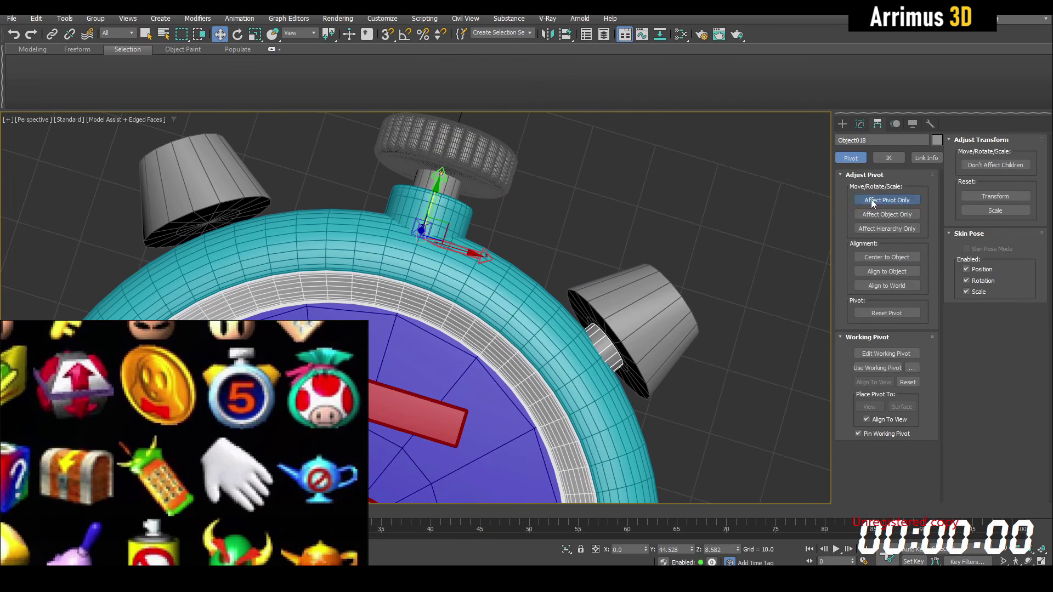
{"action": "left_click", "coordinate": [860, 124]}
{"action": "key", "text": "q"}
{"action": "left_click", "coordinate": [862, 184]}
{"action": "left_click", "coordinate": [863, 474]}
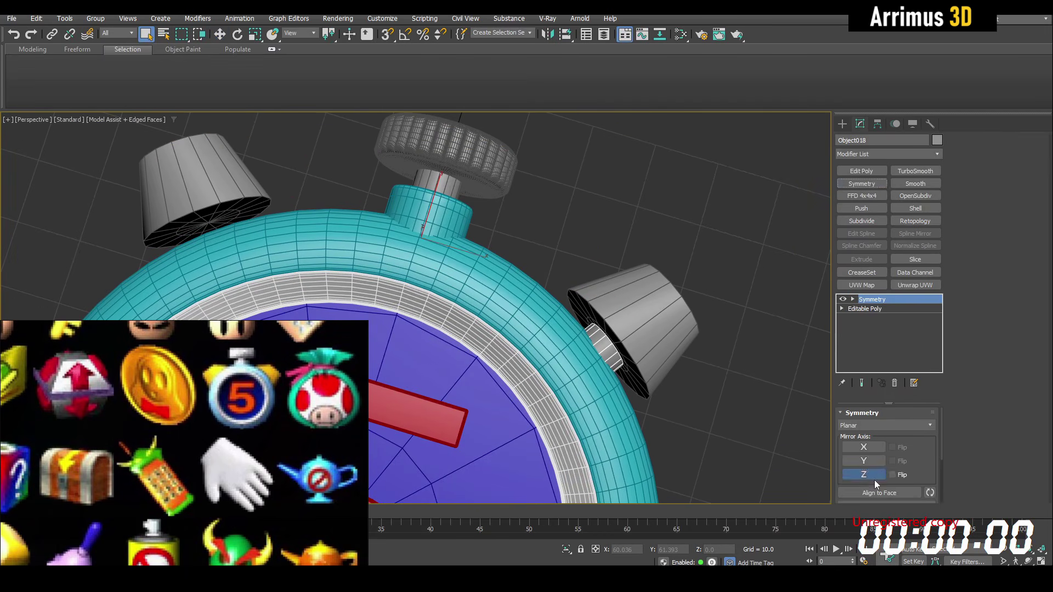
Select the side button and remove its Symmetry modifier
{"action": "left_click", "coordinate": [660, 330]}
{"action": "right_click", "coordinate": [882, 299]}
{"action": "left_click", "coordinate": [895, 318]}
{"action": "middle_click_drag", "start_coordinate": [692, 284], "coordinate": [685, 272]}
{"action": "key", "text": "ctrl+e"}
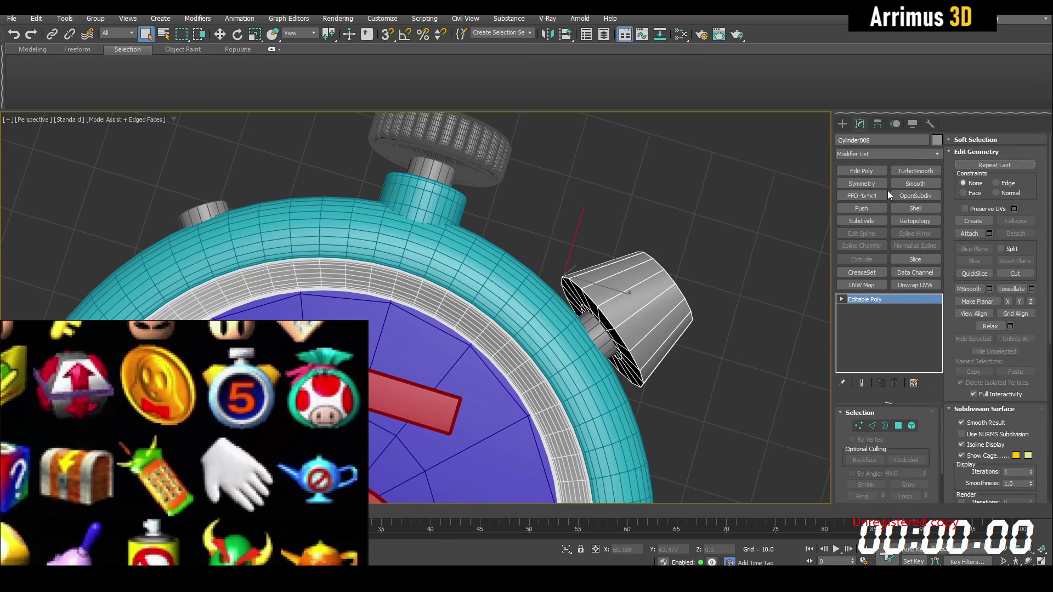
Reposition the side button's pivot on the stopwatch's centre line and mirror the button with a new Symmetry modifier
{"action": "left_click", "coordinate": [882, 124]}
{"action": "left_click", "coordinate": [860, 124]}
{"action": "key", "text": "q"}
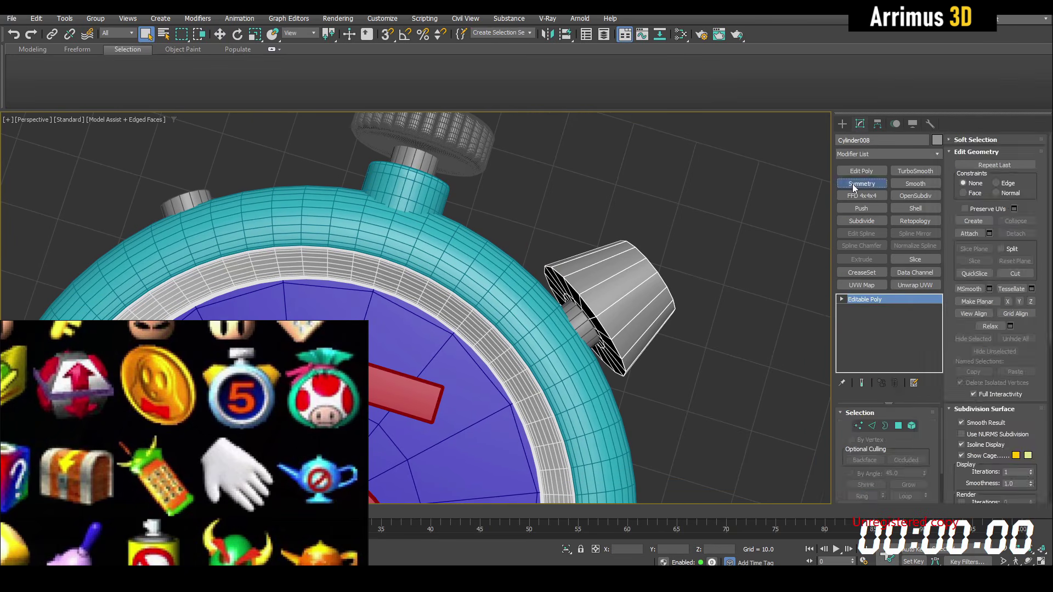
{"action": "left_click", "coordinate": [861, 183]}
{"action": "left_click", "coordinate": [876, 452]}
Smooth the mirrored side buttons with TurboSmooth and set their object colour to mustard yellow
{"action": "left_click", "coordinate": [915, 171]}
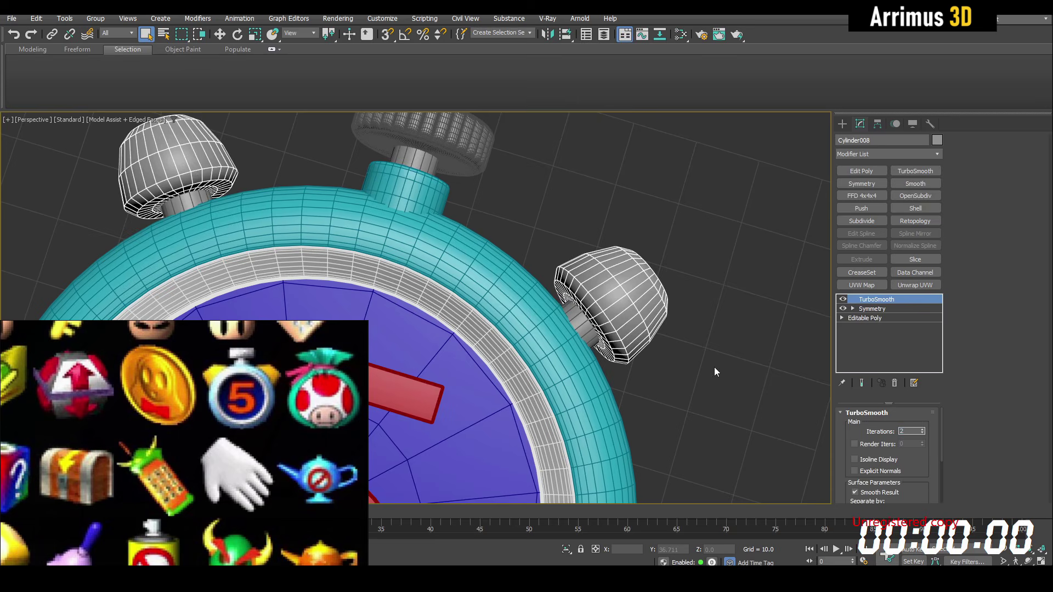
{"action": "middle_click_drag", "start_coordinate": [714, 372], "coordinate": [667, 345]}
{"action": "left_click", "coordinate": [936, 140]}
{"action": "left_click", "coordinate": [741, 341]}
{"action": "key", "text": "F4"}
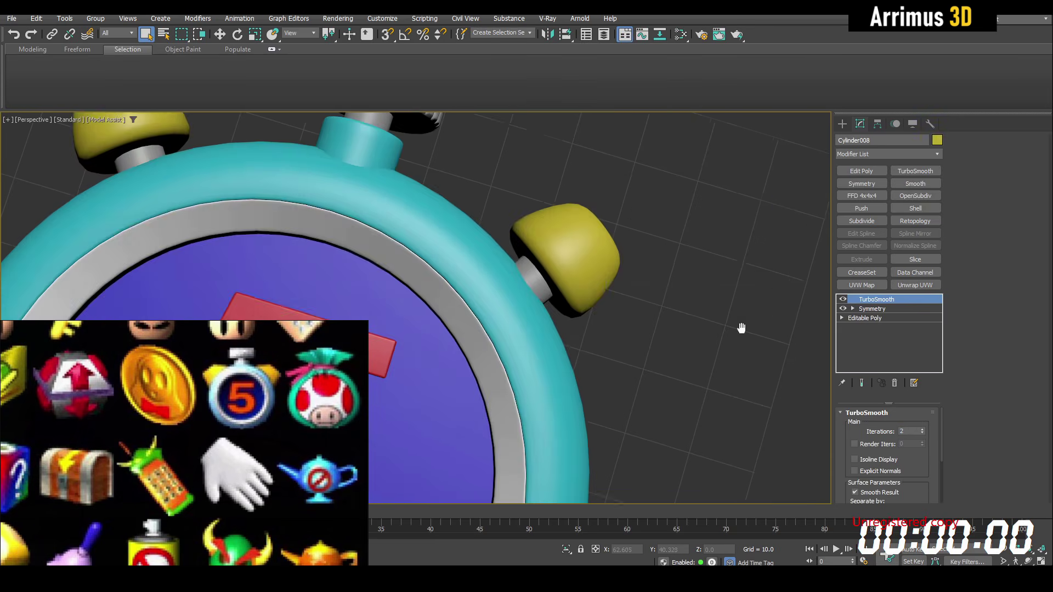
Add an Edit Poly modifier beneath the side button's Symmetry and insert supporting edge loops to sharpen the button's rims
{"action": "key", "text": "F4"}
{"action": "left_click", "coordinate": [865, 318]}
{"action": "left_click", "coordinate": [862, 171]}
{"action": "scroll", "coordinate": [557, 249], "scroll_direction": "up", "scroll_amount": 5}
{"action": "key", "text": "1"}
{"action": "key", "text": "2"}
{"action": "middle_click_drag", "start_coordinate": [531, 279], "coordinate": [496, 222], "text": "alt"}
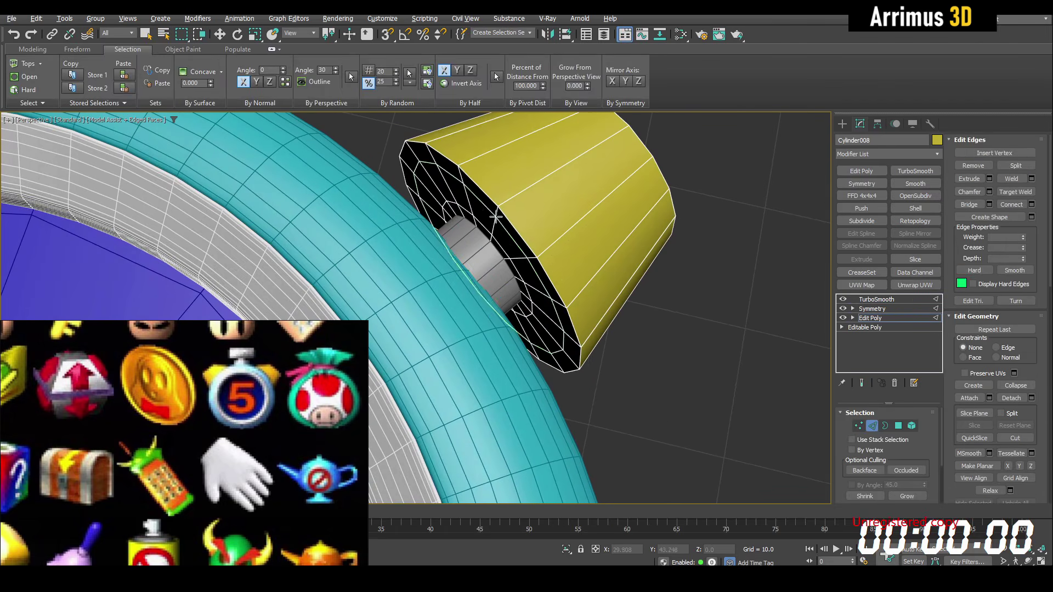
{"action": "left_click", "coordinate": [626, 130]}
{"action": "key", "text": "w"}
{"action": "key", "text": "2"}
{"action": "scroll", "coordinate": [618, 219], "scroll_direction": "down", "scroll_amount": 7}
{"action": "key", "text": "q"}
{"action": "key", "text": "F4"}
{"action": "left_click", "coordinate": [652, 230]}
Select the whole stopwatch and move it off the grid to sit beside the coin below the finished icons
{"action": "scroll", "coordinate": [597, 236], "scroll_direction": "down", "scroll_amount": 4}
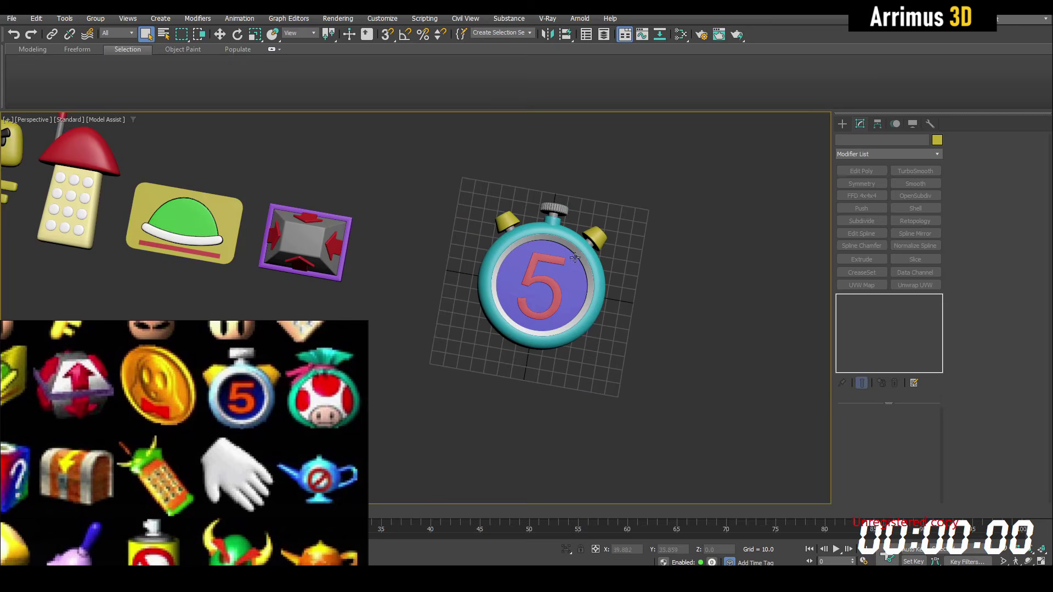
{"action": "scroll", "coordinate": [576, 241], "scroll_direction": "up", "scroll_amount": 3}
{"action": "scroll", "coordinate": [582, 228], "scroll_direction": "down", "scroll_amount": 5}
{"action": "key", "text": "F4"}
{"action": "left_click_drag", "start_coordinate": [647, 190], "coordinate": [507, 329]}
{"action": "key", "text": "F4"}
{"action": "key", "text": "w"}
{"action": "middle_click_drag", "start_coordinate": [515, 318], "coordinate": [628, 271]}
{"action": "left_click_drag", "start_coordinate": [689, 181], "coordinate": [335, 223]}
Try an orange object colour on the coin's parts
{"action": "left_click", "coordinate": [936, 140]}
{"action": "left_click", "coordinate": [619, 272]}
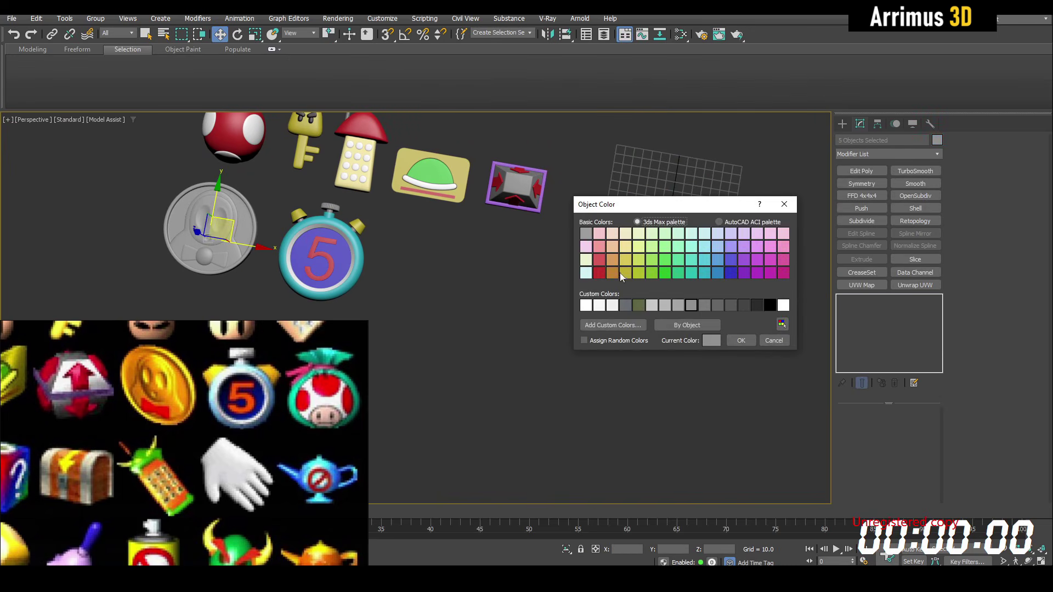
{"action": "left_click", "coordinate": [742, 339]}
Set the object colour of the coin's parts to mustard yellow
{"action": "middle_click_drag", "start_coordinate": [735, 337], "coordinate": [948, 327]}
{"action": "left_click", "coordinate": [937, 140]}
{"action": "left_click", "coordinate": [625, 271]}
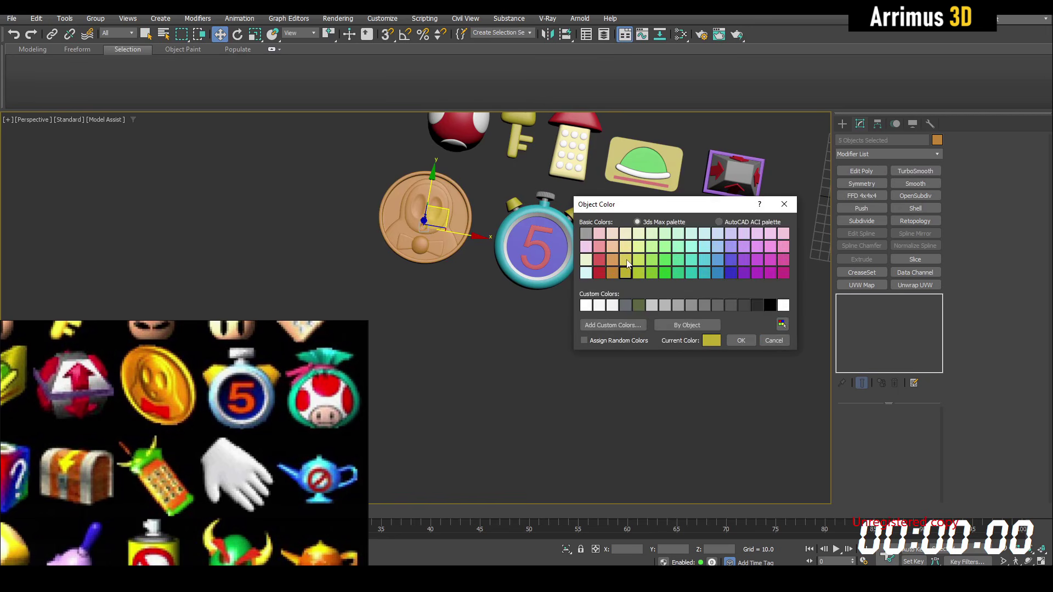
{"action": "left_click", "coordinate": [737, 340]}
Select the coin's bow tie and its round centre knot and set their object colour to red
{"action": "key", "text": "F4"}
{"action": "scroll", "coordinate": [447, 226], "scroll_direction": "up", "scroll_amount": 7}
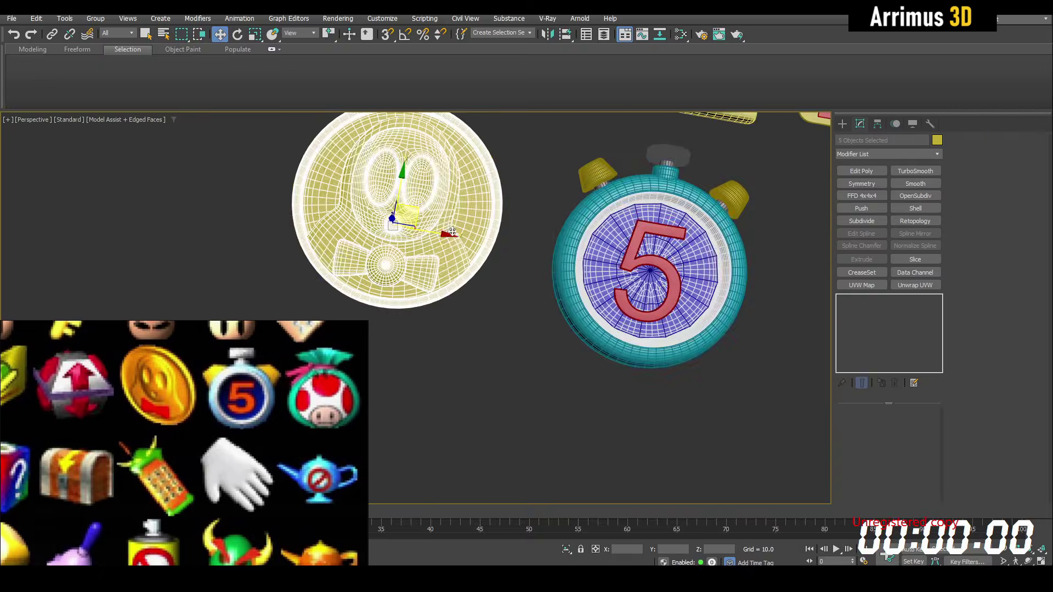
{"action": "key", "text": "q"}
{"action": "left_click", "coordinate": [355, 280]}
{"action": "left_click", "coordinate": [405, 289], "text": "ctrl"}
{"action": "left_click", "coordinate": [936, 140]}
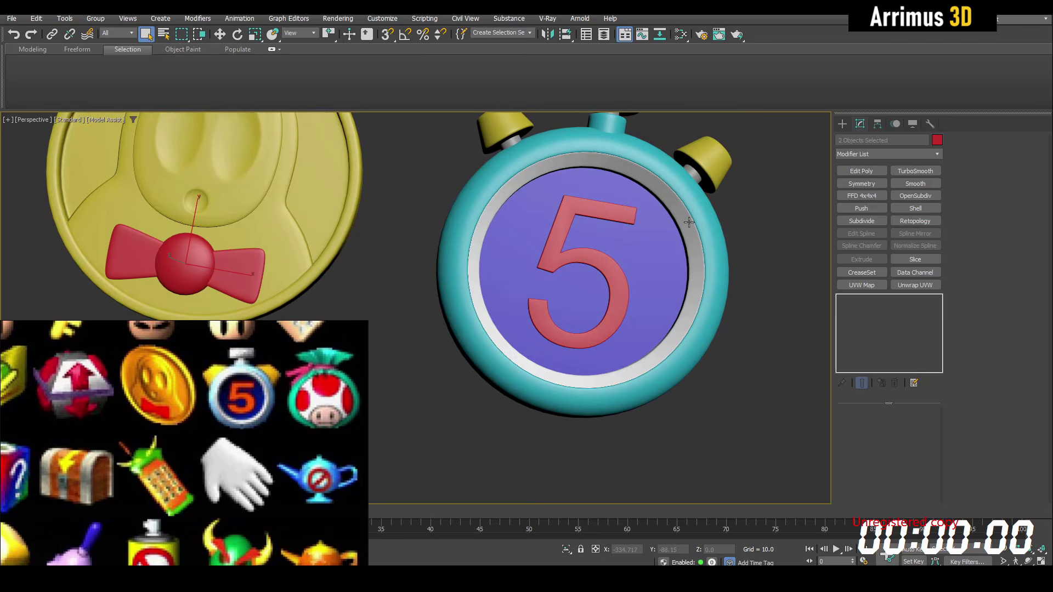
Select the stopwatch's inner ring and set its object colour to light grey
{"action": "left_click", "coordinate": [460, 307]}
{"action": "key", "text": "F4"}
{"action": "left_click", "coordinate": [937, 140]}
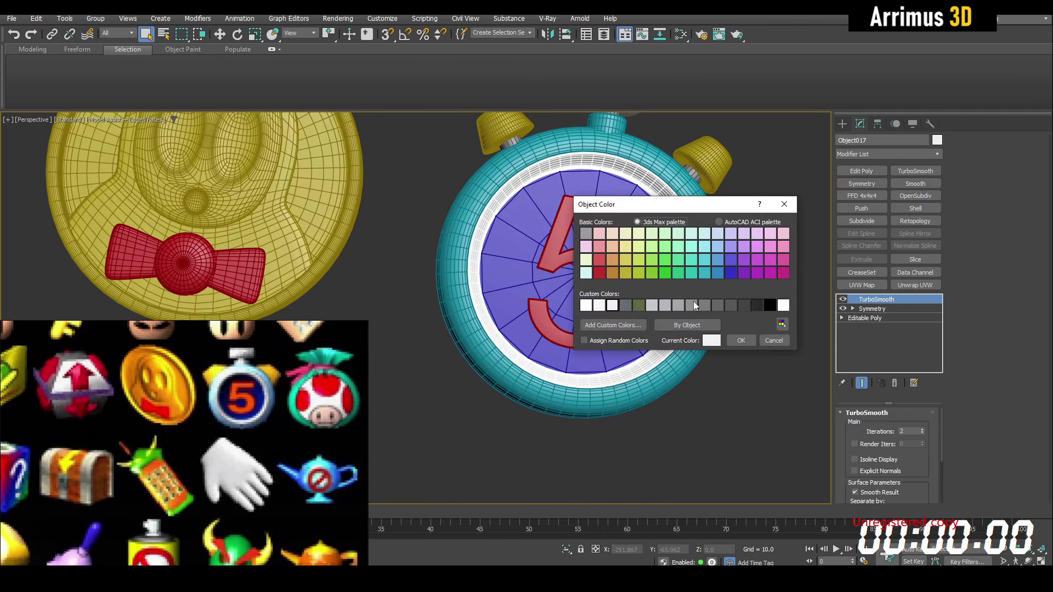
{"action": "left_click", "coordinate": [740, 341]}
{"action": "left_click", "coordinate": [734, 326]}
{"action": "key", "text": "F4"}
Reset the XNote Stopwatch timer to two minutes and start its countdown for the next icon
{"action": "scroll", "coordinate": [661, 284], "scroll_direction": "down", "scroll_amount": 10}
{"action": "scroll", "coordinate": [587, 250], "scroll_direction": "up", "scroll_amount": 4}
{"action": "middle_click_drag", "start_coordinate": [548, 219], "coordinate": [562, 331]}
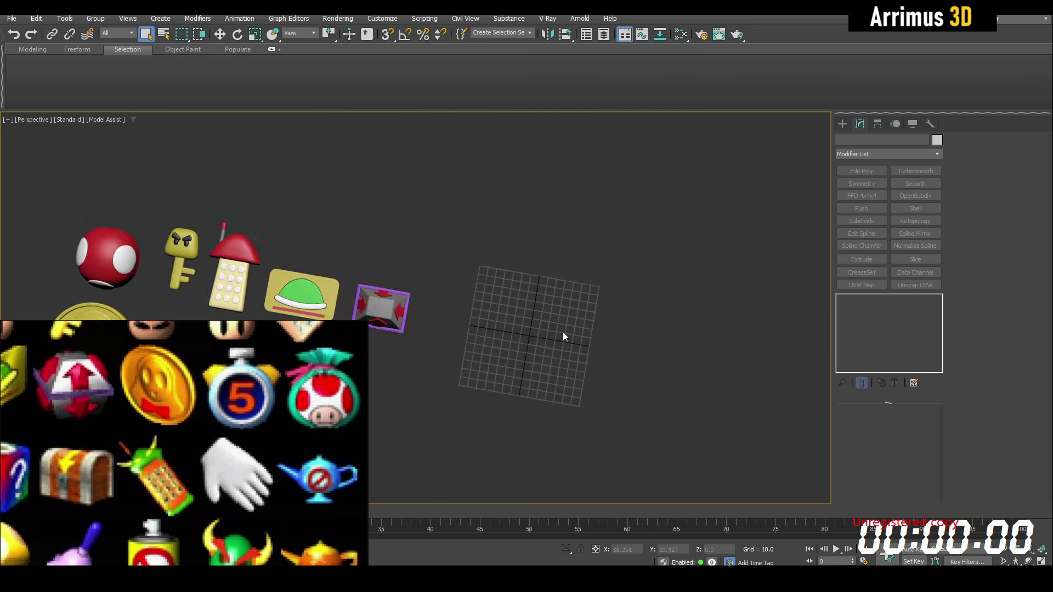
{"action": "scroll", "coordinate": [564, 335], "scroll_direction": "up", "scroll_amount": 3}
{"action": "right_click", "coordinate": [908, 535]}
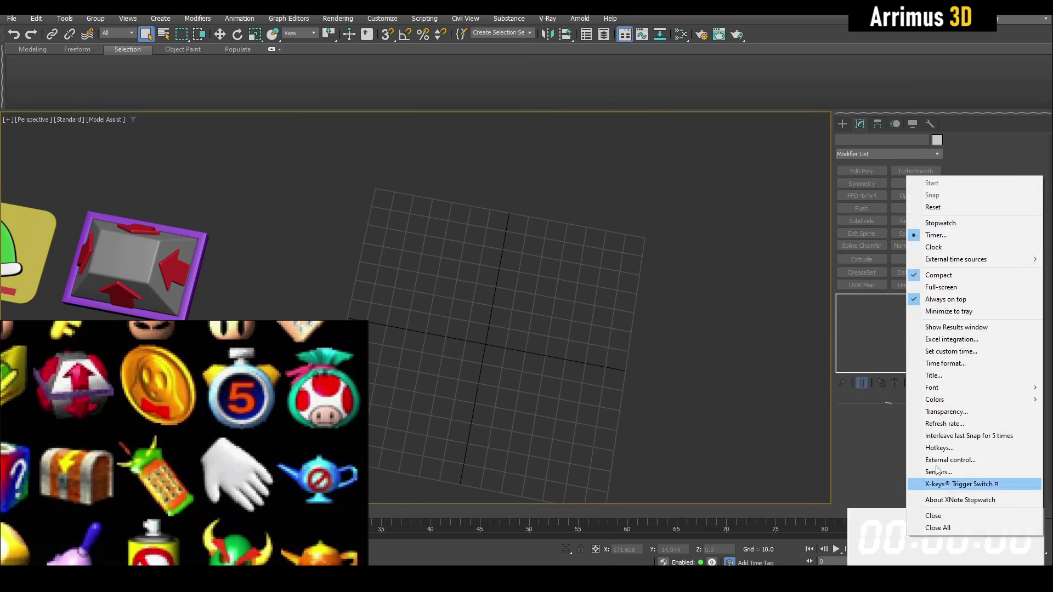
{"action": "left_click", "coordinate": [943, 208]}
{"action": "middle_click_drag", "start_coordinate": [704, 364], "coordinate": [750, 315], "text": "alt"}
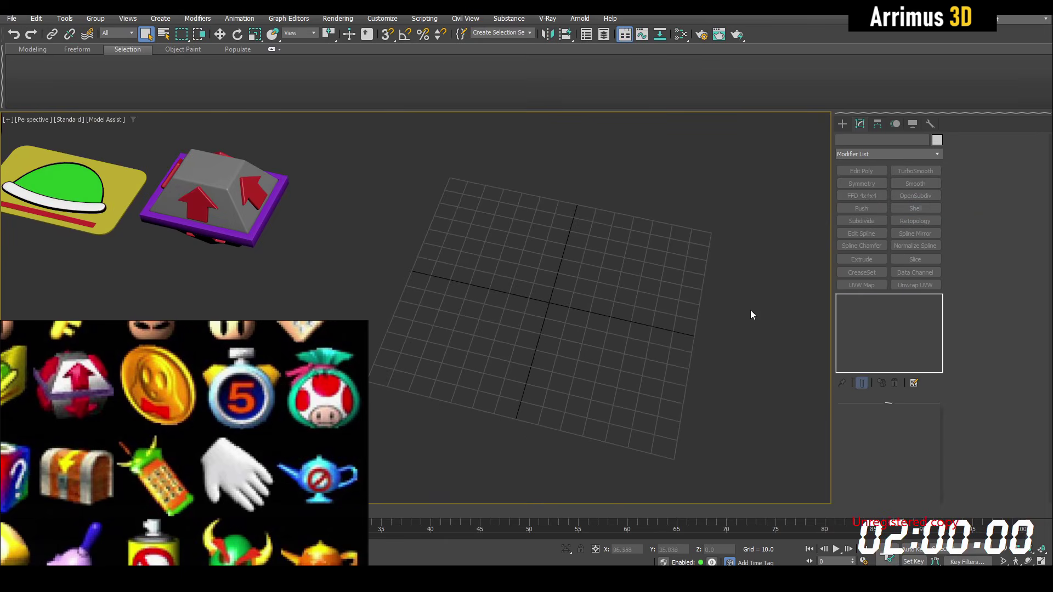
{"action": "right_click", "coordinate": [924, 532]}
{"action": "left_click", "coordinate": [941, 182]}
Create a sphere with a radius of about 45 near the centre of the empty grid
{"action": "middle_click_drag", "start_coordinate": [647, 290], "coordinate": [491, 340], "text": "alt"}
{"action": "key", "text": "s"}
{"action": "scroll", "coordinate": [492, 340], "scroll_direction": "up", "scroll_amount": 3}
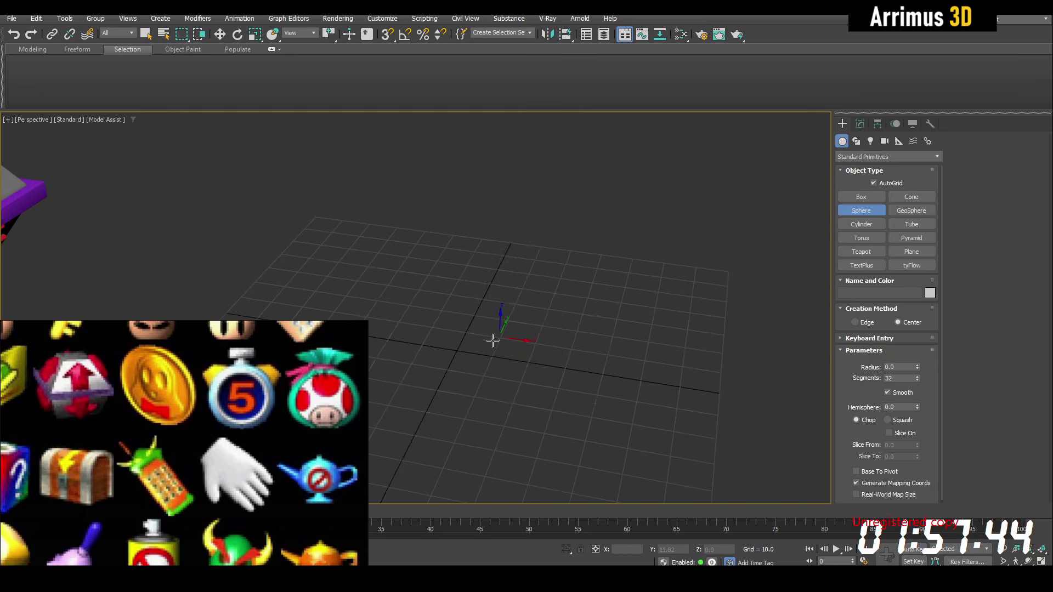
{"action": "left_click_drag", "start_coordinate": [489, 344], "coordinate": [551, 280]}
{"action": "right_click", "coordinate": [551, 280]}
{"action": "key", "text": "F4"}
{"action": "scroll", "coordinate": [551, 280], "scroll_direction": "down", "scroll_amount": 3}
{"action": "key", "text": "w"}
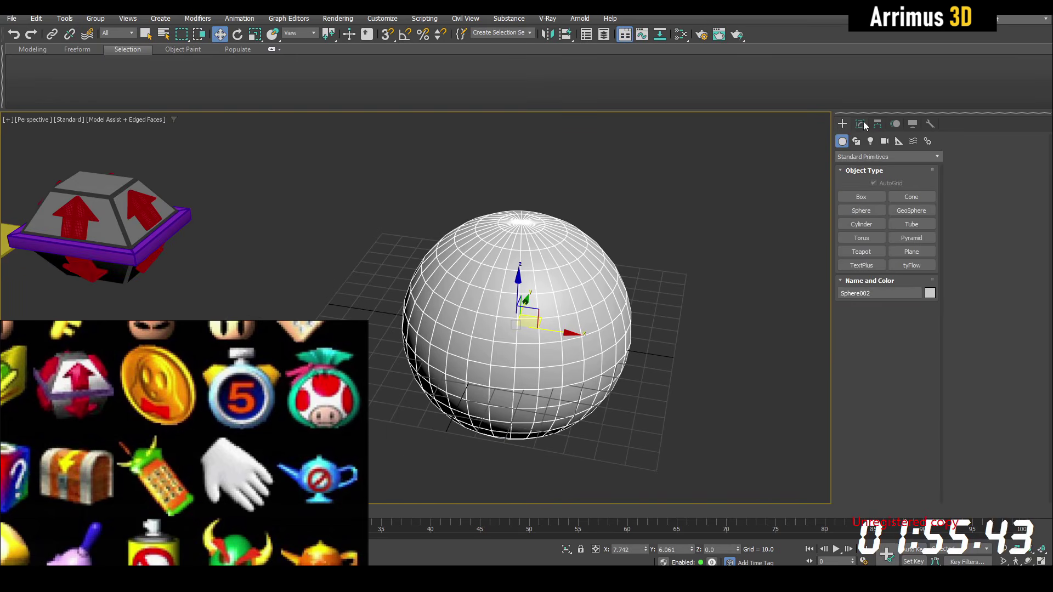
Move the sphere to about X -6.4 and raise it to about Z 60.9 above the grid
{"action": "left_click", "coordinate": [860, 124]}
{"action": "middle_click_drag", "start_coordinate": [589, 294], "coordinate": [615, 277], "text": "alt"}
{"action": "left_click_drag", "start_coordinate": [590, 299], "coordinate": [553, 297]}
{"action": "middle_click_drag", "start_coordinate": [501, 260], "coordinate": [499, 277]}
{"action": "middle_click_drag", "start_coordinate": [660, 415], "coordinate": [503, 267], "text": "alt"}
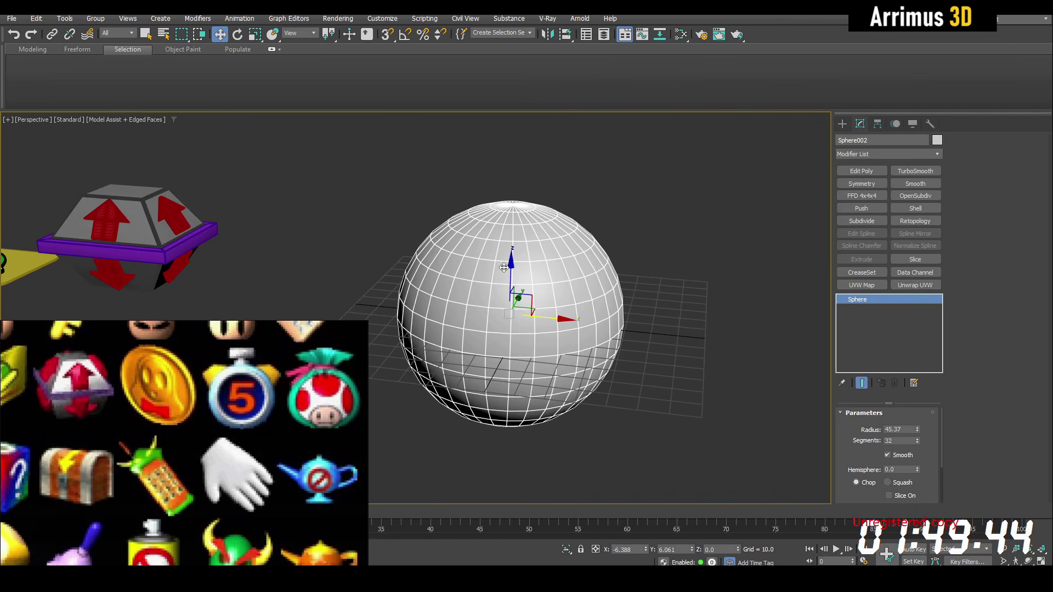
{"action": "left_click_drag", "start_coordinate": [508, 277], "coordinate": [512, 127]}
{"action": "middle_click_drag", "start_coordinate": [534, 159], "coordinate": [522, 277]}
Add an Edit Poly modifier to the sphere, select the polygons around its top pole and grow the selection by one ring
{"action": "key", "text": "ctrl+e"}
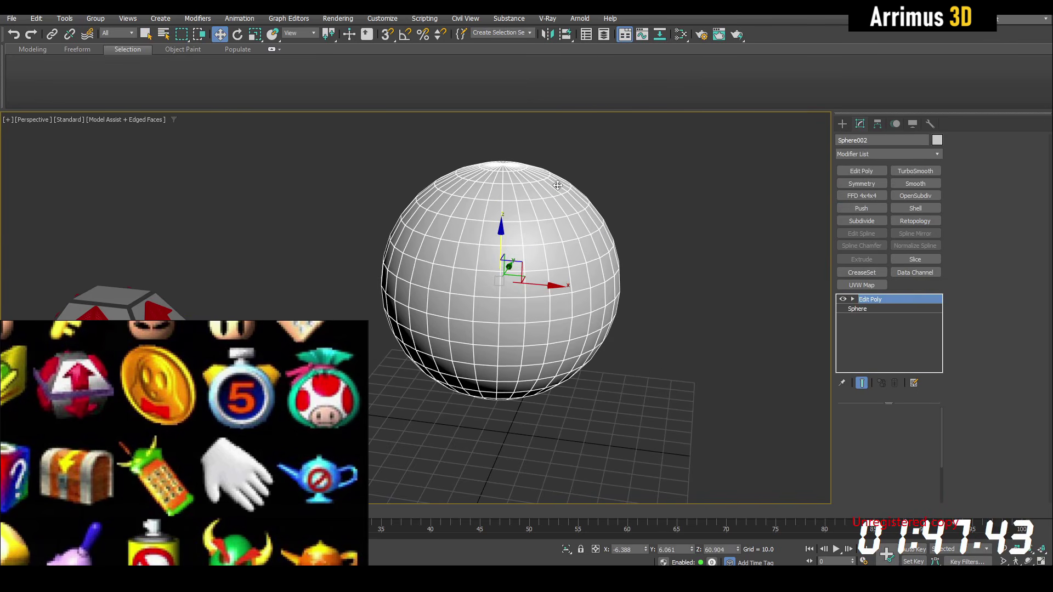
{"action": "key", "text": "4"}
{"action": "key", "text": "q"}
{"action": "middle_click_drag", "start_coordinate": [554, 183], "coordinate": [513, 209], "text": "alt"}
{"action": "scroll", "coordinate": [513, 208], "scroll_direction": "up", "scroll_amount": 5}
{"action": "key", "text": "1"}
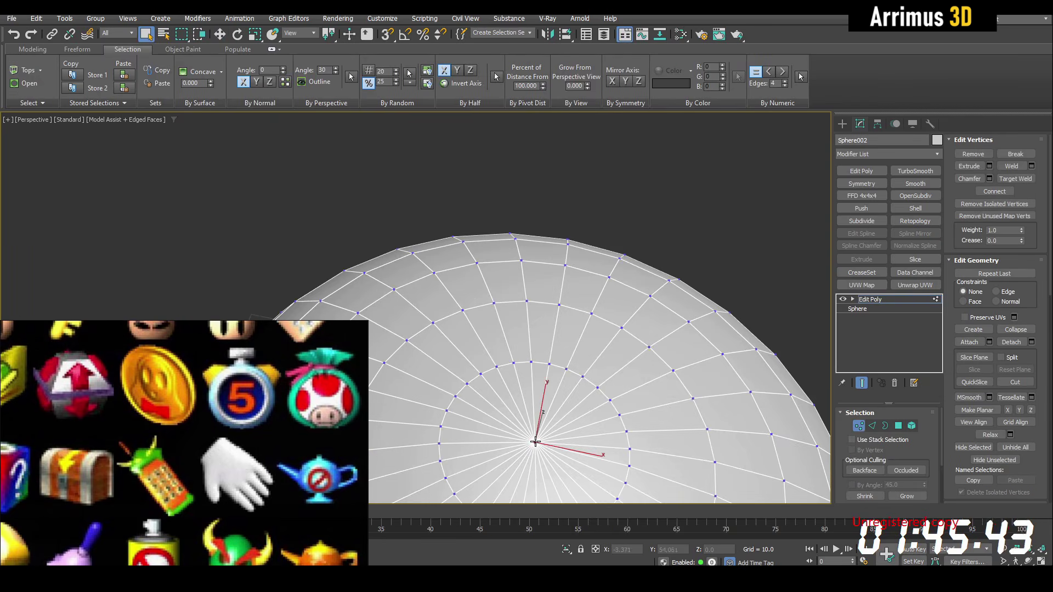
{"action": "left_click", "coordinate": [898, 429], "text": "ctrl"}
{"action": "middle_click_drag", "start_coordinate": [642, 364], "coordinate": [618, 227]}
{"action": "scroll", "coordinate": [627, 298], "scroll_direction": "down", "scroll_amount": 4}
{"action": "middle_click_drag", "start_coordinate": [686, 366], "coordinate": [687, 323], "text": "alt"}
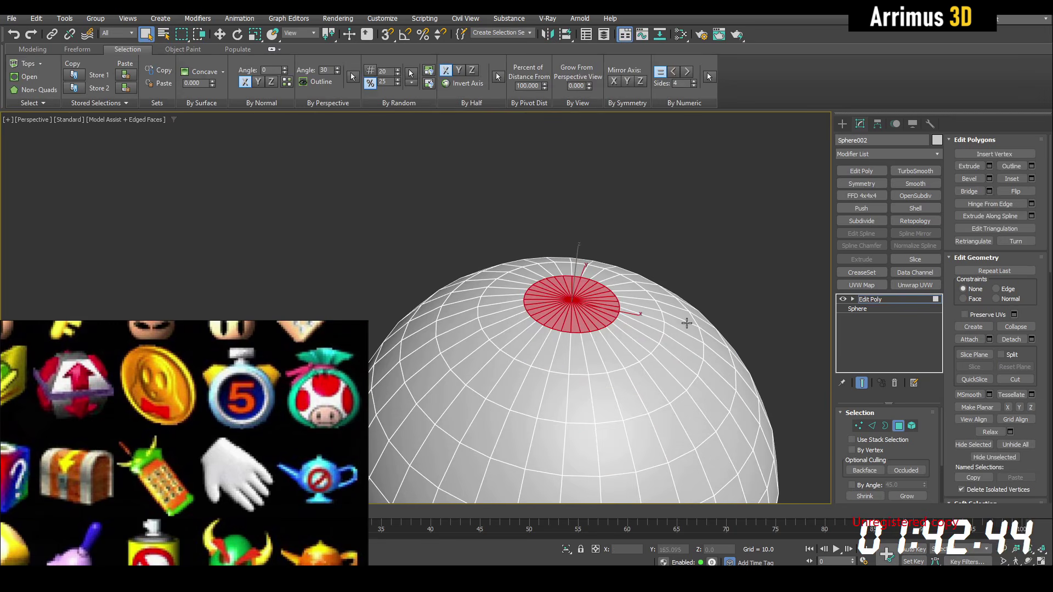
{"action": "left_click", "coordinate": [906, 496]}
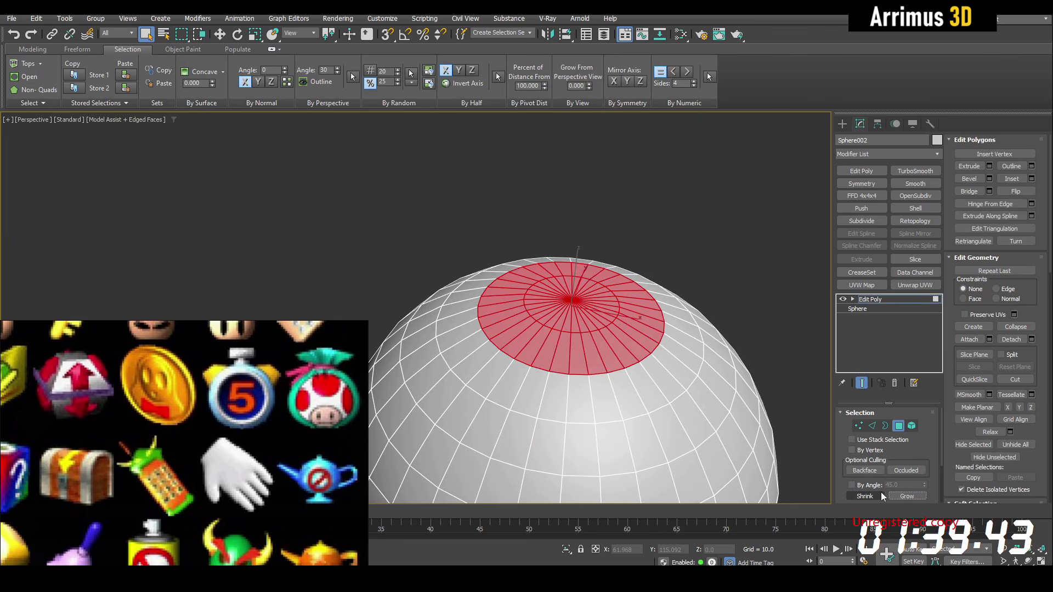
Extrude the sphere's top cap upward into a narrow neck and scale the upper end outward into a flared mouth
{"action": "key", "text": "w"}
{"action": "middle_click_drag", "start_coordinate": [608, 320], "coordinate": [579, 278], "text": "alt"}
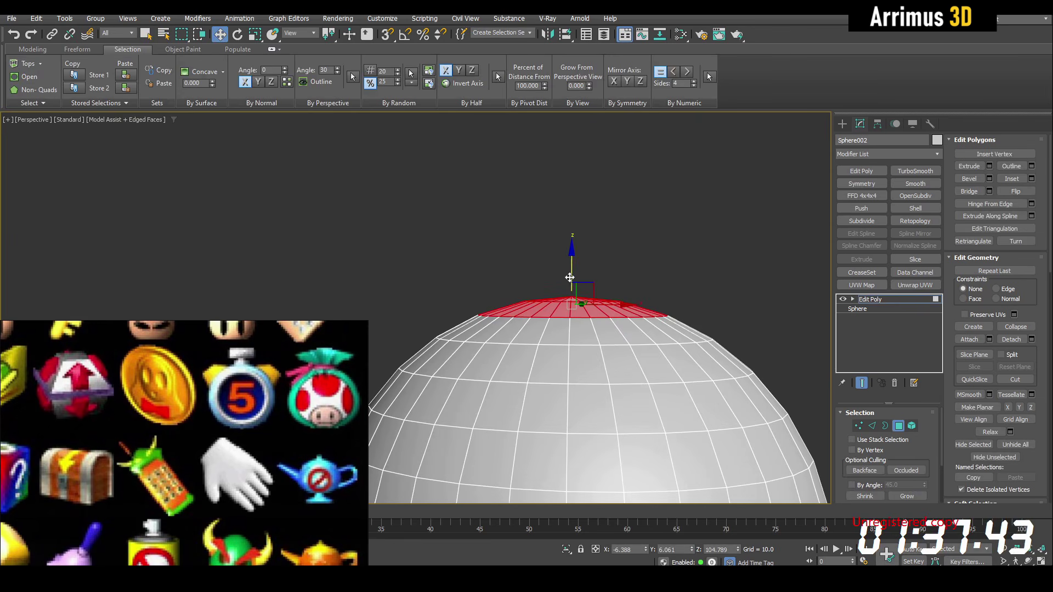
{"action": "left_click_drag", "start_coordinate": [574, 263], "coordinate": [572, 251]}
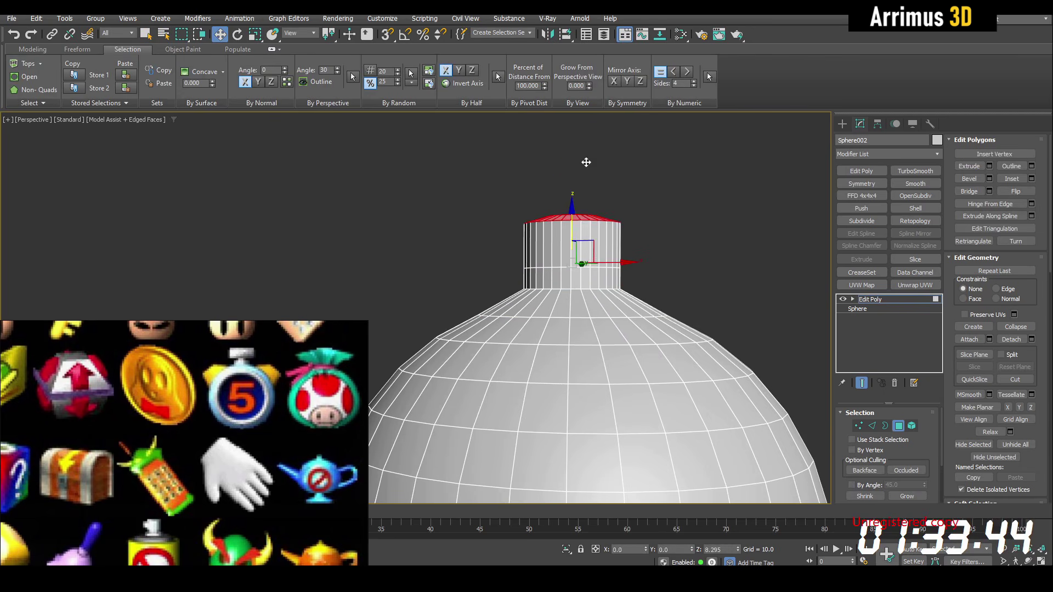
{"action": "left_click_drag", "start_coordinate": [578, 175], "coordinate": [599, 79]}
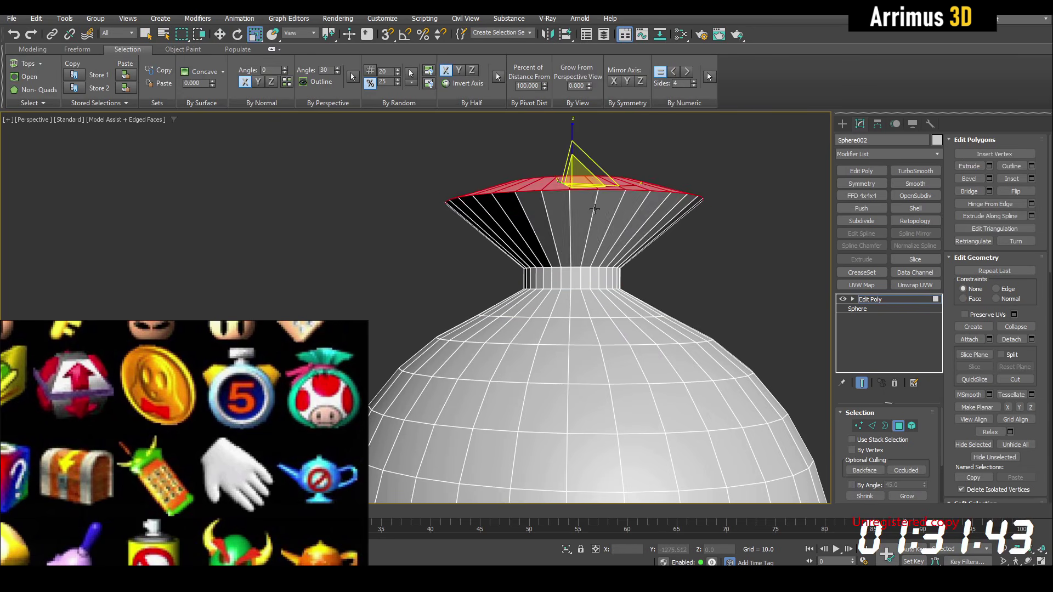
Delete the cap polygons to open the flared mouth of the bag
{"action": "key", "text": "q"}
{"action": "middle_click_drag", "start_coordinate": [592, 181], "coordinate": [592, 228], "text": "alt"}
{"action": "key", "text": "Delete"}
Insert two edge loops around the flared mouth and adjust the edge loop just below the neck
{"action": "key", "text": "2"}
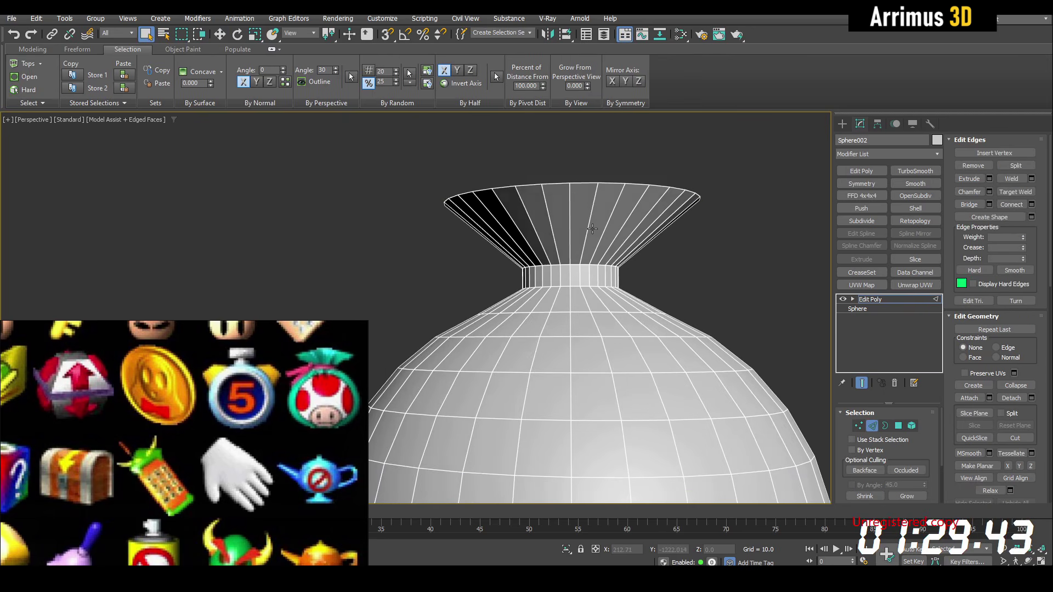
{"action": "left_click", "coordinate": [589, 224]}
{"action": "left_click", "coordinate": [593, 204]}
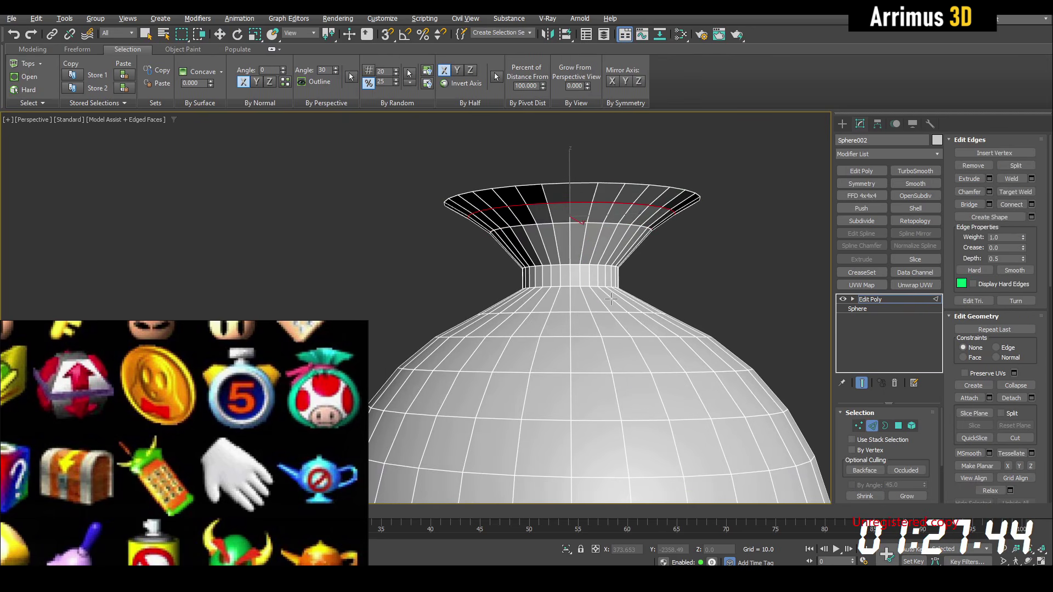
{"action": "middle_click_drag", "start_coordinate": [603, 281], "coordinate": [597, 256], "text": "alt"}
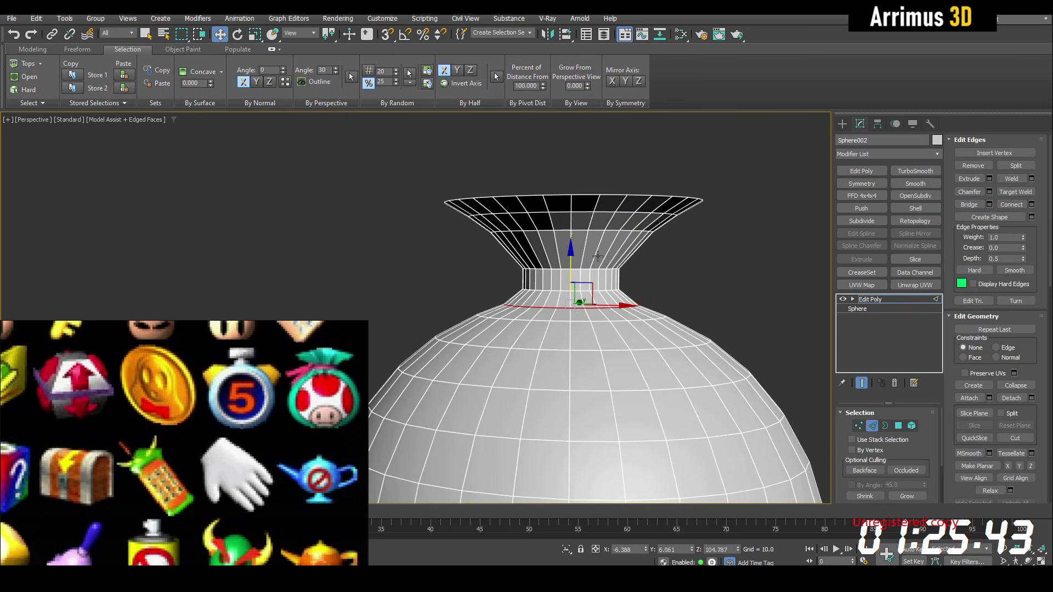
Select the full ring of polygons around the bag's neck and detach it as a clone, keeping the original polygons in place
{"action": "scroll", "coordinate": [586, 268], "scroll_direction": "up", "scroll_amount": 3}
{"action": "key", "text": "4"}
{"action": "key", "text": "q"}
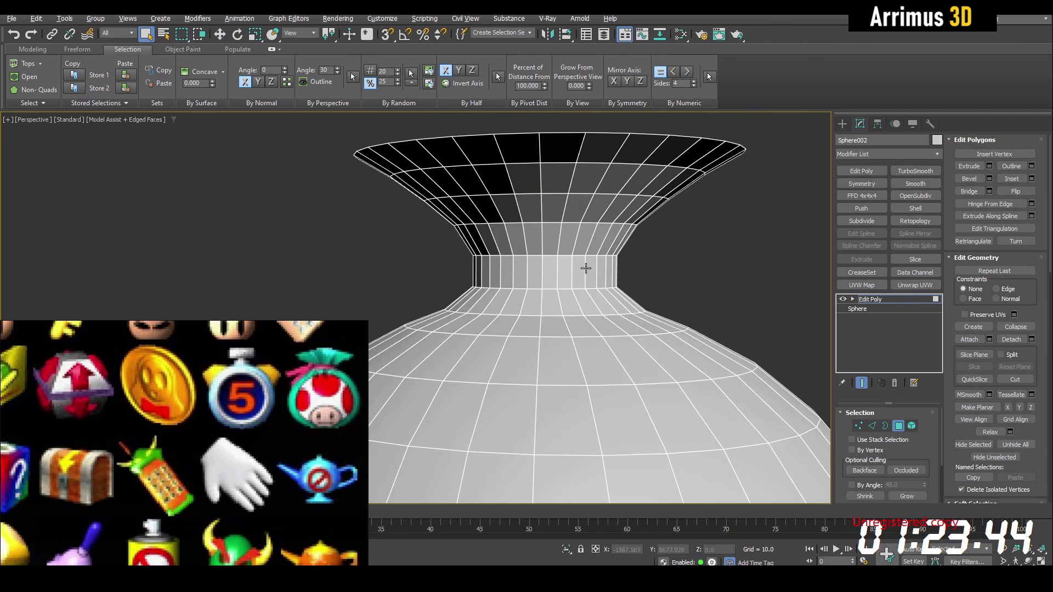
{"action": "left_click", "coordinate": [601, 272], "text": "shift"}
{"action": "middle_click_drag", "start_coordinate": [601, 272], "coordinate": [579, 314], "text": "alt"}
{"action": "key", "text": "alt+d"}
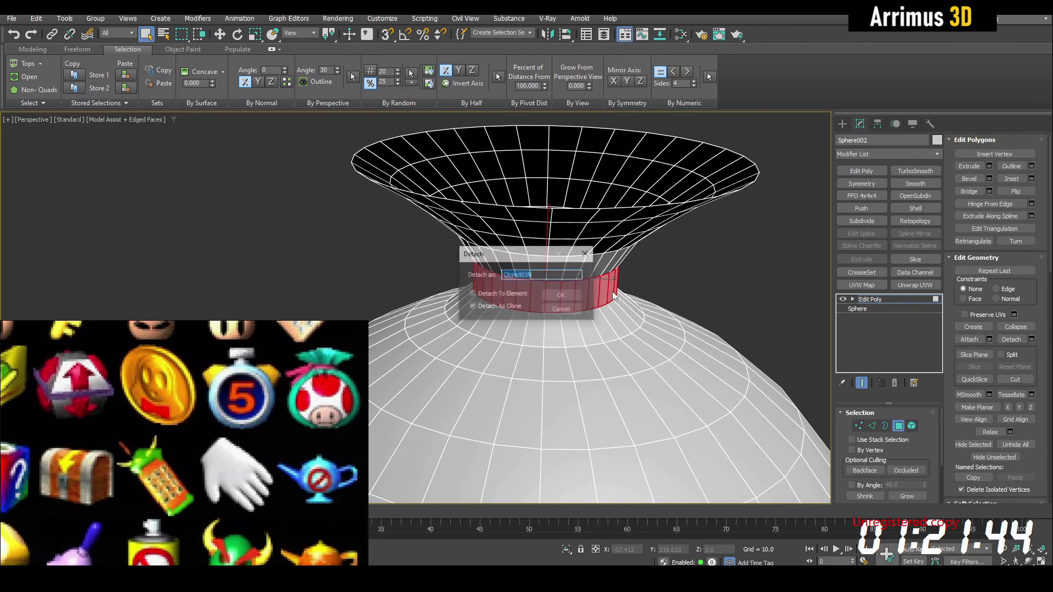
{"action": "left_click", "coordinate": [562, 295]}
Add a Shell modifier to the cloned neck ring and raise its outer amount to thicken it into a raised band
{"action": "left_click", "coordinate": [651, 331]}
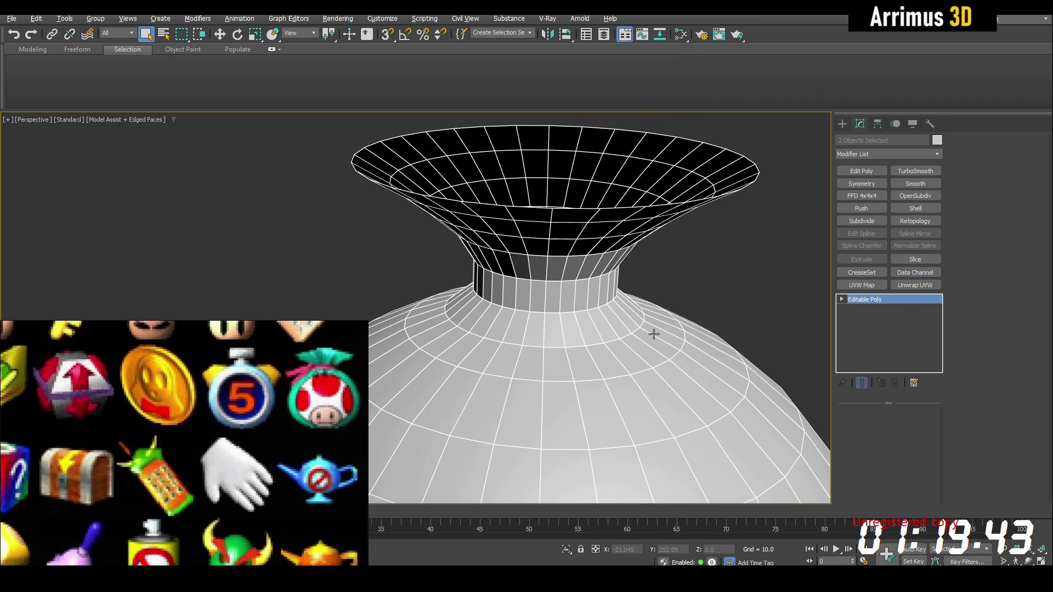
{"action": "left_click", "coordinate": [915, 208]}
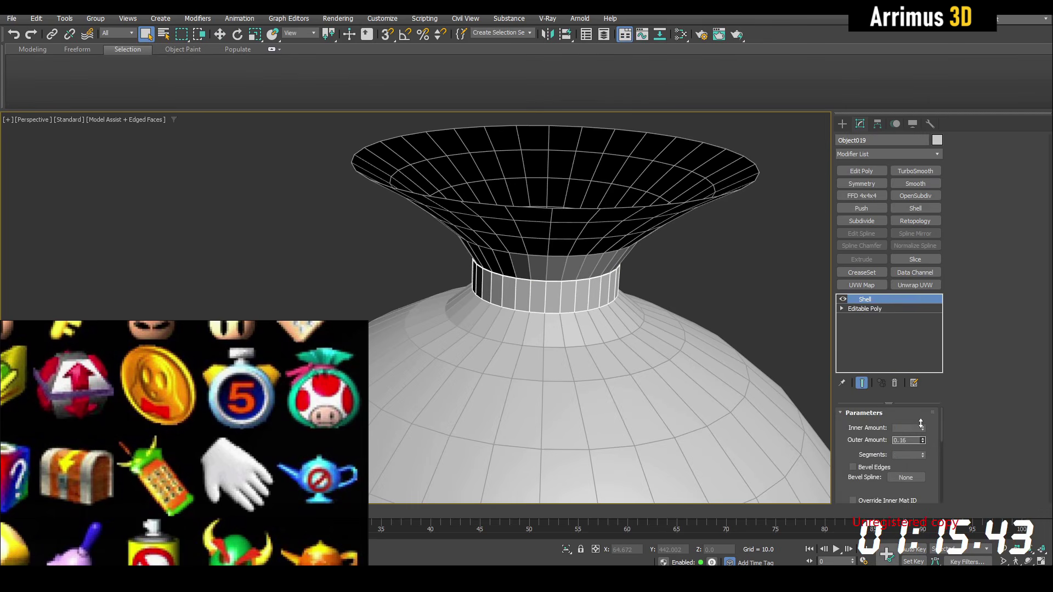
{"action": "left_click_drag", "start_coordinate": [930, 369], "coordinate": [929, 358]}
{"action": "middle_click_drag", "start_coordinate": [582, 319], "coordinate": [612, 261]}
Create a small 32-segment sphere with AutoGrid on the outer side of the neck band as the tie's knot
{"action": "key", "text": "s"}
{"action": "middle_click_drag", "start_coordinate": [552, 240], "coordinate": [573, 271]}
{"action": "scroll", "coordinate": [574, 257], "scroll_direction": "up", "scroll_amount": 3}
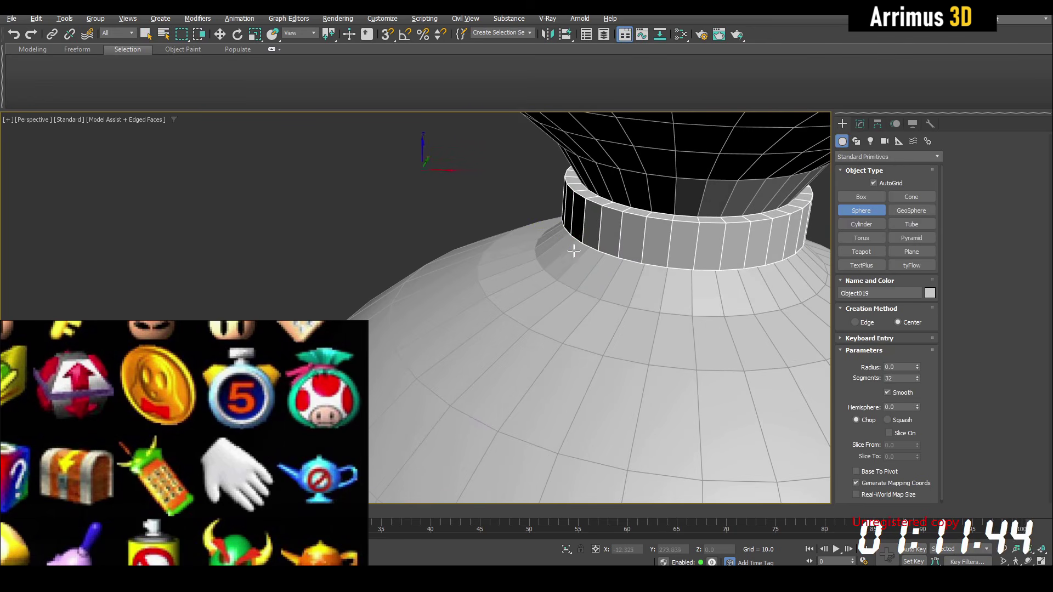
{"action": "left_click_drag", "start_coordinate": [576, 207], "coordinate": [589, 165]}
{"action": "right_click", "coordinate": [590, 176]}
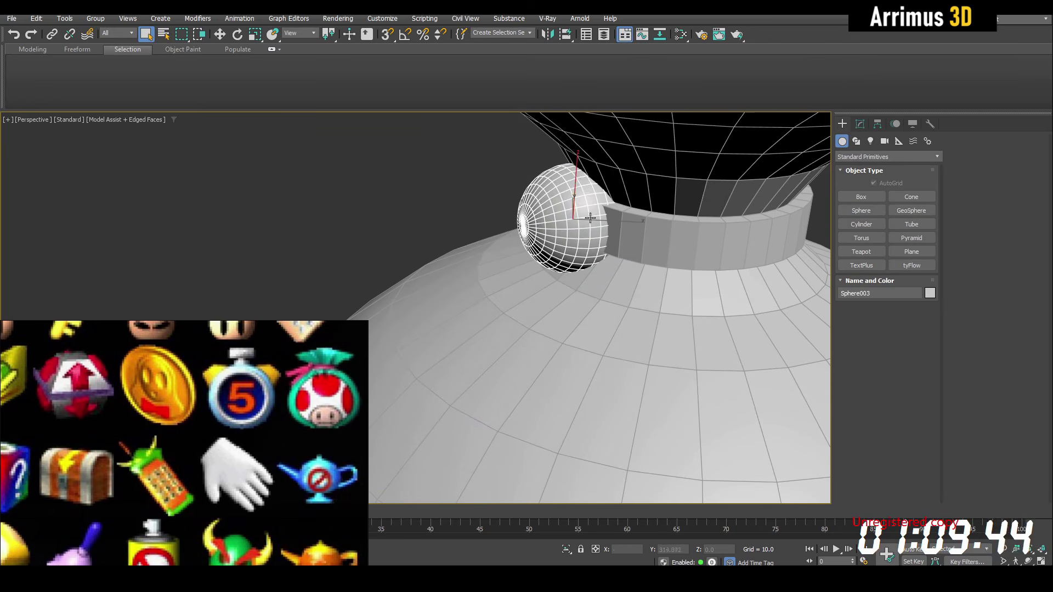
Add an Edit Poly modifier to the neck band and detach the outer polygon beside the knot sphere as a clone
{"action": "middle_click_drag", "start_coordinate": [590, 214], "coordinate": [645, 201], "text": "alt"}
{"action": "left_click", "coordinate": [657, 256]}
{"action": "left_click", "coordinate": [859, 128]}
{"action": "key", "text": "e"}
{"action": "key", "text": "4"}
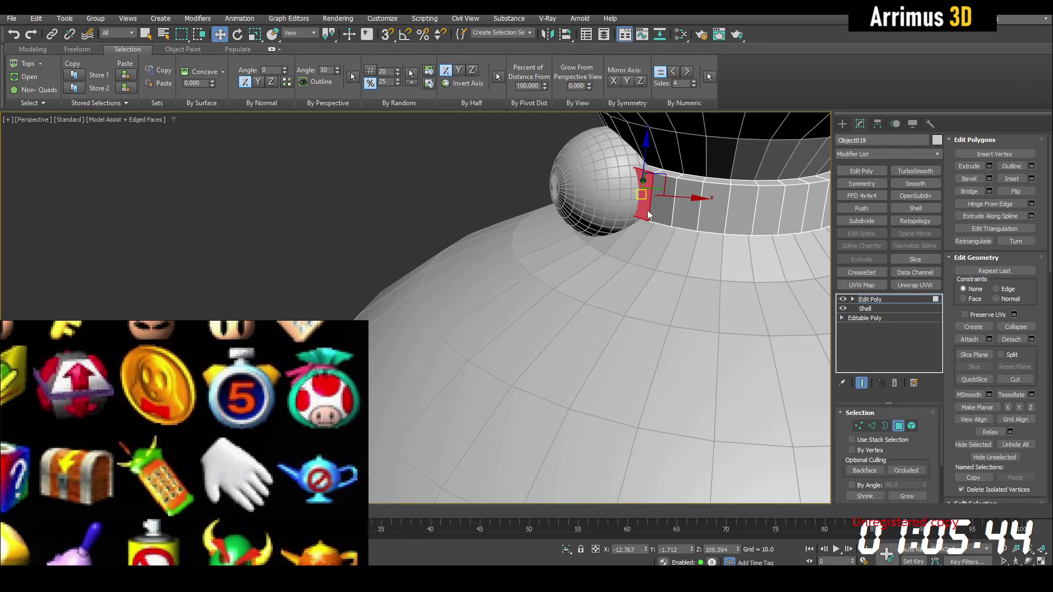
{"action": "key", "text": "d"}
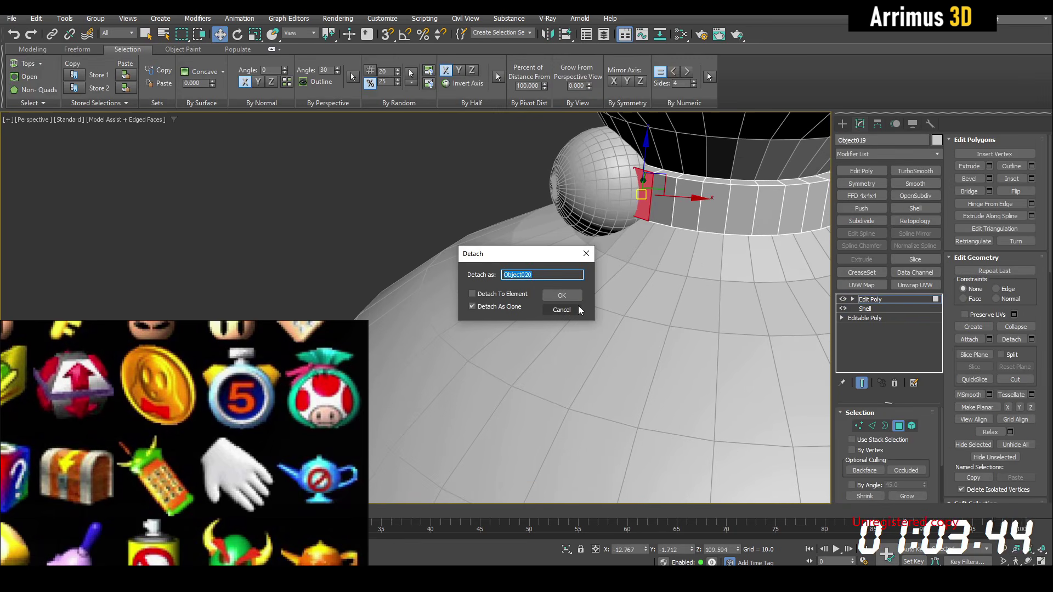
{"action": "left_click", "coordinate": [570, 299]}
Leave polygon editing on the neck band and select the cloned single polygon beside the knot sphere
{"action": "key", "text": "4"}
{"action": "key", "text": "q"}
{"action": "left_click", "coordinate": [647, 198]}
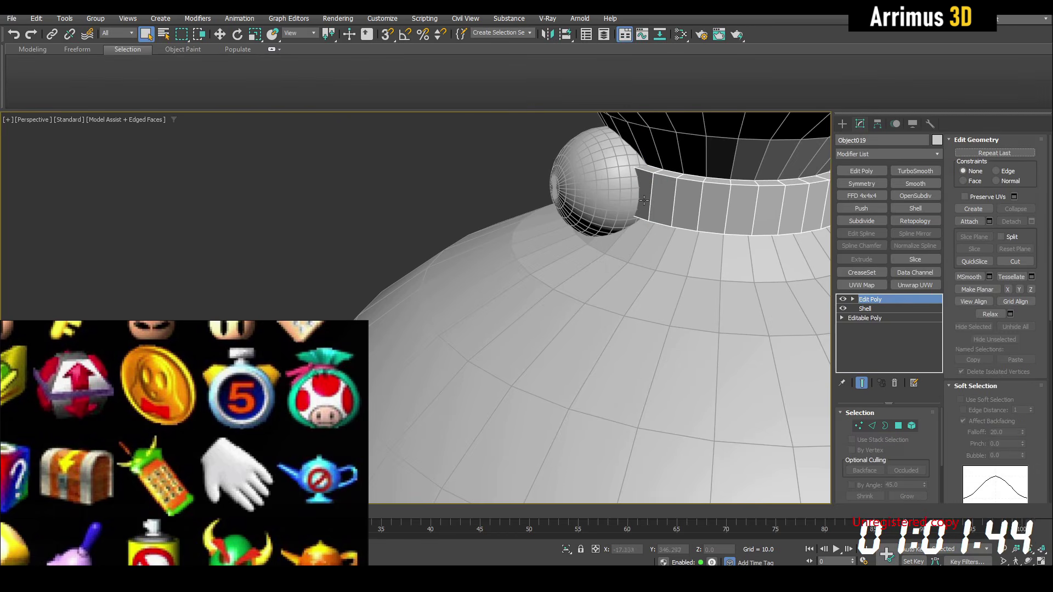
{"action": "left_click", "coordinate": [649, 198]}
{"action": "left_click", "coordinate": [648, 198]}
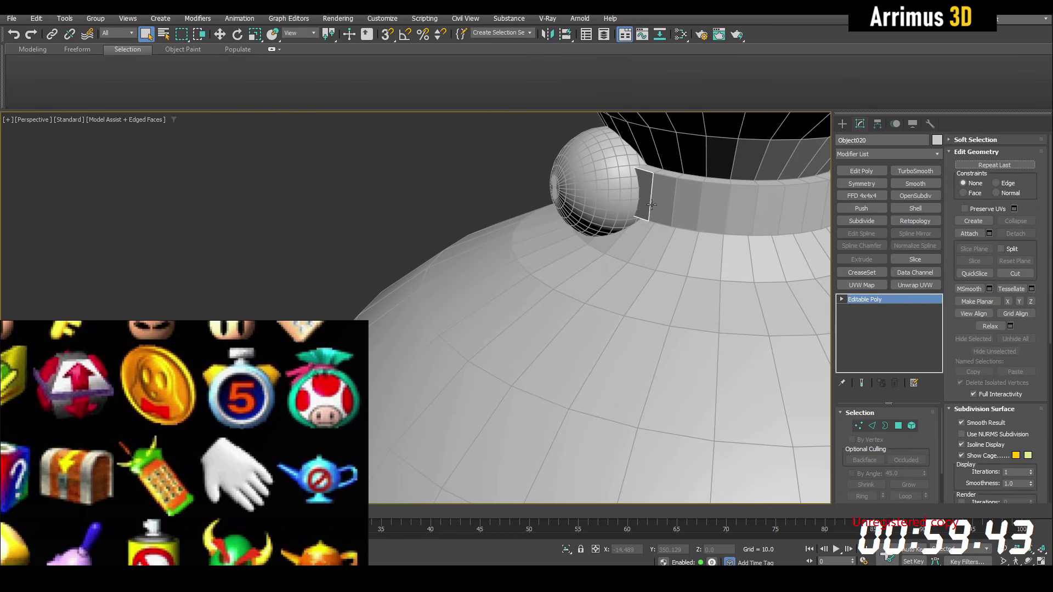
Add an Edit Poly modifier to the small collar face and move it to the outer side of the knot sphere
{"action": "middle_click_drag", "start_coordinate": [651, 202], "coordinate": [611, 239]}
{"action": "key", "text": "e"}
{"action": "key", "text": "1"}
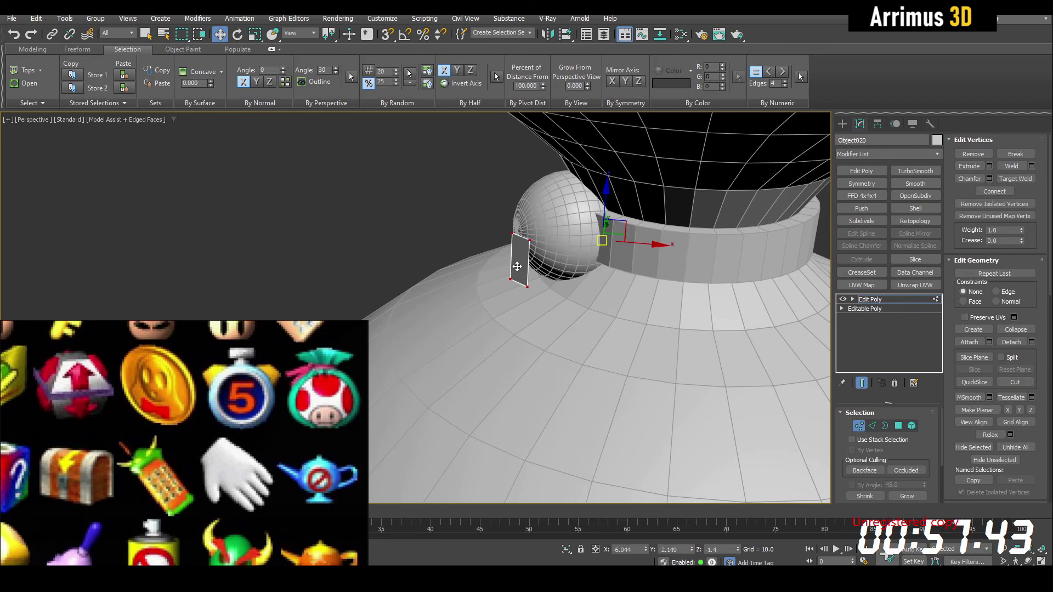
{"action": "scroll", "coordinate": [517, 267], "scroll_direction": "down", "scroll_amount": 5}
Pull the small face's outer edge away from the knot into a long ribbon strip slanting down over the bag's shoulder
{"action": "key", "text": "2"}
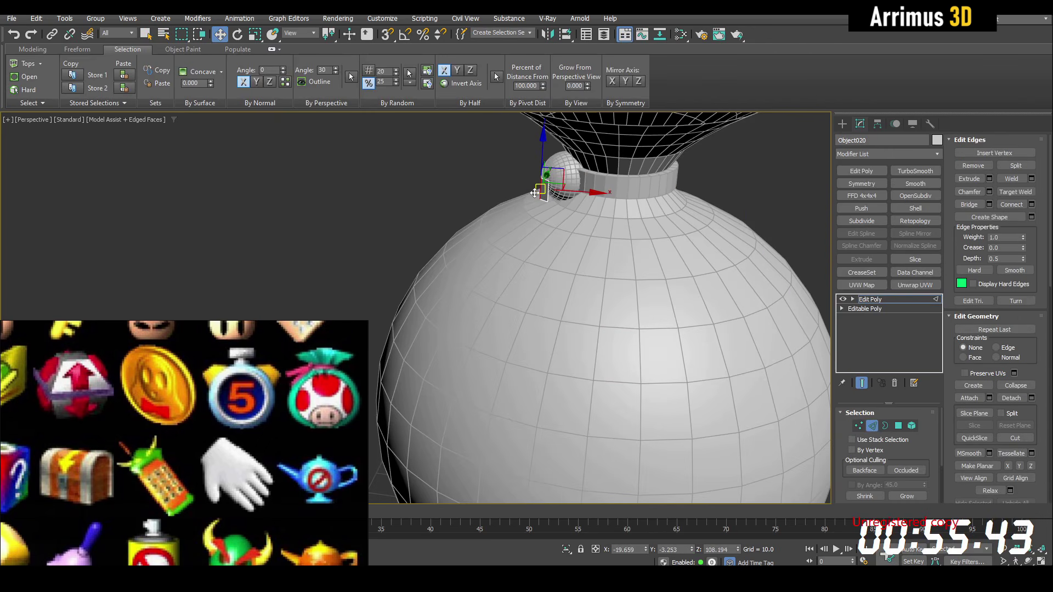
{"action": "middle_click_drag", "start_coordinate": [490, 238], "coordinate": [510, 285], "text": "alt"}
{"action": "scroll", "coordinate": [510, 285], "scroll_direction": "up", "scroll_amount": 2}
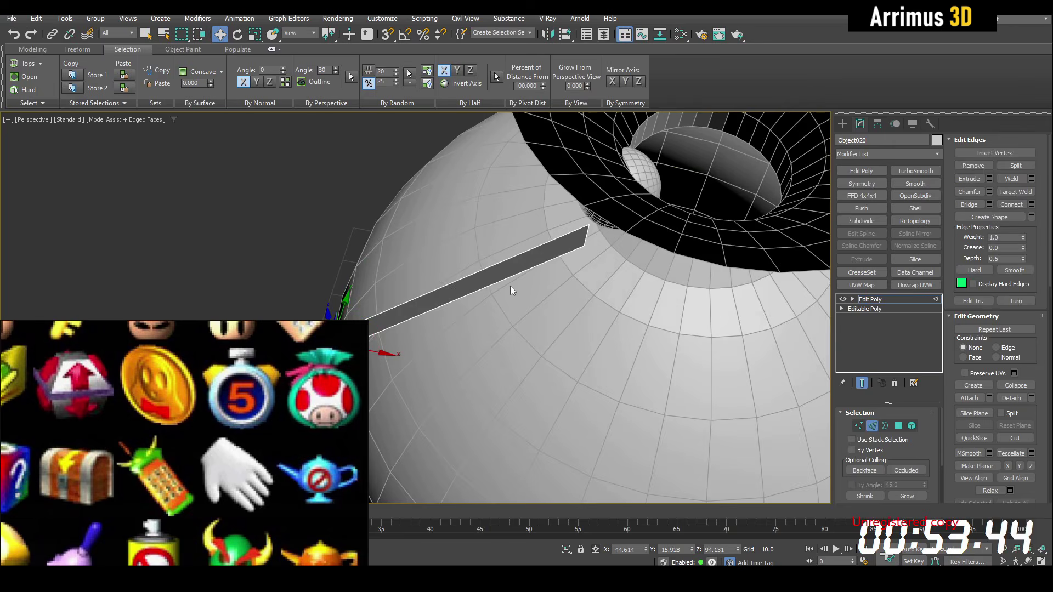
{"action": "key", "text": "1"}
{"action": "key", "text": "shift+s"}
{"action": "scroll", "coordinate": [596, 261], "scroll_direction": "down", "scroll_amount": 2}
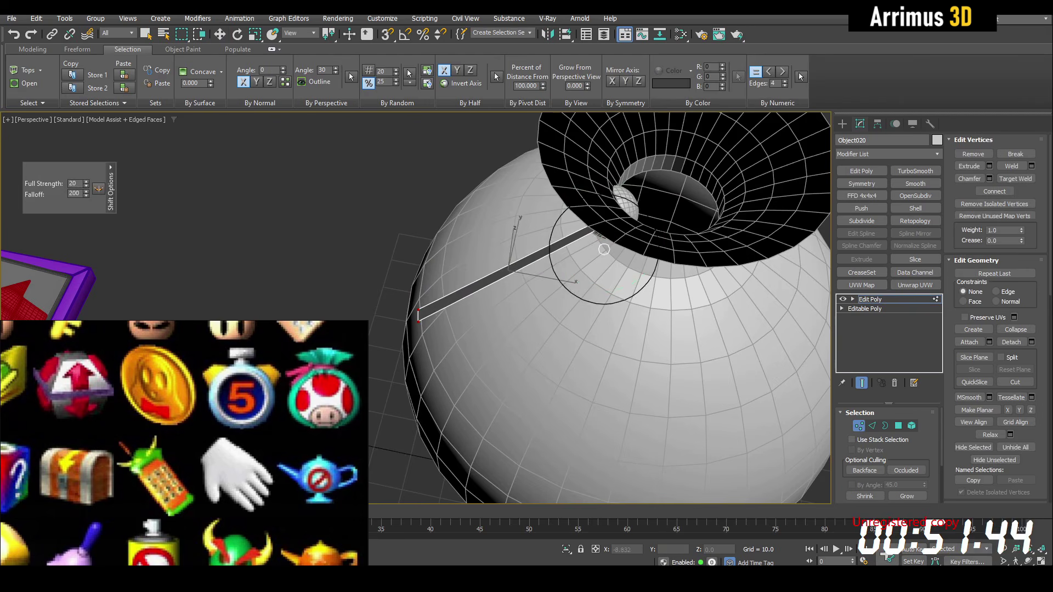
{"action": "middle_click_drag", "start_coordinate": [603, 250], "coordinate": [588, 216], "text": "alt"}
Connect the ribbon strip's two long edges with 6 segments
{"action": "key", "text": "2"}
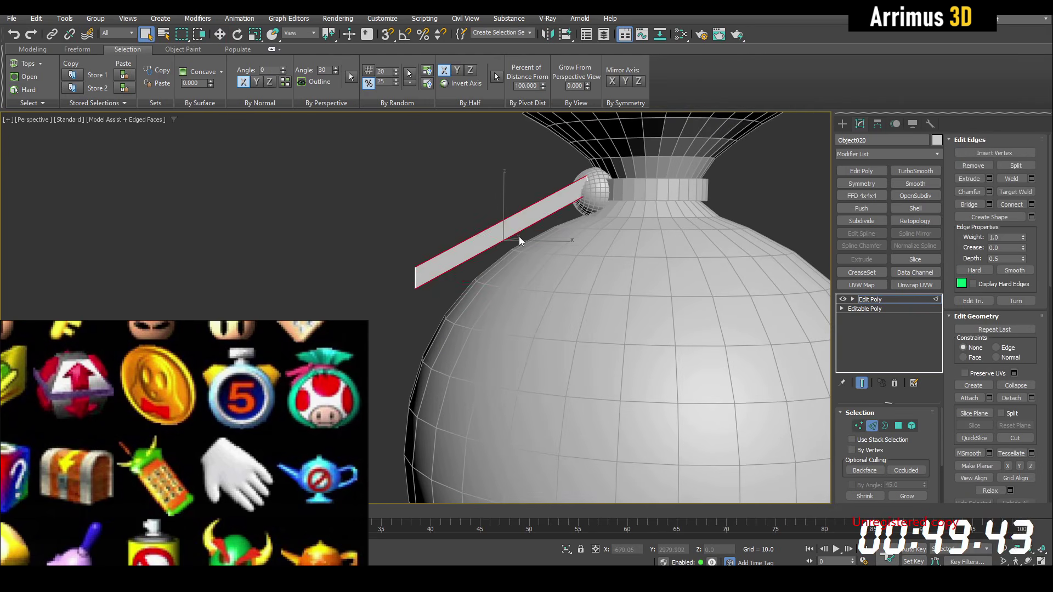
{"action": "key", "text": "ctrl+shift+e"}
{"action": "type", "text": "6"}
{"action": "left_click", "coordinate": [543, 322]}
{"action": "middle_click_drag", "start_coordinate": [527, 293], "coordinate": [538, 291]}
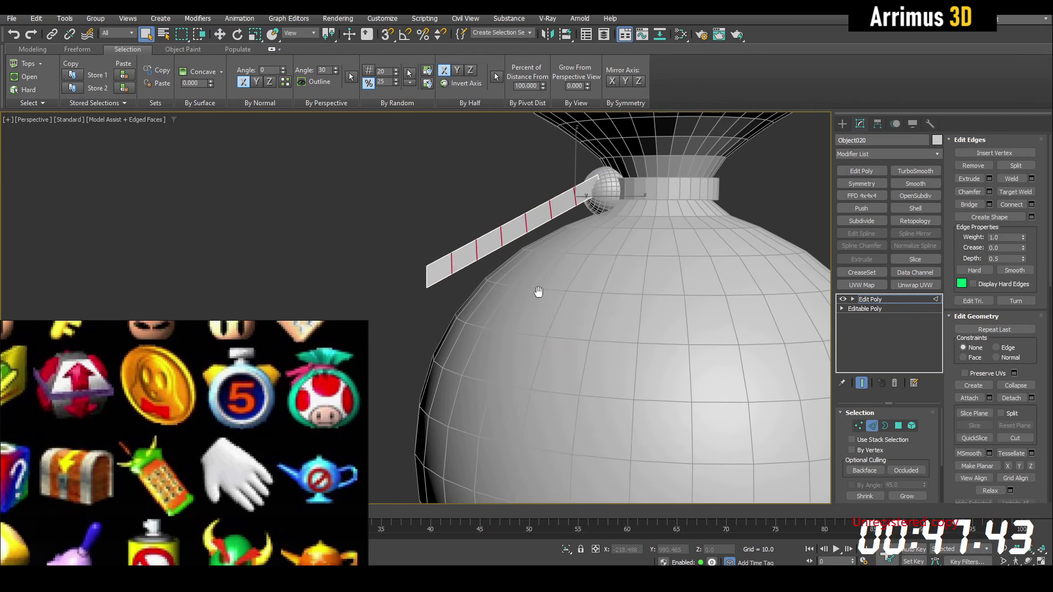
Add another Edit Poly modifier to the ribbon and bend its segments into a wavy, drooping shape with the Shift brush
{"action": "key", "text": "2"}
{"action": "key", "text": "shift+e"}
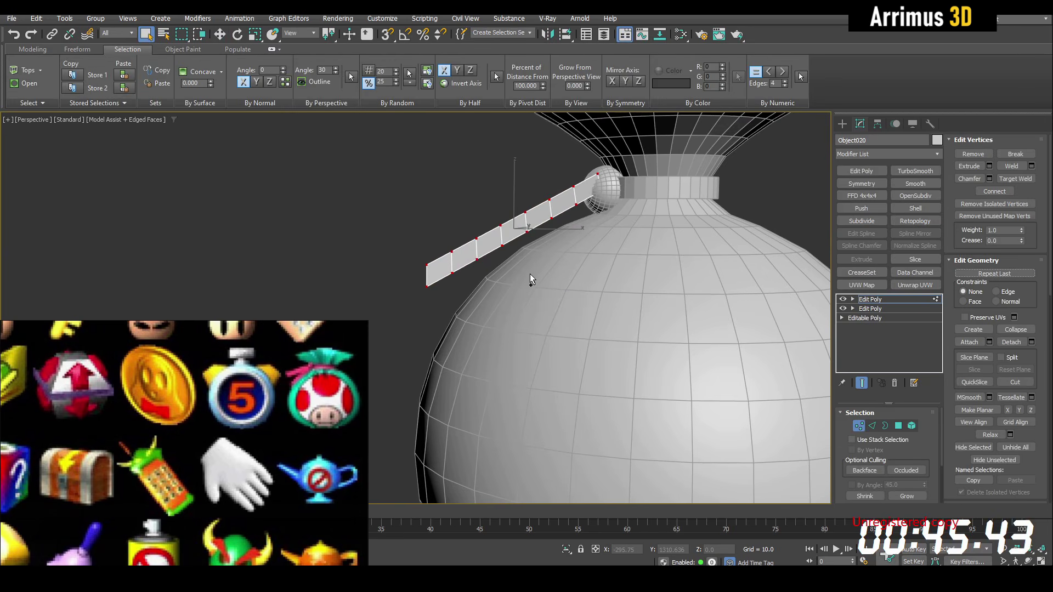
{"action": "key", "text": "alt+s"}
{"action": "left_click_drag", "start_coordinate": [454, 274], "coordinate": [459, 311]}
{"action": "mouse_move", "coordinate": [507, 251]}
{"action": "left_mouse_down"}
{"action": "mouse_move", "coordinate": [495, 239]}
{"action": "mouse_move", "coordinate": [551, 212]}
{"action": "left_mouse_up"}
{"action": "mouse_move", "coordinate": [550, 211]}
{"action": "middle_mouse_down", "text": "alt"}
{"action": "mouse_move", "coordinate": [543, 297]}
{"action": "mouse_move", "coordinate": [533, 295]}
{"action": "mouse_move", "coordinate": [547, 288]}
{"action": "middle_mouse_up", "text": "alt"}
{"action": "key", "text": "w"}
{"action": "key", "text": "1"}
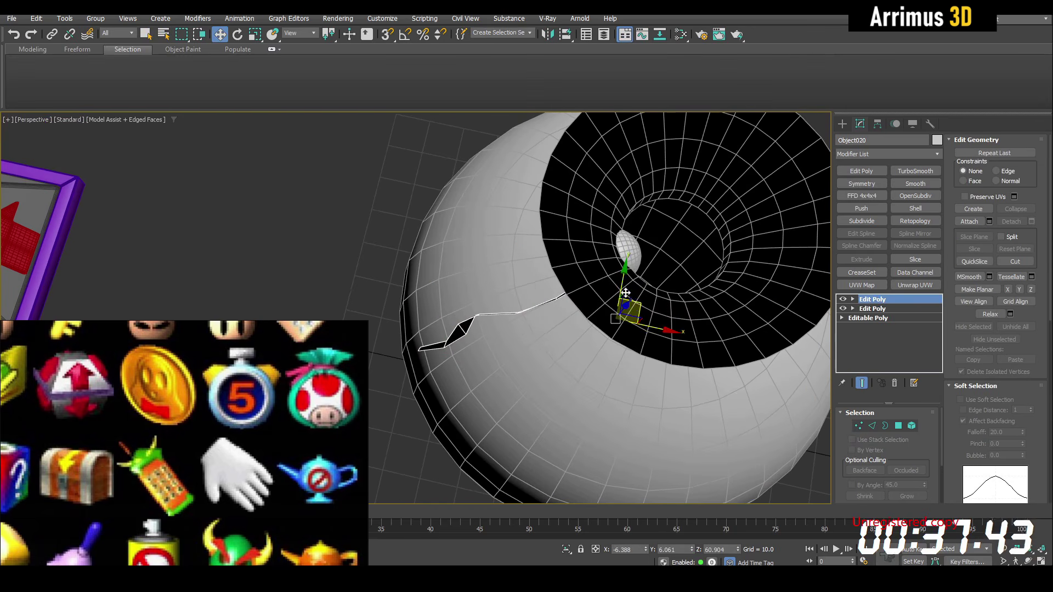
Clone the bent ribbon just behind the original and add an Edit Poly modifier to the copy
{"action": "left_click_drag", "start_coordinate": [625, 293], "coordinate": [608, 275], "text": "shift"}
{"action": "left_click", "coordinate": [528, 337]}
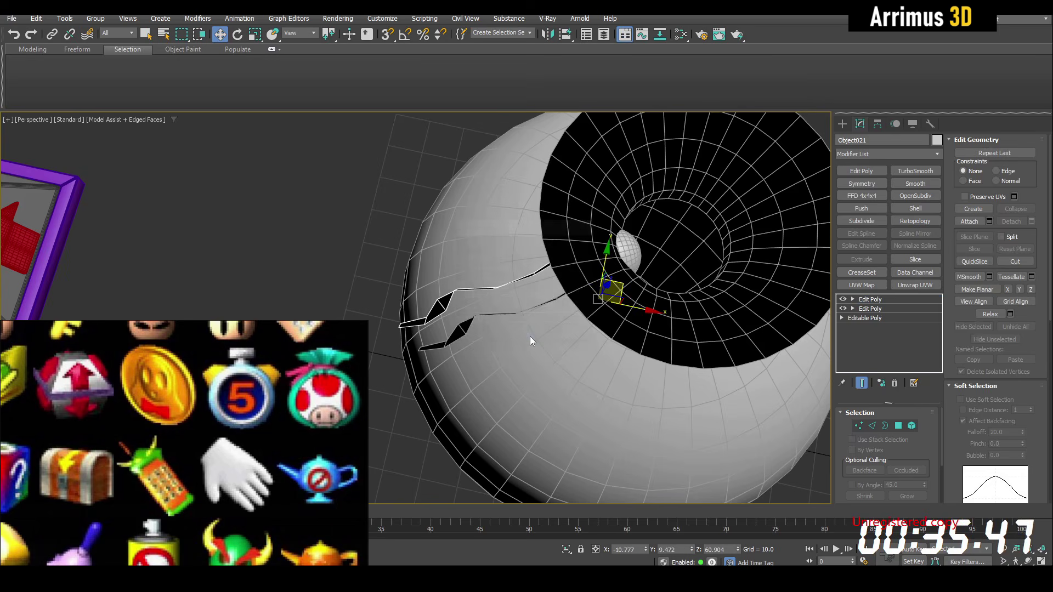
{"action": "key", "text": "ctrl+e"}
{"action": "key", "text": "1"}
Reshape the copied ribbon with the Shift brush so it lifts above the original and its end flares farther out
{"action": "middle_click_drag", "start_coordinate": [477, 329], "coordinate": [538, 324], "text": "alt"}
{"action": "left_click", "coordinate": [537, 324]}
{"action": "key", "text": "shift+s"}
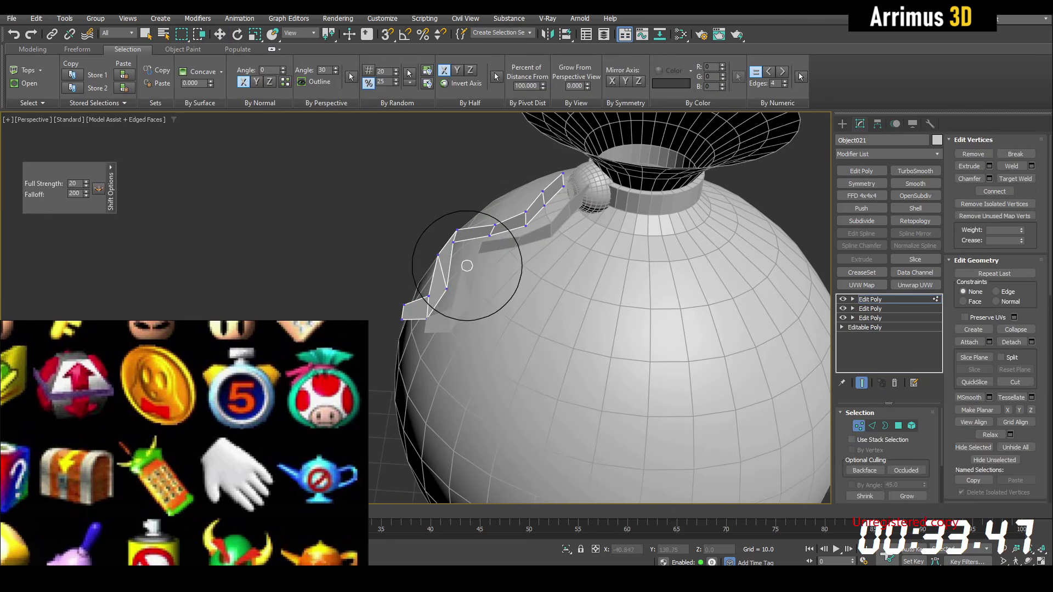
{"action": "scroll", "coordinate": [466, 265], "scroll_direction": "down", "scroll_amount": 3}
{"action": "mouse_move", "coordinate": [466, 265]}
{"action": "middle_mouse_down", "text": "alt"}
{"action": "mouse_move", "coordinate": [484, 299]}
{"action": "mouse_move", "coordinate": [486, 278]}
{"action": "middle_mouse_up", "text": "alt"}
{"action": "left_click_drag", "start_coordinate": [447, 290], "coordinate": [410, 290]}
{"action": "mouse_move", "coordinate": [410, 290]}
{"action": "middle_mouse_down", "text": "alt"}
{"action": "mouse_move", "coordinate": [430, 274]}
{"action": "mouse_move", "coordinate": [404, 255]}
{"action": "middle_mouse_up", "text": "alt"}
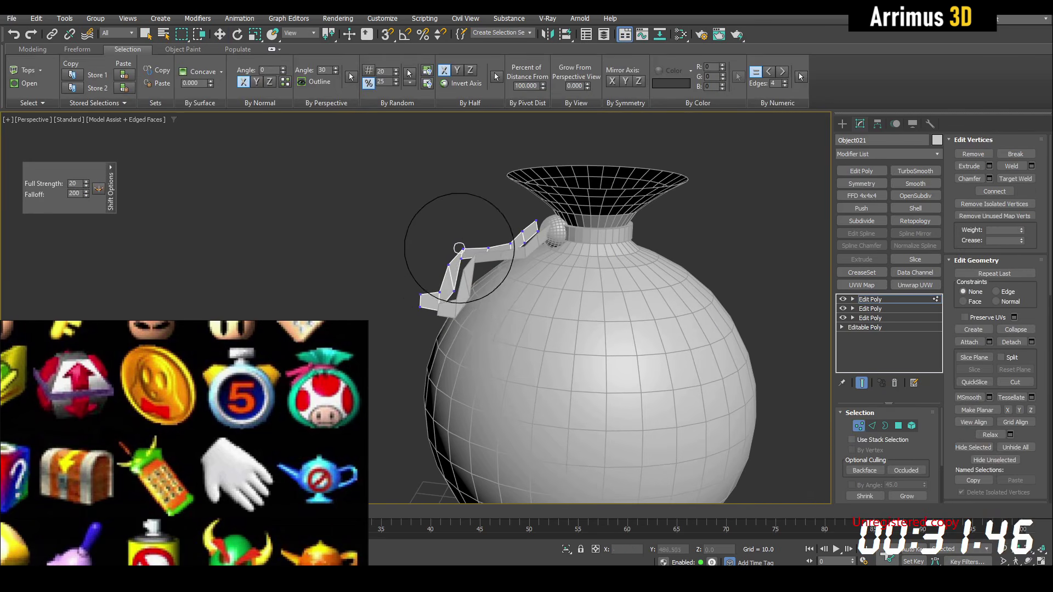
{"action": "left_click_drag", "start_coordinate": [460, 247], "coordinate": [455, 229]}
{"action": "left_click_drag", "start_coordinate": [456, 302], "coordinate": [420, 284]}
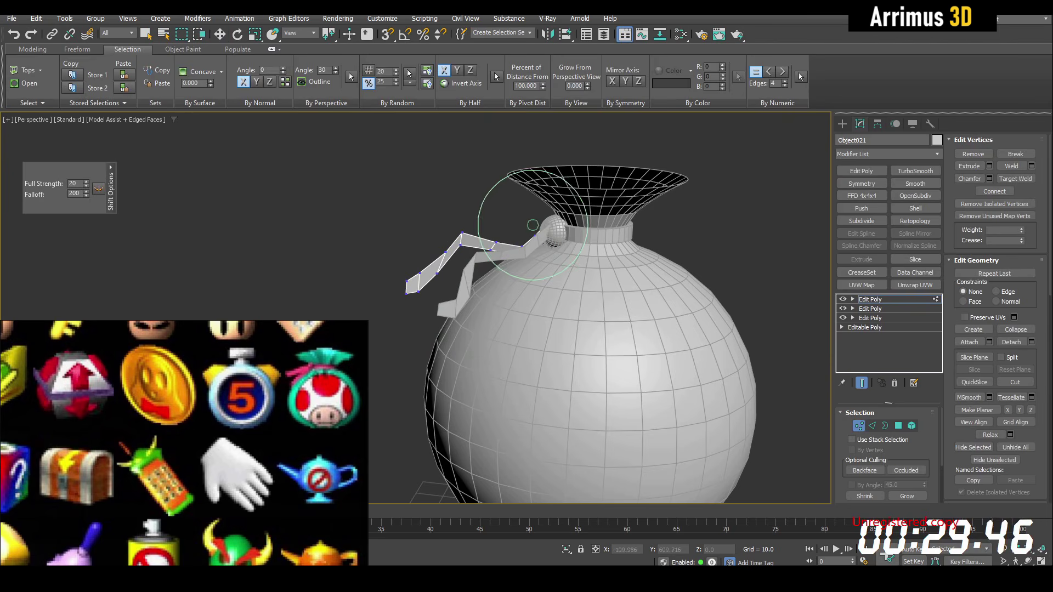
{"action": "key", "text": "w"}
{"action": "middle_click_drag", "start_coordinate": [595, 236], "coordinate": [547, 202]}
{"action": "key", "text": "1"}
{"action": "key", "text": "q"}
Select the bag body, smooth it with TurboSmooth and start the PolyCloth V2 cloth brush on it
{"action": "left_click", "coordinate": [687, 208]}
{"action": "left_click", "coordinate": [618, 274]}
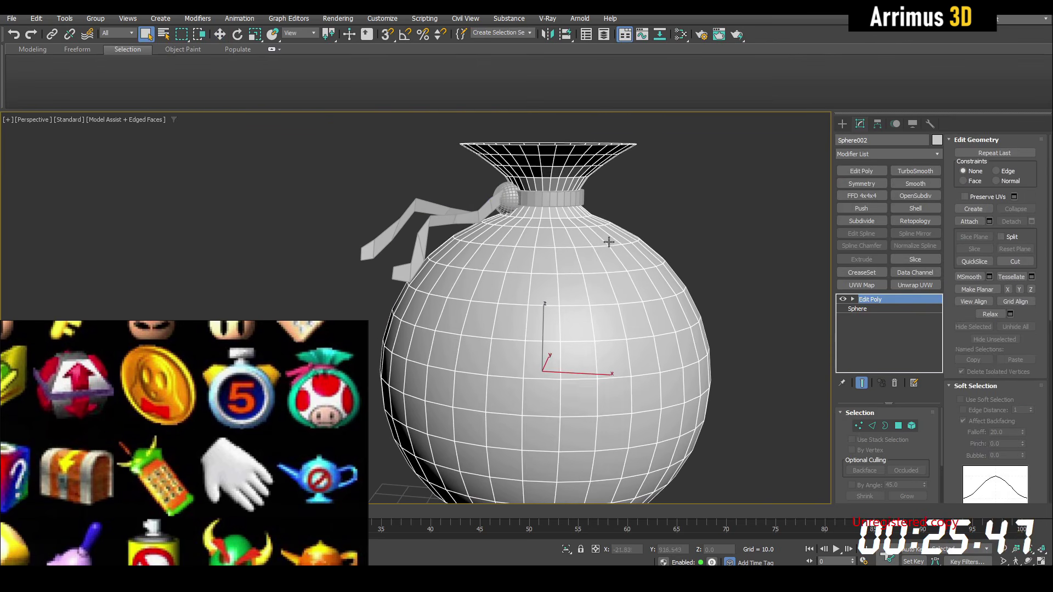
{"action": "key", "text": "p"}
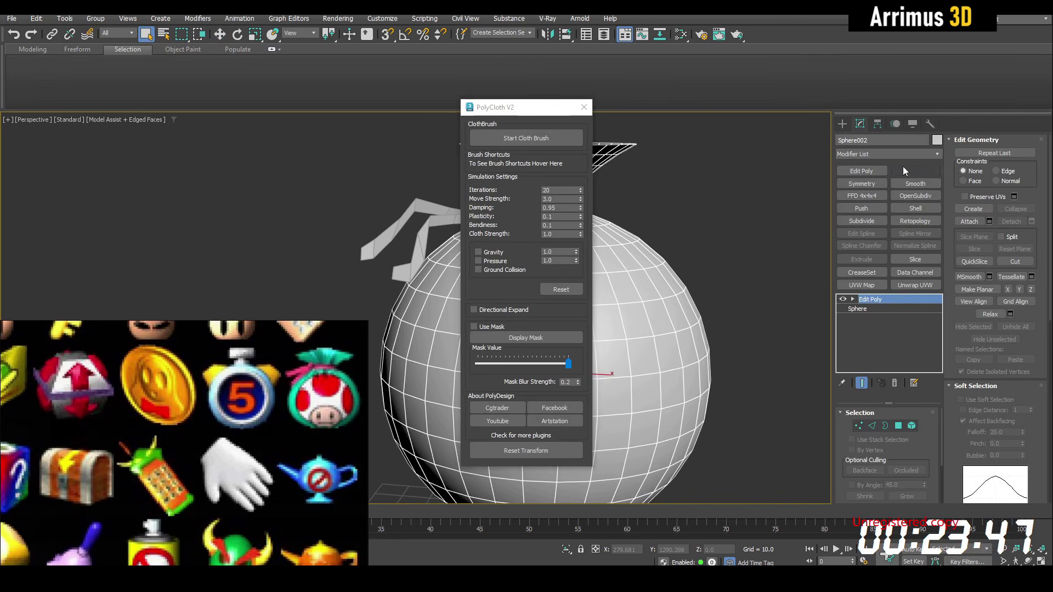
{"action": "left_click", "coordinate": [532, 139]}
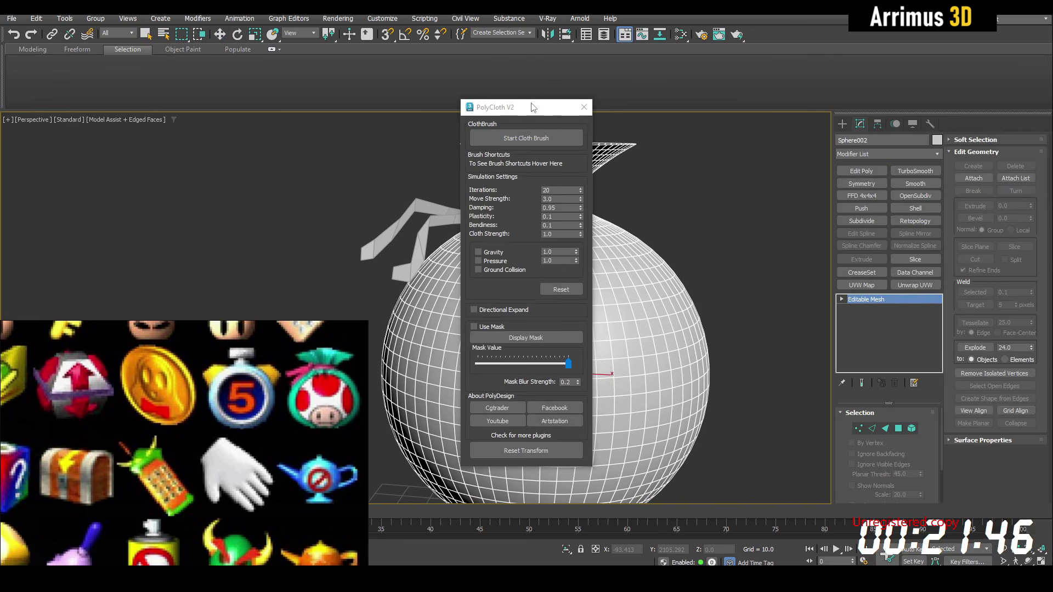
Try a cloth brush stroke on the bag's upper body and undo it
{"action": "left_click_drag", "start_coordinate": [531, 107], "coordinate": [230, 120]}
{"action": "middle_click_drag", "start_coordinate": [533, 267], "coordinate": [538, 256]}
{"action": "mouse_move", "coordinate": [552, 231]}
{"action": "left_mouse_down"}
{"action": "mouse_move", "coordinate": [535, 235]}
{"action": "mouse_move", "coordinate": [525, 268]}
{"action": "left_mouse_up"}
{"action": "key", "text": "ctrl+z"}
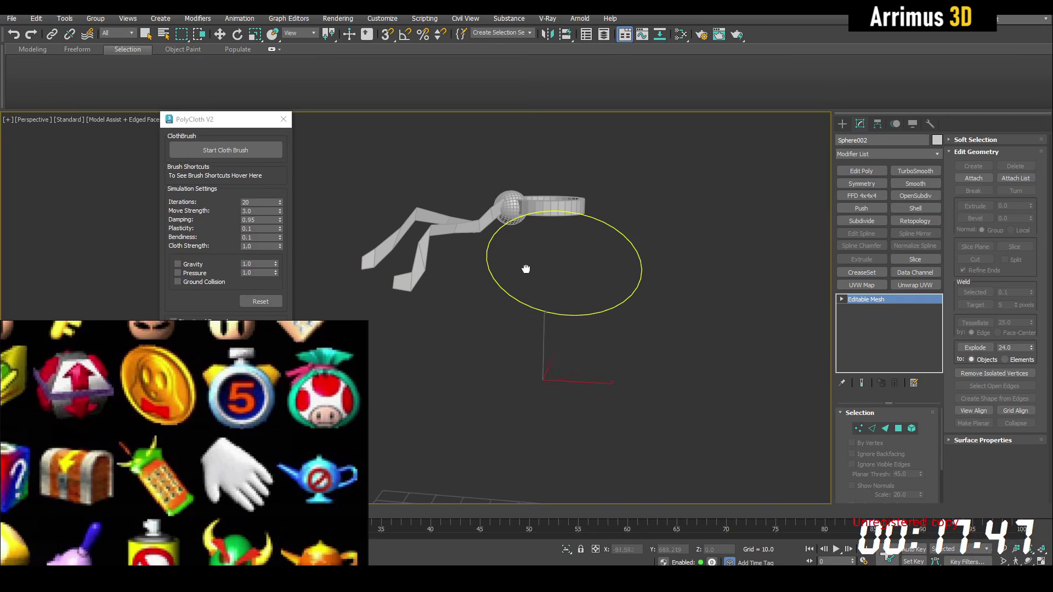
{"action": "key", "text": "ctrl+z"}
{"action": "middle_click_drag", "start_coordinate": [644, 255], "coordinate": [618, 244]}
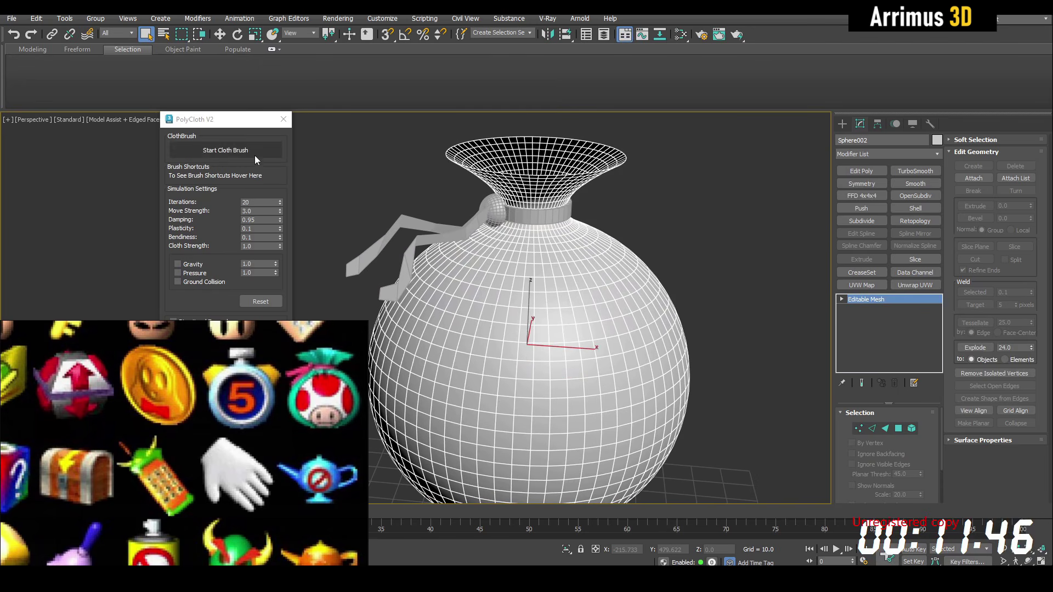
Try the cloth brush again on the front of the bag body, then leave the brush
{"action": "left_click", "coordinate": [253, 154]}
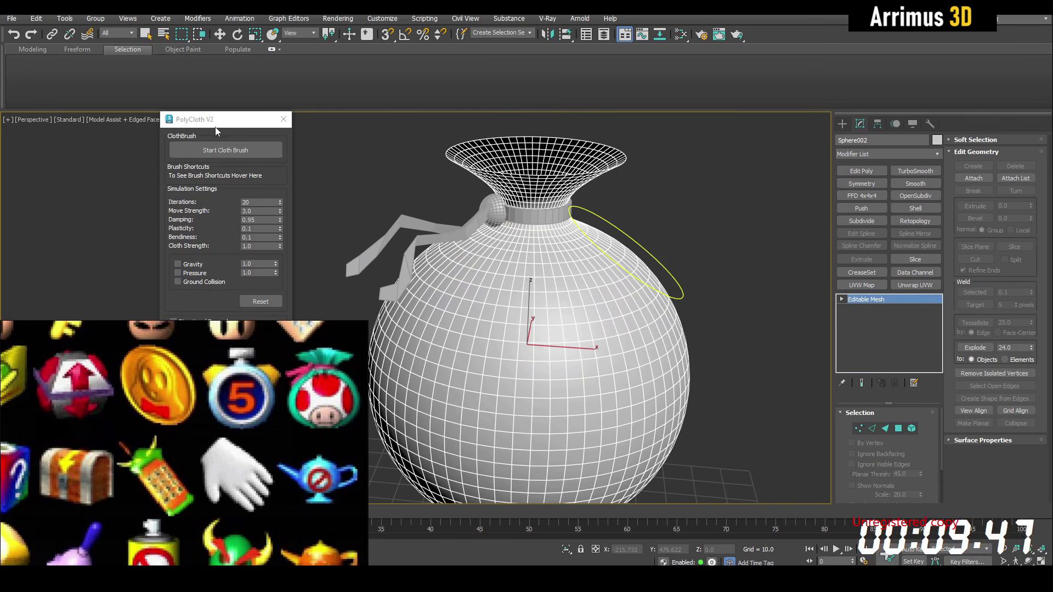
{"action": "left_click", "coordinate": [228, 157]}
{"action": "mouse_move", "coordinate": [580, 275]}
{"action": "left_mouse_down"}
{"action": "mouse_move", "coordinate": [529, 285]}
{"action": "mouse_move", "coordinate": [532, 319]}
{"action": "left_mouse_up"}
{"action": "scroll", "coordinate": [540, 382], "scroll_direction": "down", "scroll_amount": 3}
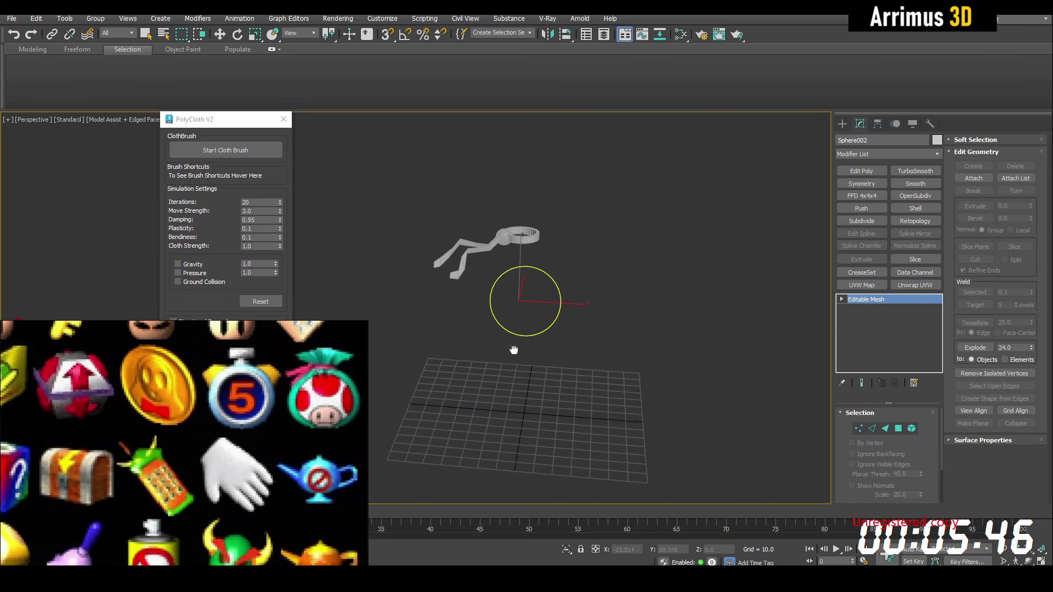
{"action": "left_click", "coordinate": [537, 318]}
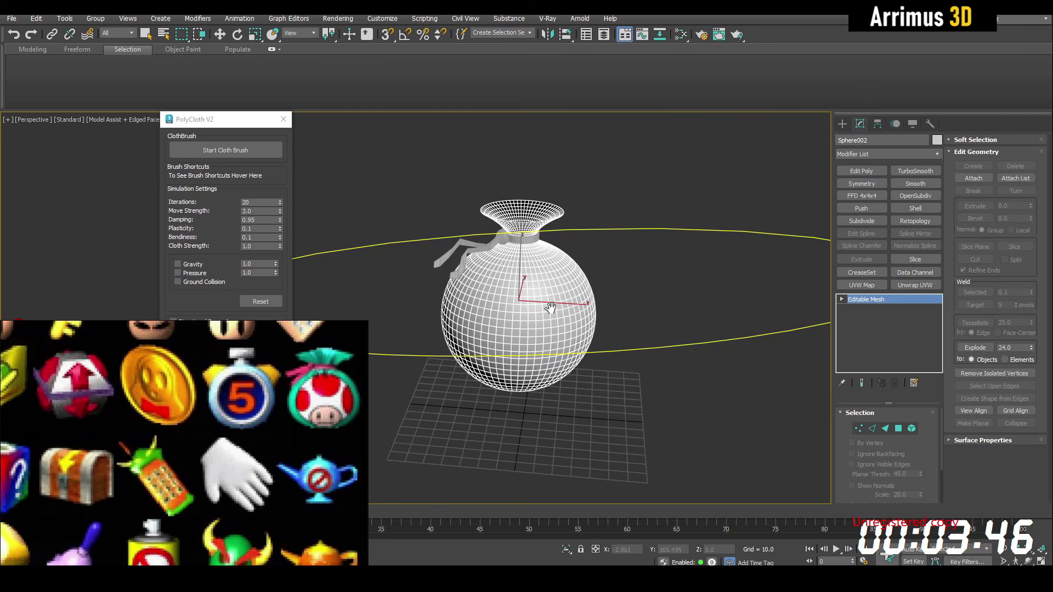
{"action": "right_click", "coordinate": [552, 301]}
{"action": "middle_click_drag", "start_coordinate": [564, 303], "coordinate": [583, 281]}
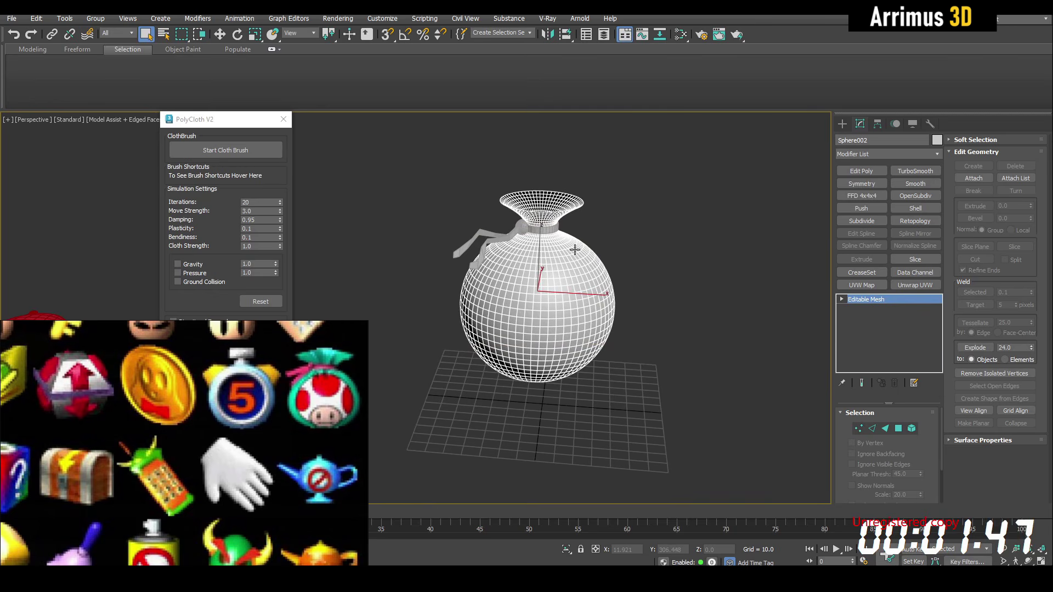
{"action": "middle_click_drag", "start_coordinate": [614, 237], "coordinate": [548, 233]}
{"action": "scroll", "coordinate": [542, 231], "scroll_direction": "up", "scroll_amount": 3}
{"action": "key", "text": "q"}
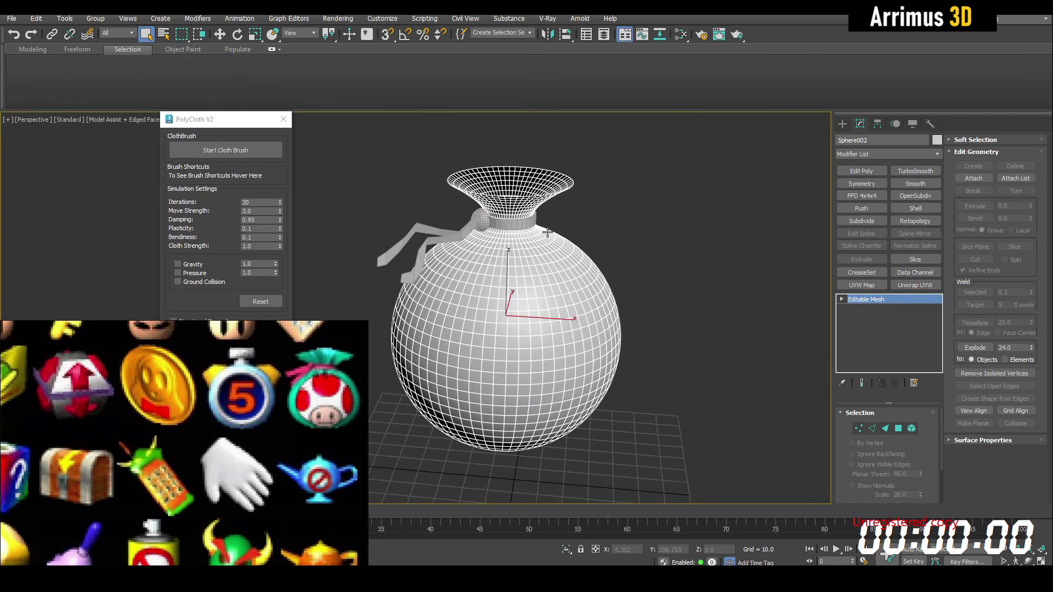
Place the PolyCloth dialog beside the bag, add an Edit Poly modifier to the bag body and restart the cloth brush
{"action": "left_click_drag", "start_coordinate": [220, 119], "coordinate": [719, 149]}
{"action": "middle_click_drag", "start_coordinate": [541, 301], "coordinate": [548, 230], "text": "alt"}
{"action": "middle_click_drag", "start_coordinate": [549, 314], "coordinate": [552, 280]}
{"action": "middle_click_drag", "start_coordinate": [565, 349], "coordinate": [556, 333]}
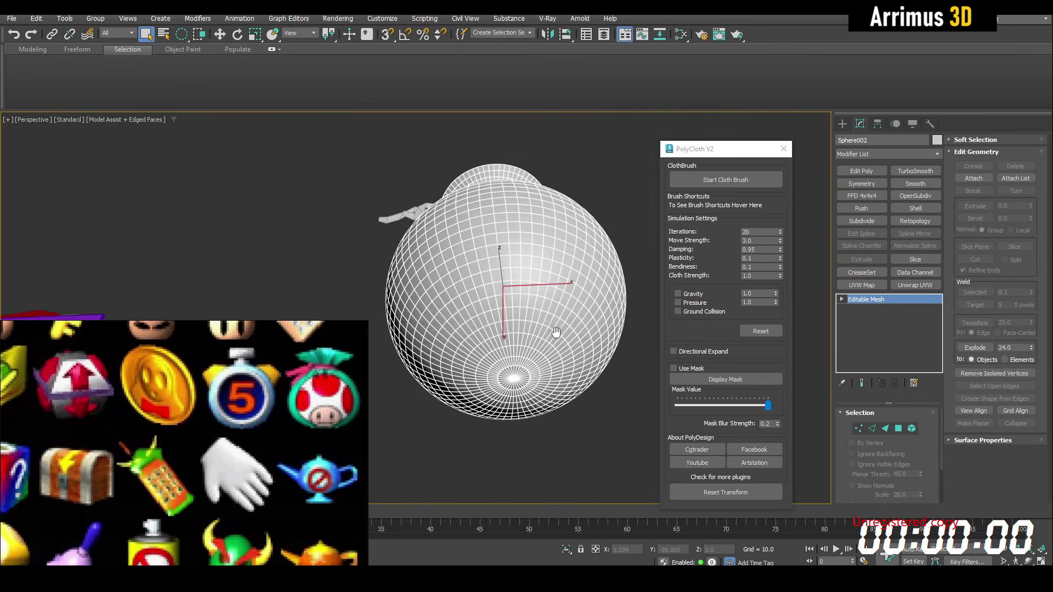
{"action": "scroll", "coordinate": [556, 331], "scroll_direction": "up", "scroll_amount": 5}
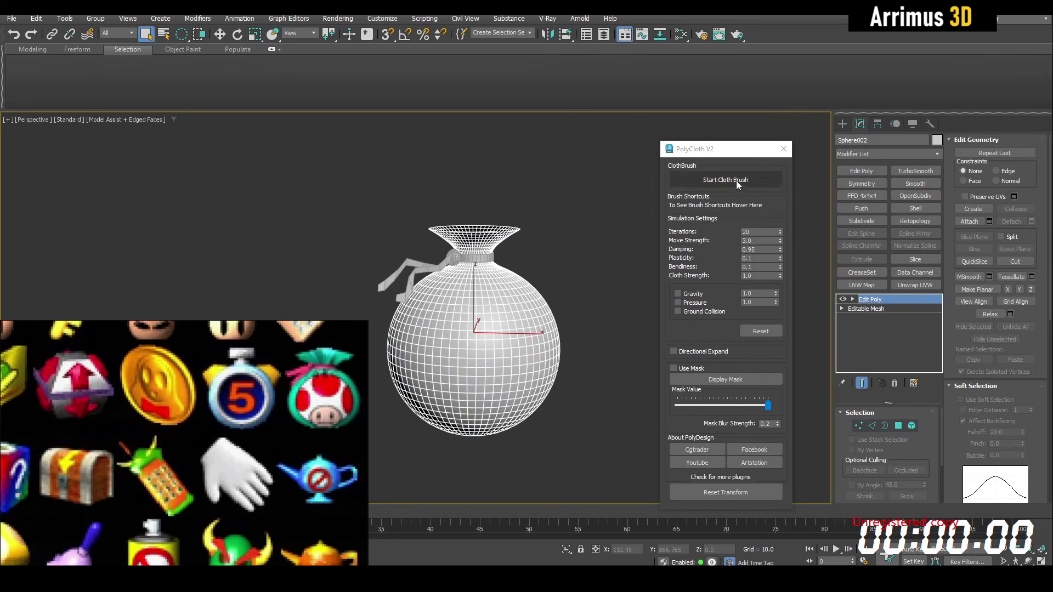
{"action": "left_click", "coordinate": [736, 180]}
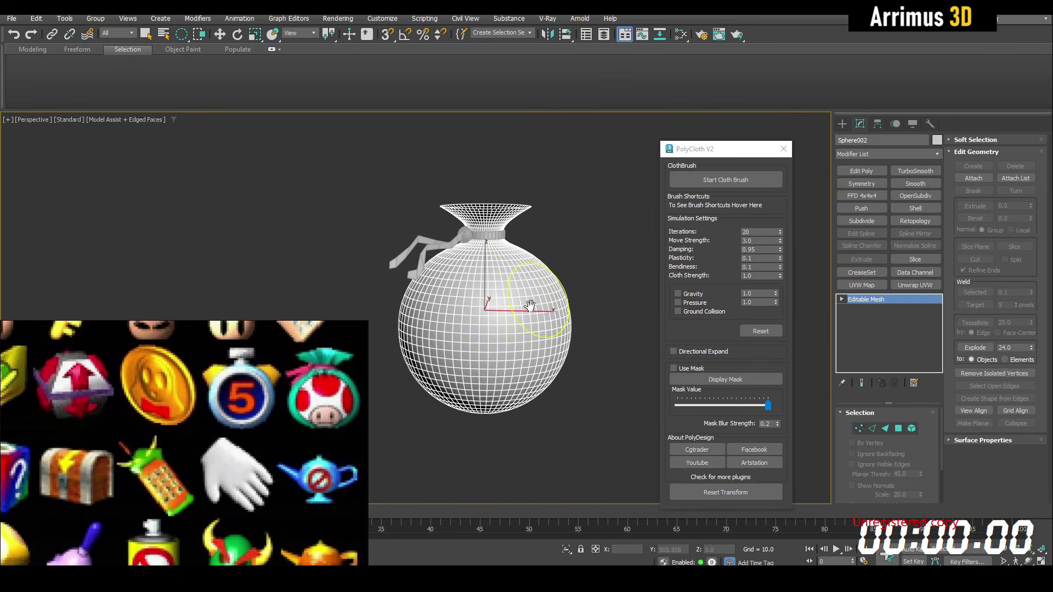
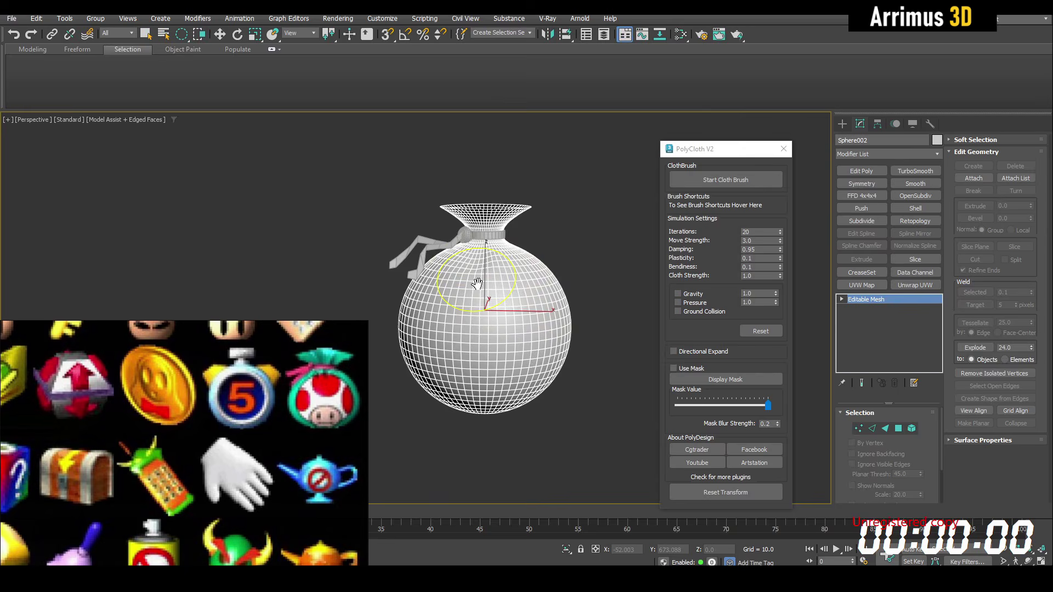
{"action": "scroll", "coordinate": [483, 277], "scroll_direction": "up", "scroll_amount": 2}
Enable Directional Expand and brush the bag's neck inward to gather it into pleats and folds
{"action": "mouse_move", "coordinate": [699, 207]}
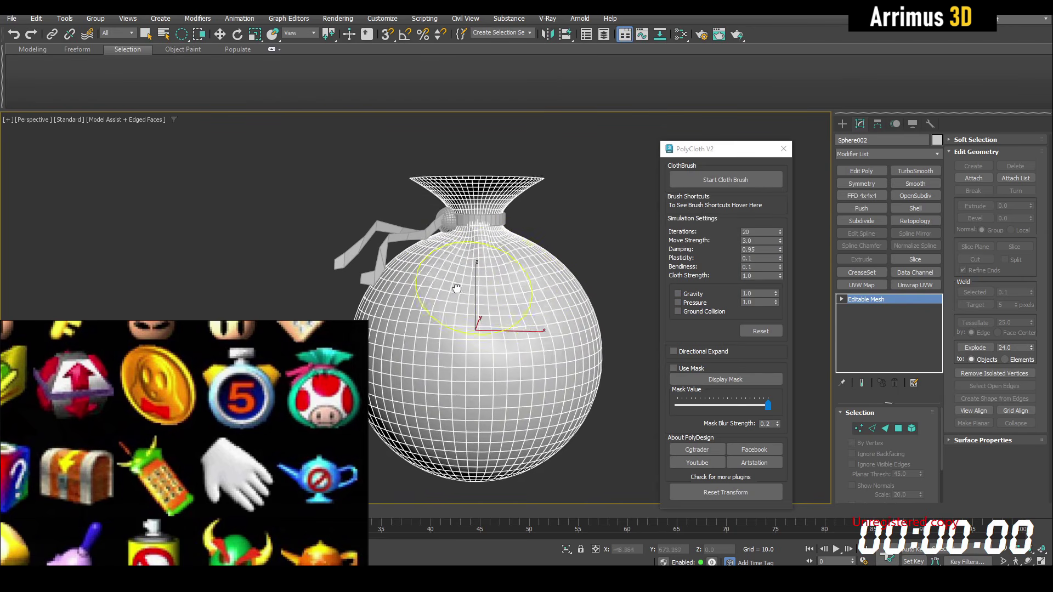
{"action": "left_click", "coordinate": [689, 353]}
{"action": "left_click_drag", "start_coordinate": [492, 213], "coordinate": [465, 239]}
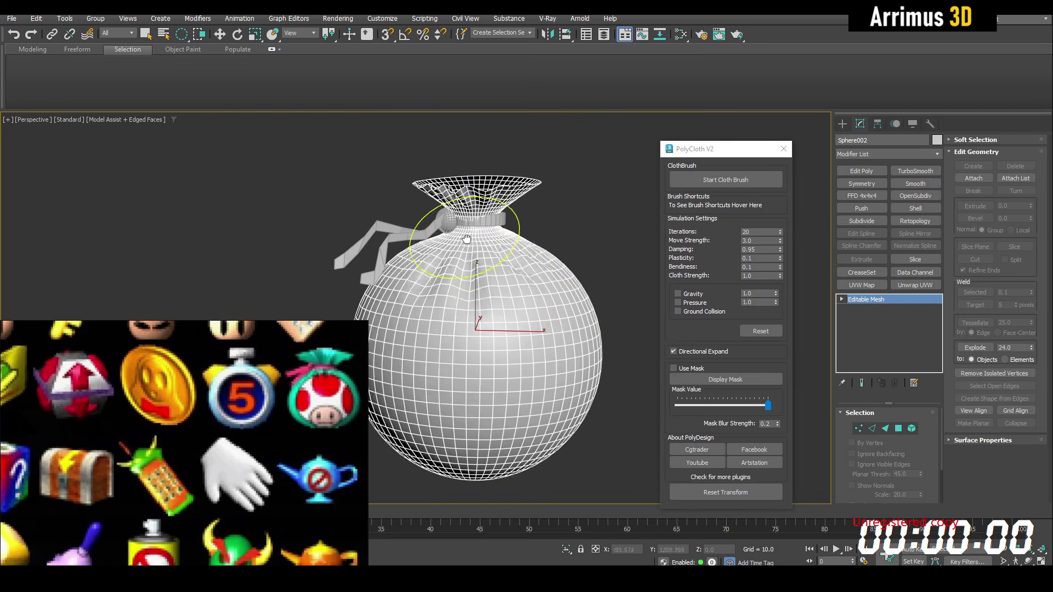
{"action": "mouse_move", "coordinate": [465, 240]}
{"action": "middle_mouse_down", "text": "alt"}
{"action": "mouse_move", "coordinate": [423, 257]}
{"action": "mouse_move", "coordinate": [423, 236]}
{"action": "mouse_move", "coordinate": [399, 218]}
{"action": "mouse_move", "coordinate": [470, 255]}
{"action": "mouse_move", "coordinate": [465, 214]}
{"action": "middle_mouse_up", "text": "alt"}
{"action": "right_click", "coordinate": [493, 198]}
{"action": "key", "text": "F4"}
{"action": "key", "text": "F4"}
{"action": "scroll", "coordinate": [493, 199], "scroll_direction": "up", "scroll_amount": 3}
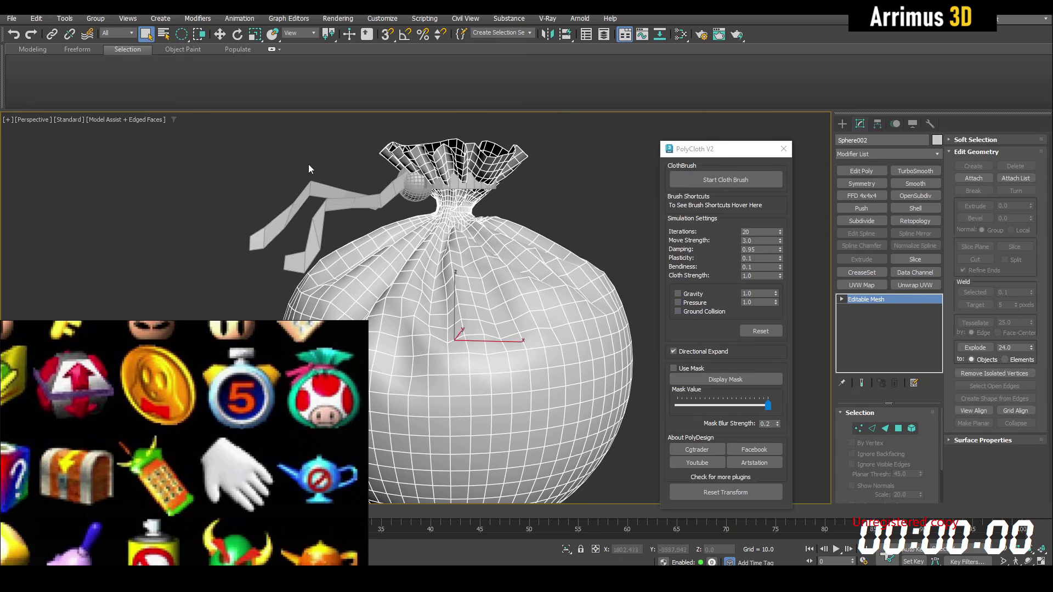
Select the collar, knot and both ribbons without the bag, then move and scale them to fit the cinched neck
{"action": "key", "text": "ctrl+a"}
{"action": "key", "text": "F4"}
{"action": "left_click", "coordinate": [489, 252], "text": "alt"}
{"action": "key", "text": "w"}
{"action": "left_click_drag", "start_coordinate": [405, 190], "coordinate": [399, 211]}
{"action": "middle_click_drag", "start_coordinate": [399, 211], "coordinate": [405, 216]}
{"action": "key", "text": "r"}
{"action": "left_click_drag", "start_coordinate": [402, 217], "coordinate": [429, 205]}
{"action": "key", "text": "w"}
{"action": "scroll", "coordinate": [401, 230], "scroll_direction": "up", "scroll_amount": 3}
{"action": "key", "text": "F4"}
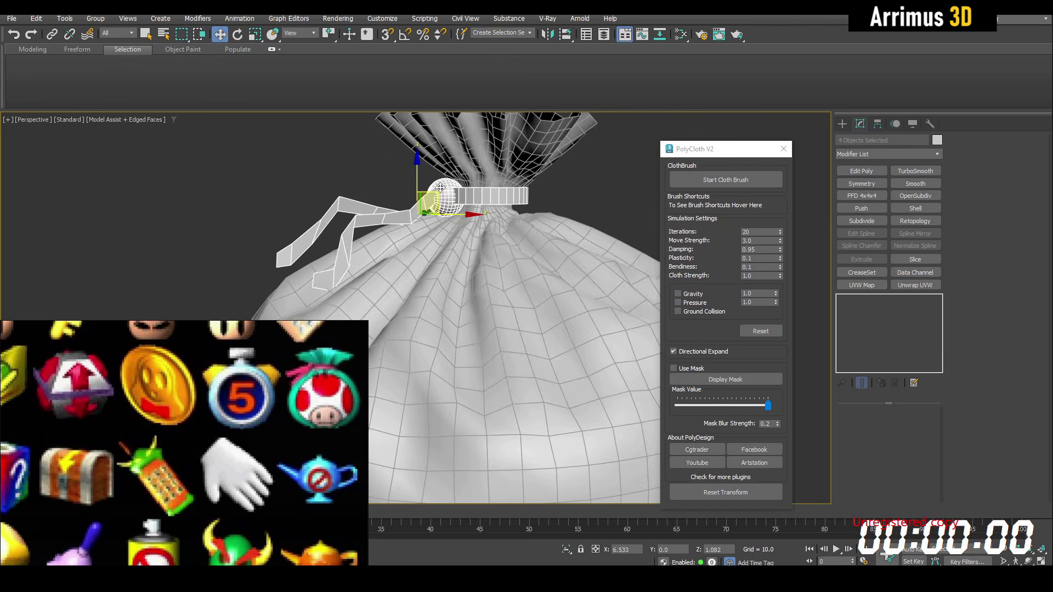
Adjust the position of the collar, knot and ribbons around the gathered neck from a side view
{"action": "key", "text": "F4"}
{"action": "middle_click_drag", "start_coordinate": [430, 204], "coordinate": [405, 210], "text": "alt"}
{"action": "key", "text": "r"}
{"action": "key", "text": "w"}
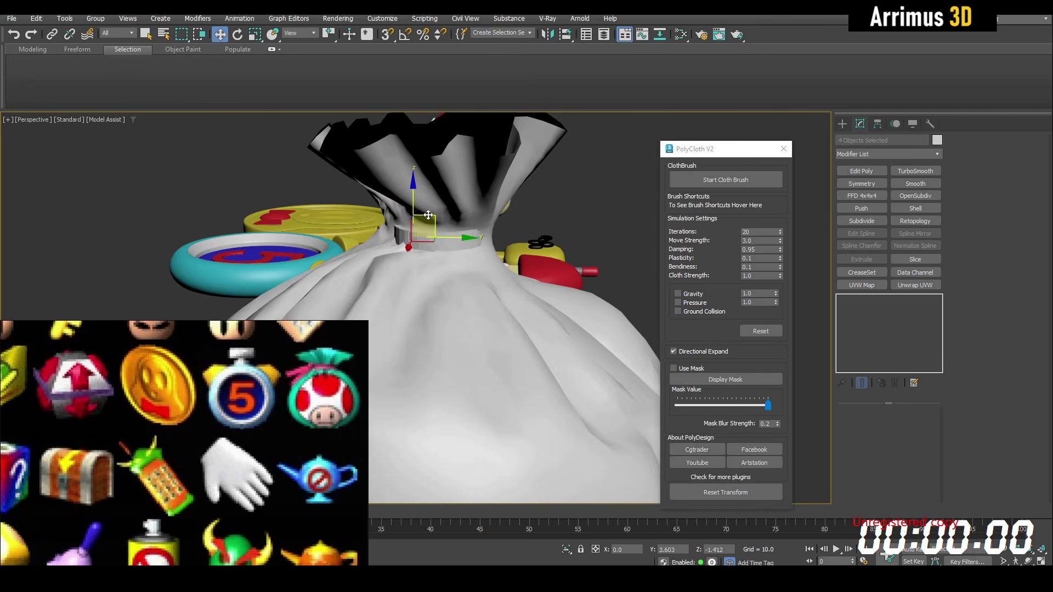
{"action": "middle_click_drag", "start_coordinate": [458, 244], "coordinate": [366, 213], "text": "alt"}
{"action": "key", "text": "F4"}
Add an Edit Poly modifier to the collar ring, then scale and rotate all its vertices to follow the neck
{"action": "left_click", "coordinate": [439, 230]}
{"action": "key", "text": "r"}
{"action": "left_click", "coordinate": [861, 171]}
{"action": "key", "text": "1"}
{"action": "key", "text": "ctrl+a"}
{"action": "left_click_drag", "start_coordinate": [356, 205], "coordinate": [329, 204]}
{"action": "middle_click_drag", "start_coordinate": [329, 204], "coordinate": [427, 170], "text": "alt"}
{"action": "key", "text": "e"}
{"action": "left_click_drag", "start_coordinate": [427, 170], "coordinate": [436, 181]}
{"action": "middle_click_drag", "start_coordinate": [436, 181], "coordinate": [488, 211], "text": "alt"}
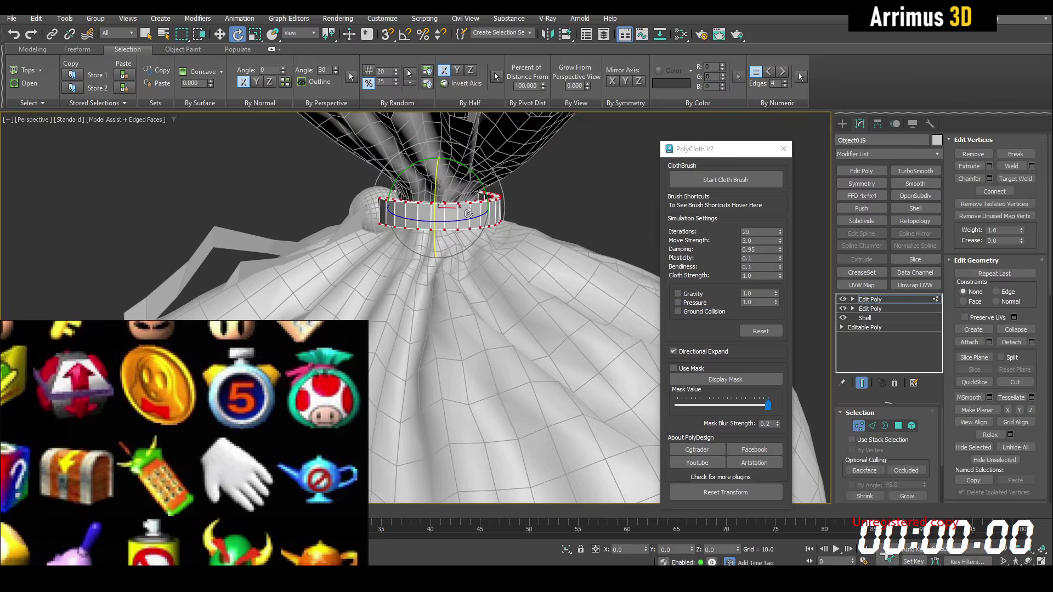
Add a further Edit Poly modifier to the collar and connect its vertical edges to create horizontal loops around the ring
{"action": "left_click", "coordinate": [861, 171]}
{"action": "key", "text": "q"}
{"action": "scroll", "coordinate": [500, 207], "scroll_direction": "up", "scroll_amount": 4}
{"action": "key", "text": "2"}
{"action": "left_click", "coordinate": [488, 179]}
{"action": "right_click", "coordinate": [528, 189]}
{"action": "left_click", "coordinate": [481, 265]}
{"action": "left_click", "coordinate": [531, 319]}
{"action": "key", "text": "2"}
{"action": "scroll", "coordinate": [548, 274], "scroll_direction": "down", "scroll_amount": 3}
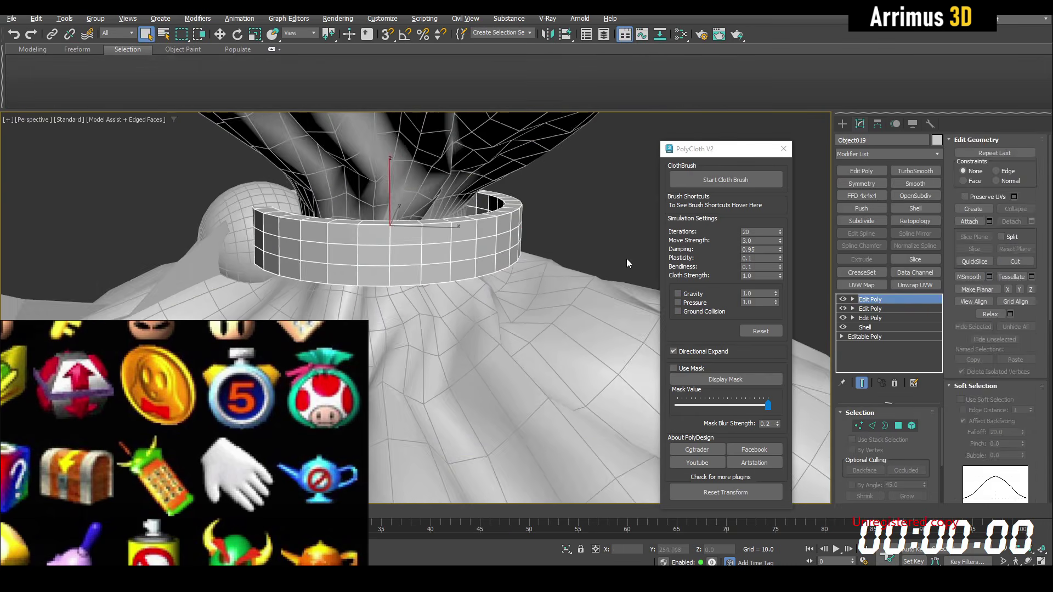
Add a TurboSmooth modifier to the collar ring and hide the edged faces display
{"action": "left_click", "coordinate": [914, 171]}
{"action": "key", "text": "F4"}
{"action": "scroll", "coordinate": [540, 227], "scroll_direction": "down", "scroll_amount": 2}
Insert an Edit Poly modifier beneath the collar's TurboSmooth and scale the ring's vertices around the neck
{"action": "left_click", "coordinate": [870, 309]}
{"action": "middle_click_drag", "start_coordinate": [559, 241], "coordinate": [521, 275], "text": "alt"}
{"action": "left_click", "coordinate": [861, 171]}
{"action": "key", "text": "1"}
{"action": "key", "text": "r"}
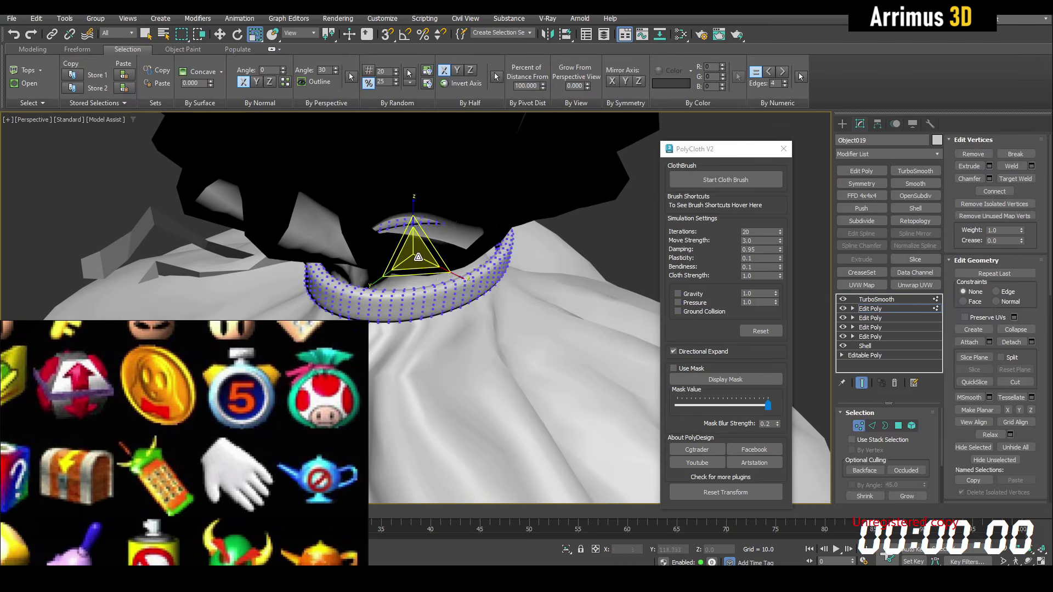
{"action": "left_click_drag", "start_coordinate": [416, 249], "coordinate": [428, 236]}
{"action": "middle_click_drag", "start_coordinate": [427, 235], "coordinate": [446, 258], "text": "alt"}
Nudge the collar ring's vertices with the Shift brush so the ring fits around the bag's neck
{"action": "key", "text": "1"}
{"action": "key", "text": "1"}
{"action": "scroll", "coordinate": [417, 230], "scroll_direction": "up", "scroll_amount": 2}
{"action": "key", "text": "shift+s"}
{"action": "scroll", "coordinate": [357, 211], "scroll_direction": "down", "scroll_amount": 3}
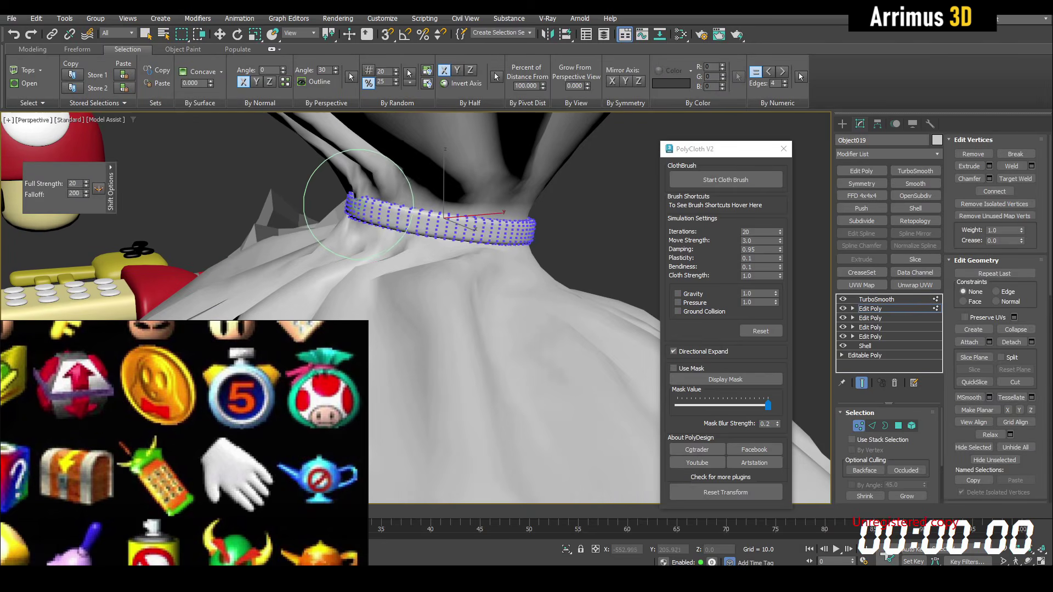
{"action": "mouse_move", "coordinate": [362, 214]}
{"action": "middle_mouse_down", "text": "alt"}
{"action": "mouse_move", "coordinate": [359, 244]}
{"action": "mouse_move", "coordinate": [418, 265]}
{"action": "mouse_move", "coordinate": [302, 261]}
{"action": "mouse_move", "coordinate": [510, 228]}
{"action": "mouse_move", "coordinate": [428, 258]}
{"action": "mouse_move", "coordinate": [353, 216]}
{"action": "mouse_move", "coordinate": [419, 206]}
{"action": "middle_mouse_up", "text": "alt"}
{"action": "key", "text": "1"}
Select the knot sphere and position it against the side of the collar ring
{"action": "left_click", "coordinate": [419, 205]}
{"action": "key", "text": "w"}
{"action": "scroll", "coordinate": [421, 207], "scroll_direction": "up", "scroll_amount": 3}
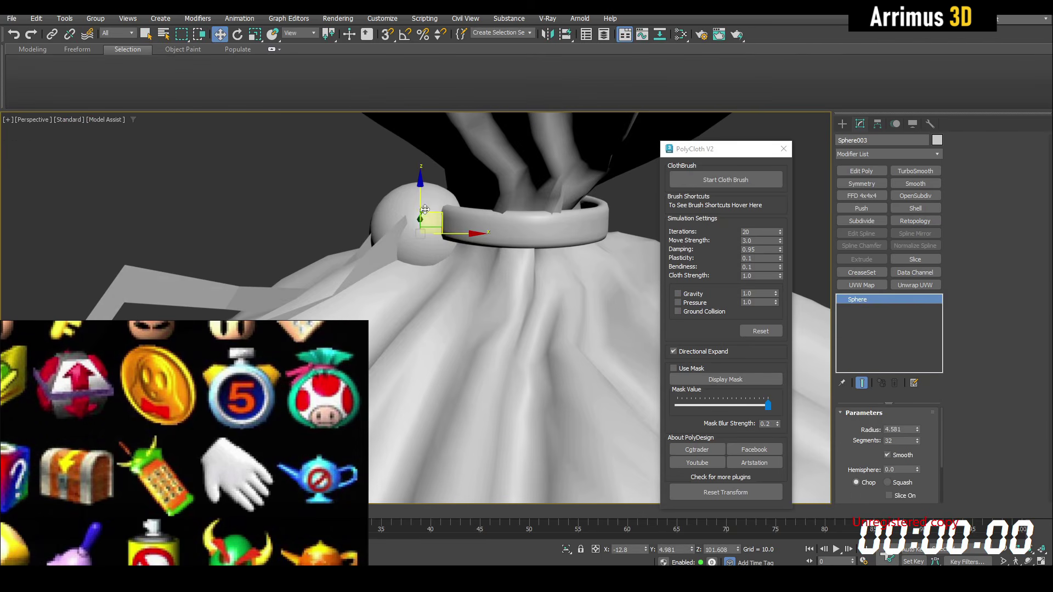
{"action": "scroll", "coordinate": [431, 208], "scroll_direction": "down", "scroll_amount": 2}
Add an Edit Poly modifier to the first ribbon, then rotate and move its vertices to run from the knot over the bag
{"action": "left_click", "coordinate": [461, 258]}
{"action": "key", "text": "F4"}
{"action": "left_click", "coordinate": [452, 221]}
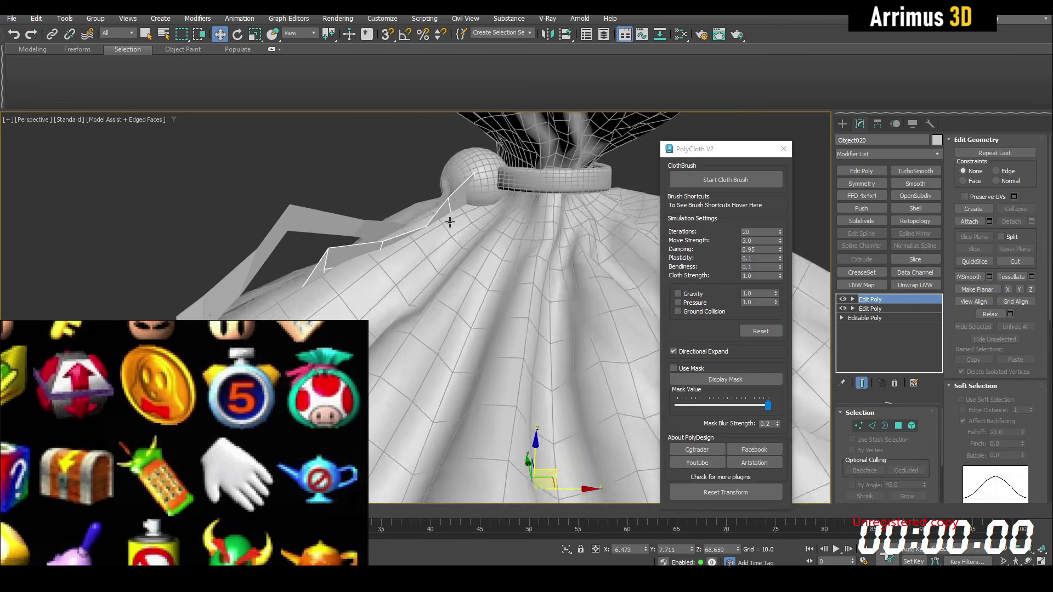
{"action": "scroll", "coordinate": [451, 221], "scroll_direction": "down", "scroll_amount": 3}
{"action": "key", "text": "1"}
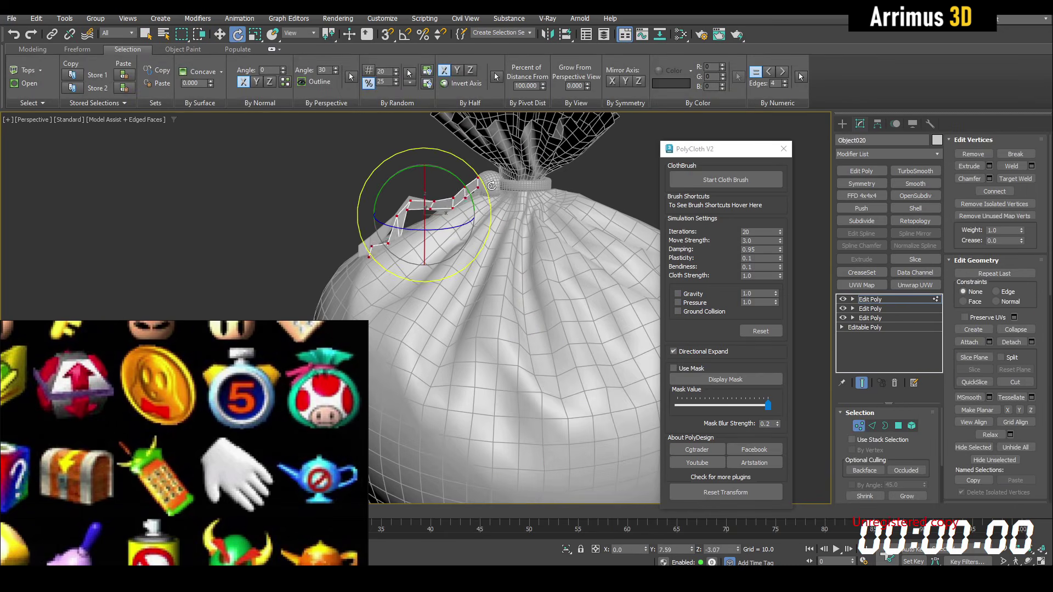
{"action": "key", "text": "w"}
{"action": "scroll", "coordinate": [446, 235], "scroll_direction": "up", "scroll_amount": 2}
{"action": "mouse_move", "coordinate": [422, 211]}
{"action": "middle_mouse_down", "text": "alt"}
{"action": "mouse_move", "coordinate": [498, 244]}
{"action": "mouse_move", "coordinate": [514, 147]}
{"action": "middle_mouse_up", "text": "alt"}
Bend the first ribbon's free end and folds with the Shift brush to lift it off the bag's surface
{"action": "key", "text": "shift+s"}
{"action": "scroll", "coordinate": [355, 165], "scroll_direction": "up", "scroll_amount": 6}
{"action": "scroll", "coordinate": [357, 165], "scroll_direction": "down", "scroll_amount": 2}
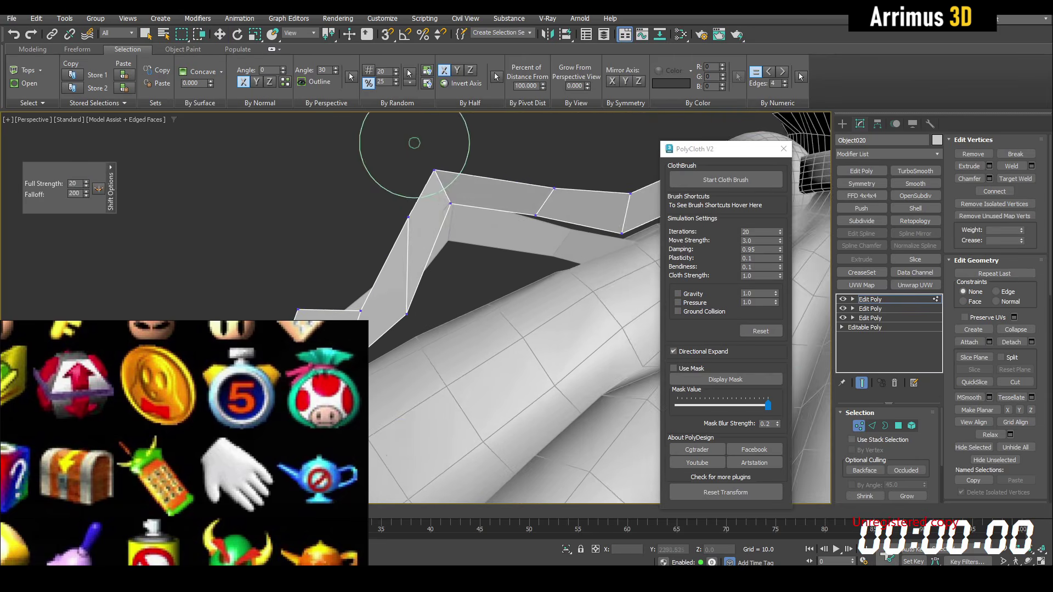
{"action": "middle_click_drag", "start_coordinate": [337, 215], "coordinate": [454, 202]}
{"action": "mouse_move", "coordinate": [438, 263]}
{"action": "left_mouse_down"}
{"action": "mouse_move", "coordinate": [447, 221]}
{"action": "mouse_move", "coordinate": [381, 196]}
{"action": "left_mouse_up"}
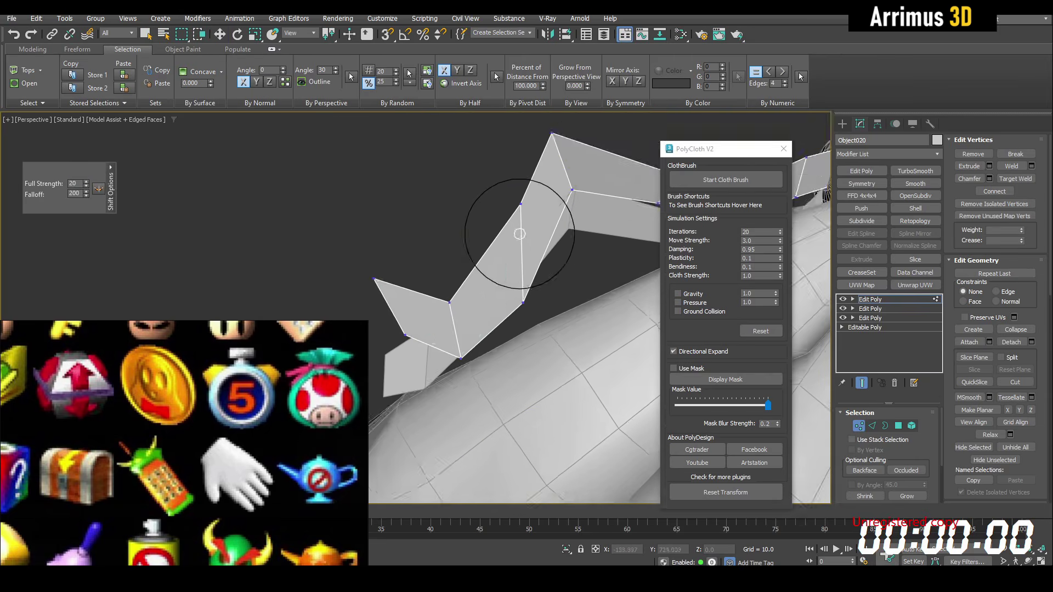
{"action": "scroll", "coordinate": [519, 234], "scroll_direction": "down", "scroll_amount": 4}
{"action": "mouse_move", "coordinate": [508, 231]}
{"action": "middle_mouse_down", "text": "alt"}
{"action": "mouse_move", "coordinate": [582, 223]}
{"action": "mouse_move", "coordinate": [477, 214]}
{"action": "middle_mouse_up", "text": "alt"}
{"action": "key", "text": "1"}
Select the second ribbon and rotate all its vertices so it fans away from the first ribbon
{"action": "key", "text": "q"}
{"action": "left_click", "coordinate": [568, 224]}
{"action": "scroll", "coordinate": [568, 223], "scroll_direction": "down", "scroll_amount": 3}
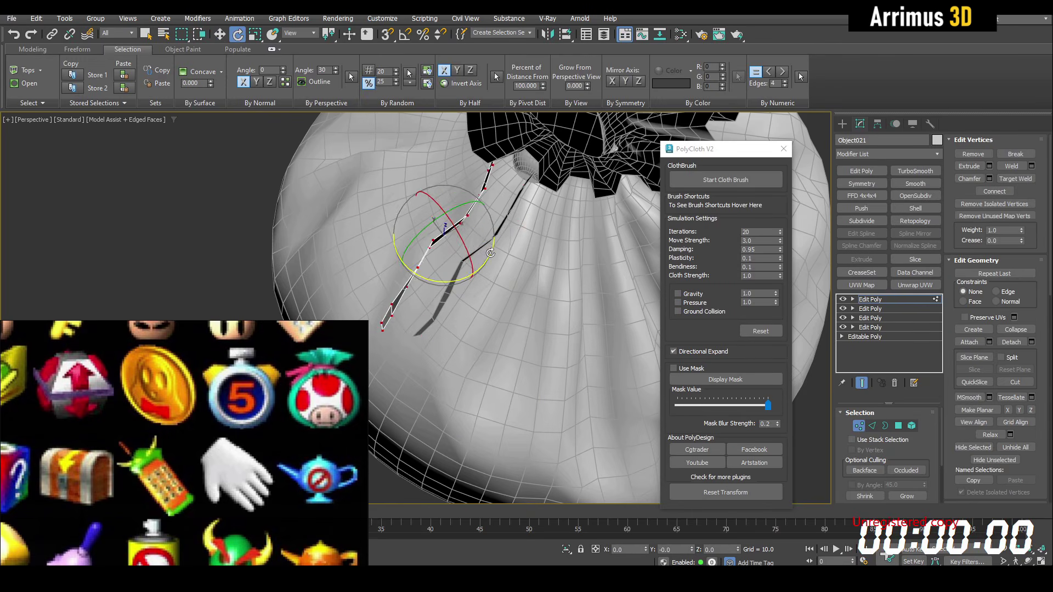
{"action": "middle_click_drag", "start_coordinate": [483, 273], "coordinate": [470, 278], "text": "alt"}
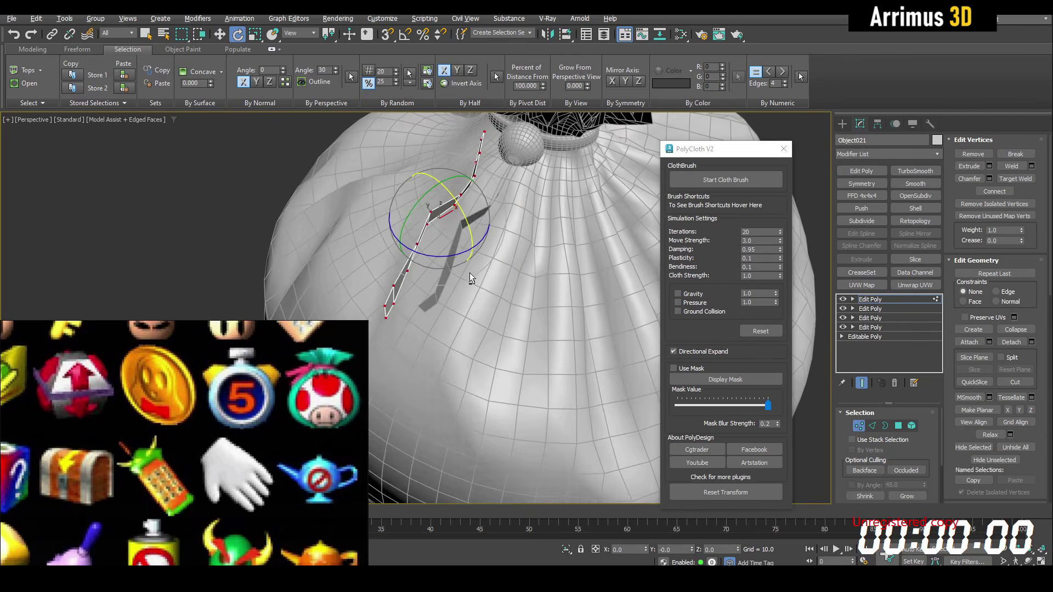
{"action": "left_click_drag", "start_coordinate": [481, 198], "coordinate": [494, 208]}
{"action": "middle_click_drag", "start_coordinate": [493, 208], "coordinate": [459, 196], "text": "alt"}
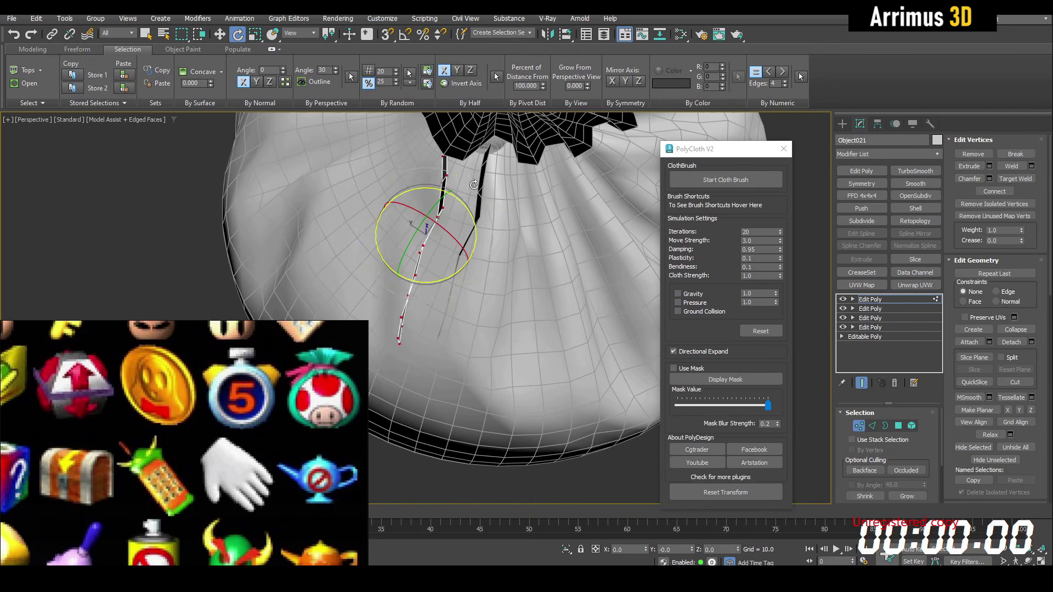
{"action": "left_click_drag", "start_coordinate": [473, 184], "coordinate": [443, 242]}
{"action": "key", "text": "w"}
{"action": "mouse_move", "coordinate": [427, 229]}
{"action": "middle_mouse_down", "text": "alt"}
{"action": "mouse_move", "coordinate": [359, 169]}
{"action": "mouse_move", "coordinate": [451, 238]}
{"action": "middle_mouse_up", "text": "alt"}
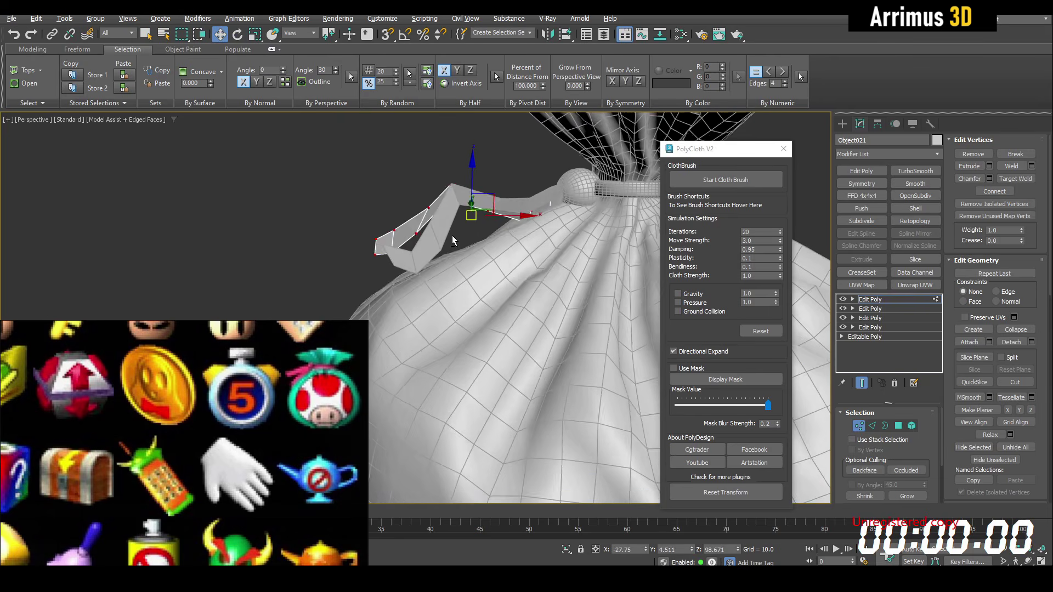
Reshape the second ribbon's free end with the Shift brush and attach the first ribbon to it
{"action": "key", "text": "shift+s"}
{"action": "left_click_drag", "start_coordinate": [395, 247], "coordinate": [345, 238]}
{"action": "middle_click_drag", "start_coordinate": [346, 238], "coordinate": [376, 197], "text": "alt"}
{"action": "left_click_drag", "start_coordinate": [375, 197], "coordinate": [462, 199]}
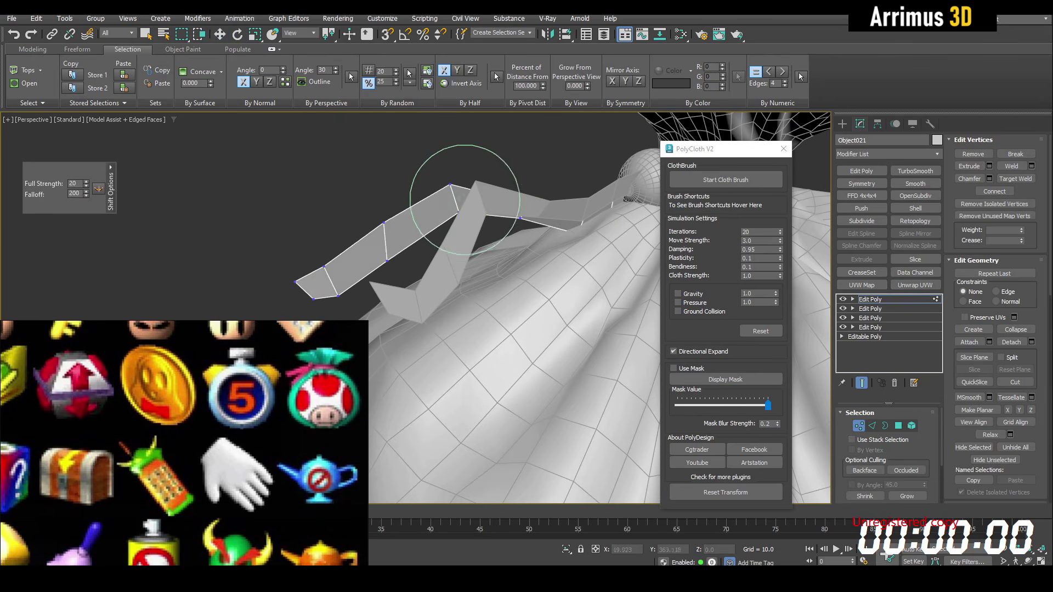
{"action": "middle_click_drag", "start_coordinate": [462, 199], "coordinate": [602, 217], "text": "alt"}
{"action": "key", "text": "1"}
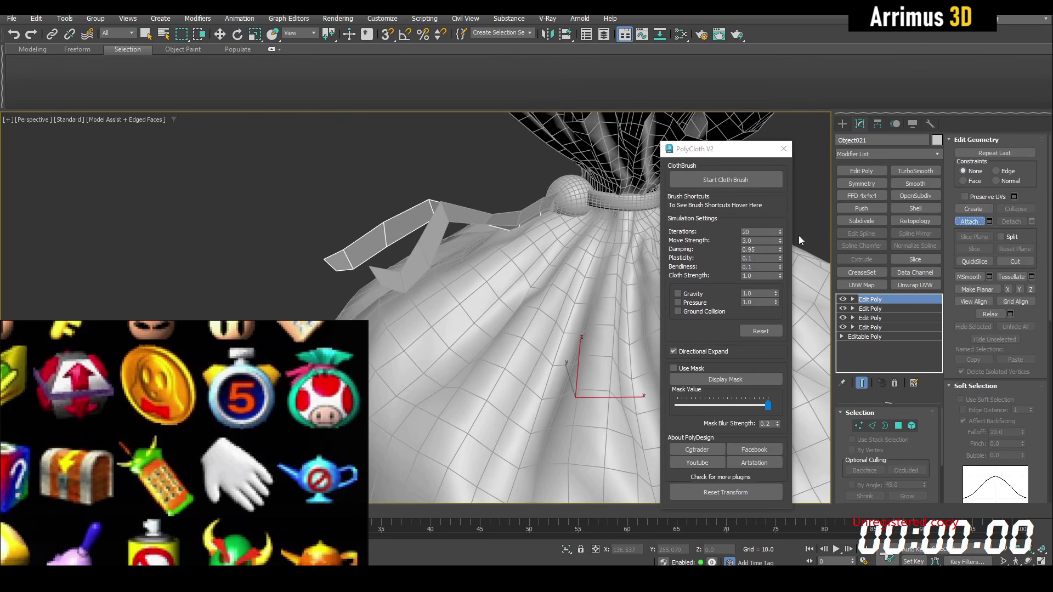
Smooth the attached ribbons with TurboSmooth, thicken them with an adjusted Shell, and add another TurboSmooth on top
{"action": "left_click", "coordinate": [905, 173]}
{"action": "left_click", "coordinate": [912, 209]}
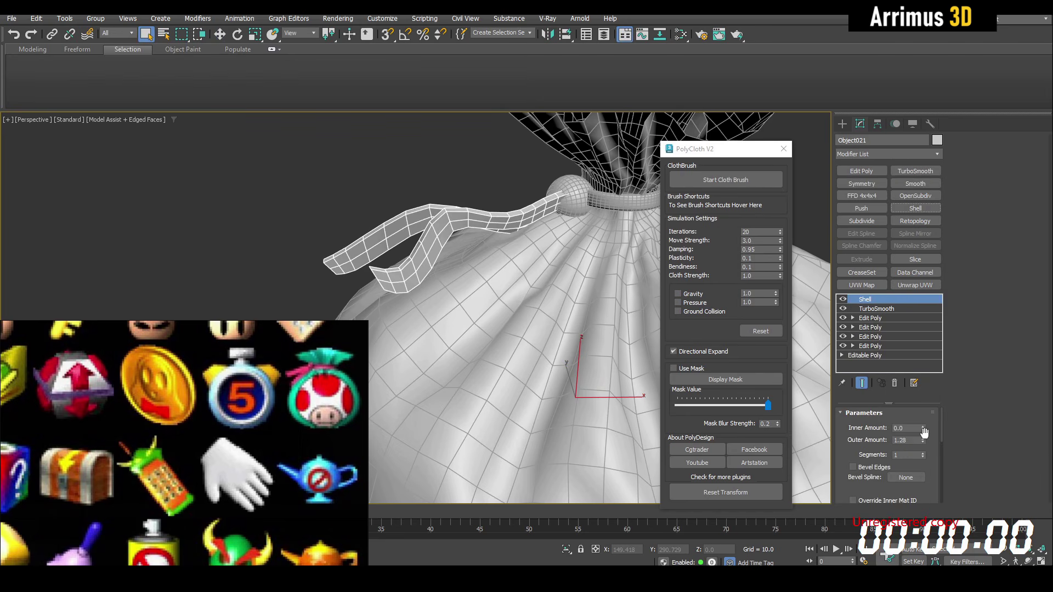
{"action": "left_click_drag", "start_coordinate": [924, 433], "coordinate": [924, 448]}
{"action": "key", "text": "F4"}
{"action": "left_click", "coordinate": [927, 171]}
Add a Shell modifier to the bag to thicken its cloth, followed by a TurboSmooth modifier
{"action": "scroll", "coordinate": [407, 166], "scroll_direction": "down", "scroll_amount": 5}
{"action": "middle_click_drag", "start_coordinate": [630, 198], "coordinate": [425, 178]}
{"action": "left_click", "coordinate": [494, 176]}
{"action": "scroll", "coordinate": [482, 194], "scroll_direction": "down", "scroll_amount": 5}
{"action": "middle_click_drag", "start_coordinate": [482, 194], "coordinate": [480, 147], "text": "alt"}
{"action": "key", "text": "F4"}
{"action": "scroll", "coordinate": [477, 143], "scroll_direction": "up", "scroll_amount": 5}
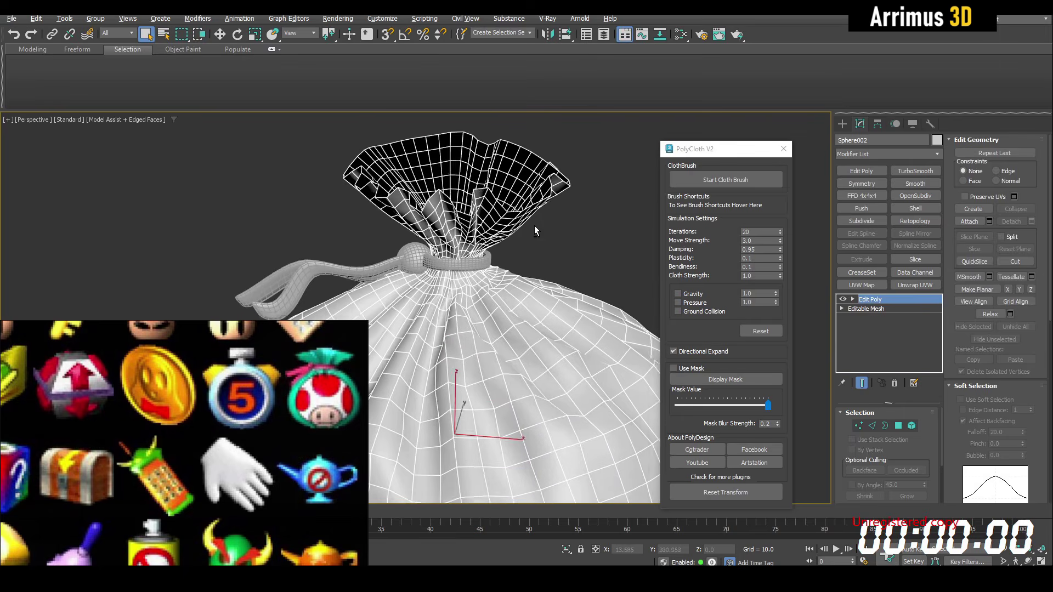
{"action": "left_click", "coordinate": [915, 208]}
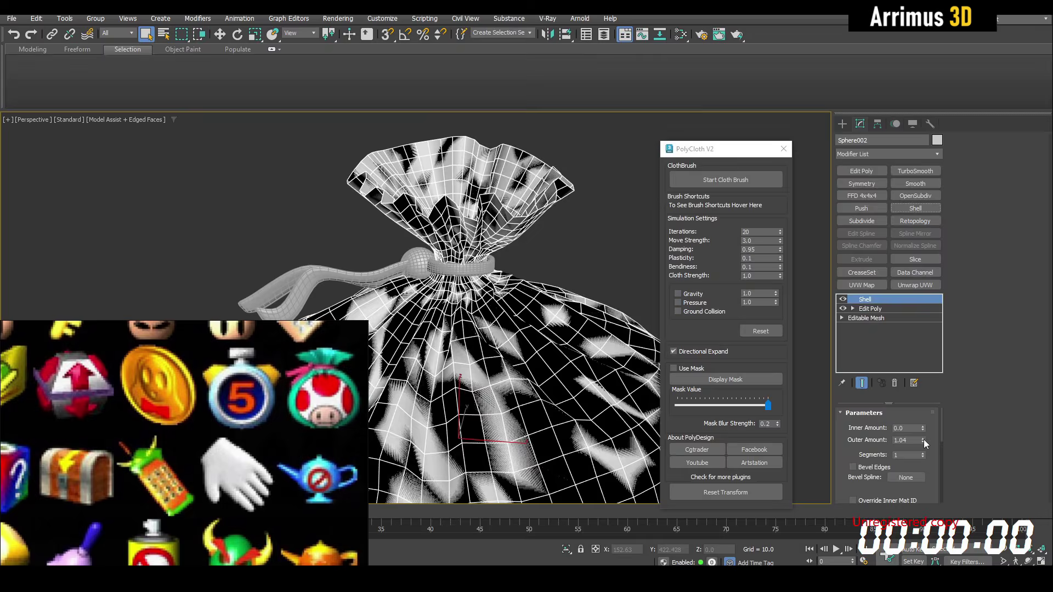
{"action": "left_click", "coordinate": [915, 171]}
{"action": "key", "text": "F4"}
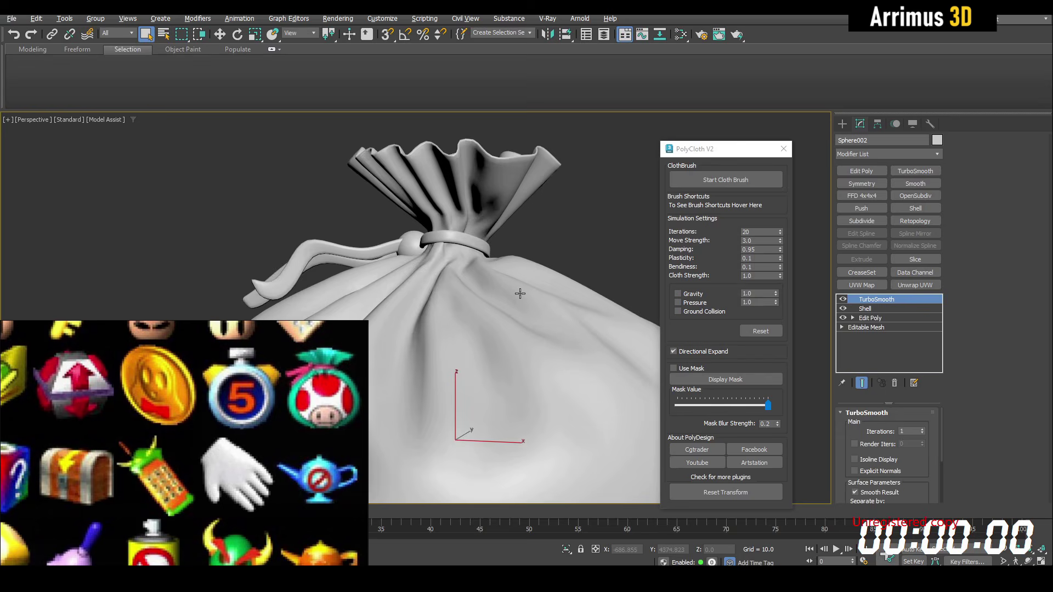
Color the ribbons, knot and collar magenta and the bag teal, and move the finished item beside the other models
{"action": "key", "text": "ctrl+a"}
{"action": "key", "text": "F4"}
{"action": "left_click", "coordinate": [936, 141]}
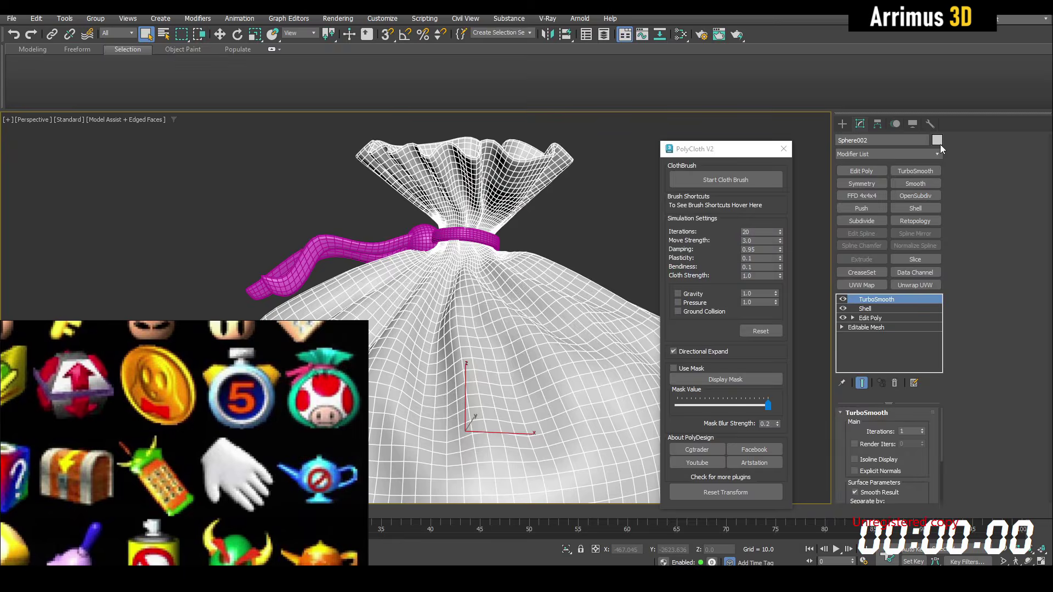
{"action": "key", "text": "F4"}
{"action": "left_click", "coordinate": [936, 141]}
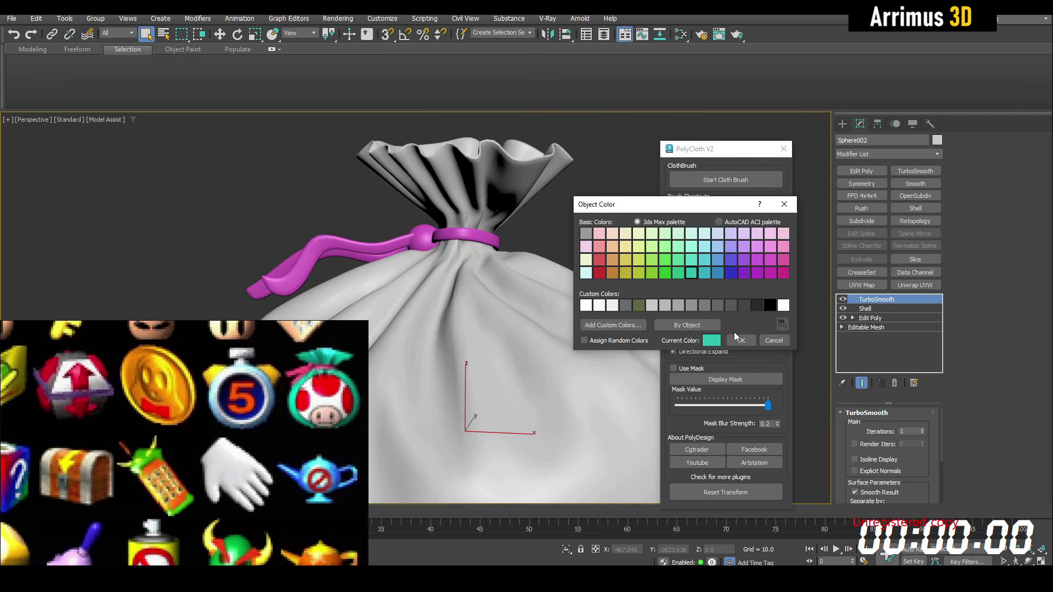
{"action": "left_click", "coordinate": [739, 340]}
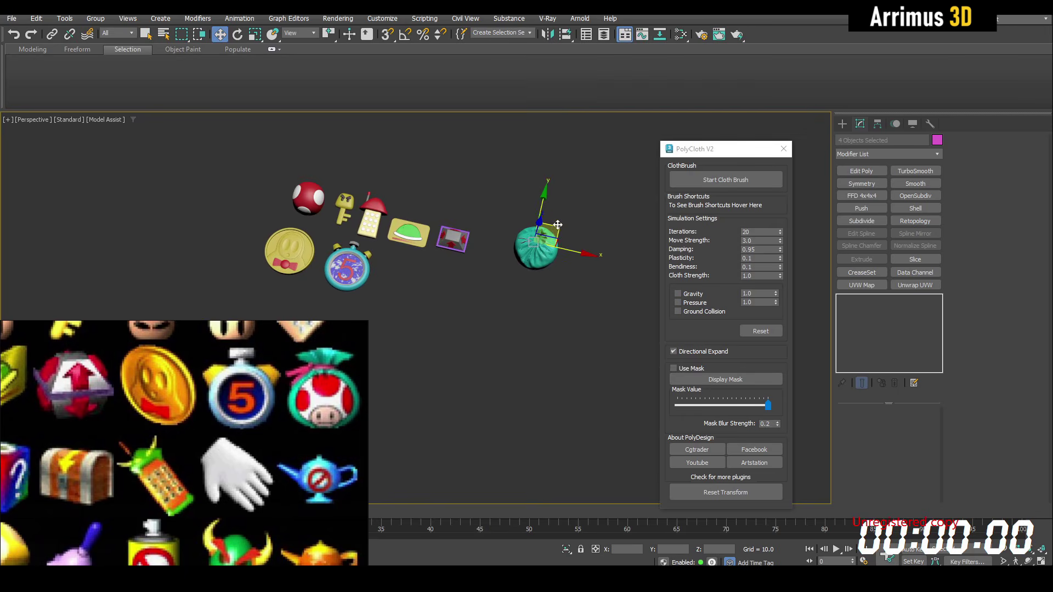
{"action": "left_click_drag", "start_coordinate": [558, 225], "coordinate": [428, 252]}
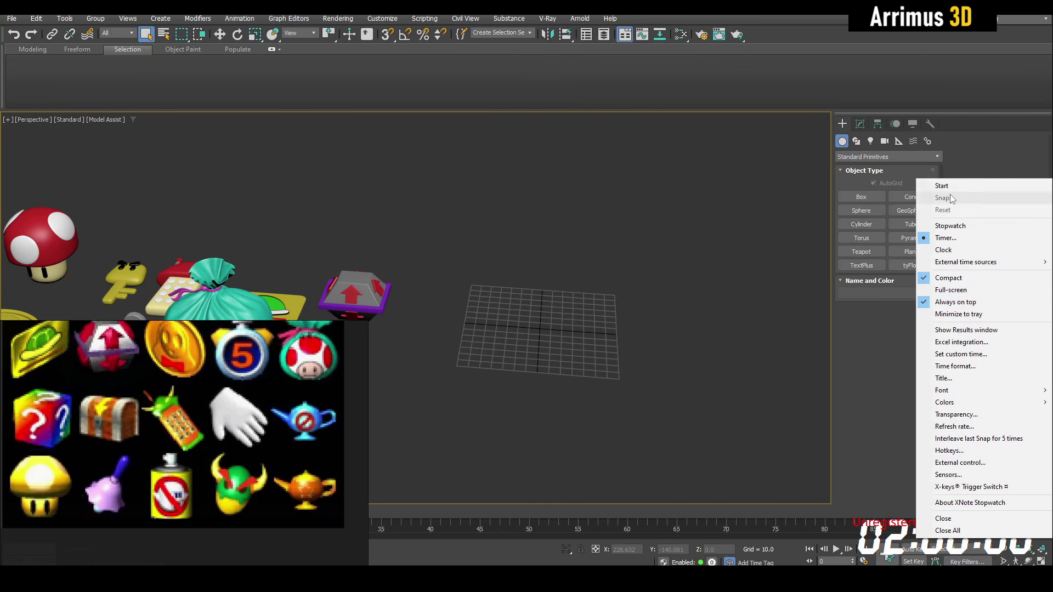
Start the two-minute countdown timer and draw a box about 112 long, 90 wide and 100 high on the grid
{"action": "left_click", "coordinate": [950, 188]}
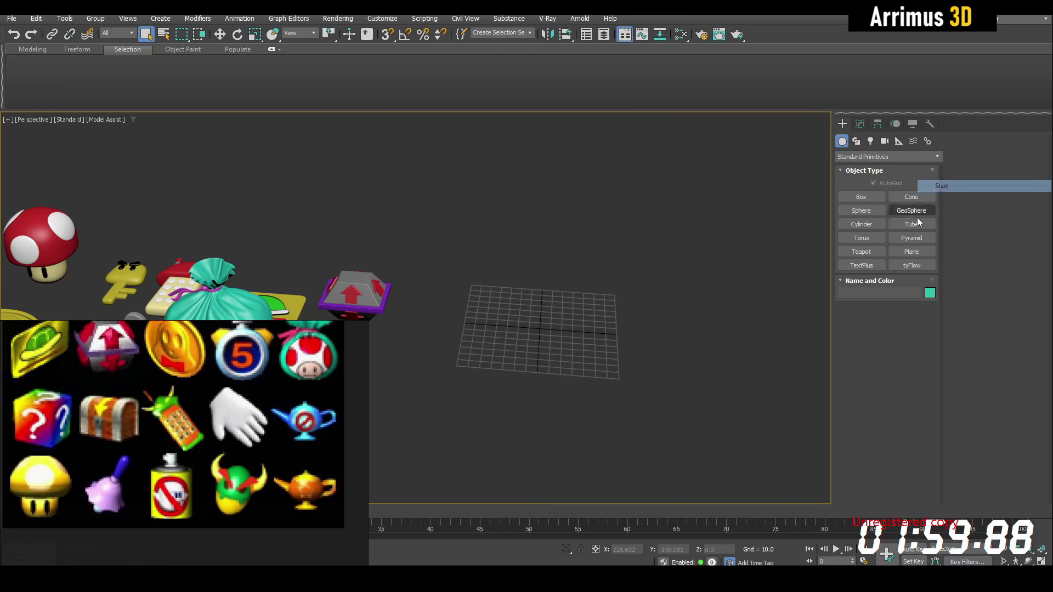
{"action": "scroll", "coordinate": [625, 336], "scroll_direction": "up", "scroll_amount": 3}
{"action": "middle_click_drag", "start_coordinate": [482, 347], "coordinate": [540, 352]}
{"action": "left_click_drag", "start_coordinate": [455, 303], "coordinate": [603, 425]}
{"action": "left_click", "coordinate": [589, 267]}
{"action": "right_click", "coordinate": [589, 267]}
{"action": "key", "text": "F4"}
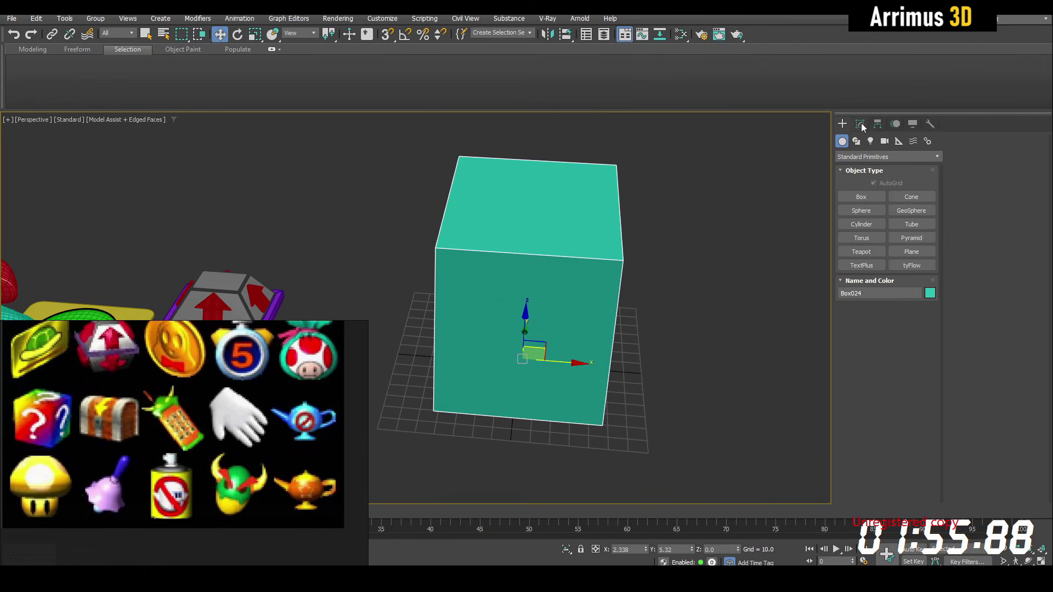
Set the box's length, width and height to 75
{"action": "left_click", "coordinate": [859, 123]}
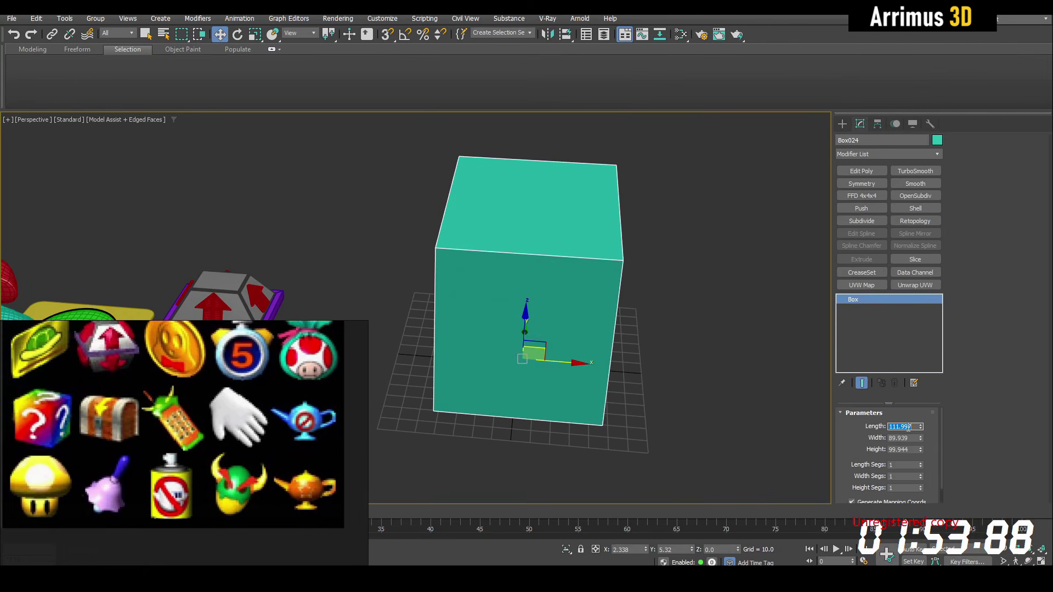
{"action": "key", "text": "Tab"}
{"action": "type", "text": "75"}
{"action": "key", "text": "Tab"}
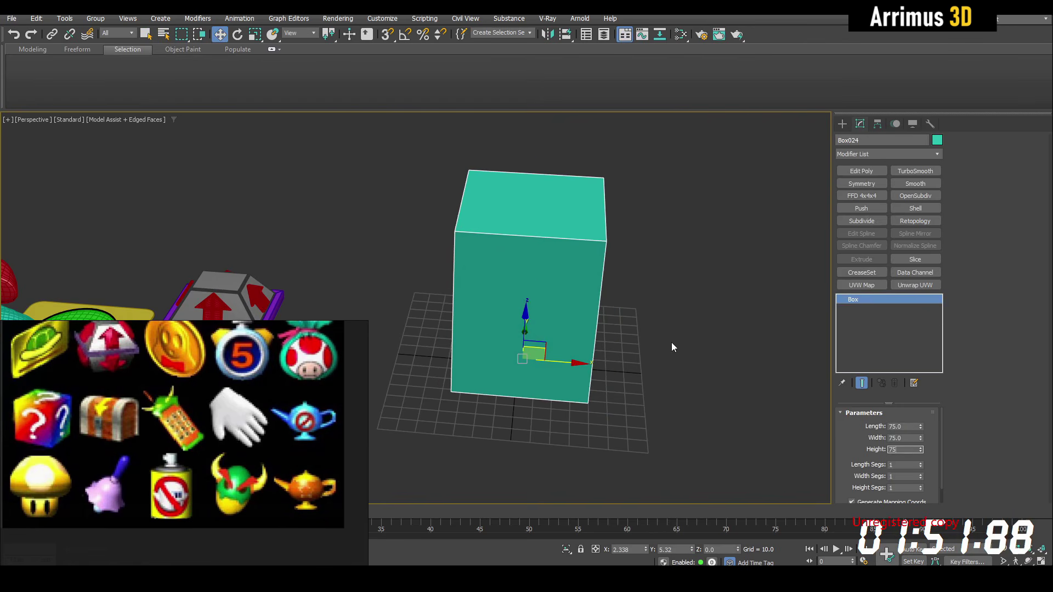
{"action": "key", "text": "Return"}
{"action": "middle_click_drag", "start_coordinate": [670, 342], "coordinate": [579, 276], "text": "alt"}
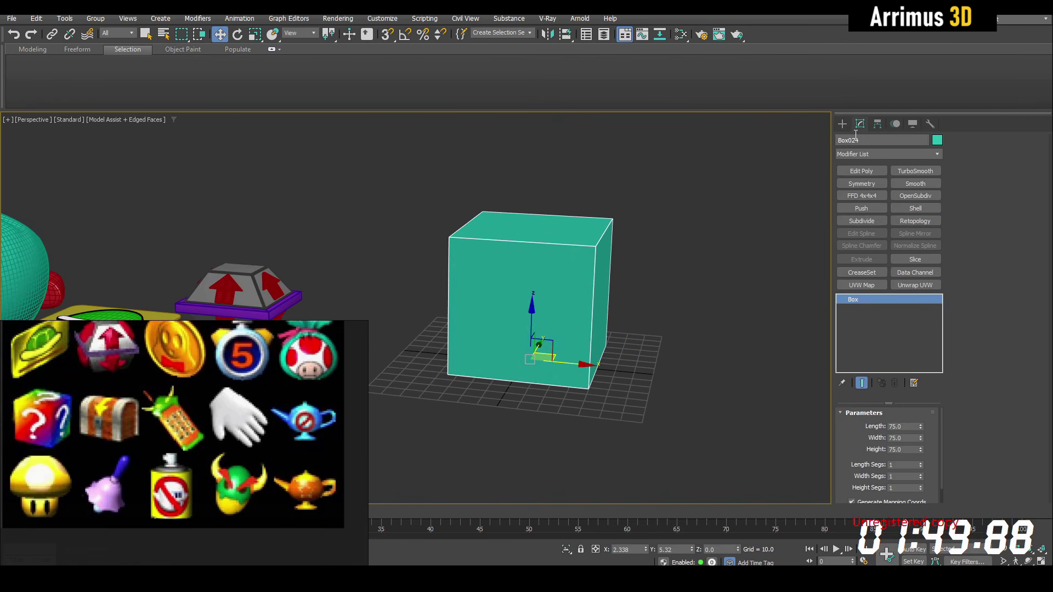
Create a Text spline beside the box and place it upright against the box's front face
{"action": "left_click", "coordinate": [849, 120]}
{"action": "left_click", "coordinate": [857, 143]}
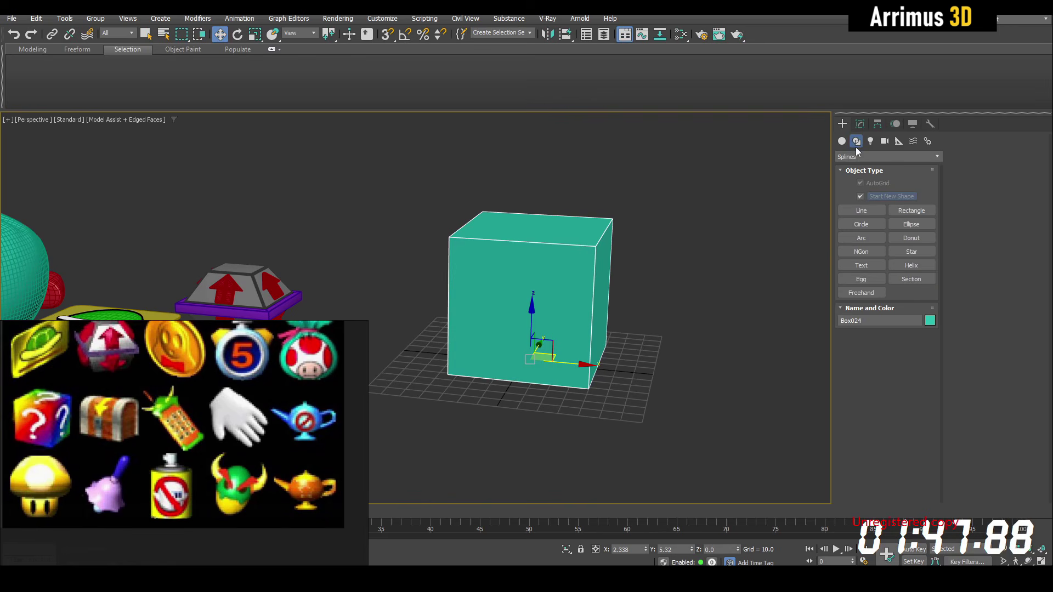
{"action": "left_click", "coordinate": [877, 265]}
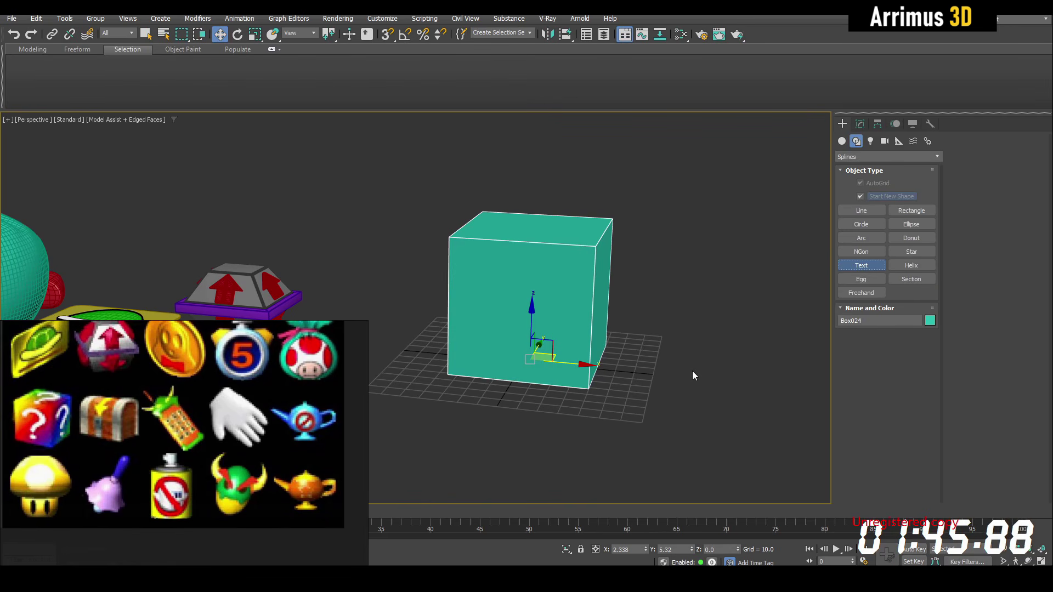
{"action": "middle_click_drag", "start_coordinate": [629, 404], "coordinate": [639, 364]}
{"action": "left_click_drag", "start_coordinate": [643, 362], "coordinate": [659, 384]}
{"action": "key", "text": "w"}
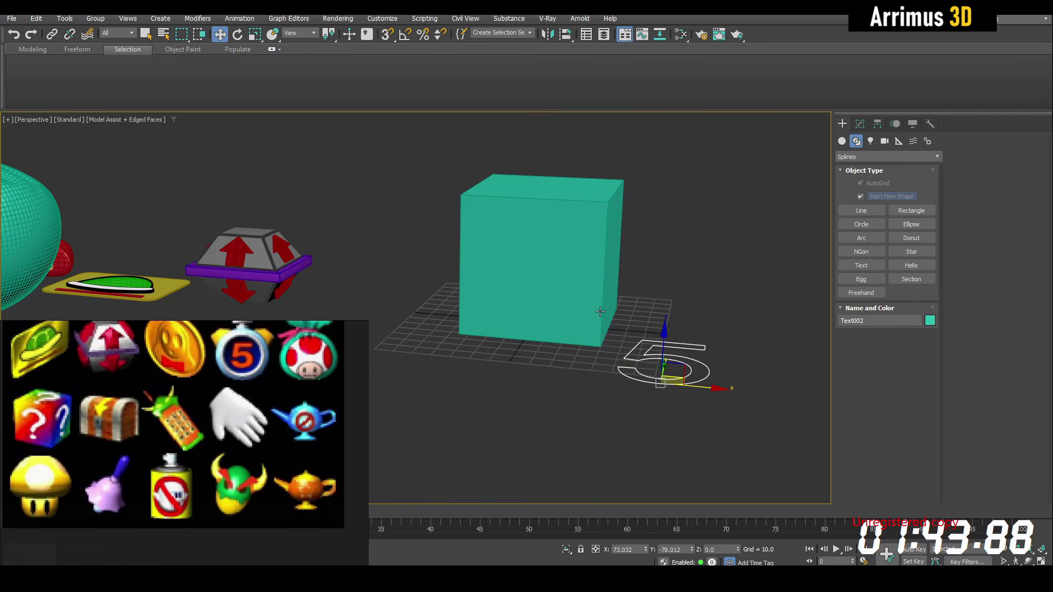
{"action": "middle_click_drag", "start_coordinate": [585, 302], "coordinate": [583, 298], "text": "alt"}
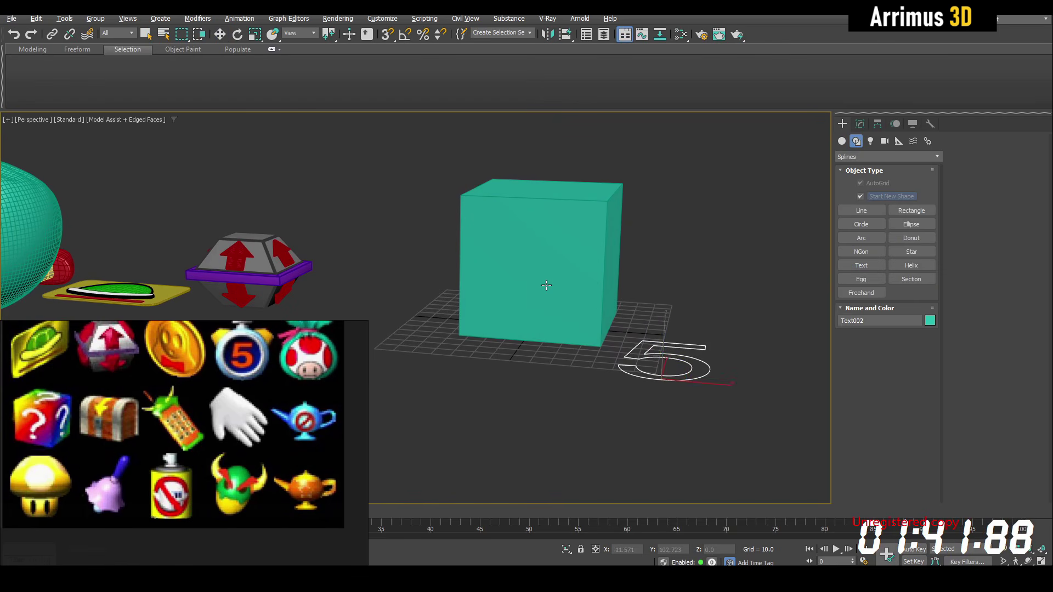
{"action": "left_click_drag", "start_coordinate": [546, 285], "coordinate": [527, 328]}
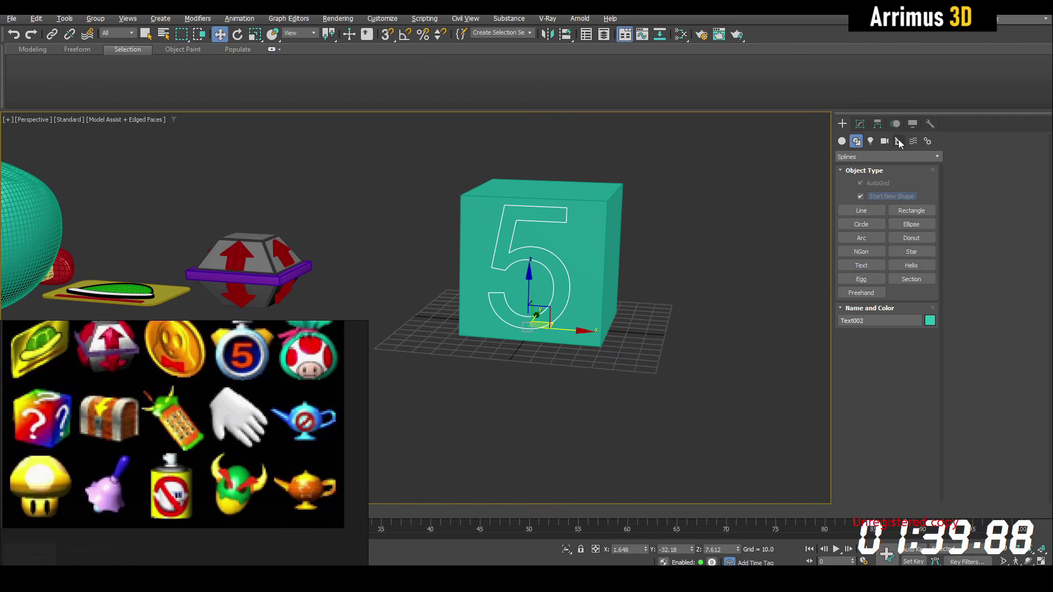
Change the text spline's content to "?" and scale it down slightly to suit the box face
{"action": "left_click", "coordinate": [859, 124]}
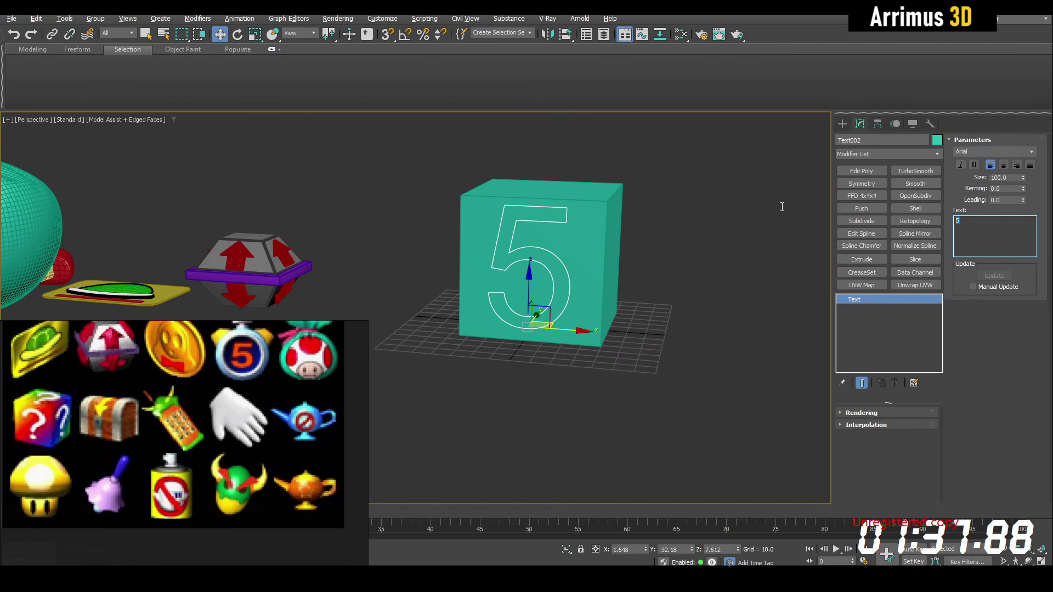
{"action": "scroll", "coordinate": [599, 264], "scroll_direction": "up", "scroll_amount": 6}
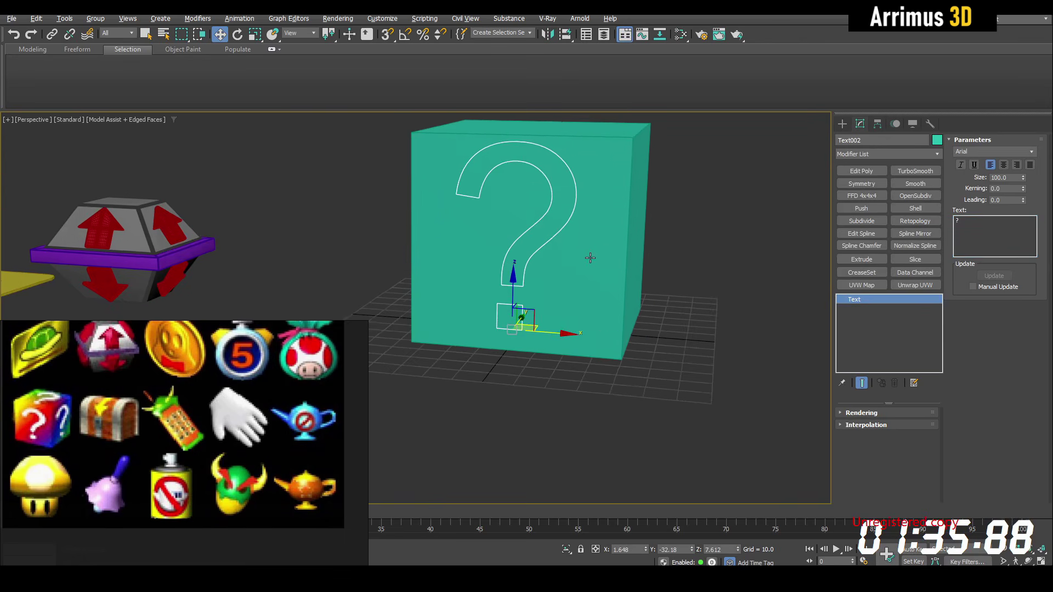
{"action": "key", "text": "r"}
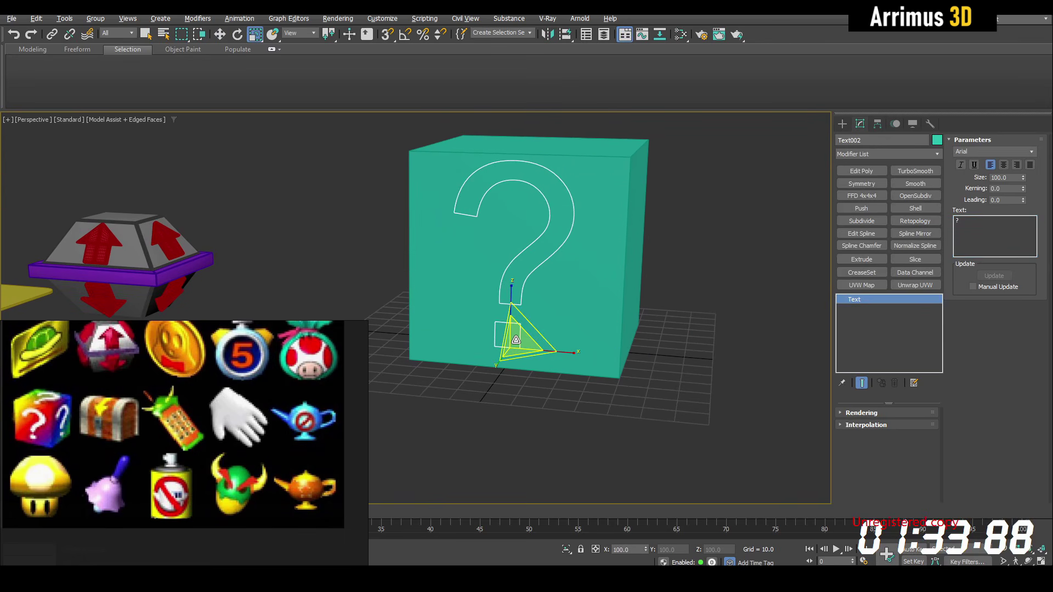
{"action": "left_click_drag", "start_coordinate": [516, 340], "coordinate": [517, 344]}
{"action": "key", "text": "w"}
Extrude the question mark text by 3.0 and align its pivot to the centre of the box's base
{"action": "middle_click_drag", "start_coordinate": [517, 346], "coordinate": [579, 264], "text": "alt"}
{"action": "left_click", "coordinate": [871, 259]}
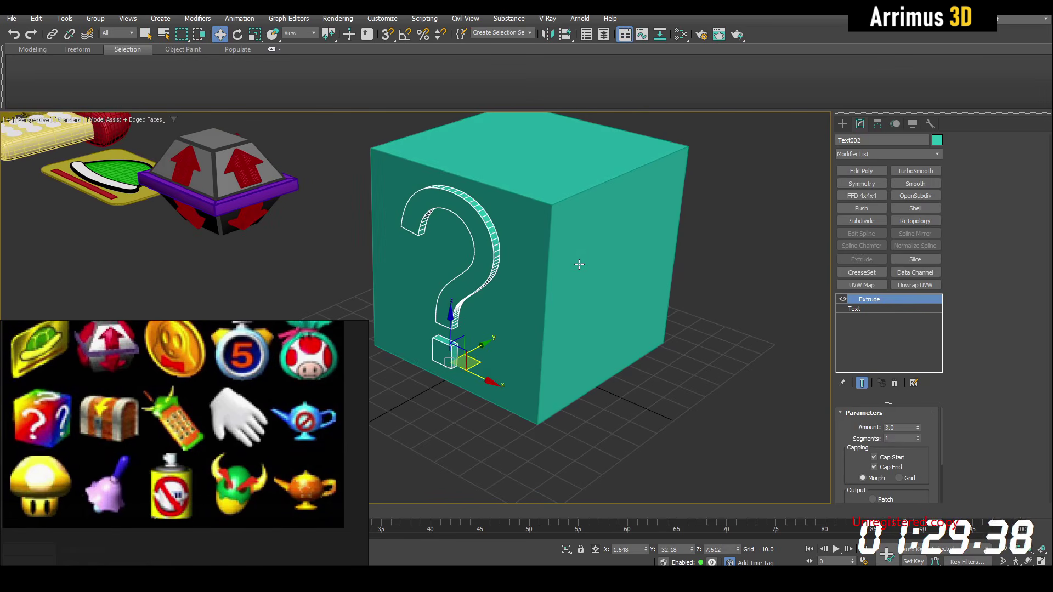
{"action": "left_click", "coordinate": [877, 125]}
{"action": "left_click", "coordinate": [896, 200]}
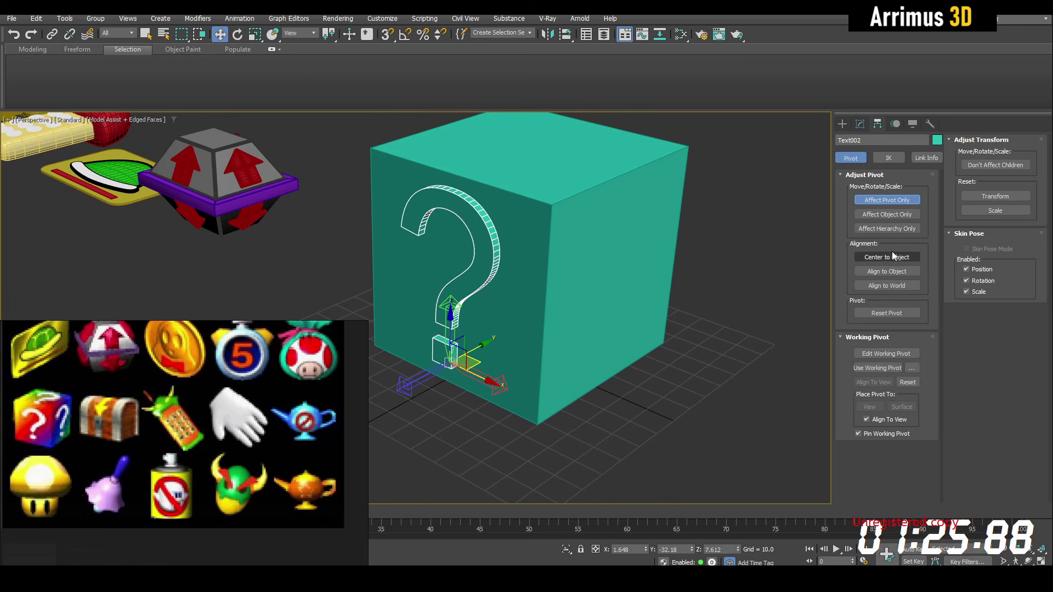
{"action": "left_click", "coordinate": [892, 256]}
{"action": "left_click", "coordinate": [859, 199]}
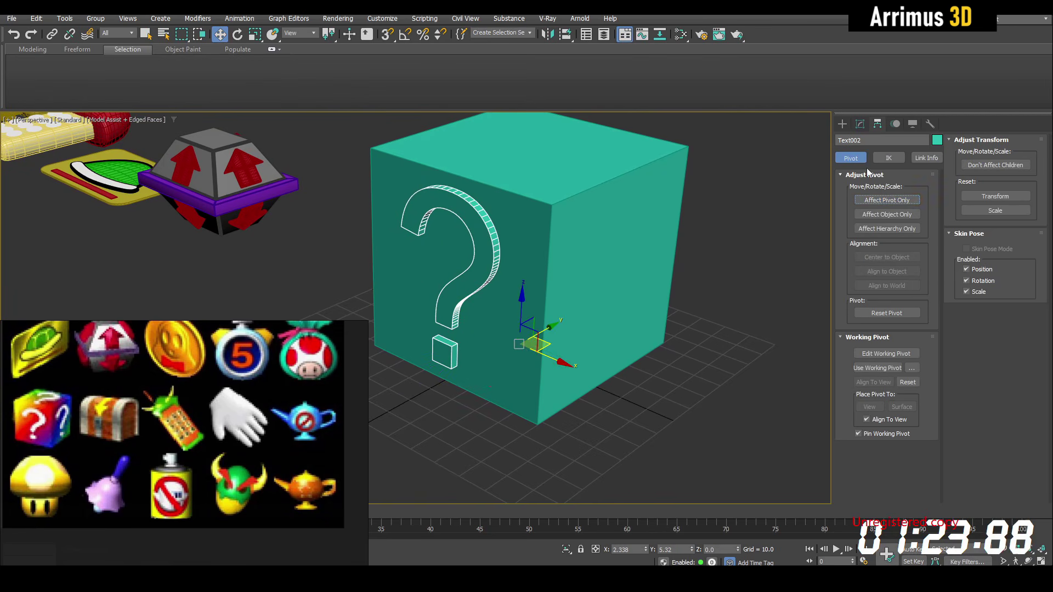
Convert the question mark to Editable Poly and make 3 copies around the box, rotated in 90° increments about Z
{"action": "left_click", "coordinate": [859, 124]}
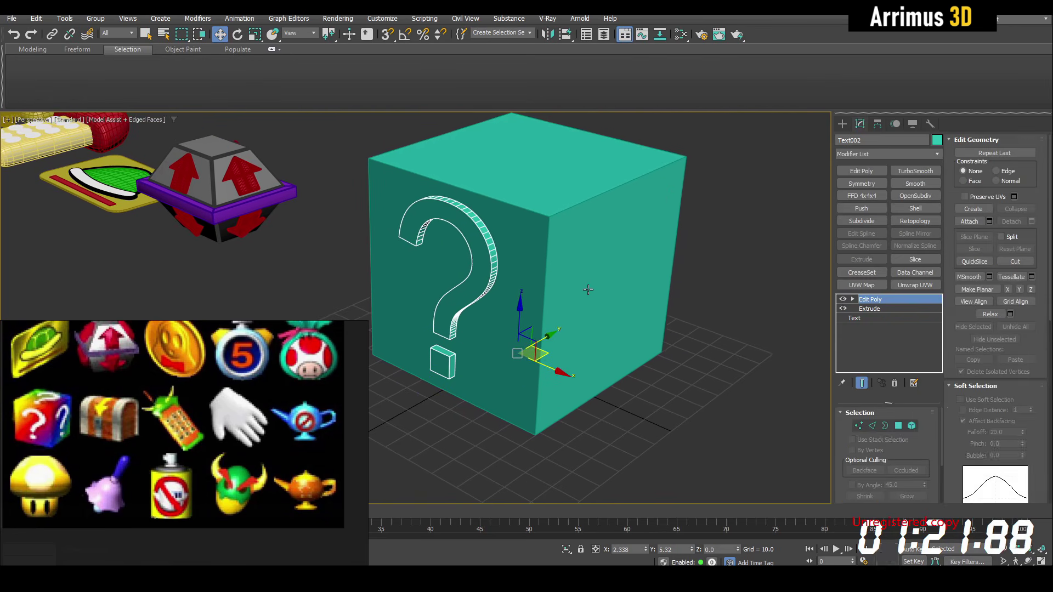
{"action": "middle_click_drag", "start_coordinate": [588, 289], "coordinate": [582, 331]}
{"action": "key", "text": "e"}
{"action": "key", "text": "a"}
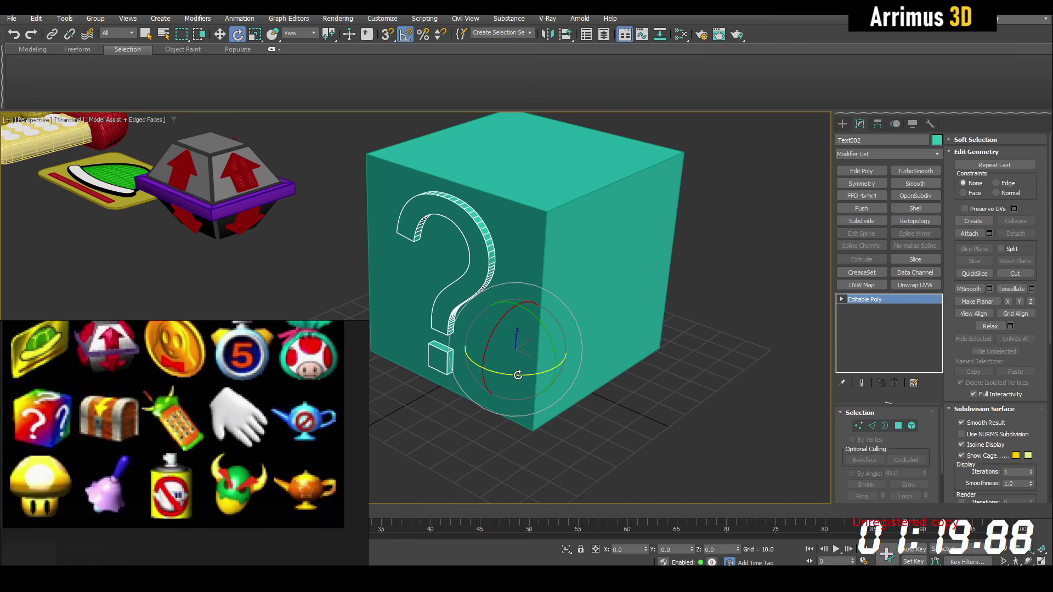
{"action": "left_click_drag", "start_coordinate": [517, 375], "coordinate": [540, 387], "text": "shift"}
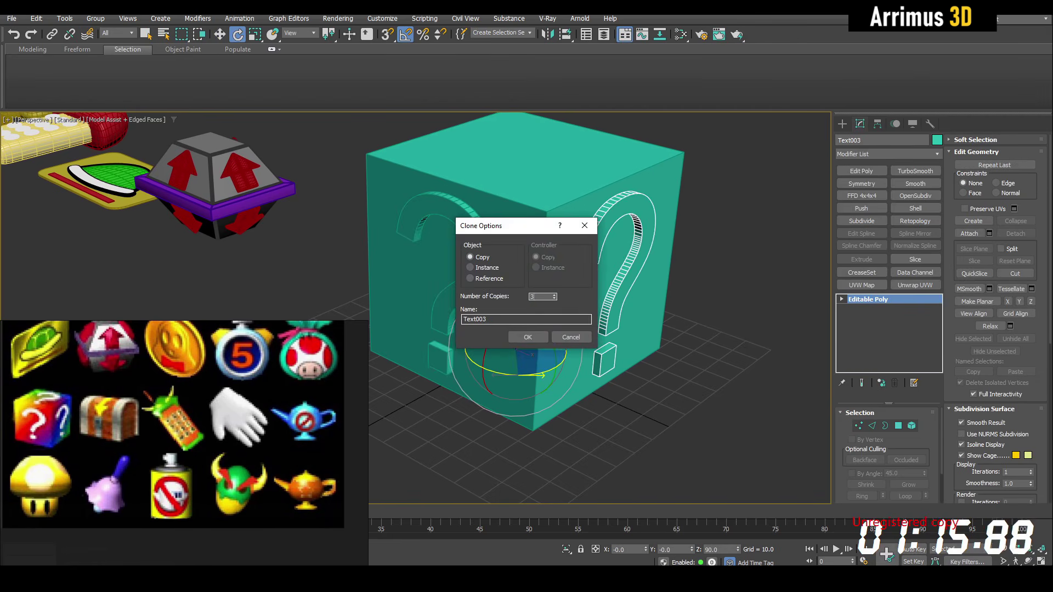
{"action": "left_click", "coordinate": [528, 337]}
Centre the front question mark's pivot on the middle of the box, at a height of 37.5
{"action": "mouse_move", "coordinate": [423, 293]}
{"action": "middle_mouse_down", "text": "alt"}
{"action": "mouse_move", "coordinate": [480, 245]}
{"action": "mouse_move", "coordinate": [643, 221]}
{"action": "middle_mouse_up", "text": "alt"}
{"action": "left_click", "coordinate": [480, 245]}
{"action": "key", "text": "w"}
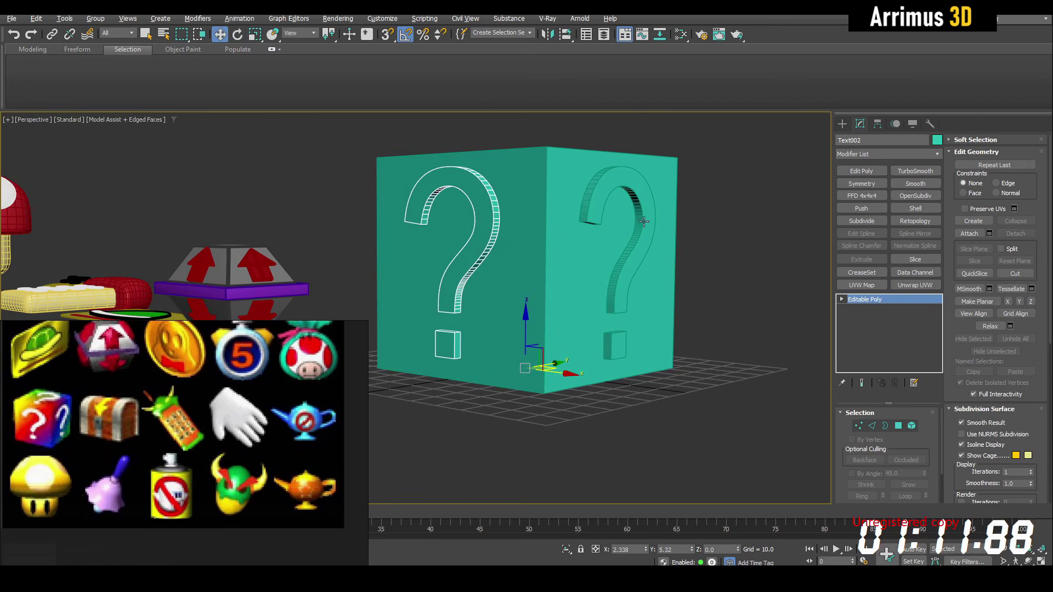
{"action": "left_click", "coordinate": [561, 169]}
{"action": "middle_click_drag", "start_coordinate": [560, 169], "coordinate": [527, 267], "text": "alt"}
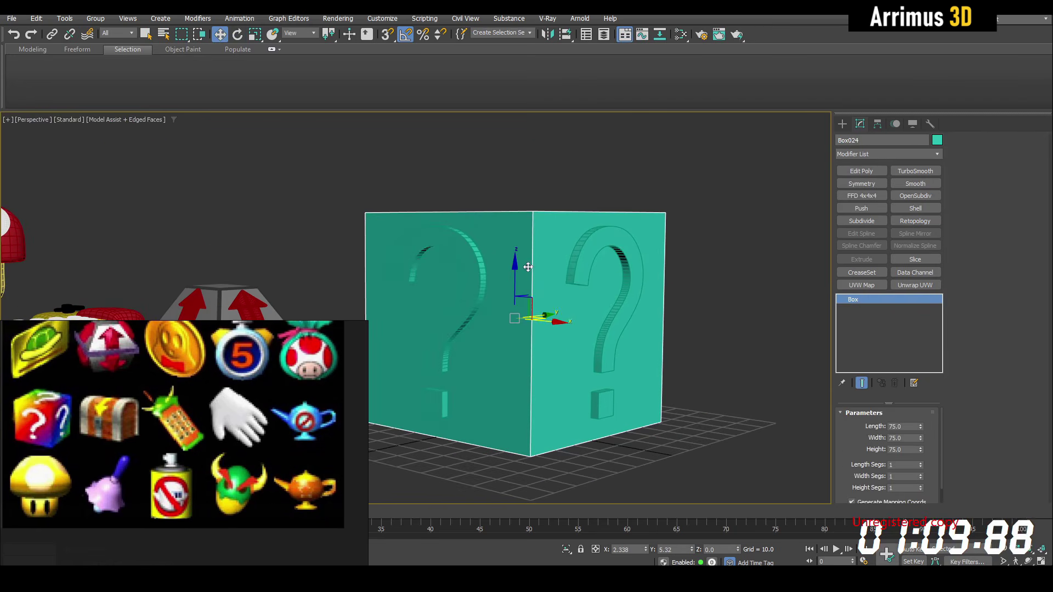
{"action": "left_click", "coordinate": [483, 266]}
{"action": "middle_click_drag", "start_coordinate": [662, 247], "coordinate": [658, 277], "text": "alt"}
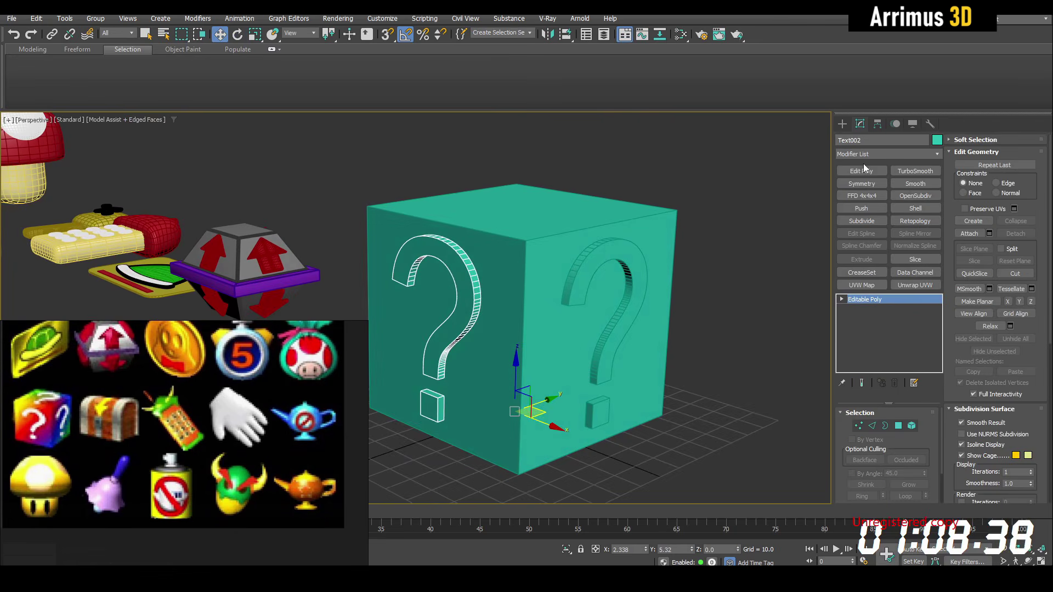
{"action": "left_click", "coordinate": [877, 124]}
{"action": "left_click", "coordinate": [886, 200]}
{"action": "left_click", "coordinate": [886, 258]}
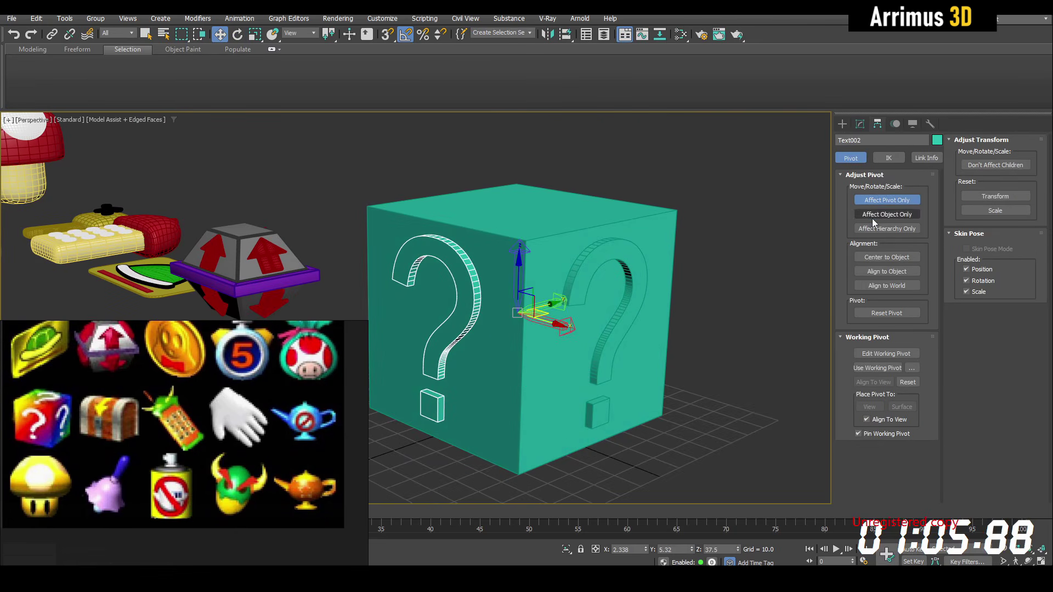
{"action": "left_click", "coordinate": [860, 124]}
Copy the front question mark onto the box's top and bottom faces by rotating clones 90° about X
{"action": "key", "text": "e"}
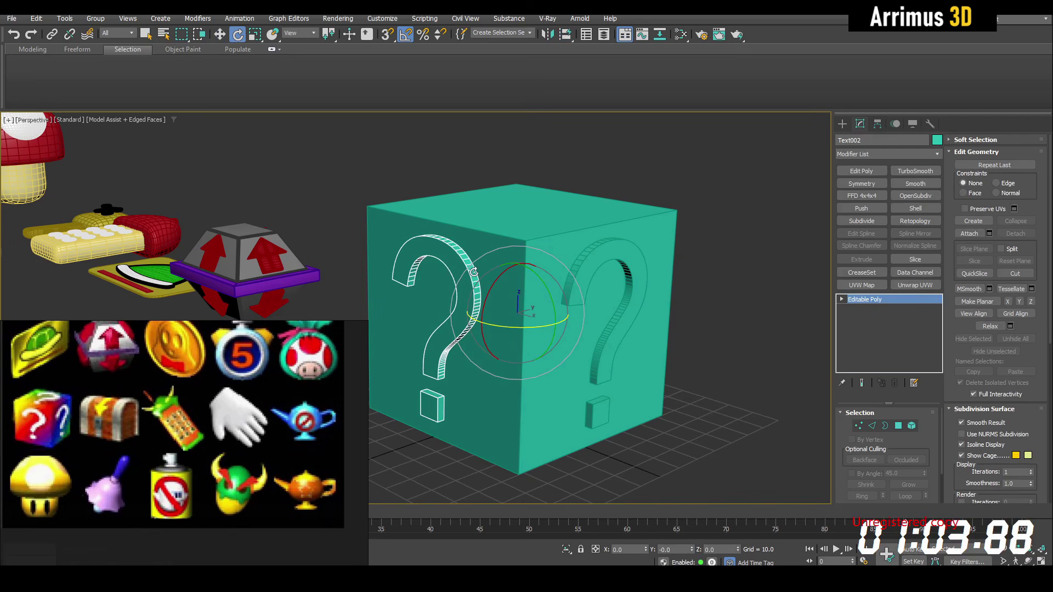
{"action": "left_click_drag", "start_coordinate": [495, 283], "coordinate": [507, 268], "text": "shift"}
{"action": "left_click", "coordinate": [535, 339]}
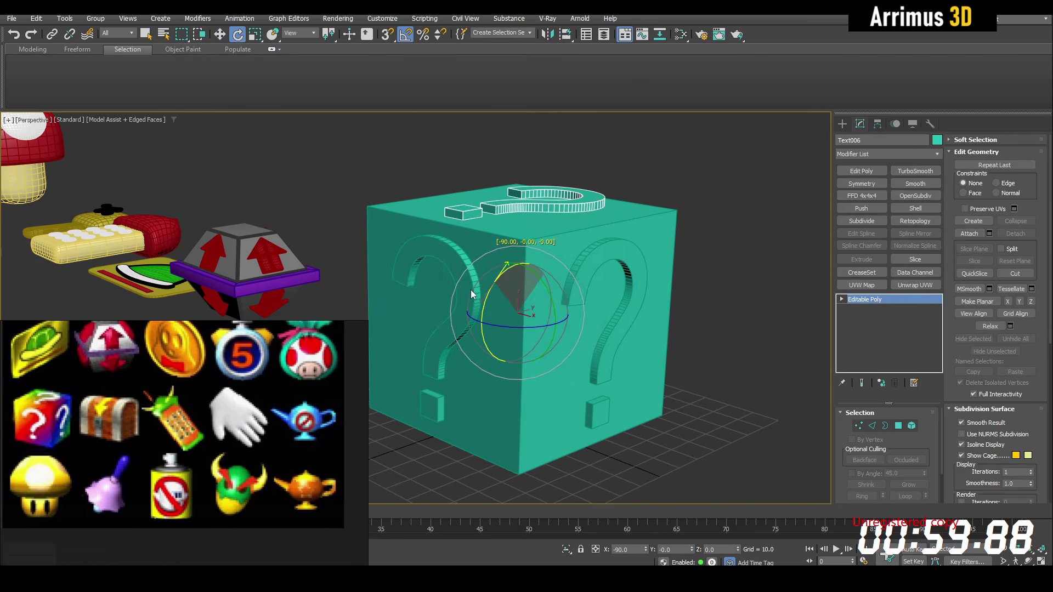
{"action": "left_click", "coordinate": [446, 343]}
{"action": "middle_click_drag", "start_coordinate": [447, 355], "coordinate": [474, 311], "text": "alt"}
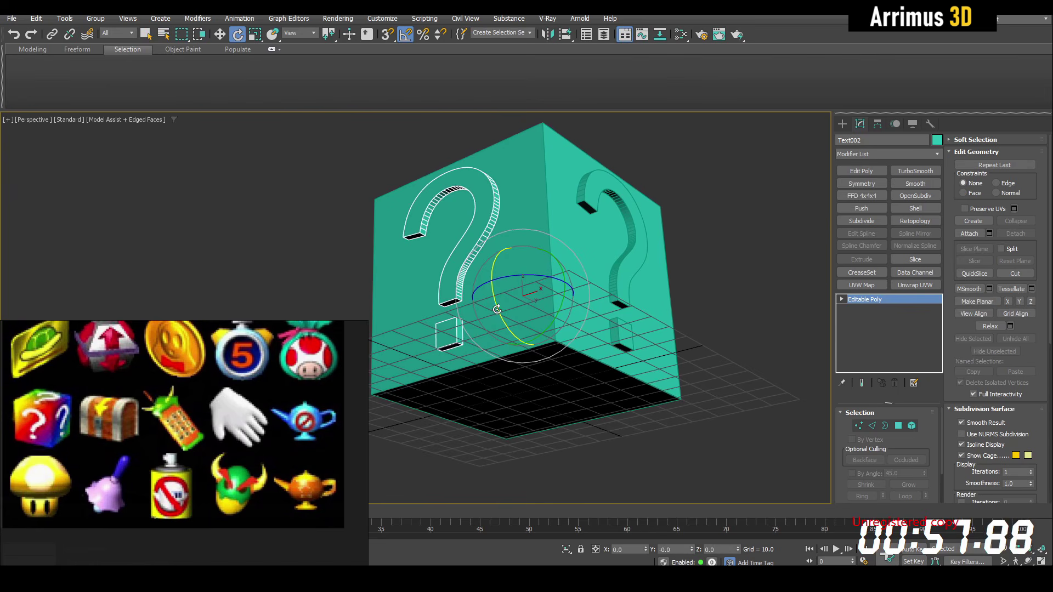
{"action": "left_click_drag", "start_coordinate": [507, 316], "coordinate": [512, 322], "text": "shift"}
{"action": "left_click", "coordinate": [527, 338]}
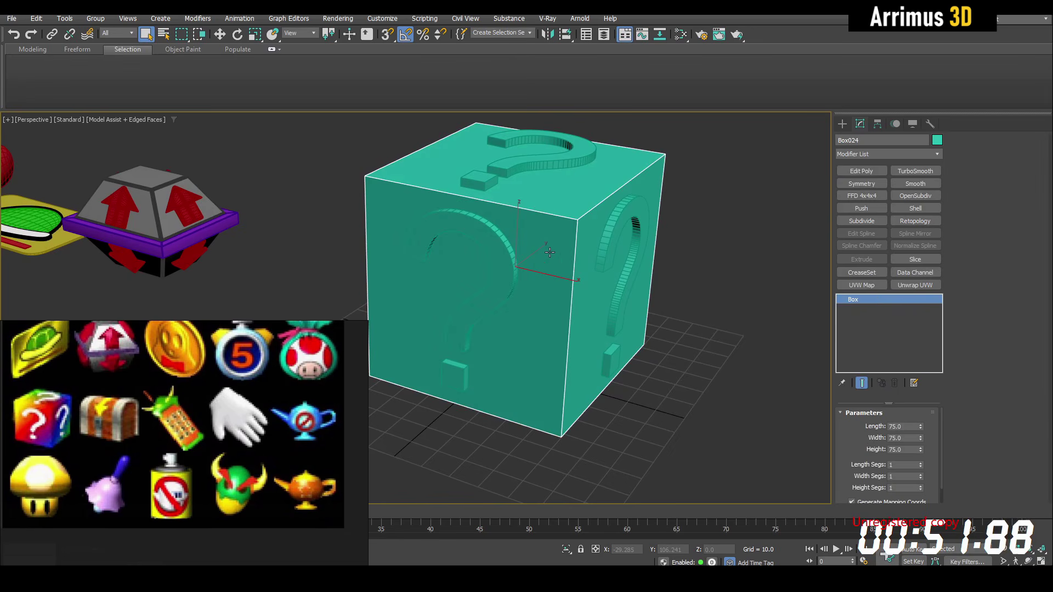
Add Edit Poly and Chamfer modifiers to the box, with a chamfer amount of 1.0 and 3 segments
{"action": "key", "text": "2"}
{"action": "scroll", "coordinate": [563, 227], "scroll_direction": "up", "scroll_amount": 2}
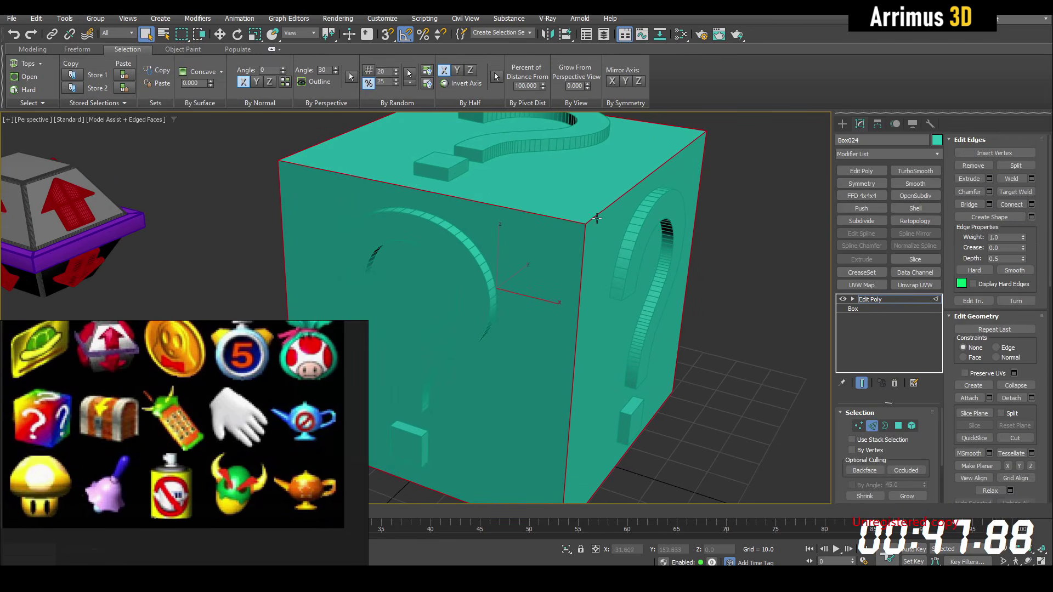
{"action": "right_click", "coordinate": [633, 212]}
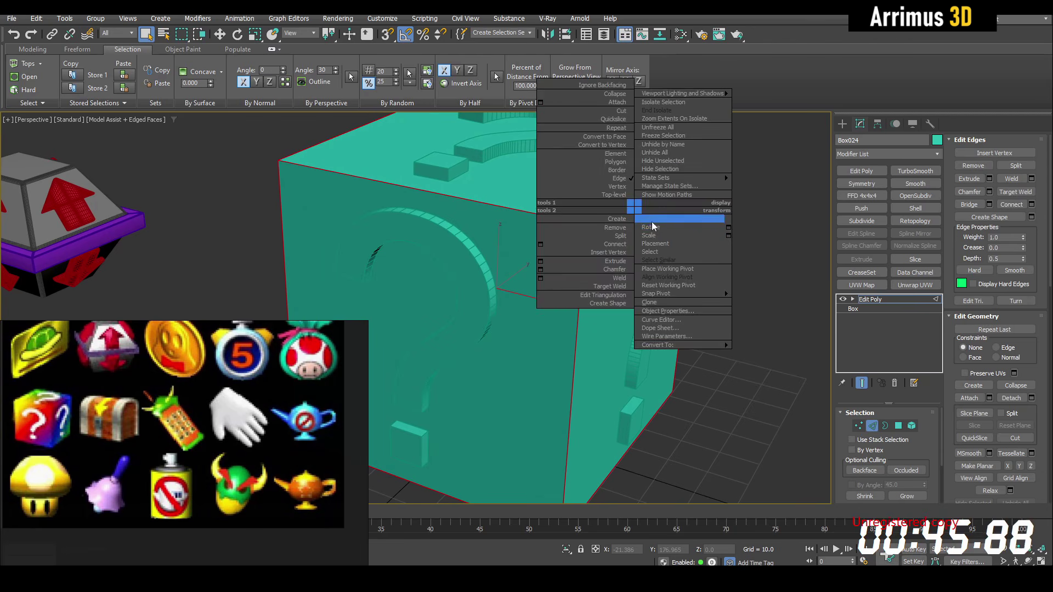
{"action": "middle_click_drag", "start_coordinate": [798, 215], "coordinate": [798, 214]}
{"action": "key", "text": "2"}
{"action": "left_click", "coordinate": [934, 155]}
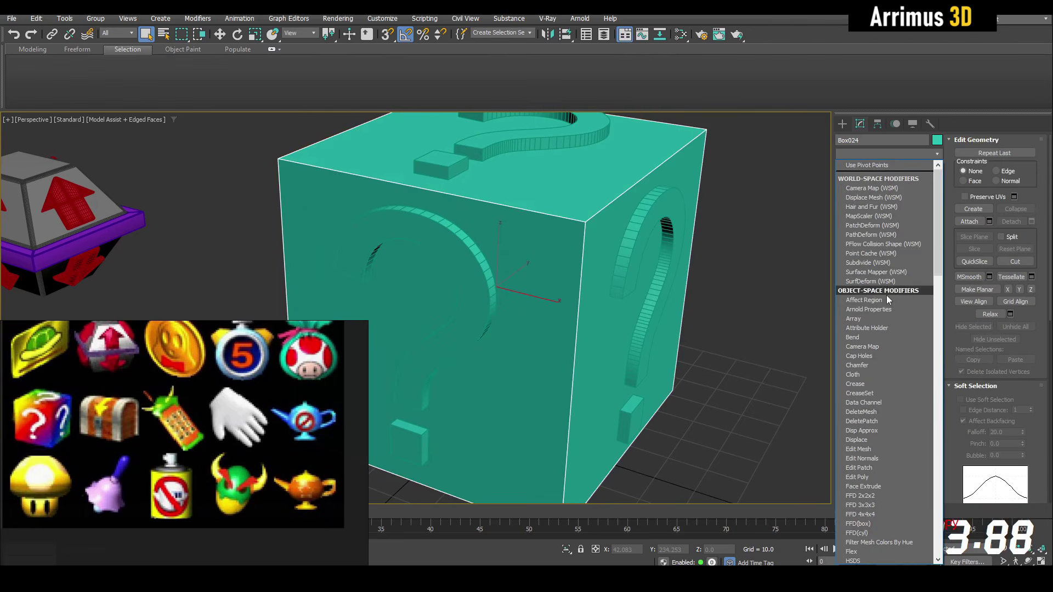
{"action": "left_click", "coordinate": [889, 366]}
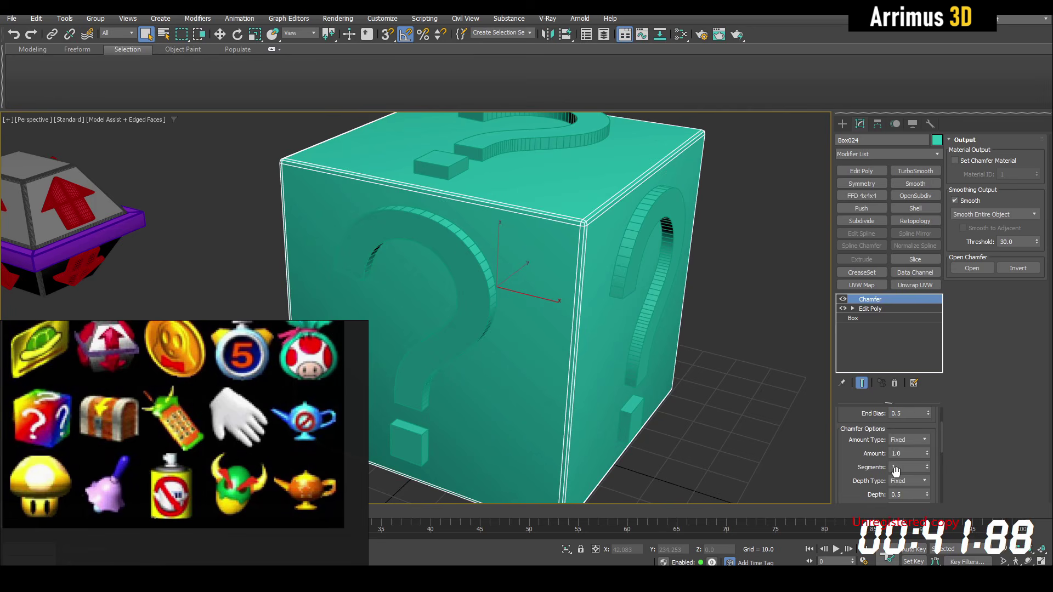
{"action": "key", "text": "F4"}
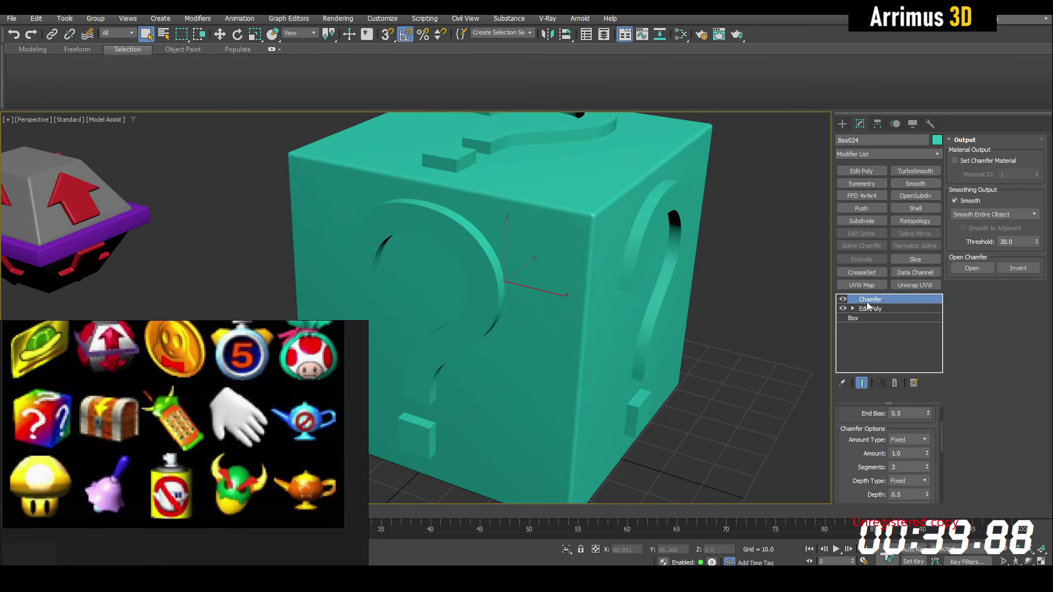
Copy the box's Chamfer modifier for reuse and collapse the box to Editable Poly
{"action": "right_click", "coordinate": [867, 300]}
{"action": "left_click", "coordinate": [527, 229]}
{"action": "key", "text": "F4"}
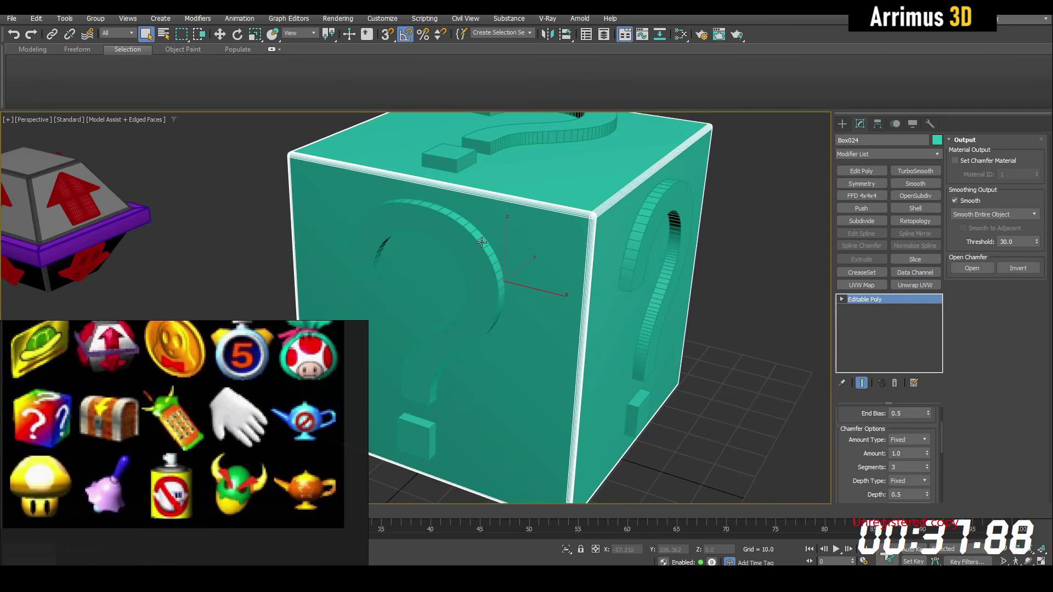
{"action": "scroll", "coordinate": [482, 242], "scroll_direction": "down", "scroll_amount": 5}
{"action": "left_click", "coordinate": [502, 237]}
{"action": "left_click_drag", "start_coordinate": [405, 137], "coordinate": [619, 345]}
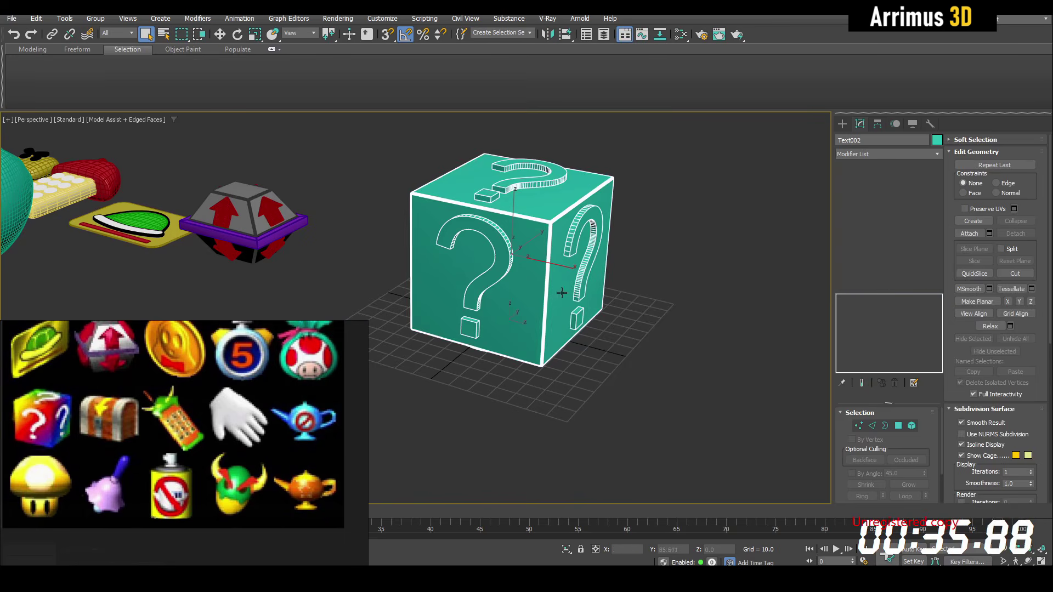
{"action": "left_click", "coordinate": [546, 267], "text": "alt"}
{"action": "scroll", "coordinate": [547, 267], "scroll_direction": "up", "scroll_amount": 5}
{"action": "middle_click_drag", "start_coordinate": [571, 294], "coordinate": [618, 298]}
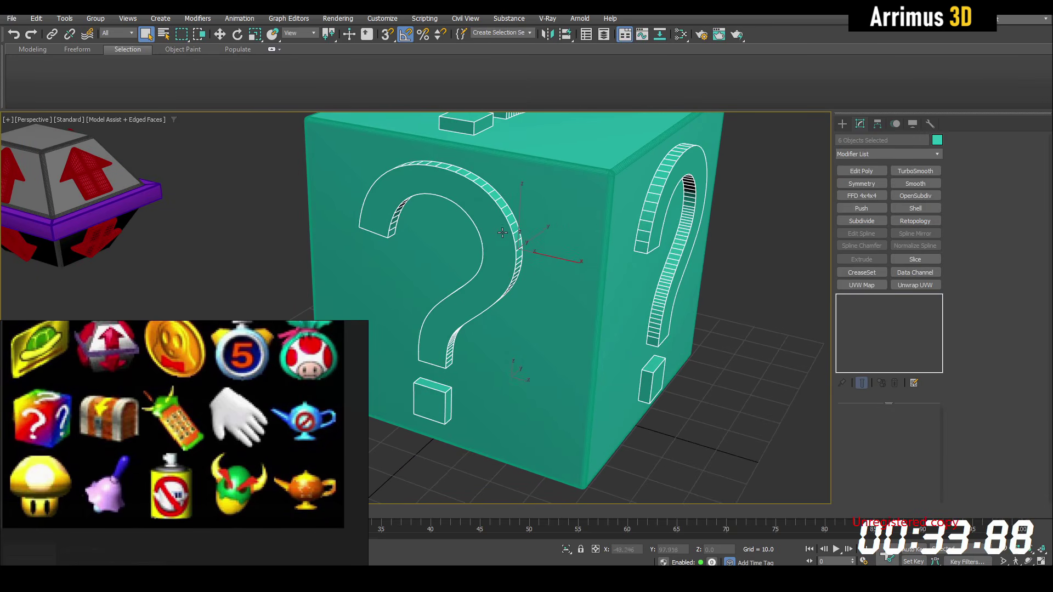
Paste the copied Chamfer modifier onto the front question mark and check its rounded edges without the wireframe
{"action": "right_click", "coordinate": [863, 297]}
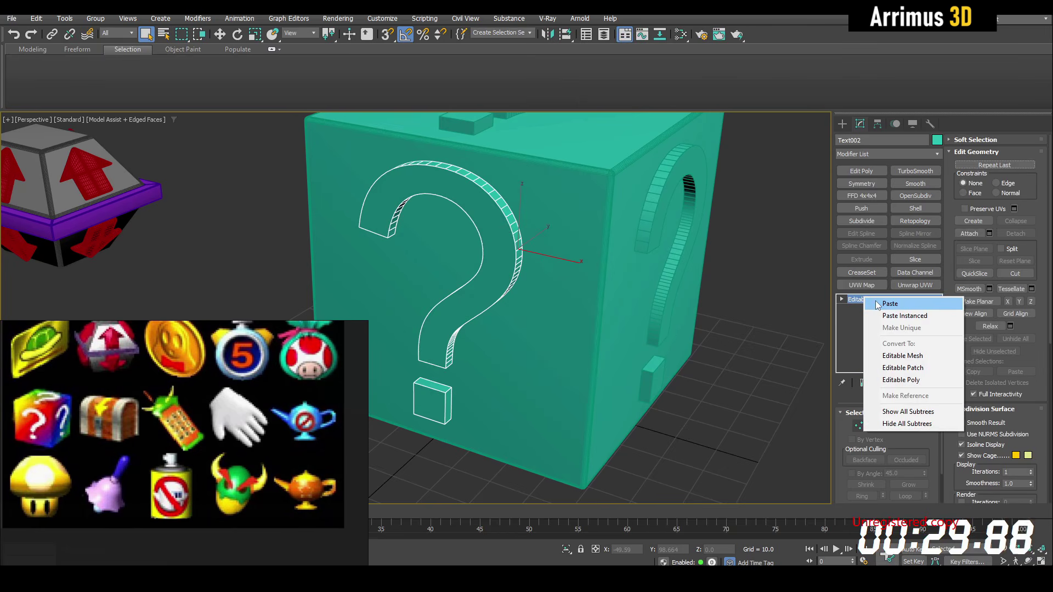
{"action": "left_click", "coordinate": [876, 305]}
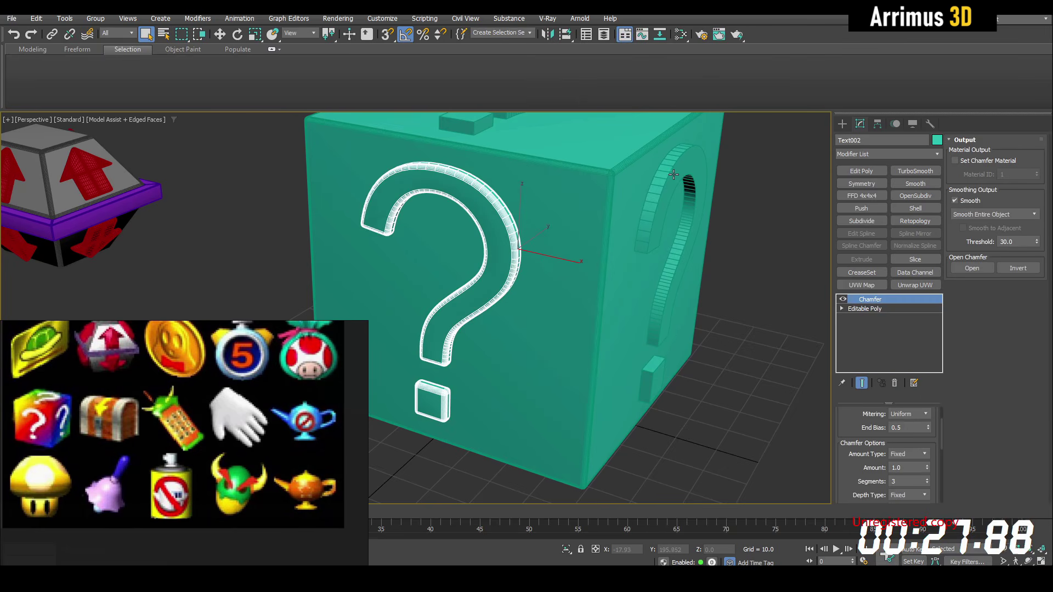
{"action": "key", "text": "F4"}
{"action": "scroll", "coordinate": [514, 196], "scroll_direction": "up", "scroll_amount": 3}
{"action": "middle_click_drag", "start_coordinate": [471, 261], "coordinate": [519, 197]}
{"action": "scroll", "coordinate": [519, 197], "scroll_direction": "down", "scroll_amount": 5}
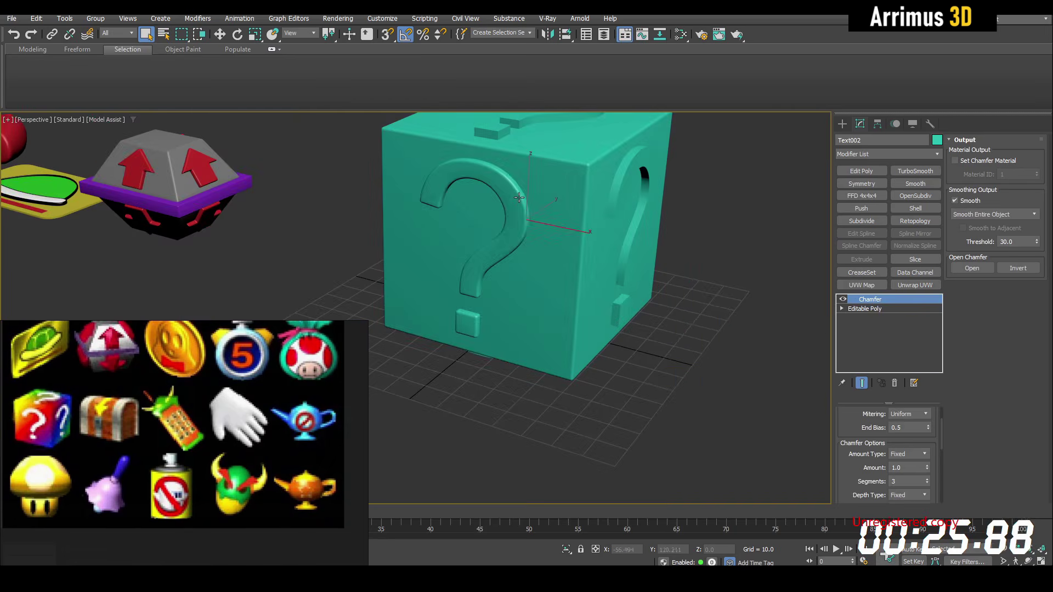
{"action": "key", "text": "F4"}
Paste the Chamfer modifier as an instance onto the question marks on the box's right and top faces
{"action": "left_click", "coordinate": [640, 214]}
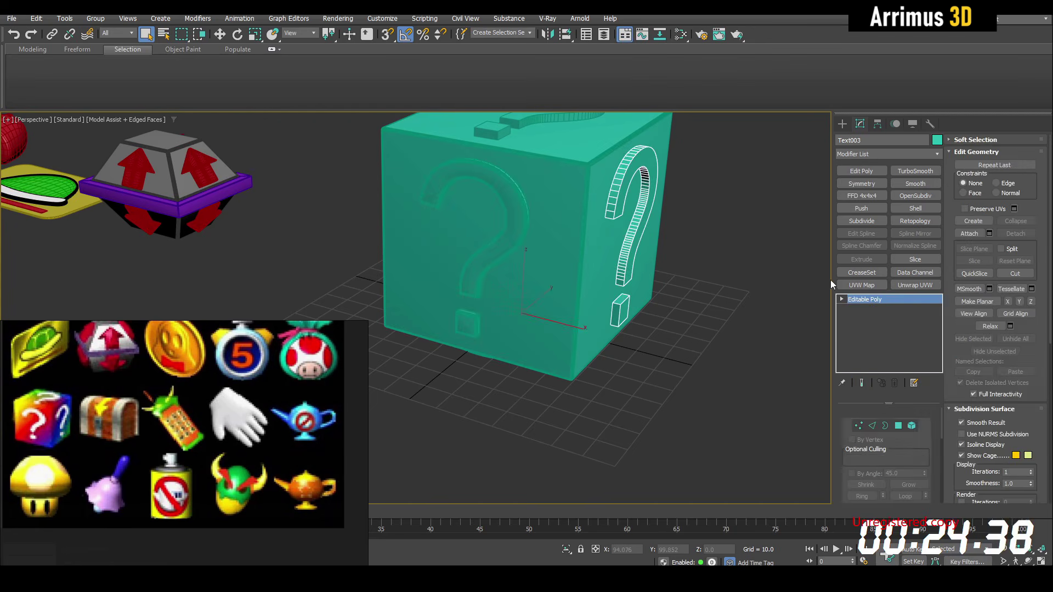
{"action": "right_click", "coordinate": [856, 301]}
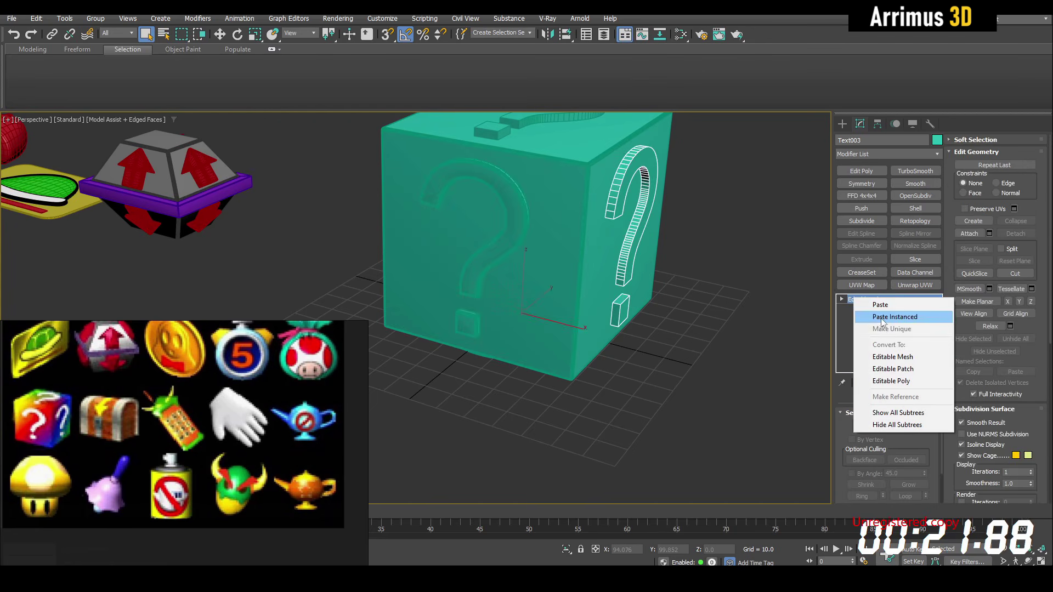
{"action": "left_click", "coordinate": [894, 317]}
{"action": "middle_click_drag", "start_coordinate": [624, 170], "coordinate": [606, 228], "text": "alt"}
{"action": "left_click", "coordinate": [591, 171]}
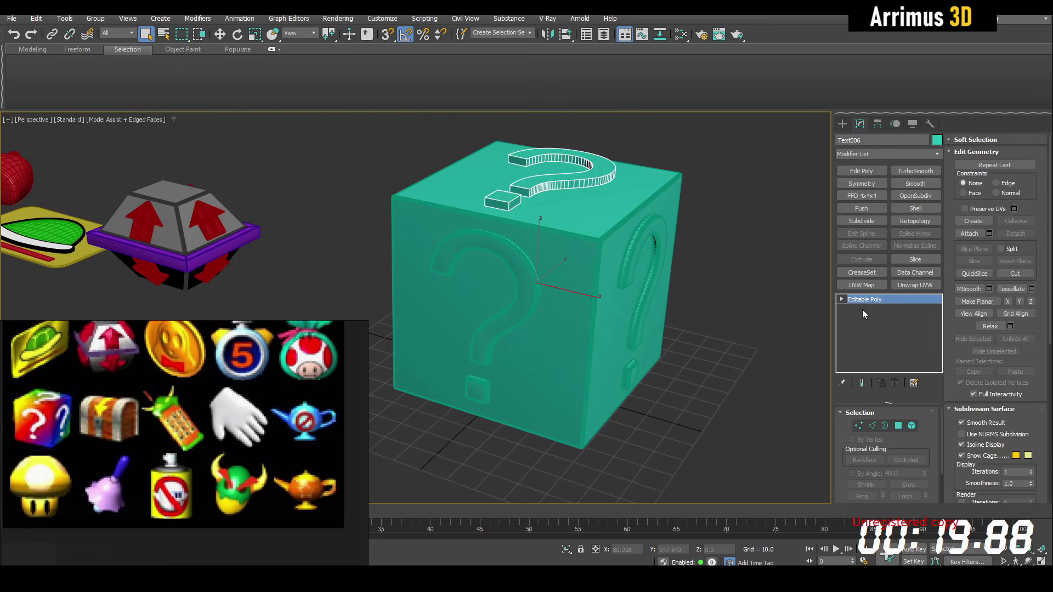
{"action": "right_click", "coordinate": [860, 299]}
{"action": "left_click", "coordinate": [896, 318]}
Paste the Chamfer modifier as an instance onto the question marks on the box's left and bottom faces
{"action": "middle_click_drag", "start_coordinate": [483, 219], "coordinate": [543, 197], "text": "alt"}
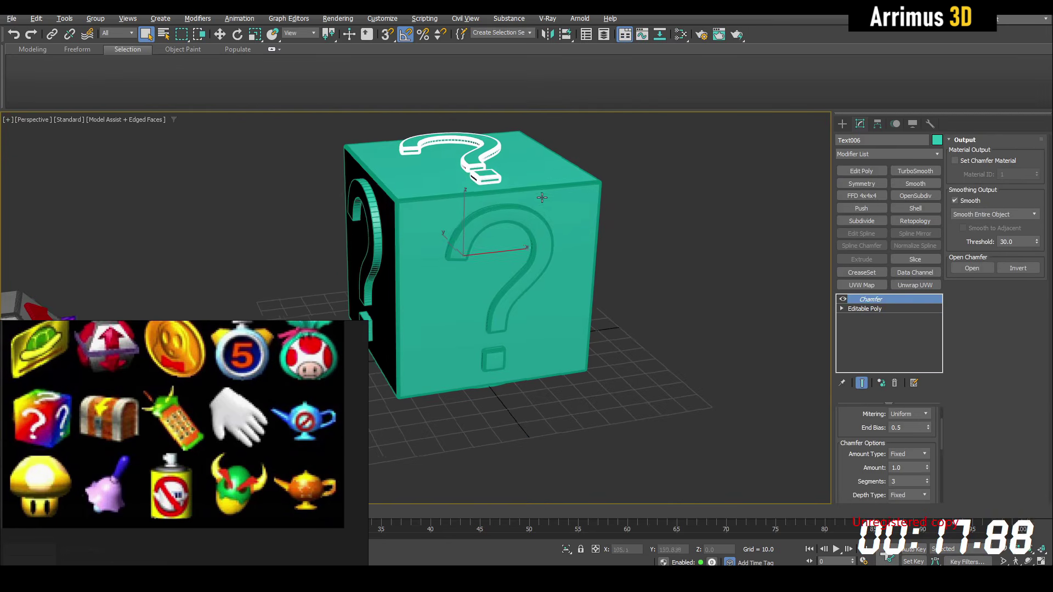
{"action": "left_click", "coordinate": [366, 199]}
{"action": "right_click", "coordinate": [871, 301]}
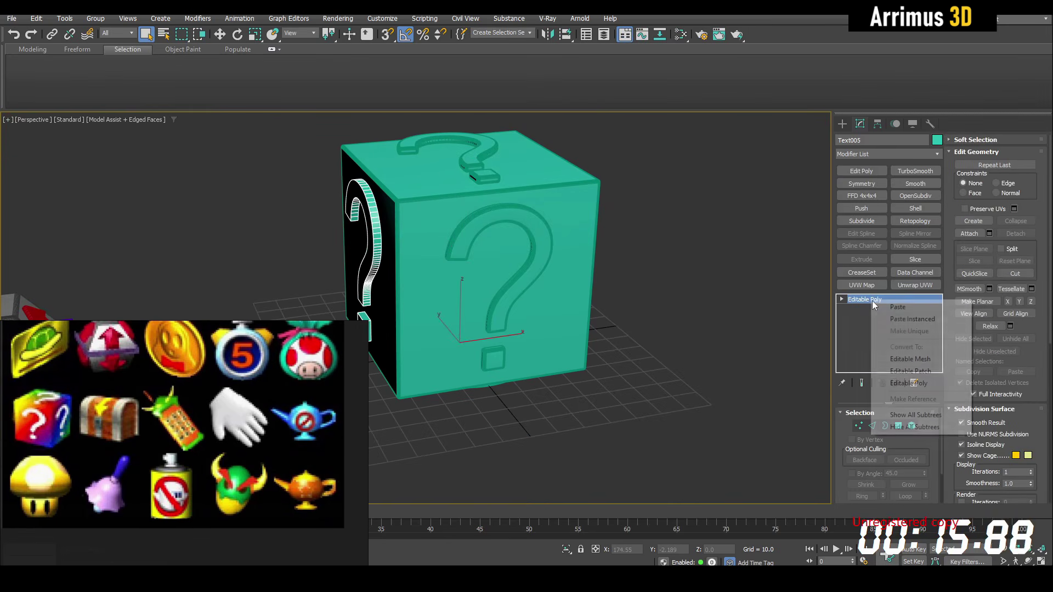
{"action": "left_click", "coordinate": [895, 317]}
{"action": "middle_click_drag", "start_coordinate": [631, 342], "coordinate": [543, 284], "text": "alt"}
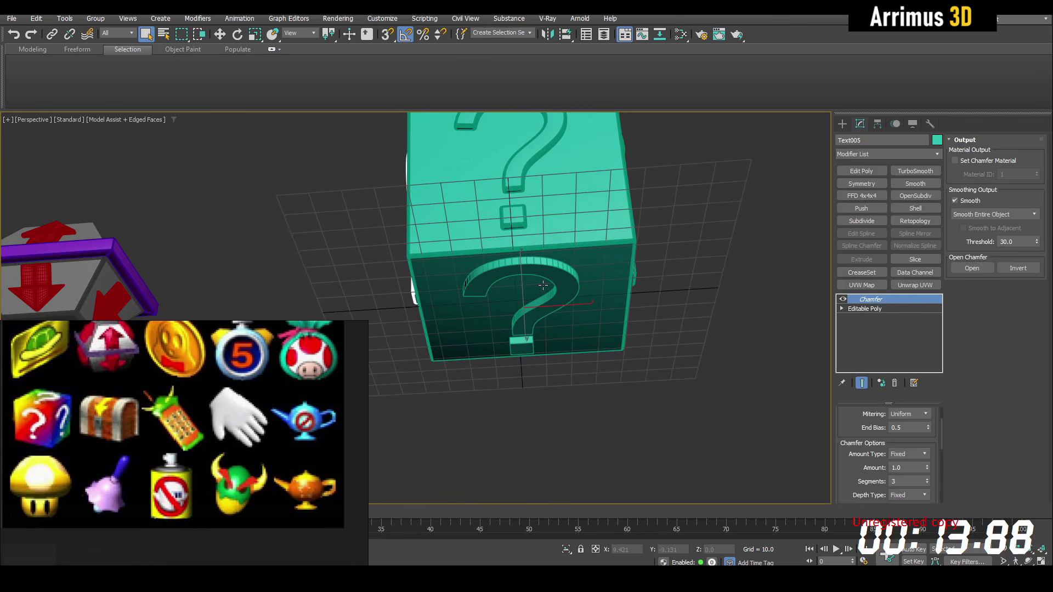
{"action": "left_click", "coordinate": [573, 282]}
{"action": "right_click", "coordinate": [871, 300]}
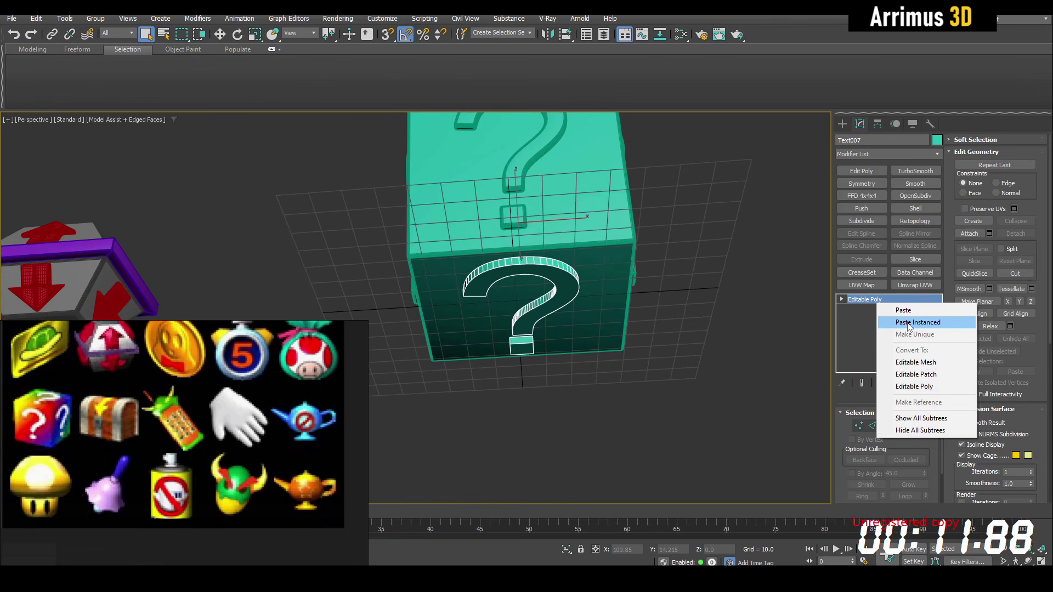
{"action": "left_click", "coordinate": [910, 322]}
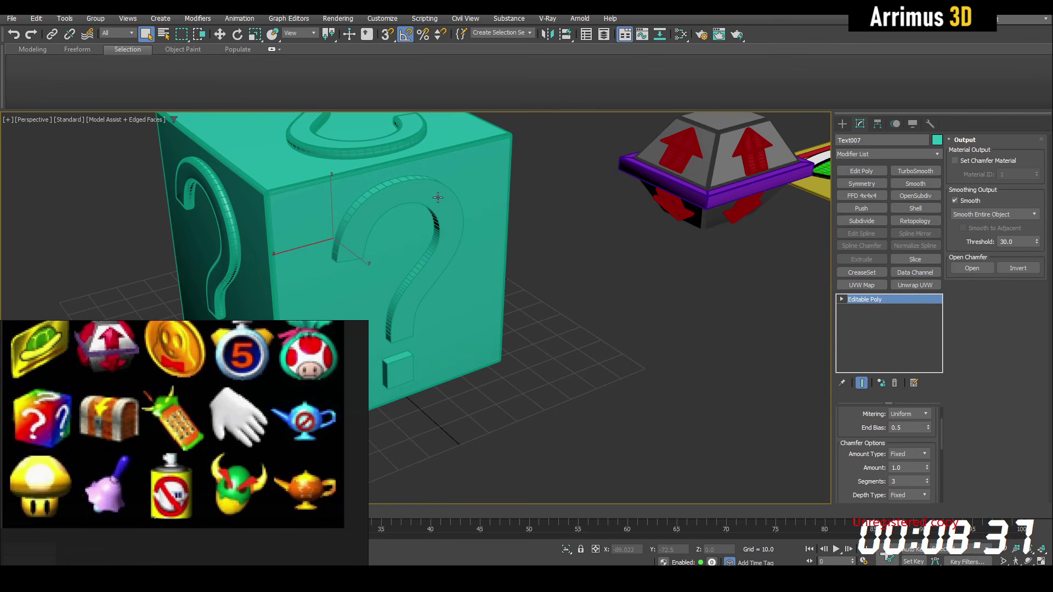
Paste the instanced Chamfer modifier onto the back question mark, and select the box together with all its question marks
{"action": "left_click", "coordinate": [437, 198]}
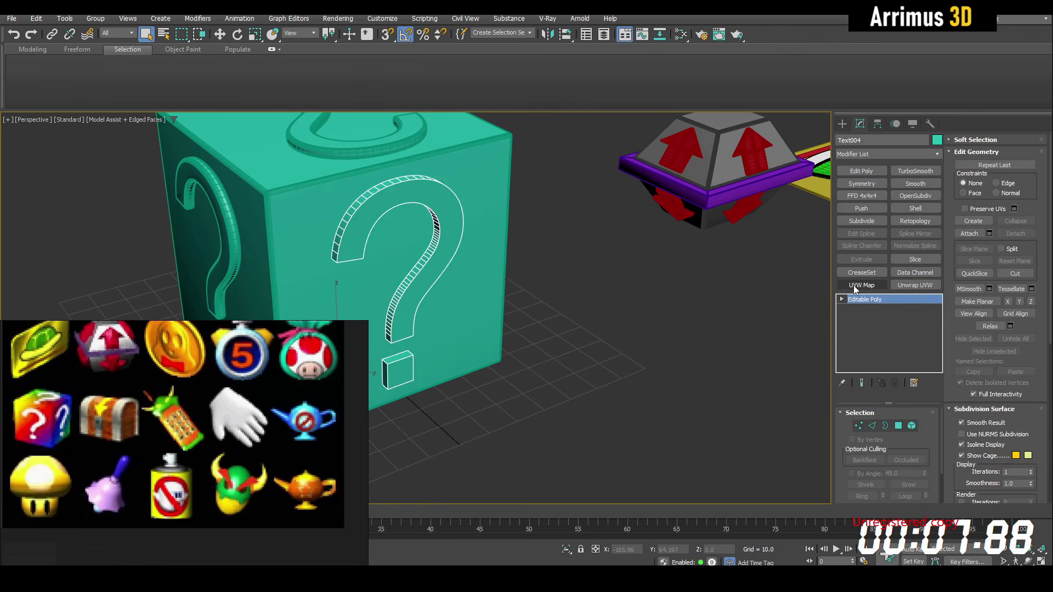
{"action": "right_click", "coordinate": [865, 297]}
{"action": "left_click", "coordinate": [884, 320]}
{"action": "key", "text": "F4"}
{"action": "middle_click_drag", "start_coordinate": [607, 232], "coordinate": [675, 247], "text": "alt"}
{"action": "left_click", "coordinate": [614, 283]}
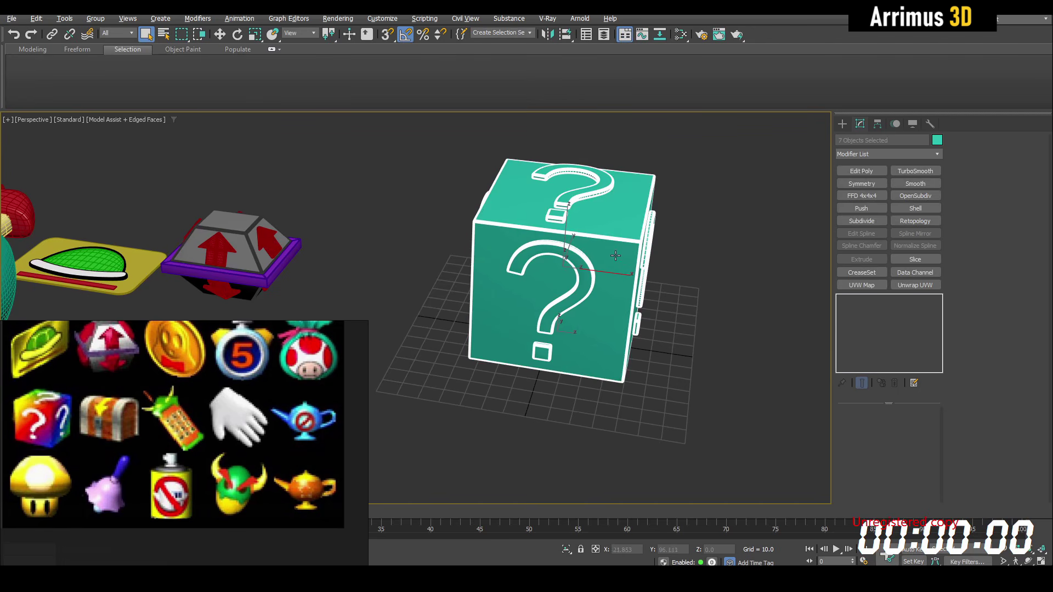
Set the object colour of all the raised question marks to white, leaving the box unchanged
{"action": "left_click", "coordinate": [937, 140]}
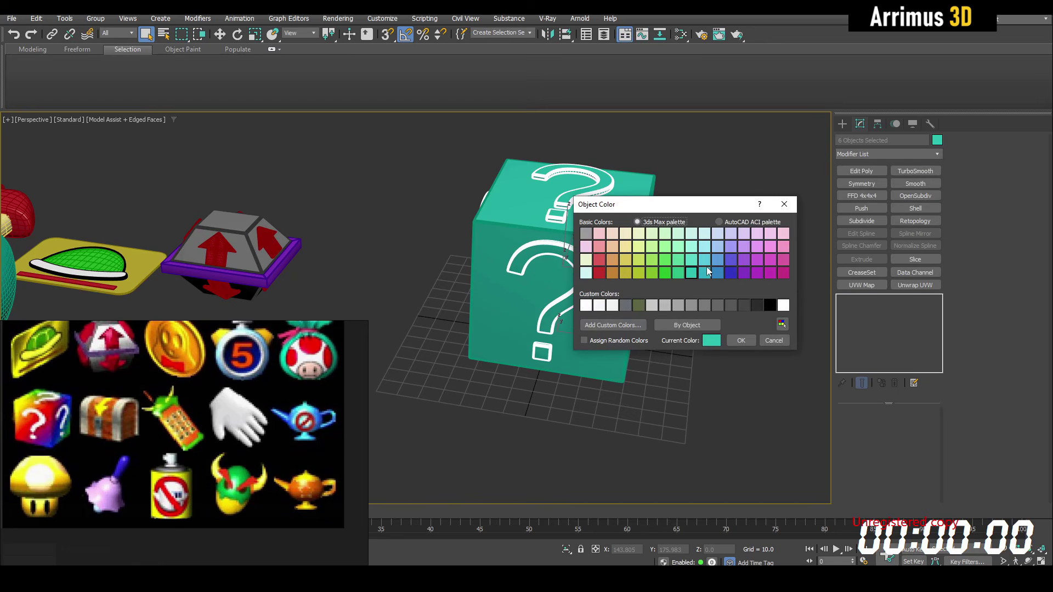
{"action": "left_click", "coordinate": [732, 339]}
{"action": "left_click_drag", "start_coordinate": [546, 327], "coordinate": [546, 327]}
Select all the modelled items, move them along X to clear the grid, and deselect everything
{"action": "key", "text": "w"}
{"action": "middle_click_drag", "start_coordinate": [546, 326], "coordinate": [628, 289]}
{"action": "left_click_drag", "start_coordinate": [669, 270], "coordinate": [485, 331]}
{"action": "middle_click_drag", "start_coordinate": [489, 328], "coordinate": [493, 331]}
{"action": "key", "text": "ctrl+a"}
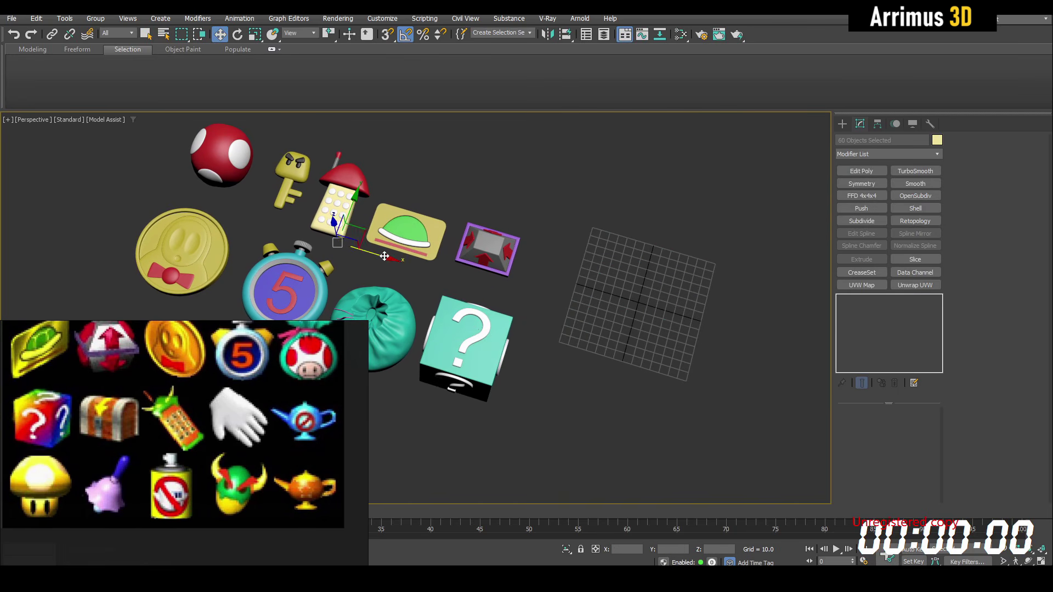
{"action": "left_click_drag", "start_coordinate": [385, 256], "coordinate": [271, 239]}
{"action": "key", "text": "q"}
{"action": "left_click", "coordinate": [509, 324]}
Enlarge the treasure chest in the reference image, and reset and start the two-minute timer
{"action": "middle_click_drag", "start_coordinate": [509, 323], "coordinate": [494, 251], "text": "alt"}
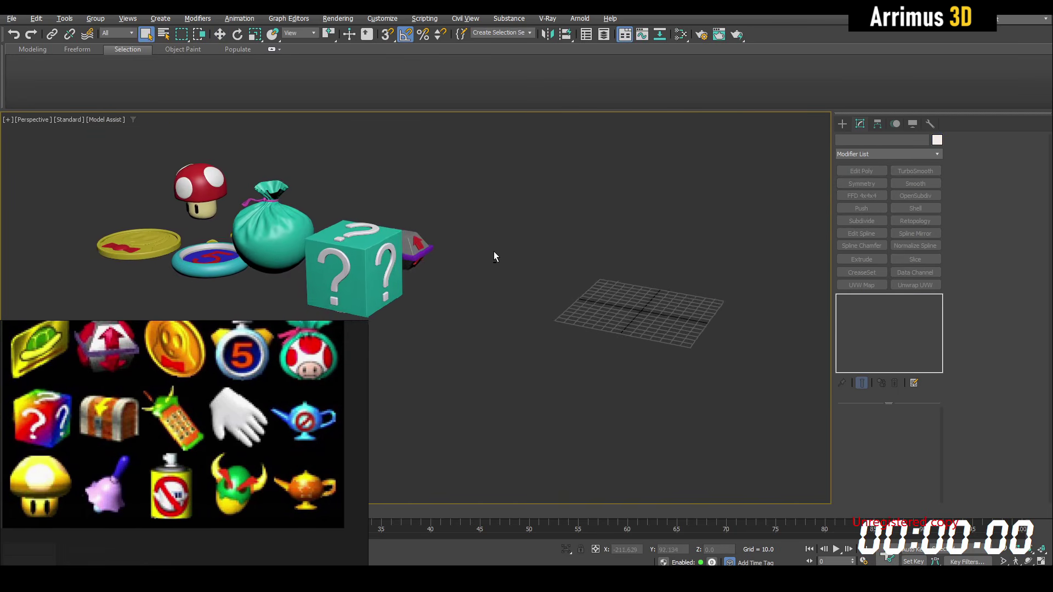
{"action": "middle_click_drag", "start_coordinate": [615, 315], "coordinate": [590, 288]}
{"action": "scroll", "coordinate": [525, 268], "scroll_direction": "up", "scroll_amount": 5}
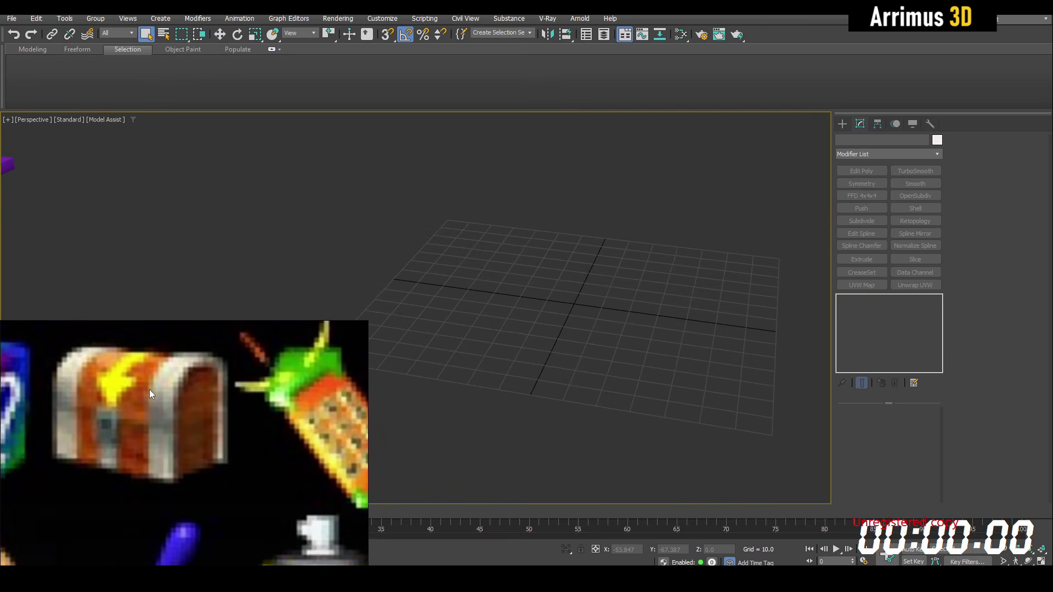
{"action": "right_click", "coordinate": [940, 548]}
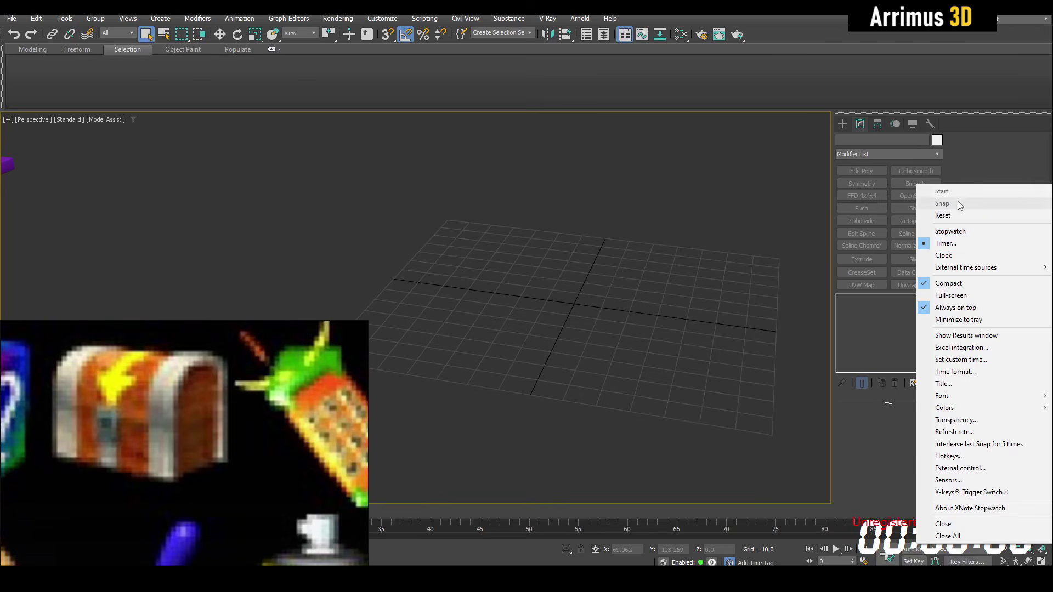
{"action": "left_click", "coordinate": [952, 215]}
{"action": "middle_click_drag", "start_coordinate": [646, 337], "coordinate": [609, 361]}
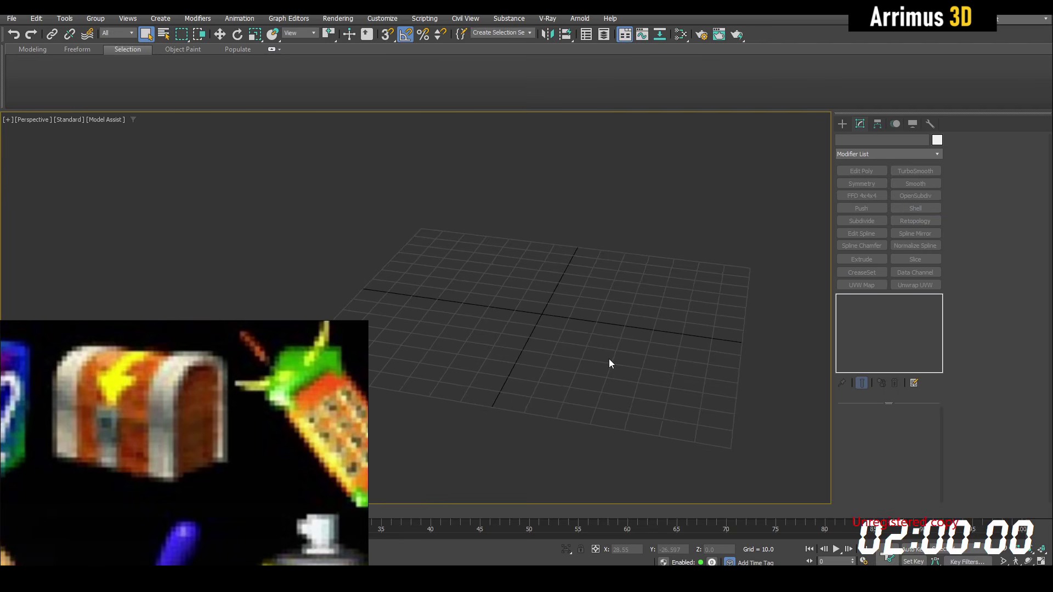
{"action": "right_click", "coordinate": [881, 522]}
{"action": "left_click", "coordinate": [915, 176]}
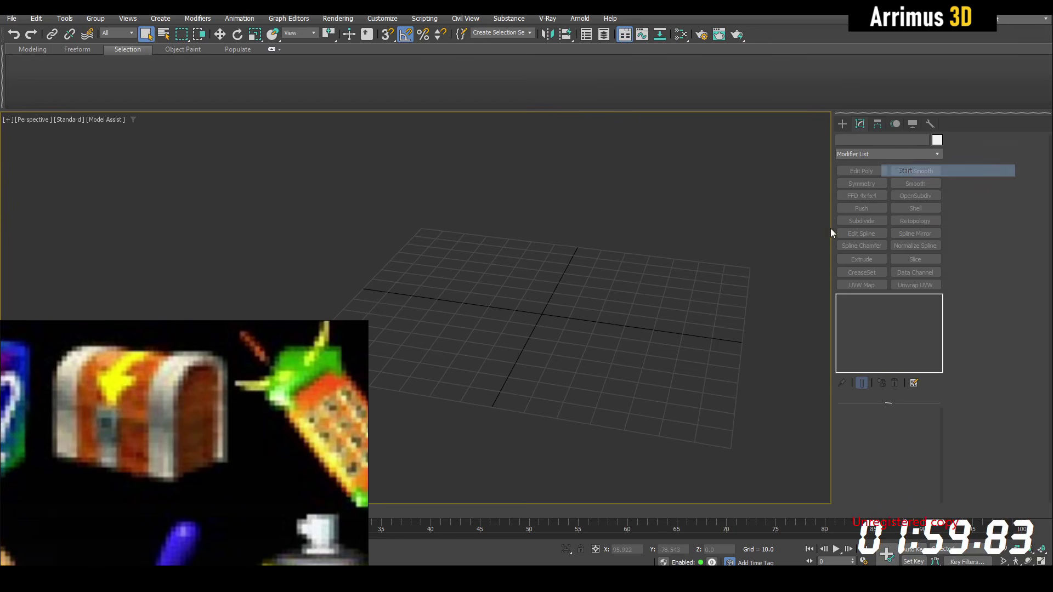
Create a box on the grid for the chest body and centre it at X 0 and Y 0
{"action": "middle_click_drag", "start_coordinate": [582, 282], "coordinate": [590, 310]}
{"action": "key", "text": "b"}
{"action": "middle_click_drag", "start_coordinate": [493, 286], "coordinate": [489, 299], "text": "alt"}
{"action": "left_click_drag", "start_coordinate": [489, 300], "coordinate": [694, 406]}
{"action": "left_click", "coordinate": [690, 260]}
{"action": "right_click", "coordinate": [689, 260]}
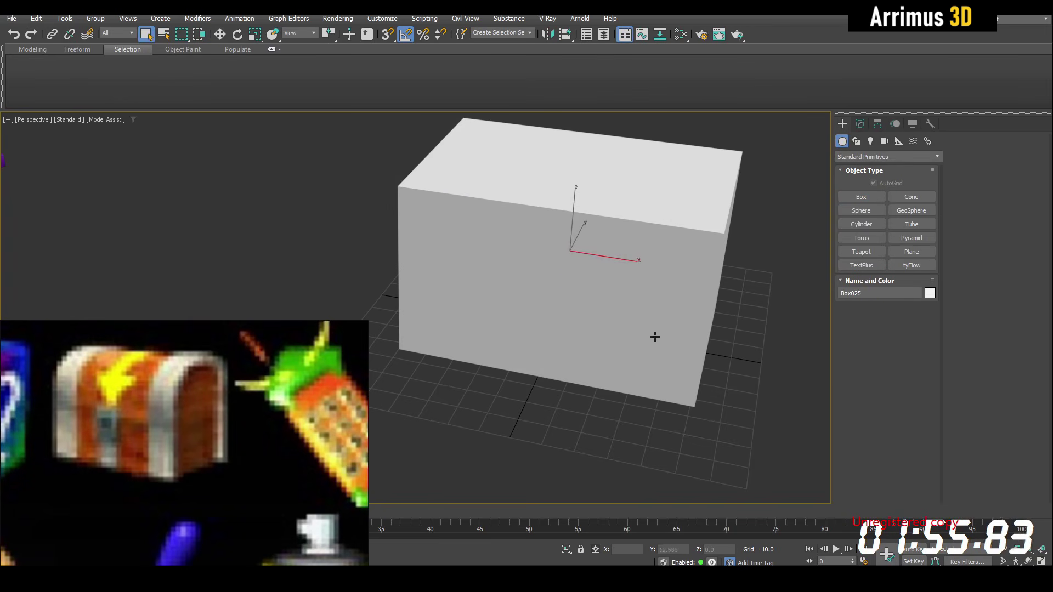
{"action": "key", "text": "w"}
{"action": "right_click", "coordinate": [647, 548]}
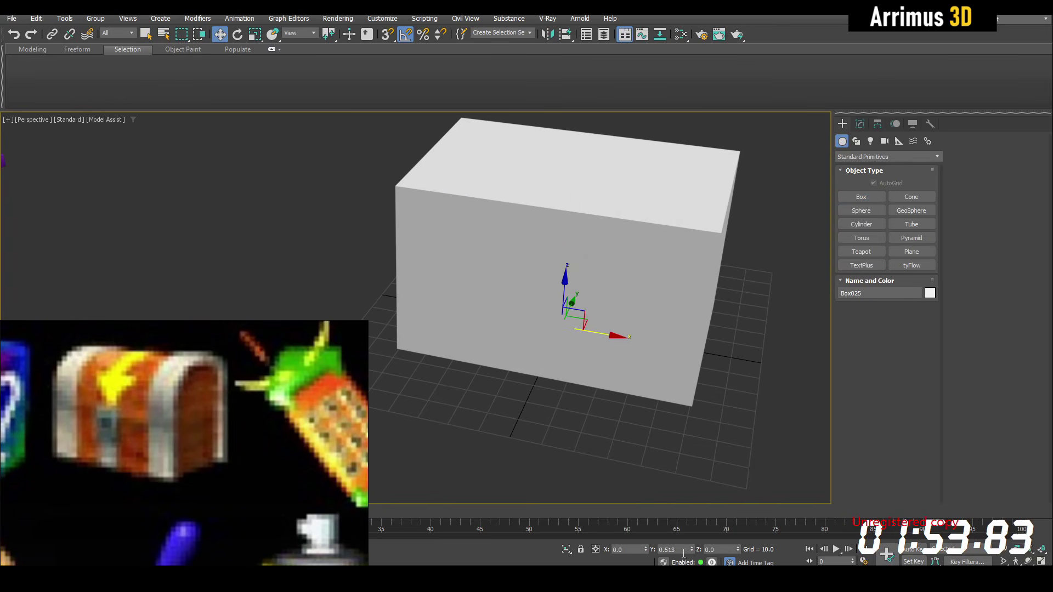
{"action": "right_click", "coordinate": [691, 550]}
Add an Edit Poly modifier to the box and scale all its vertices narrower along Y with edged faces shown
{"action": "key", "text": "shift+e"}
{"action": "middle_click_drag", "start_coordinate": [738, 321], "coordinate": [620, 271], "text": "alt"}
{"action": "key", "text": "2"}
{"action": "key", "text": "F4"}
{"action": "key", "text": "1"}
{"action": "key", "text": "ctrl+a"}
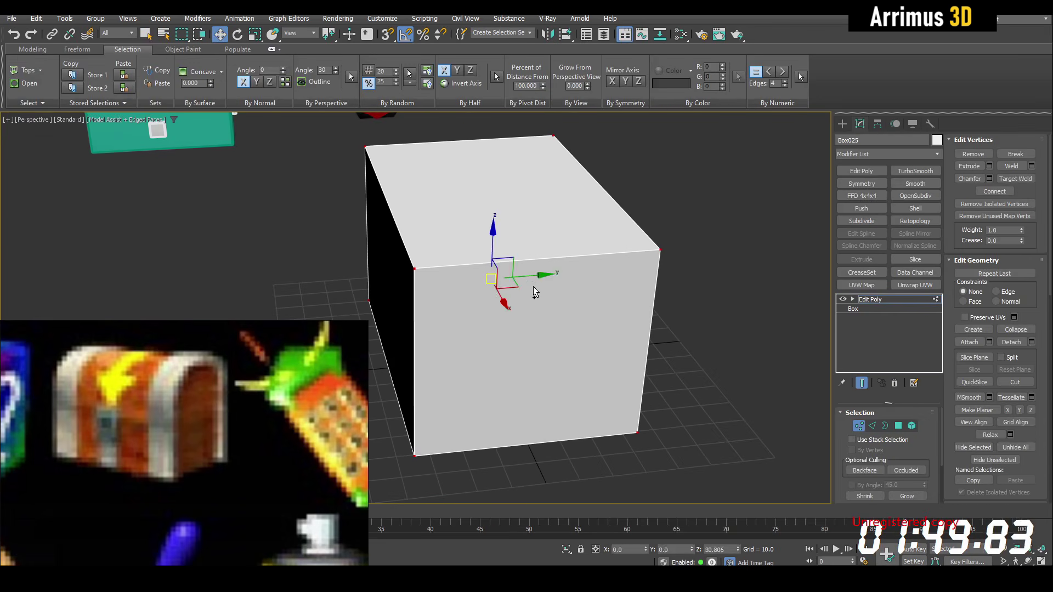
{"action": "key", "text": "r"}
{"action": "left_click_drag", "start_coordinate": [446, 284], "coordinate": [444, 286]}
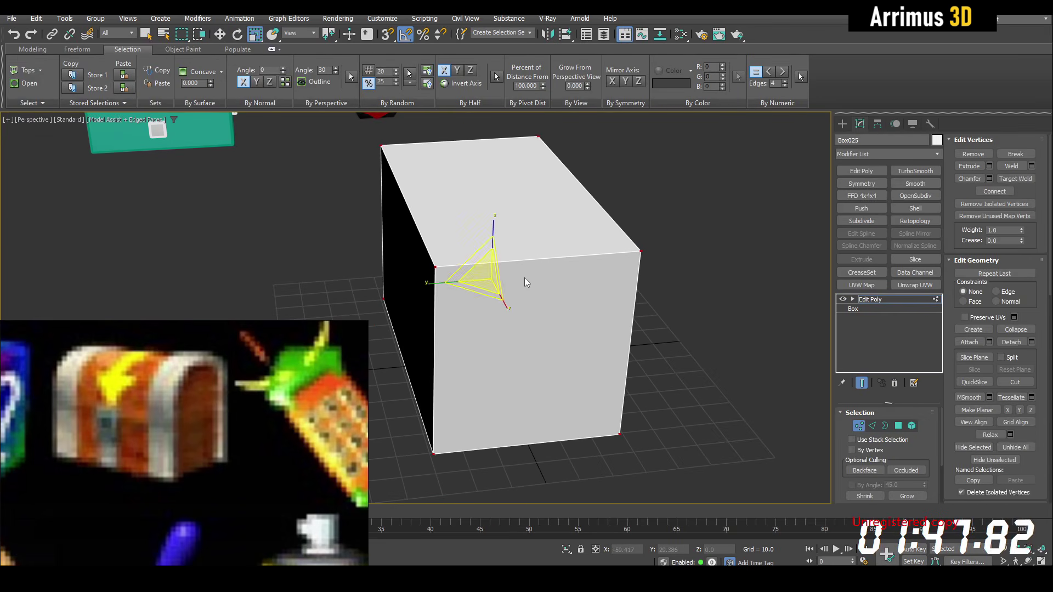
Insert a horizontal edge loop around the box at about half its height
{"action": "key", "text": "2"}
{"action": "key", "text": "q"}
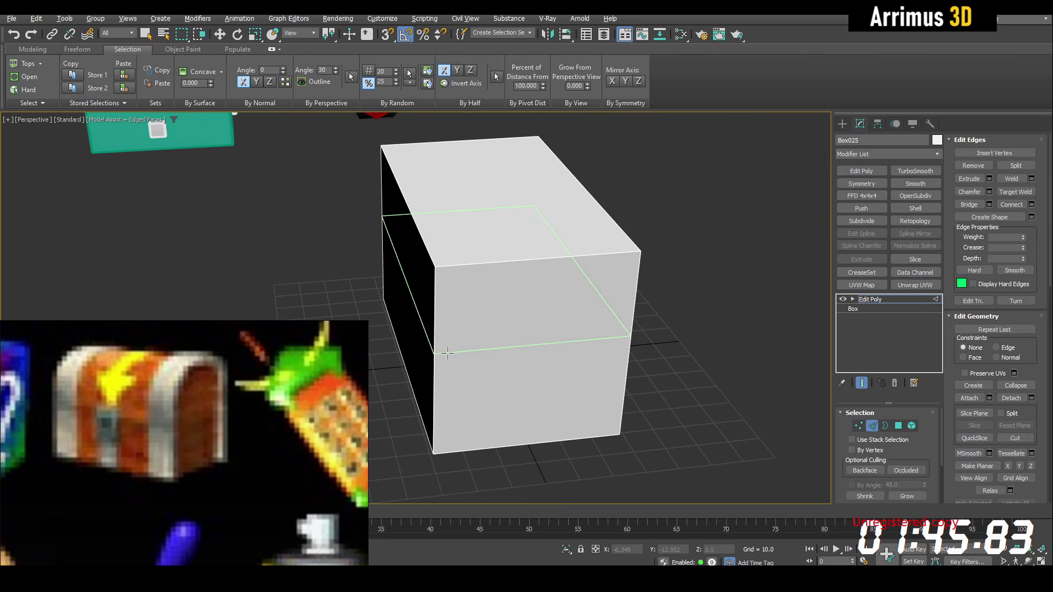
{"action": "double_click", "coordinate": [448, 344]}
Connect the ring of edges across the box's depth with two lengthwise edge loops
{"action": "left_click", "coordinate": [503, 264]}
{"action": "middle_click_drag", "start_coordinate": [503, 263], "coordinate": [560, 331], "text": "alt"}
{"action": "key", "text": "alt+r"}
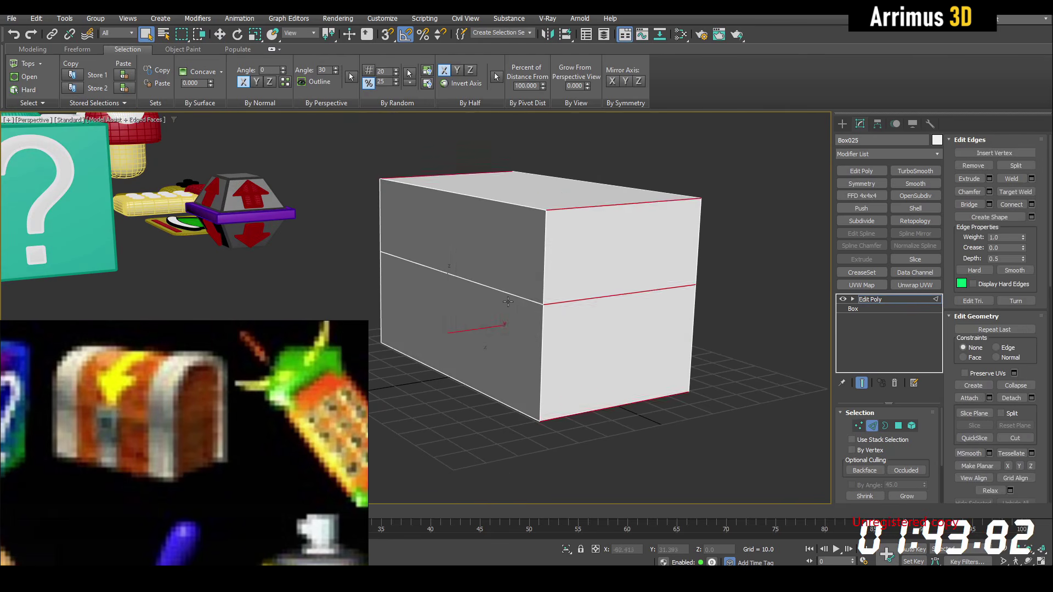
{"action": "key", "text": "ctrl+shift+e"}
{"action": "left_click", "coordinate": [531, 319]}
Raise the middle polygon strip on top of the box to form the chest lid's sloped sides
{"action": "key", "text": "4"}
{"action": "key", "text": "w"}
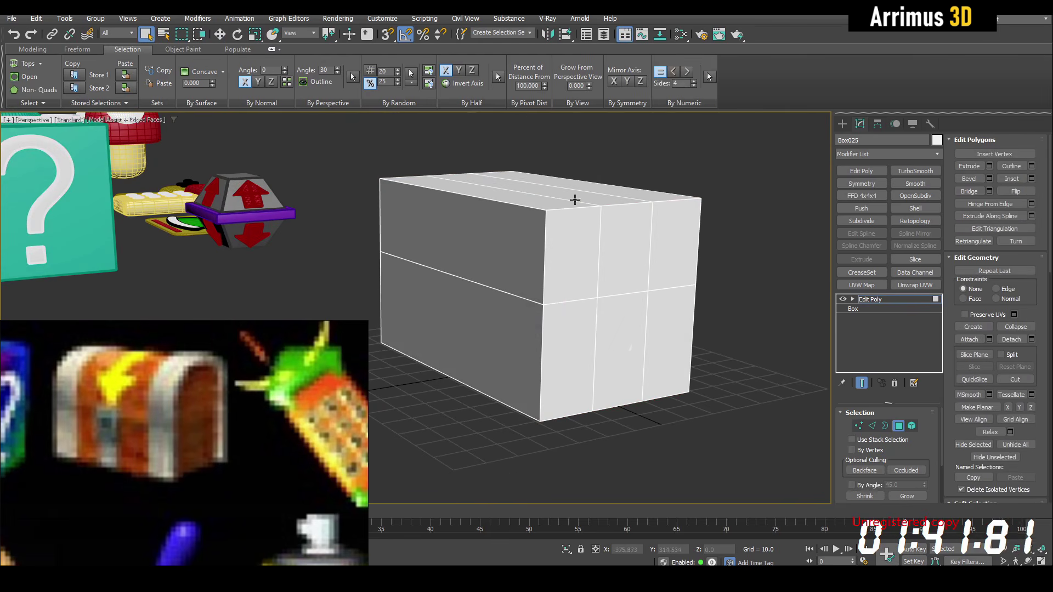
{"action": "left_click", "coordinate": [574, 200]}
{"action": "left_click_drag", "start_coordinate": [527, 142], "coordinate": [527, 109]}
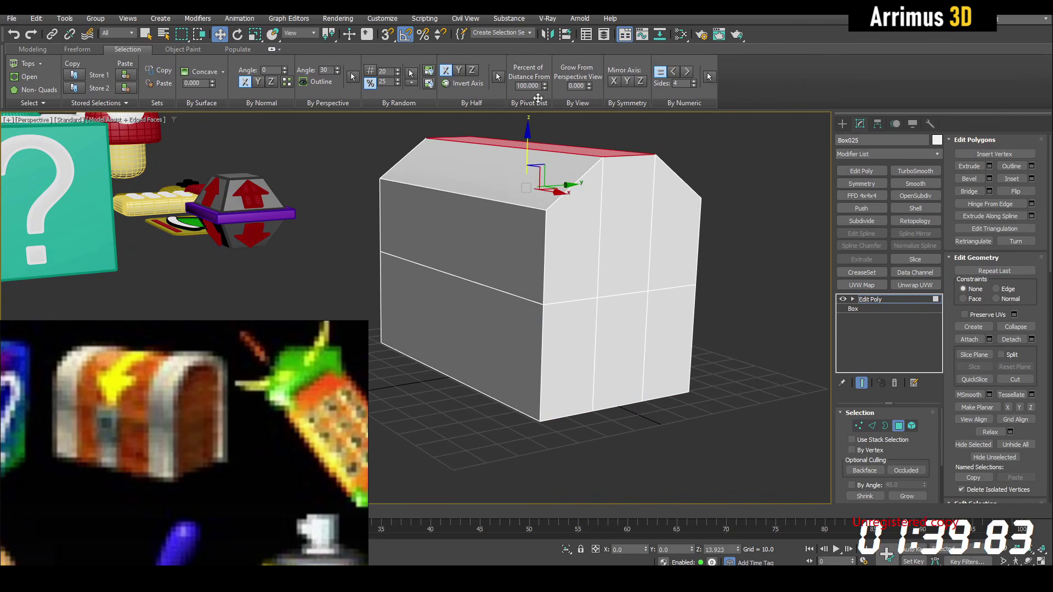
Insert a second horizontal edge loop just above the one at the chest's mid-height
{"action": "key", "text": "1"}
{"action": "key", "text": "2"}
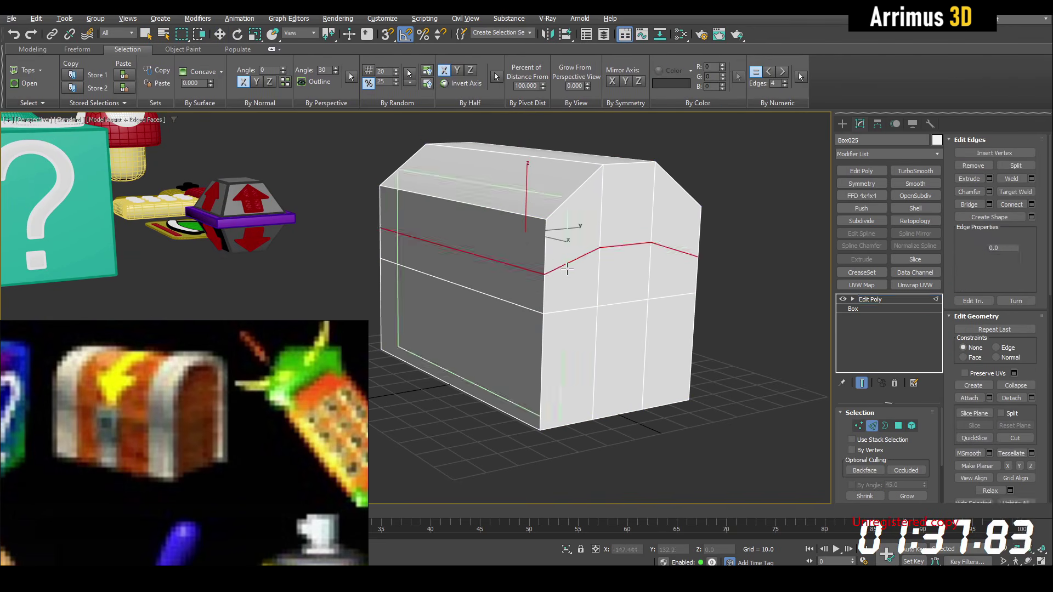
{"action": "double_click", "coordinate": [566, 301]}
{"action": "key", "text": "w"}
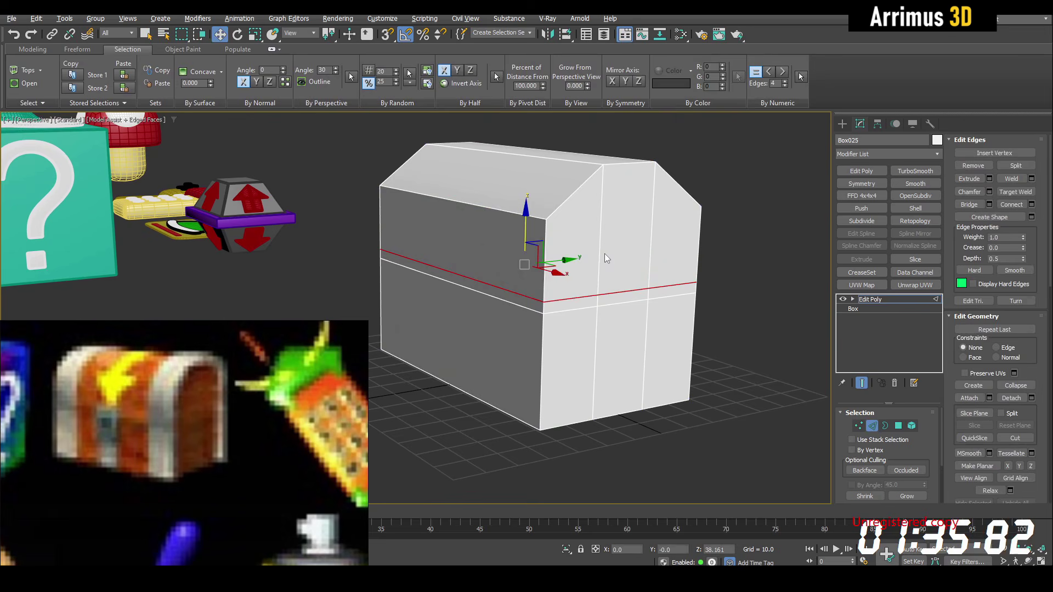
Select all lid polygons down to the lower horizontal edge loop and detach them as a clone
{"action": "key", "text": "4"}
{"action": "key", "text": "q"}
{"action": "key", "text": "alt+x"}
{"action": "middle_click_drag", "start_coordinate": [607, 245], "coordinate": [457, 175], "text": "alt"}
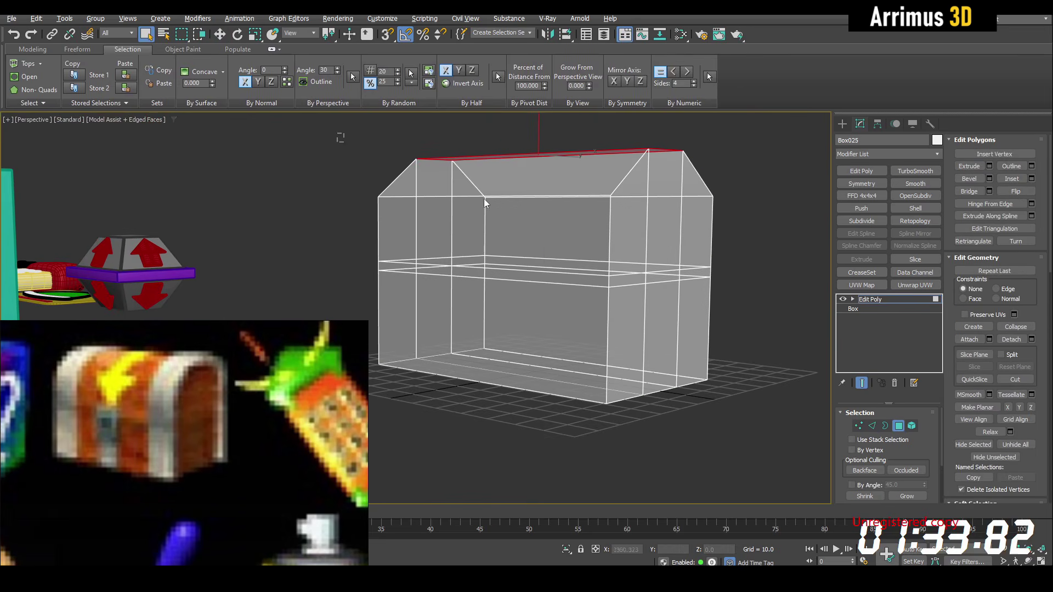
{"action": "left_click_drag", "start_coordinate": [484, 198], "coordinate": [738, 246]}
{"action": "key", "text": "alt+x"}
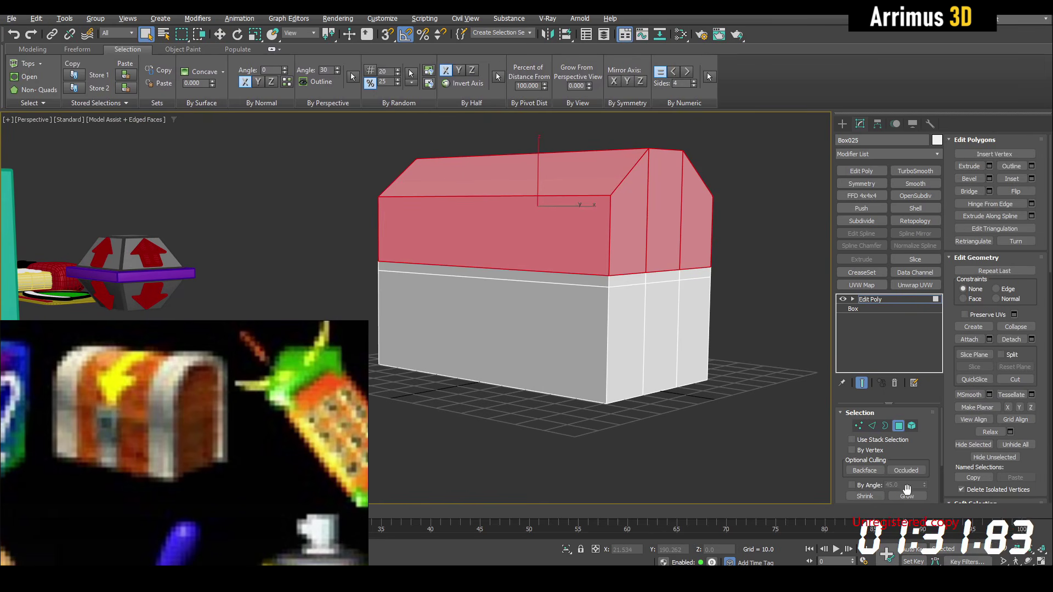
{"action": "left_click", "coordinate": [909, 496]}
{"action": "left_click", "coordinate": [1011, 339]}
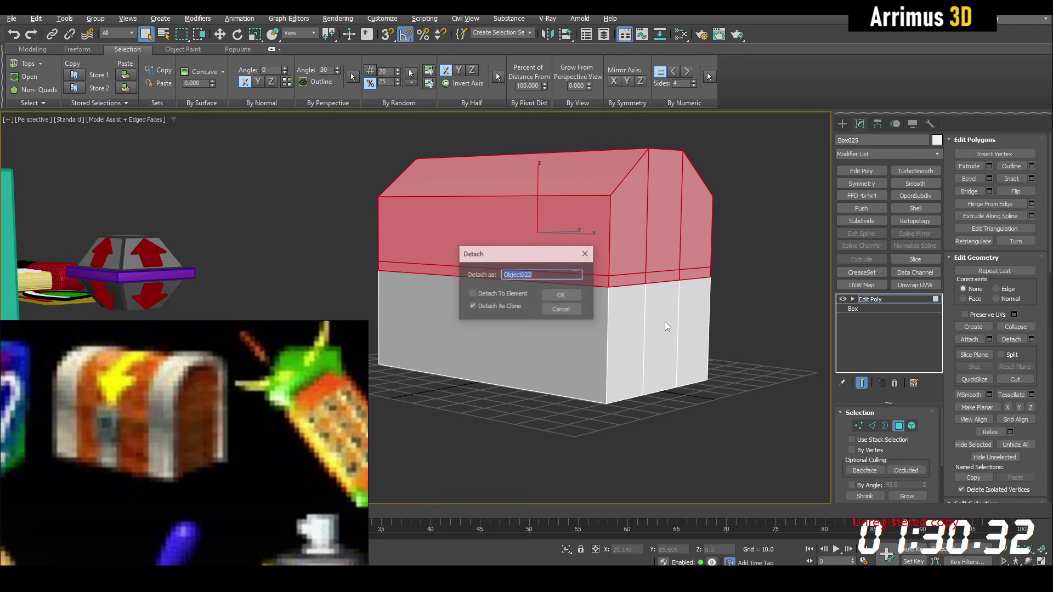
{"action": "left_click", "coordinate": [560, 301]}
Isolate the detached lid and insert a crosswise edge loop near one of its ends
{"action": "key", "text": "4"}
{"action": "left_click", "coordinate": [591, 214]}
{"action": "middle_click_drag", "start_coordinate": [592, 215], "coordinate": [614, 262], "text": "alt"}
{"action": "key", "text": "alt+q"}
{"action": "key", "text": "1"}
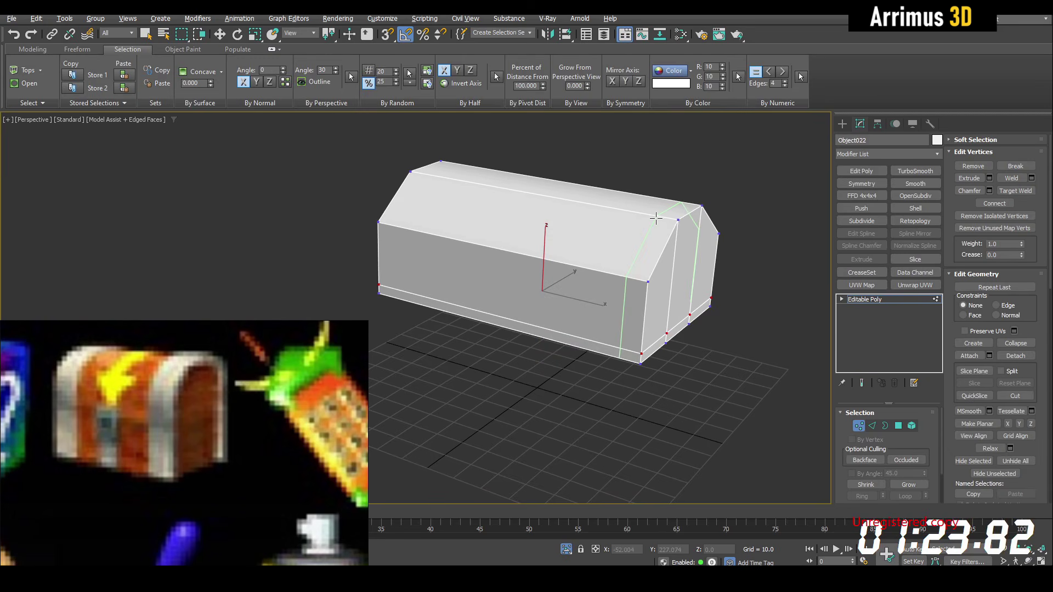
{"action": "left_click", "coordinate": [650, 214]}
{"action": "right_click", "coordinate": [650, 213]}
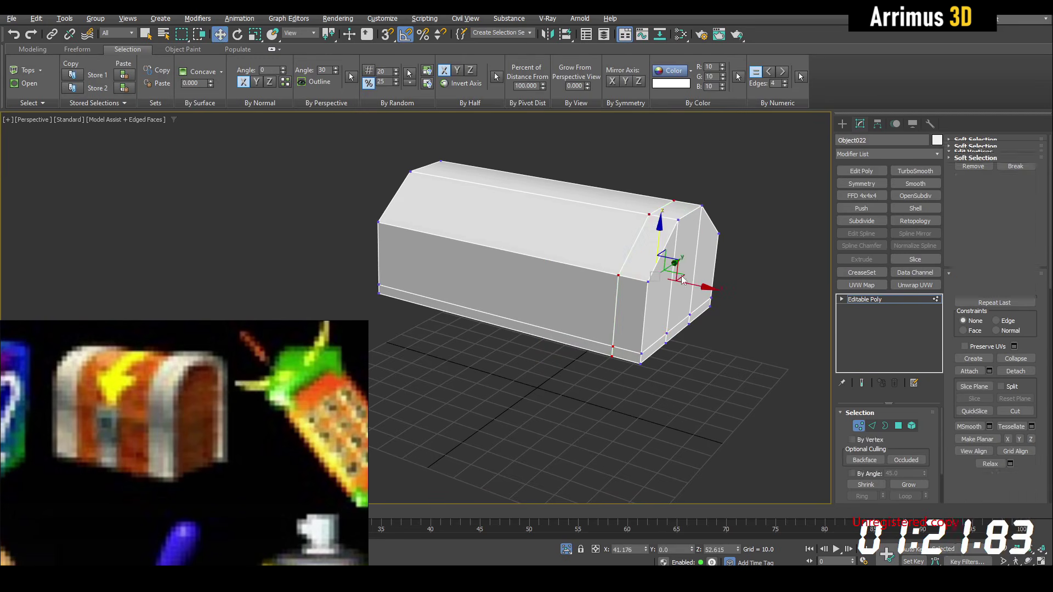
Select the narrow strip of polygons running over the lid's end, excluding the end face, and detach it as a clone
{"action": "key", "text": "4"}
{"action": "left_click", "coordinate": [628, 355]}
{"action": "left_click", "coordinate": [675, 215]}
{"action": "right_click", "coordinate": [675, 215]}
{"action": "middle_click_drag", "start_coordinate": [675, 215], "coordinate": [470, 246], "text": "alt"}
{"action": "middle_click_drag", "start_coordinate": [353, 229], "coordinate": [537, 294], "text": "alt"}
{"action": "key", "text": "d"}
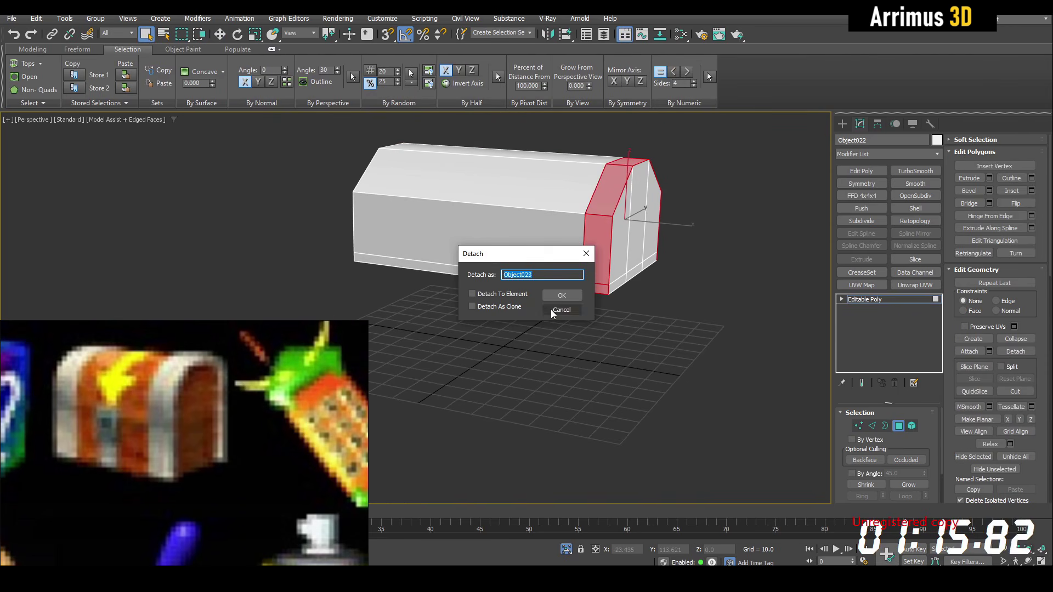
{"action": "left_click", "coordinate": [513, 308]}
{"action": "left_click", "coordinate": [562, 297]}
Add a Shell modifier to the detached strip with Inner Amount 0 and Outer Amount 3.72, topped with Edit Poly
{"action": "key", "text": "4"}
{"action": "mouse_move", "coordinate": [697, 144]}
{"action": "left_mouse_down"}
{"action": "mouse_move", "coordinate": [580, 226]}
{"action": "mouse_move", "coordinate": [571, 189]}
{"action": "left_mouse_up"}
{"action": "key", "text": "z"}
{"action": "left_click", "coordinate": [913, 208]}
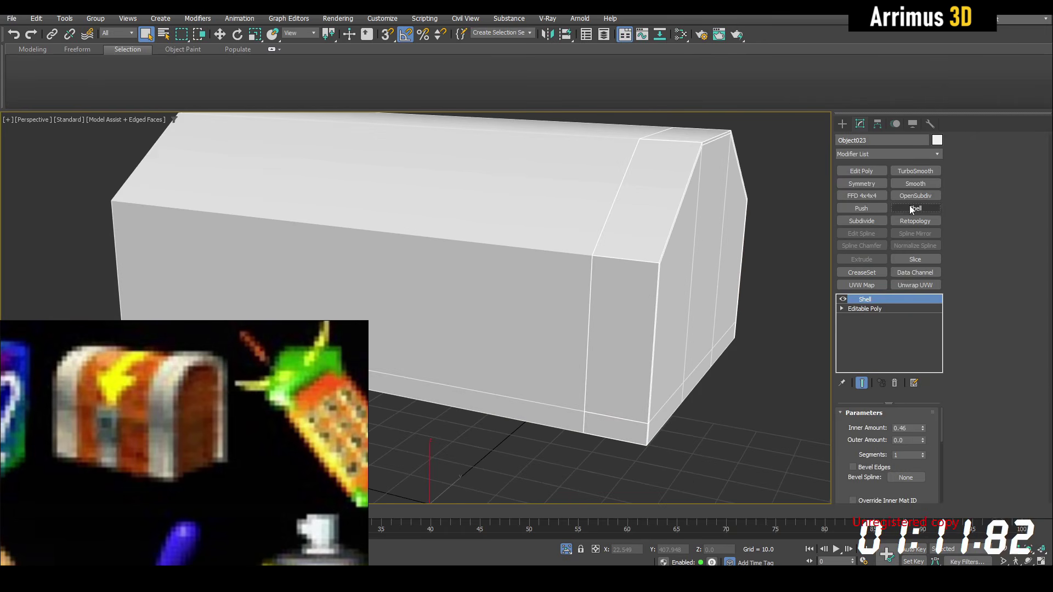
{"action": "left_click_drag", "start_coordinate": [923, 439], "coordinate": [944, 305]}
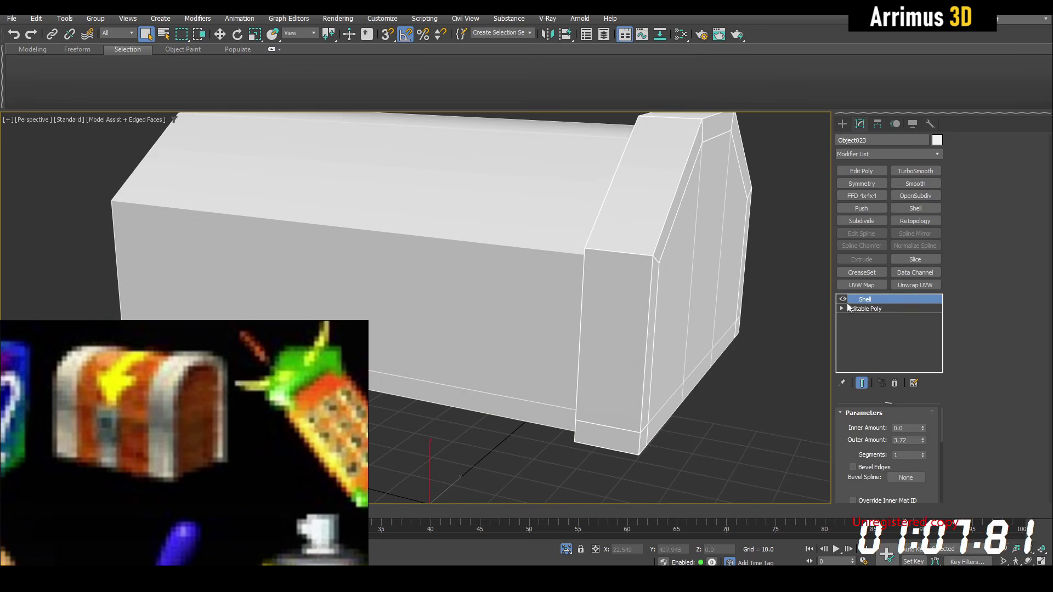
{"action": "scroll", "coordinate": [603, 351], "scroll_direction": "down", "scroll_amount": 3}
{"action": "left_click", "coordinate": [861, 171]}
{"action": "right_click", "coordinate": [873, 300]}
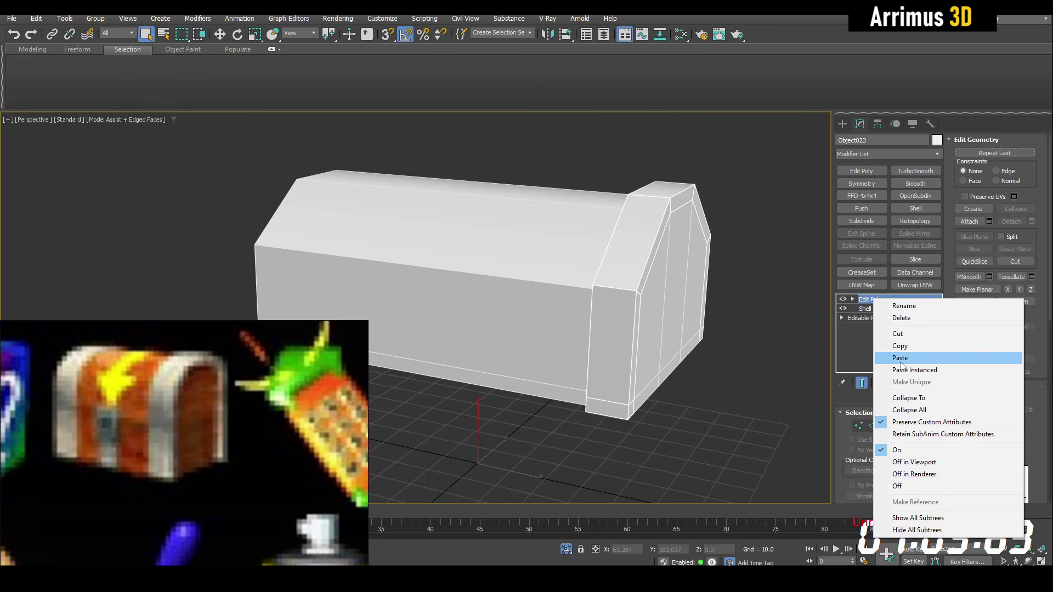
{"action": "left_click", "coordinate": [900, 360]}
{"action": "key", "text": "ctrl+z"}
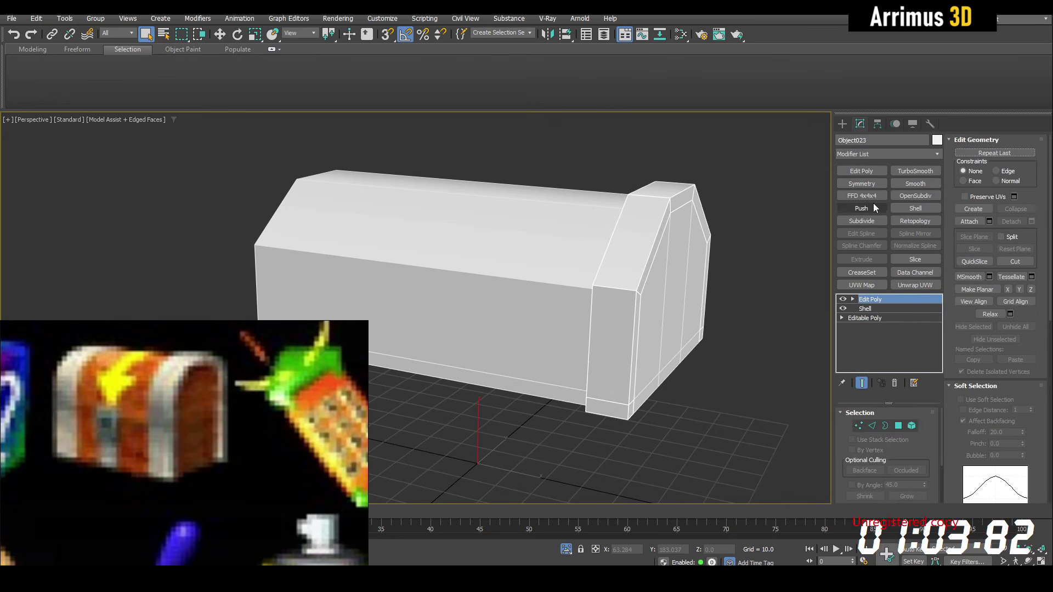
Mirror the strip to the lid's opposite end with a Symmetry modifier along X, and leave isolation
{"action": "left_click", "coordinate": [863, 184]}
{"action": "left_click", "coordinate": [860, 472]}
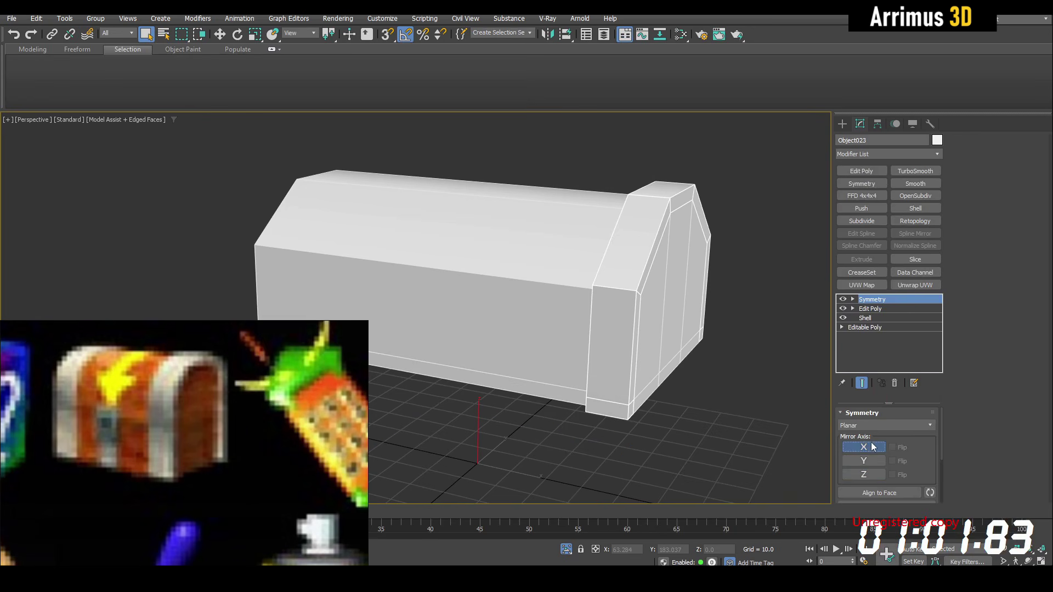
{"action": "left_click", "coordinate": [873, 447]}
{"action": "middle_click_drag", "start_coordinate": [628, 344], "coordinate": [655, 281]}
{"action": "key", "text": "alt+q"}
Add a TurboSmooth modifier with 2 iterations to the lid bands
{"action": "left_click", "coordinate": [914, 173]}
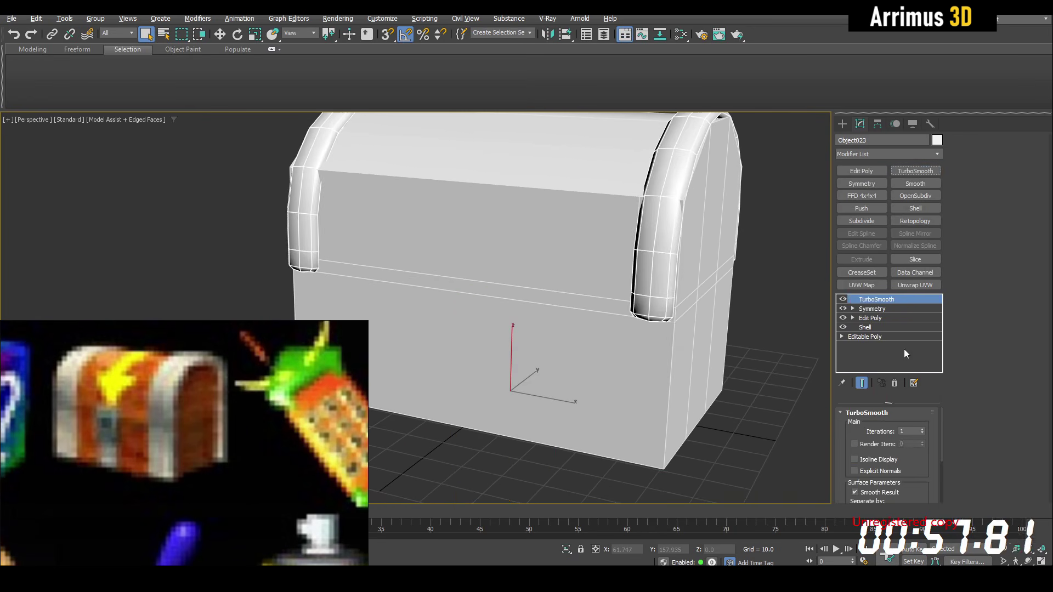
{"action": "left_click", "coordinate": [922, 429]}
{"action": "middle_click_drag", "start_coordinate": [716, 363], "coordinate": [719, 366]}
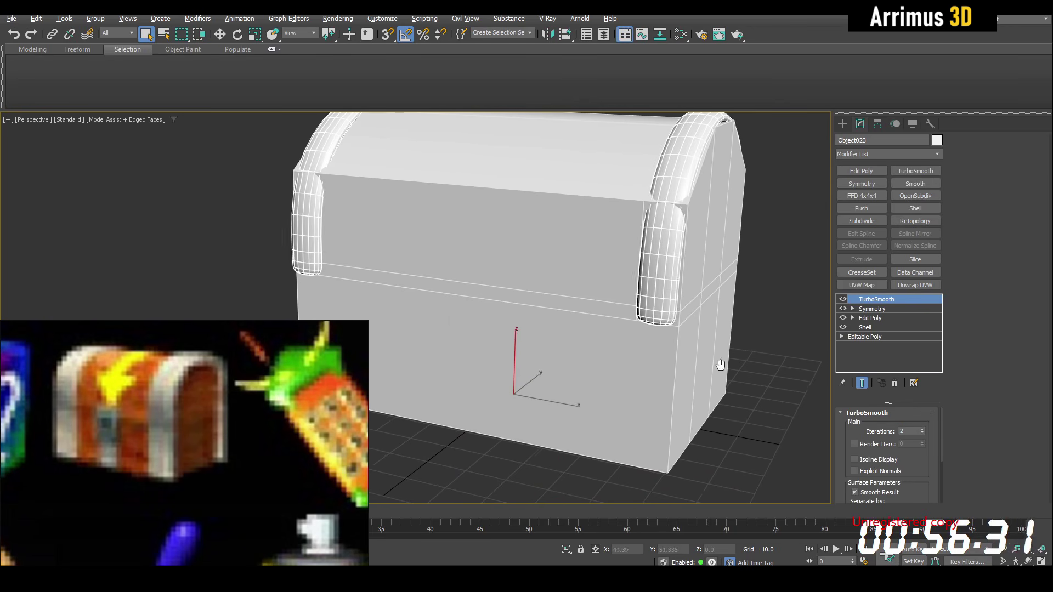
Insert another Edit Poly modifier directly beneath Symmetry on the lid bands and enter its edge level
{"action": "right_click", "coordinate": [869, 311]}
{"action": "left_click", "coordinate": [877, 352]}
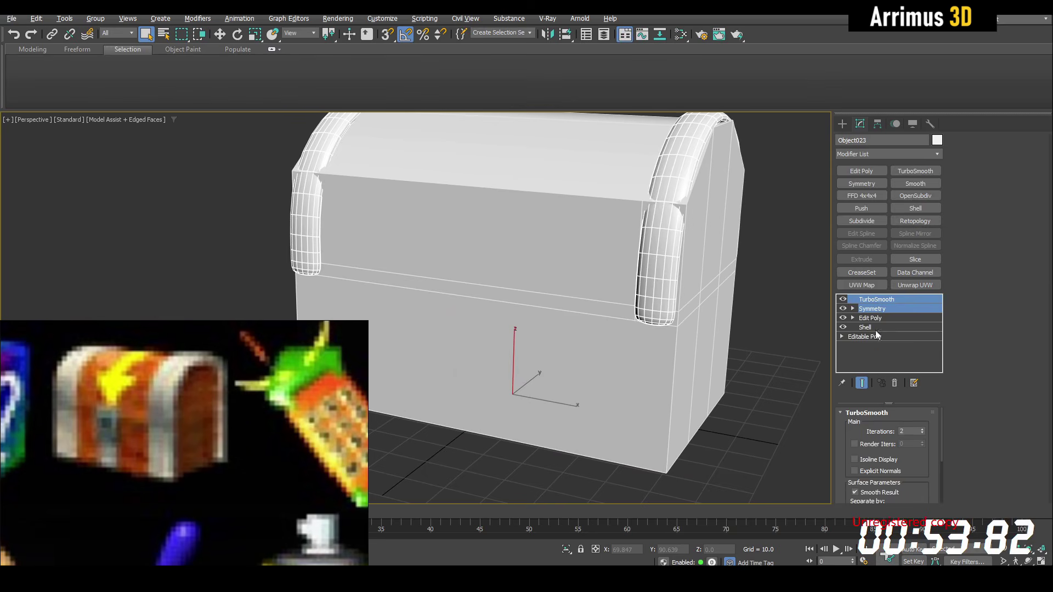
{"action": "left_click", "coordinate": [872, 319]}
{"action": "key", "text": "2"}
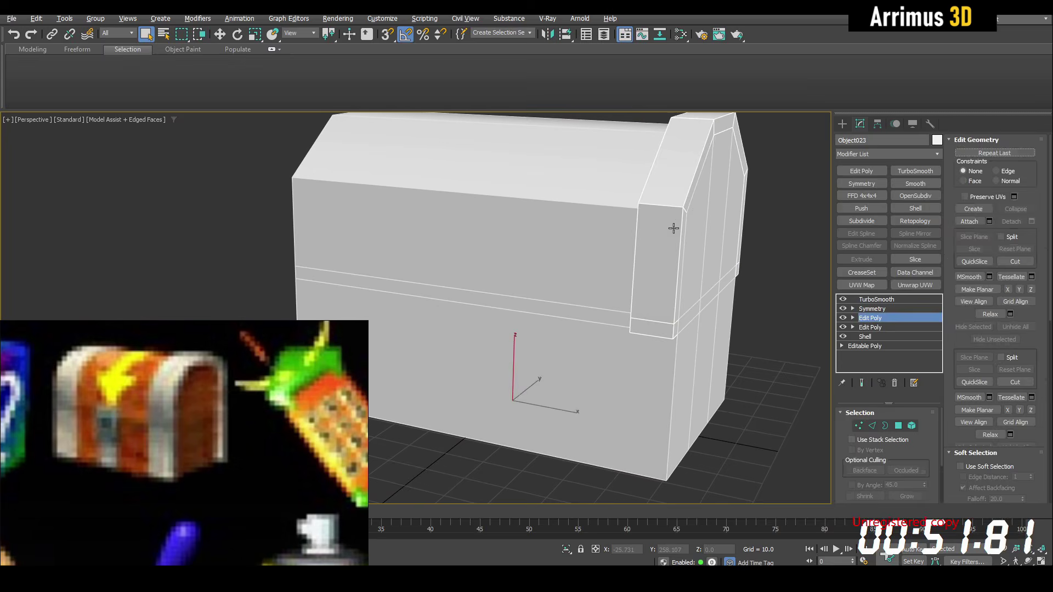
Connect the lid band's crosswise edges with 2 segments and a Pinch of 50 to add supporting loops
{"action": "key", "text": "ctrl+shift+e"}
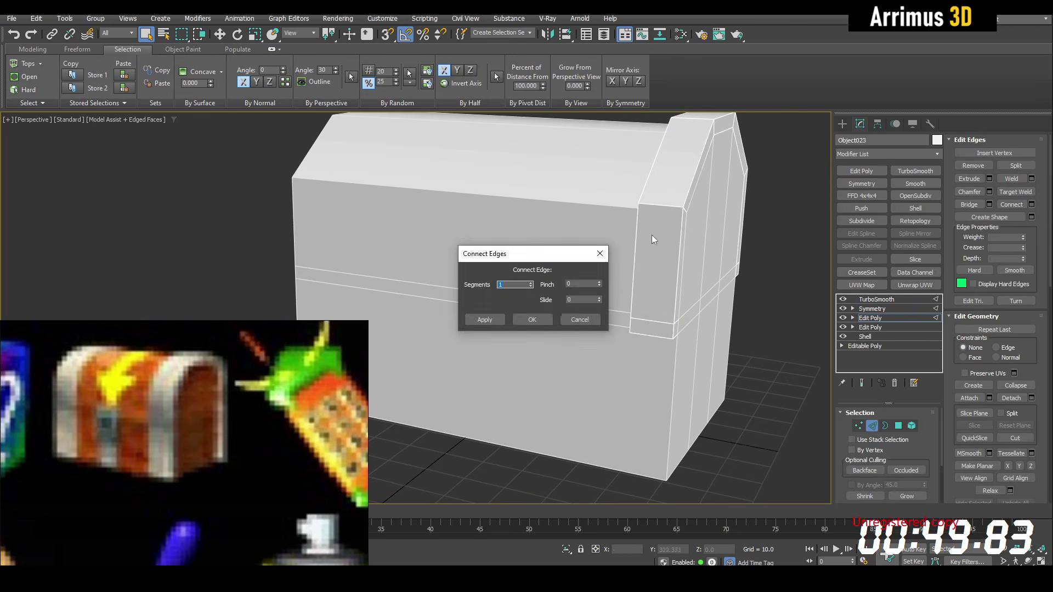
{"action": "left_click", "coordinate": [580, 320]}
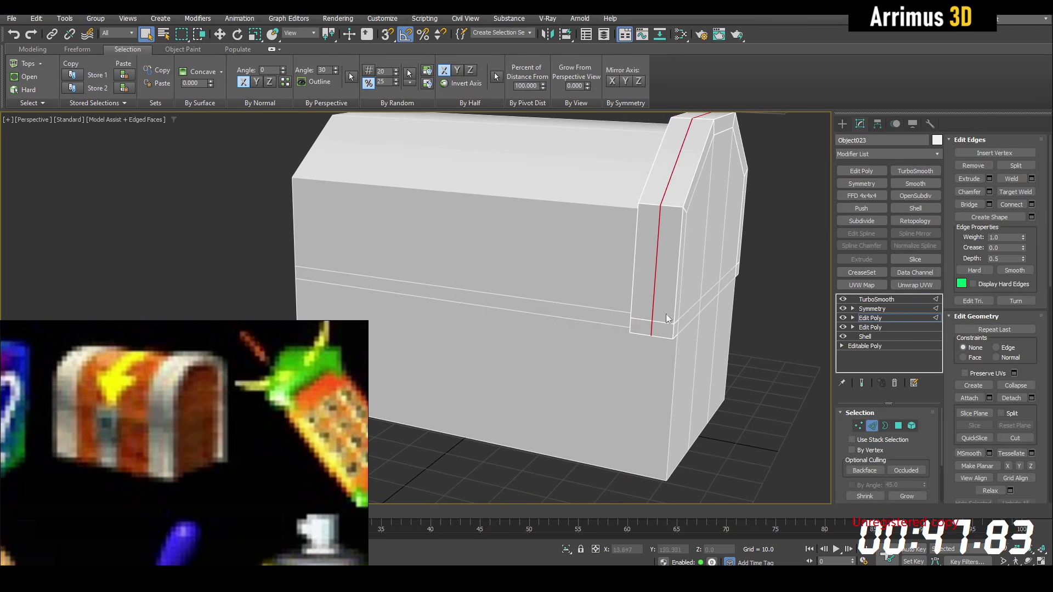
{"action": "key", "text": "ctrl+shift+e"}
{"action": "type", "text": "2"}
{"action": "left_click_drag", "start_coordinate": [597, 282], "coordinate": [597, 255]}
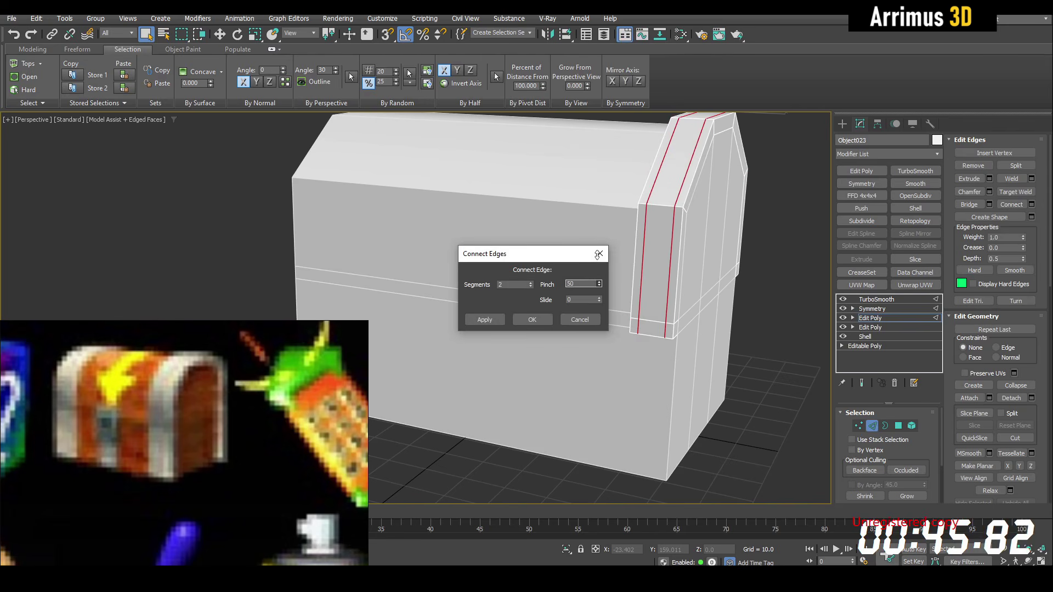
{"action": "left_click", "coordinate": [532, 319]}
{"action": "left_click", "coordinate": [560, 291]}
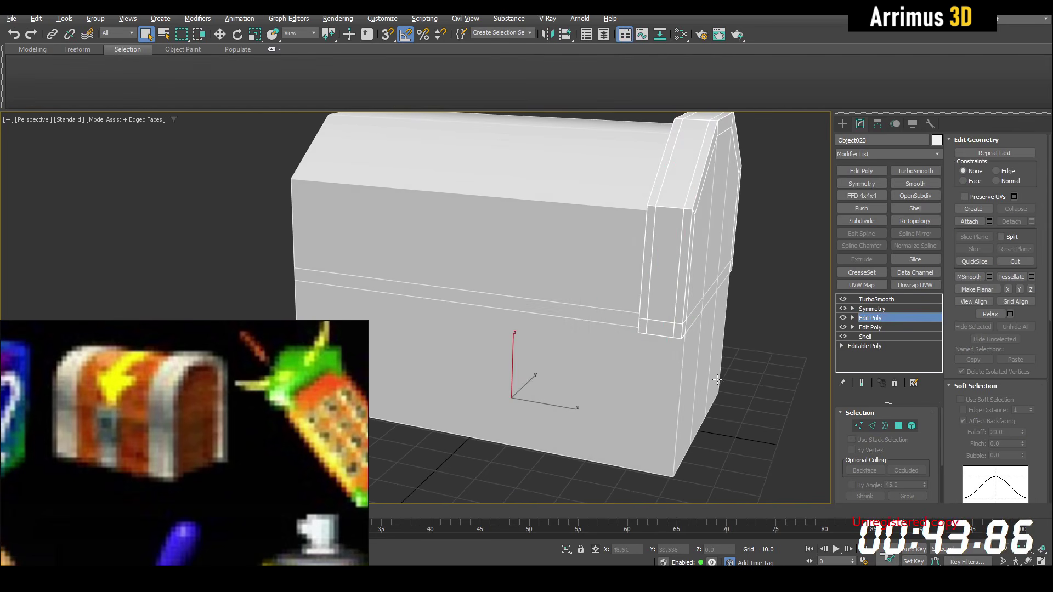
Detach the polygon at the lower front end of the lid band, using an added Edit Poly beneath Symmetry
{"action": "middle_click_drag", "start_coordinate": [674, 353], "coordinate": [670, 323], "text": "alt"}
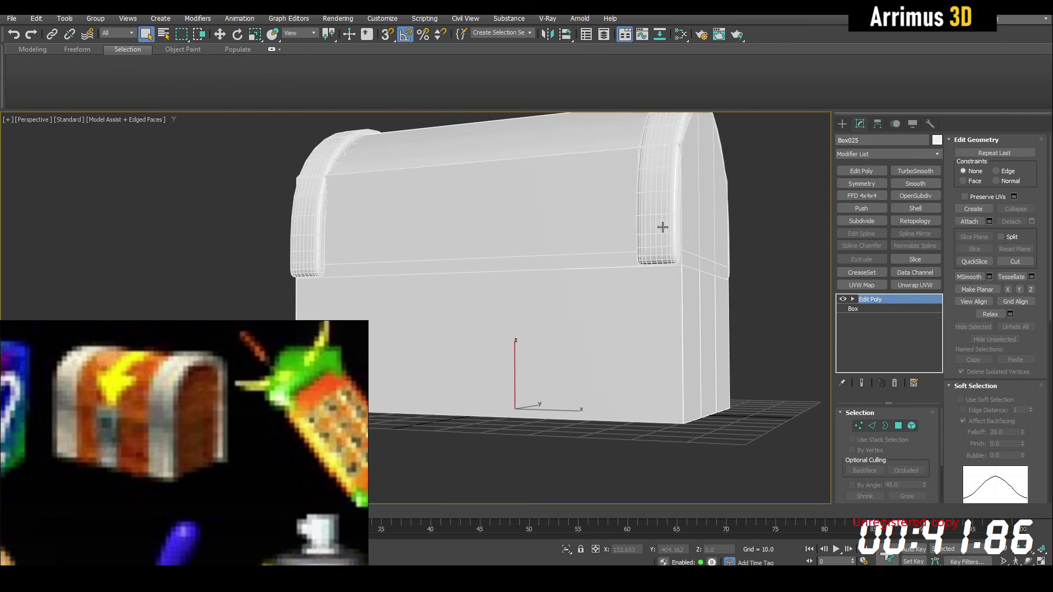
{"action": "left_click", "coordinate": [663, 227]}
{"action": "left_click", "coordinate": [880, 318]}
{"action": "key", "text": "4"}
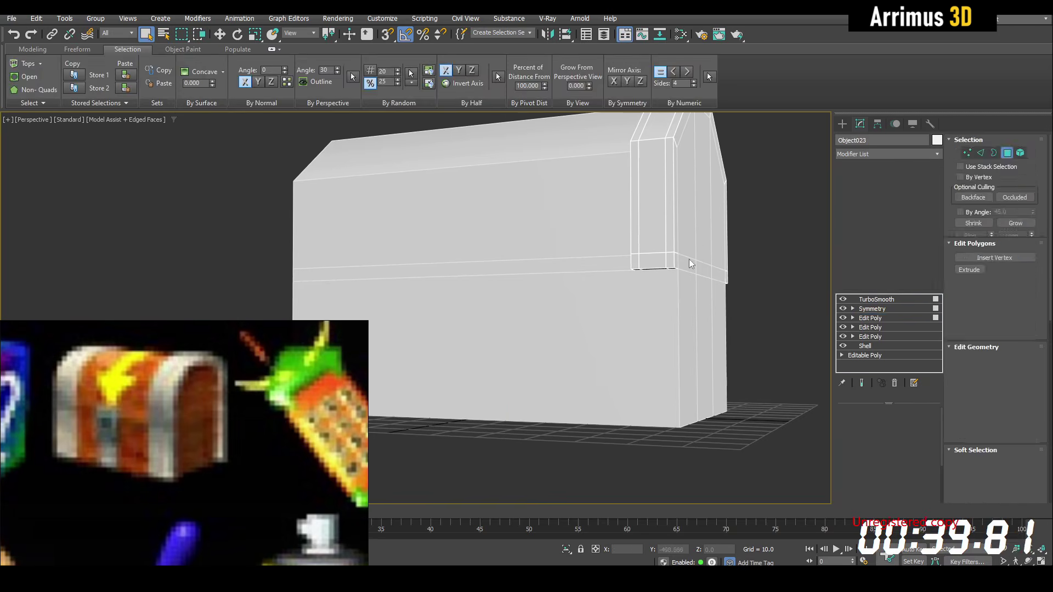
{"action": "middle_click_drag", "start_coordinate": [690, 264], "coordinate": [656, 226], "text": "alt"}
{"action": "key", "text": "w"}
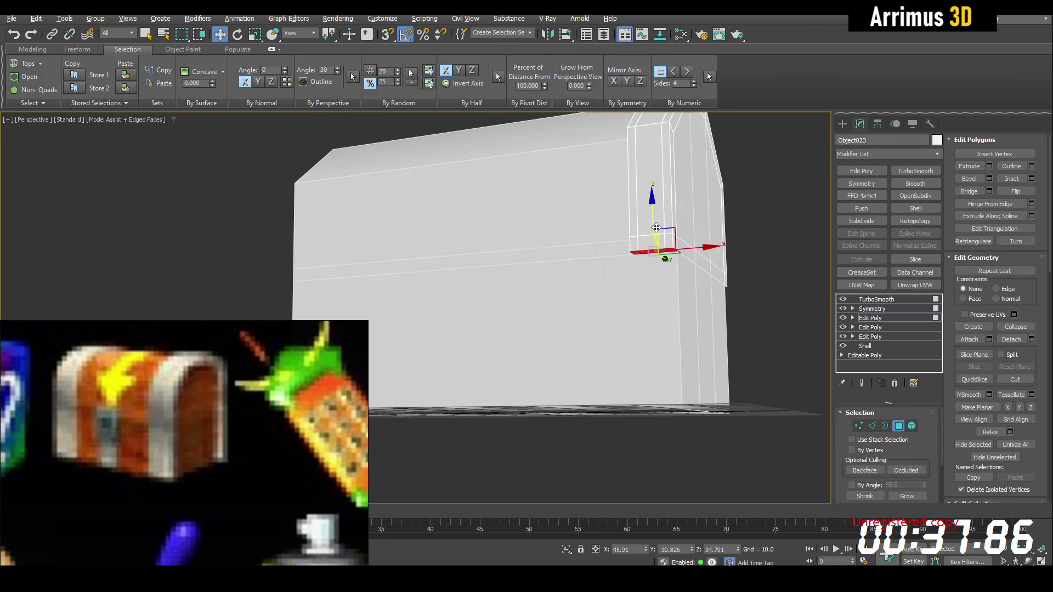
{"action": "key", "text": "d"}
{"action": "left_click", "coordinate": [570, 297]}
{"action": "key", "text": "4"}
{"action": "key", "text": "q"}
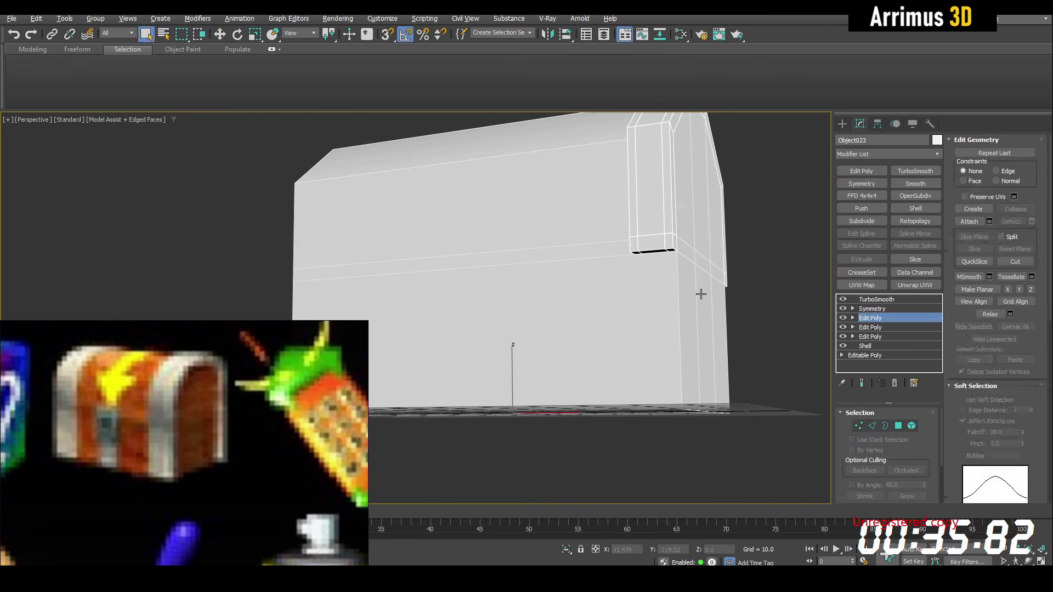
Thicken the detached end piece with Shell, add Edit Poly, and pull its underside polygon down to the chest's base
{"action": "middle_click_drag", "start_coordinate": [700, 294], "coordinate": [739, 393], "text": "alt"}
{"action": "key", "text": "ctrl+a"}
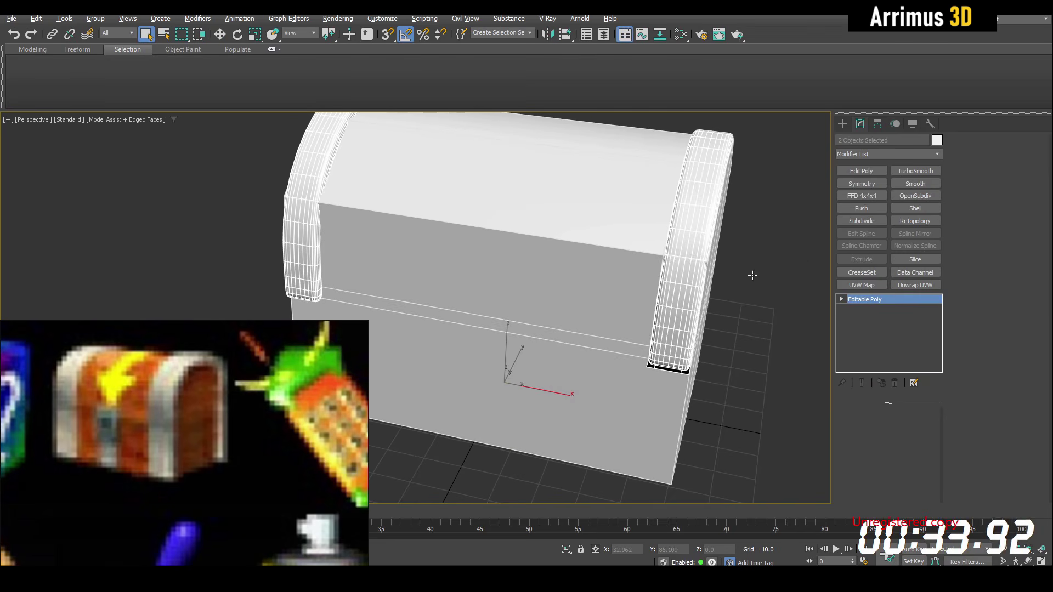
{"action": "left_click", "coordinate": [708, 269], "text": "alt"}
{"action": "left_click", "coordinate": [920, 208]}
{"action": "middle_click_drag", "start_coordinate": [737, 361], "coordinate": [649, 234], "text": "alt"}
{"action": "key", "text": "ctrl+e"}
{"action": "key", "text": "4"}
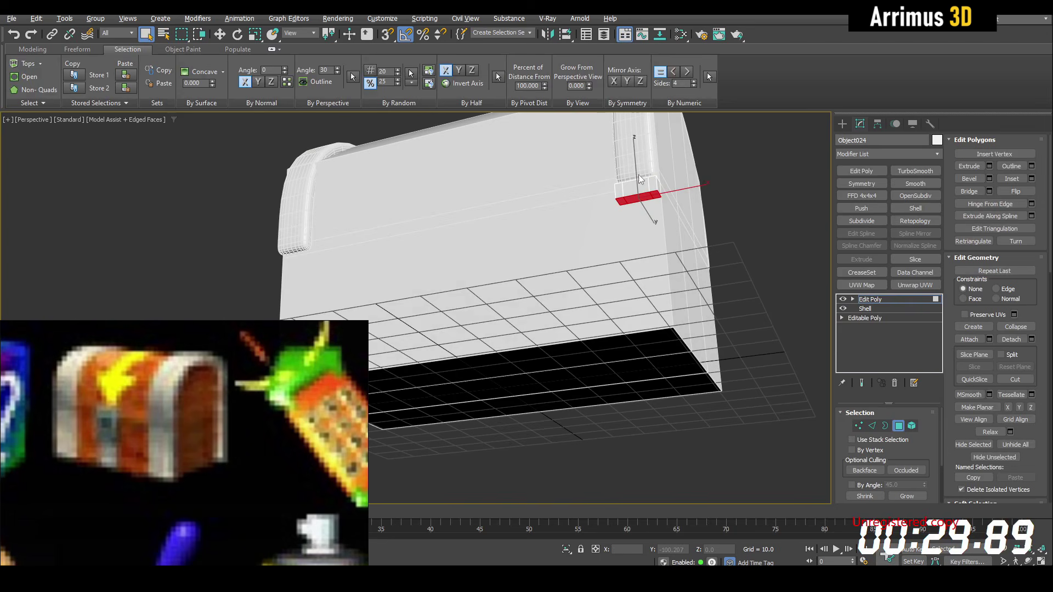
{"action": "key", "text": "w"}
{"action": "left_click_drag", "start_coordinate": [640, 181], "coordinate": [649, 297]}
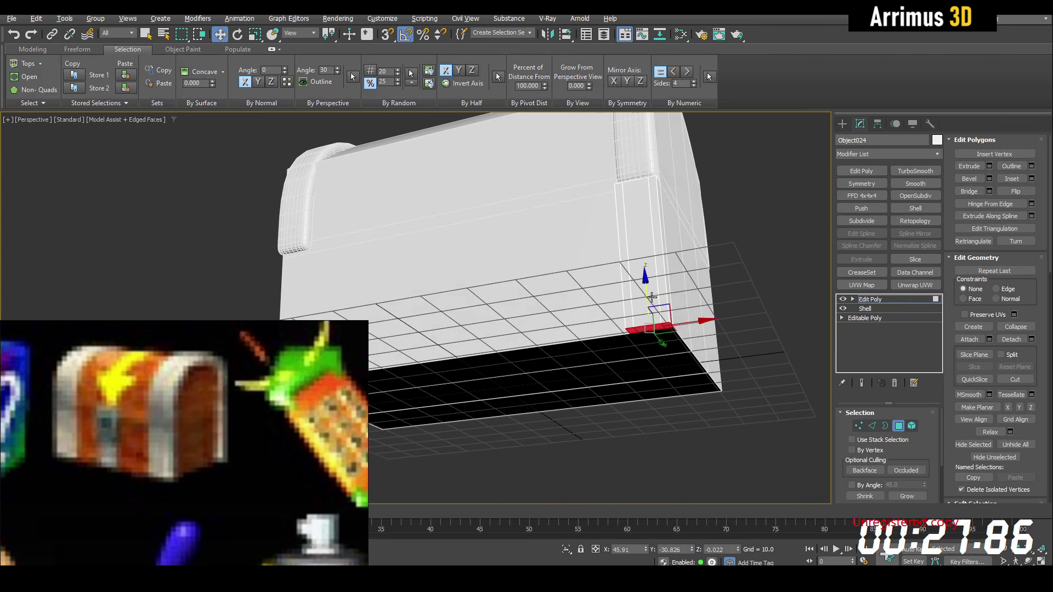
Ring-select the lower band's vertical edges and connect them with 2 segments near its upper and lower ends
{"action": "middle_click_drag", "start_coordinate": [649, 298], "coordinate": [628, 328], "text": "alt"}
{"action": "key", "text": "2"}
{"action": "key", "text": "q"}
{"action": "left_click_drag", "start_coordinate": [605, 300], "coordinate": [627, 310]}
{"action": "key", "text": "alt+r"}
{"action": "key", "text": "ctrl+shift+e"}
{"action": "type", "text": "2"}
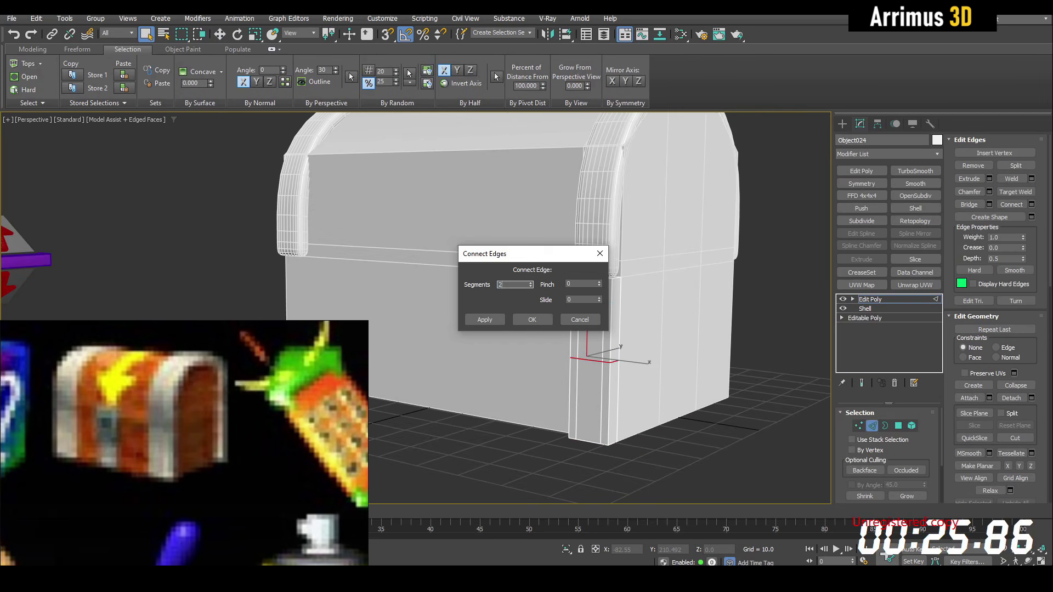
{"action": "left_click", "coordinate": [532, 320]}
Paste the lid band's Symmetry and TurboSmooth modifiers onto the lower band
{"action": "right_click", "coordinate": [888, 307]}
{"action": "left_click", "coordinate": [899, 361]}
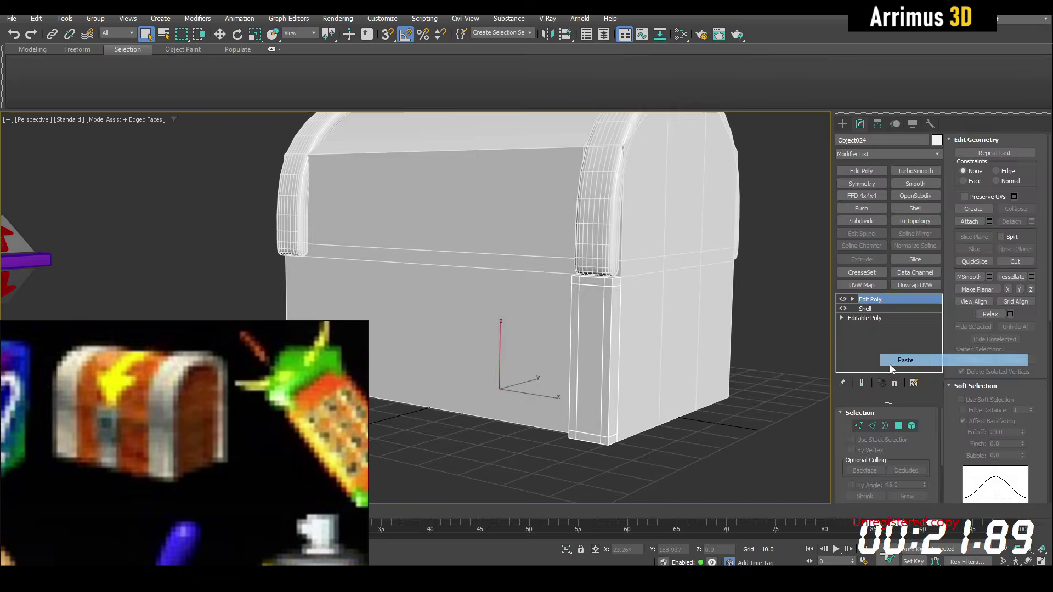
{"action": "middle_click_drag", "start_coordinate": [502, 275], "coordinate": [643, 335], "text": "alt"}
Draw a lock box about 16 long, 23 wide and 8 high on the chest's front face, across the seam
{"action": "key", "text": "b"}
{"action": "middle_click_drag", "start_coordinate": [521, 324], "coordinate": [524, 308]}
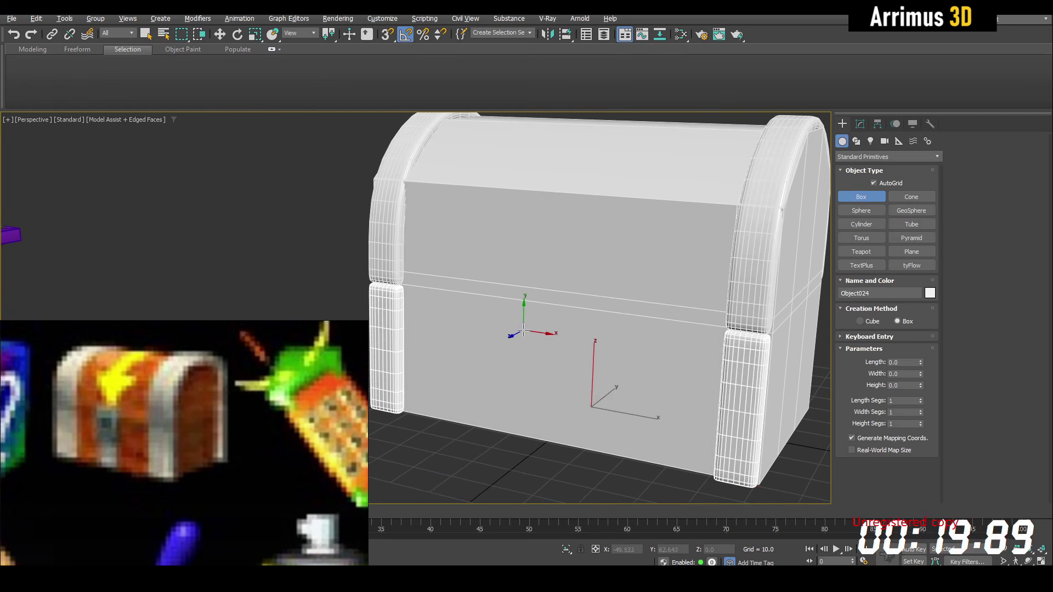
{"action": "left_click_drag", "start_coordinate": [519, 336], "coordinate": [612, 281]}
{"action": "left_click", "coordinate": [587, 299]}
{"action": "right_click", "coordinate": [586, 300]}
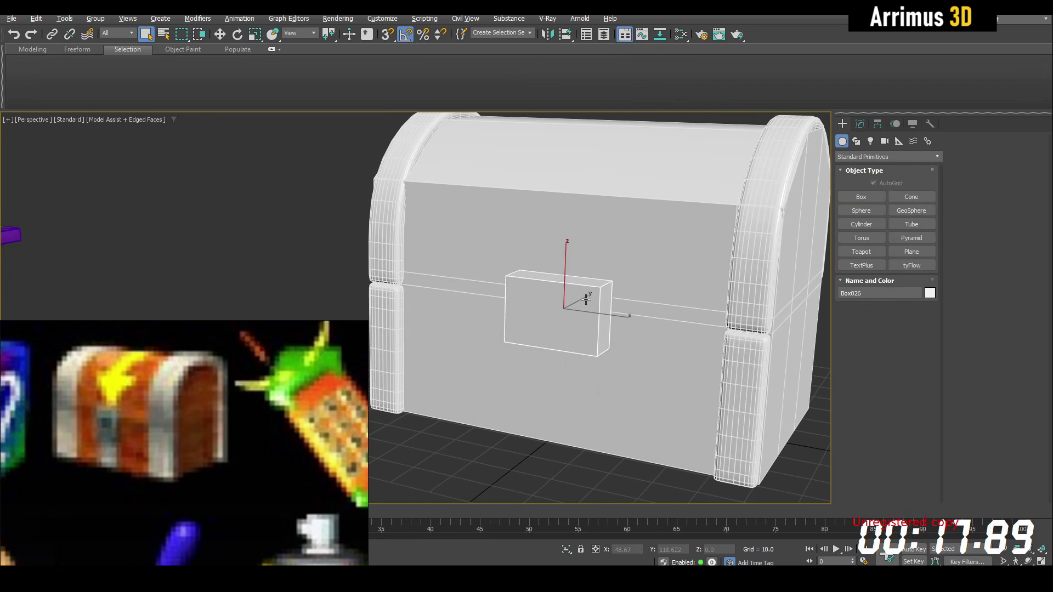
Try to smooth the chest lid with a TurboSmooth modifier
{"action": "key", "text": "w"}
{"action": "middle_click_drag", "start_coordinate": [628, 230], "coordinate": [609, 270]}
{"action": "left_click", "coordinate": [610, 266]}
{"action": "key", "text": "q"}
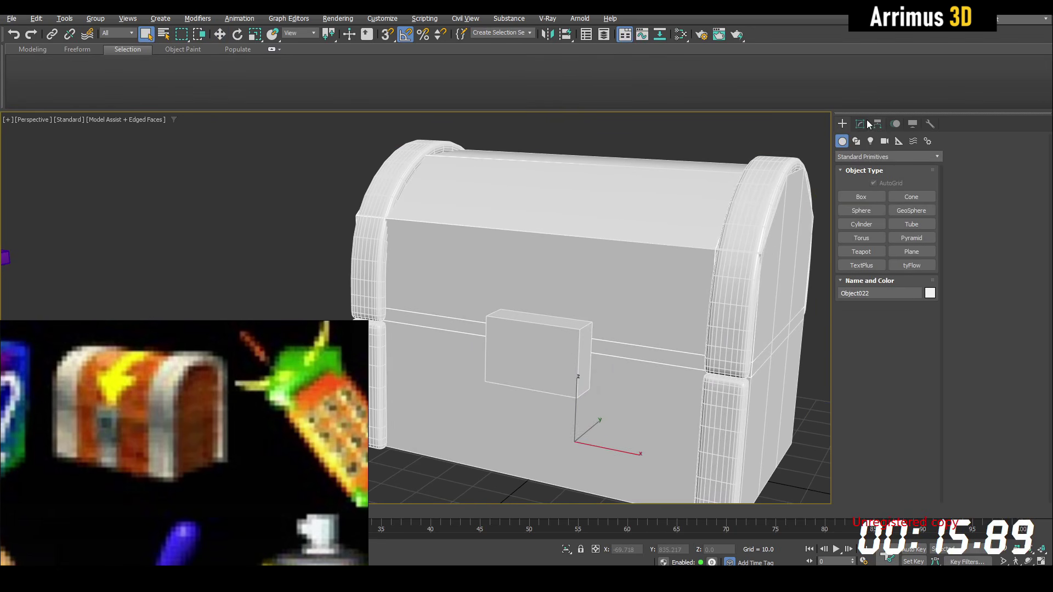
{"action": "left_click", "coordinate": [867, 124]}
{"action": "left_click", "coordinate": [905, 171]}
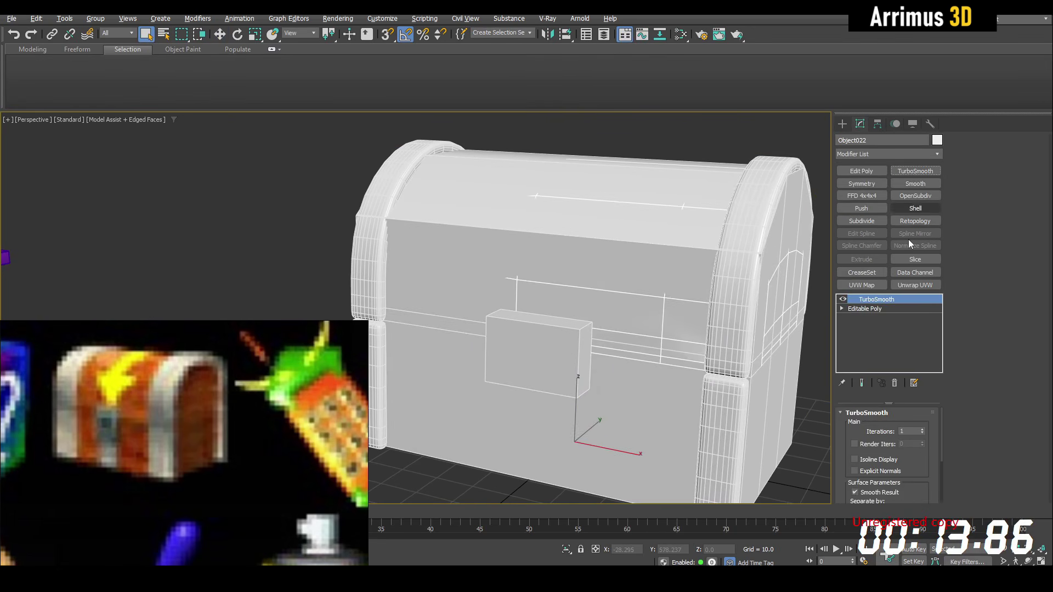
{"action": "middle_click_drag", "start_coordinate": [729, 269], "coordinate": [700, 291], "text": "alt"}
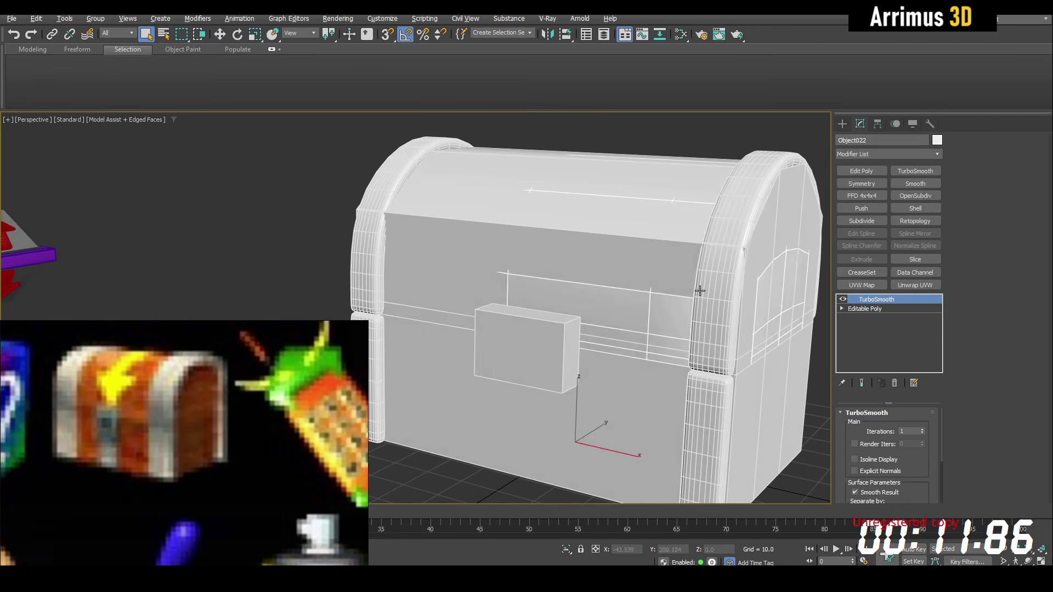
{"action": "key", "text": "ctrl+z"}
{"action": "left_click", "coordinate": [602, 254], "text": "ctrl"}
{"action": "key", "text": "Delete"}
{"action": "key", "text": "ctrl+z"}
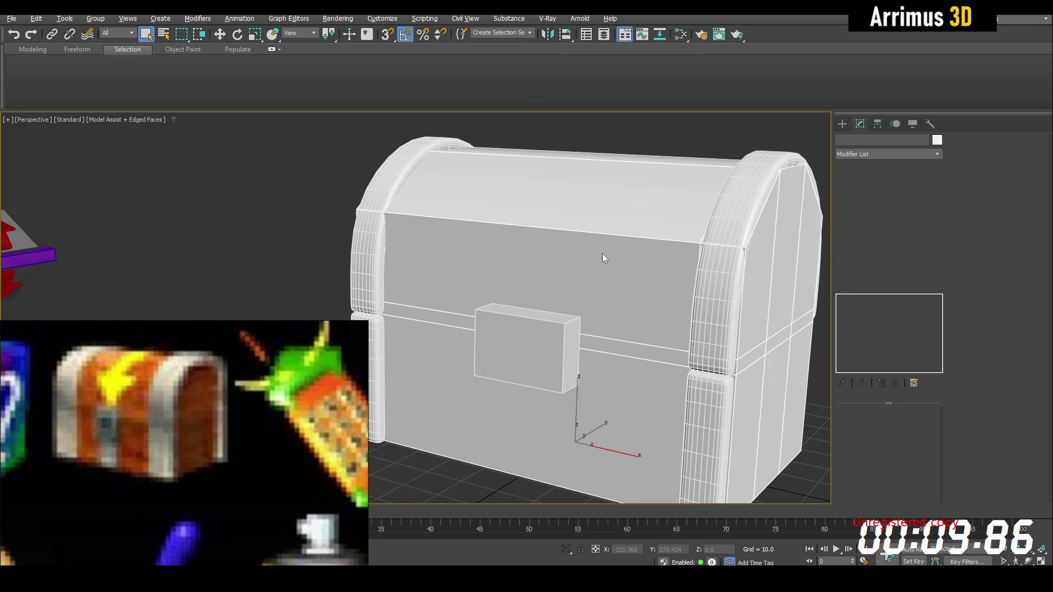
{"action": "middle_click_drag", "start_coordinate": [606, 255], "coordinate": [619, 271], "text": "alt"}
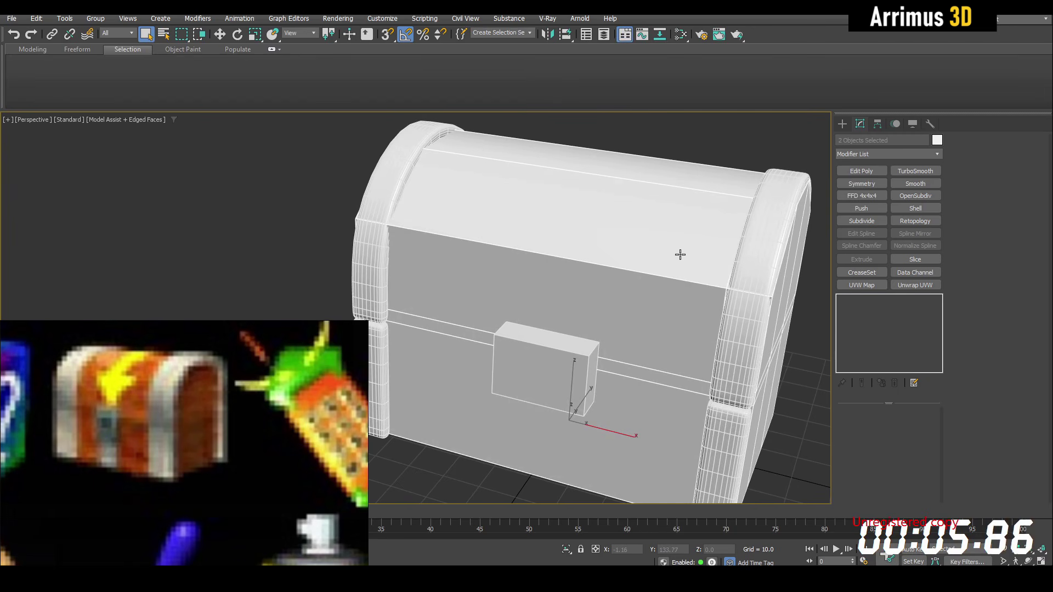
{"action": "left_click", "coordinate": [680, 255]}
{"action": "scroll", "coordinate": [681, 258], "scroll_direction": "down", "scroll_amount": 3}
{"action": "key", "text": "w"}
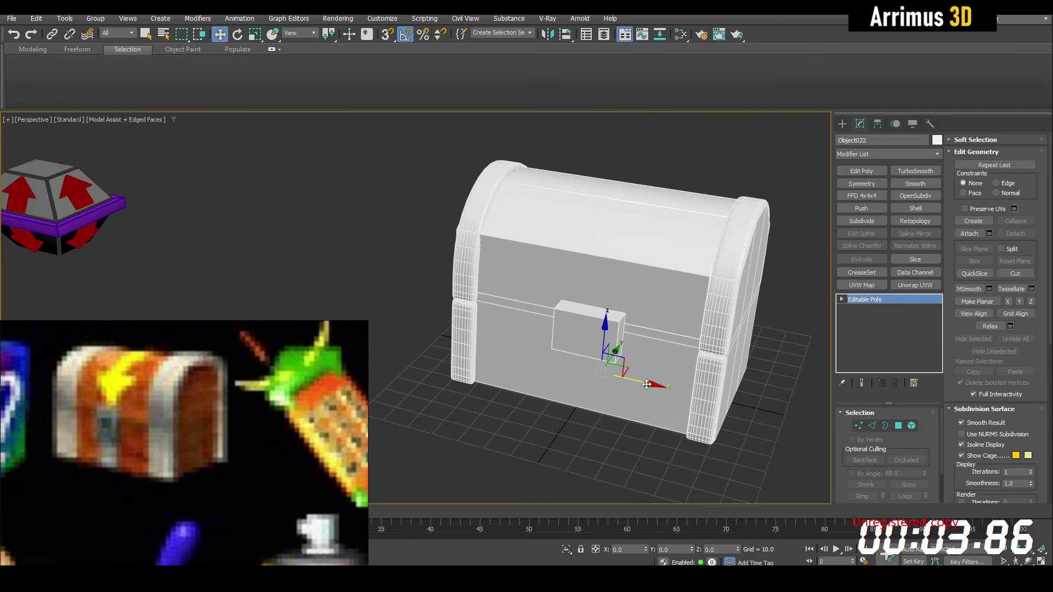
{"action": "mouse_move", "coordinate": [646, 384]}
{"action": "left_mouse_down", "text": "shift"}
{"action": "mouse_move", "coordinate": [380, 316]}
{"action": "mouse_move", "coordinate": [395, 310]}
{"action": "left_mouse_up", "text": "shift"}
{"action": "right_click", "coordinate": [396, 310]}
{"action": "key", "text": "q"}
Isolate the chest body and detach its lid polygons, including the narrow seam strip, as a separate object
{"action": "left_click", "coordinate": [575, 263]}
{"action": "middle_click_drag", "start_coordinate": [580, 262], "coordinate": [580, 265], "text": "alt"}
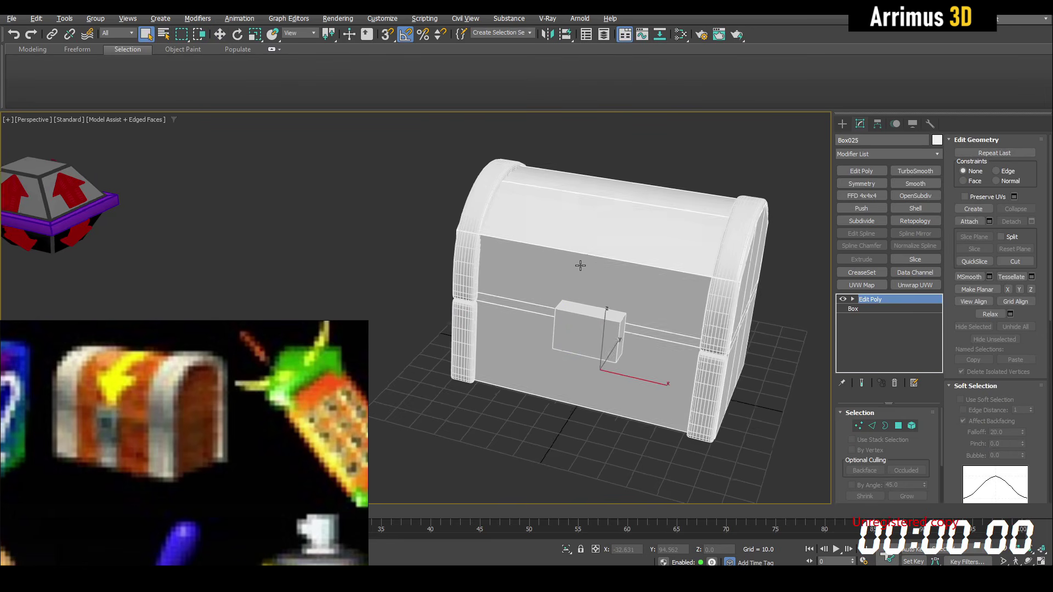
{"action": "key", "text": "alt+q"}
{"action": "key", "text": "alt+q"}
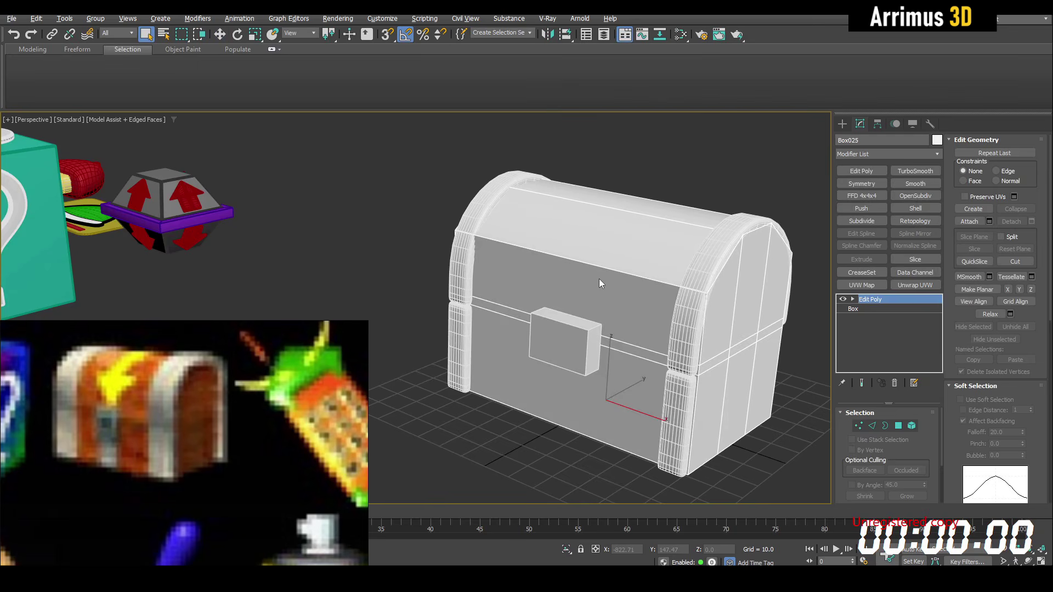
{"action": "key", "text": "ctrl+d"}
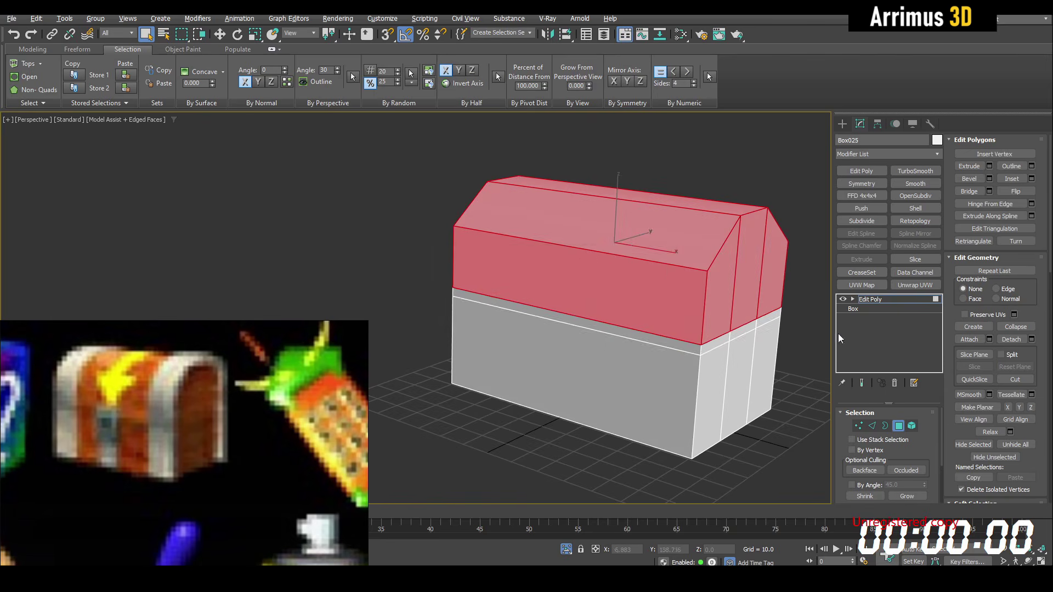
{"action": "left_click", "coordinate": [906, 496]}
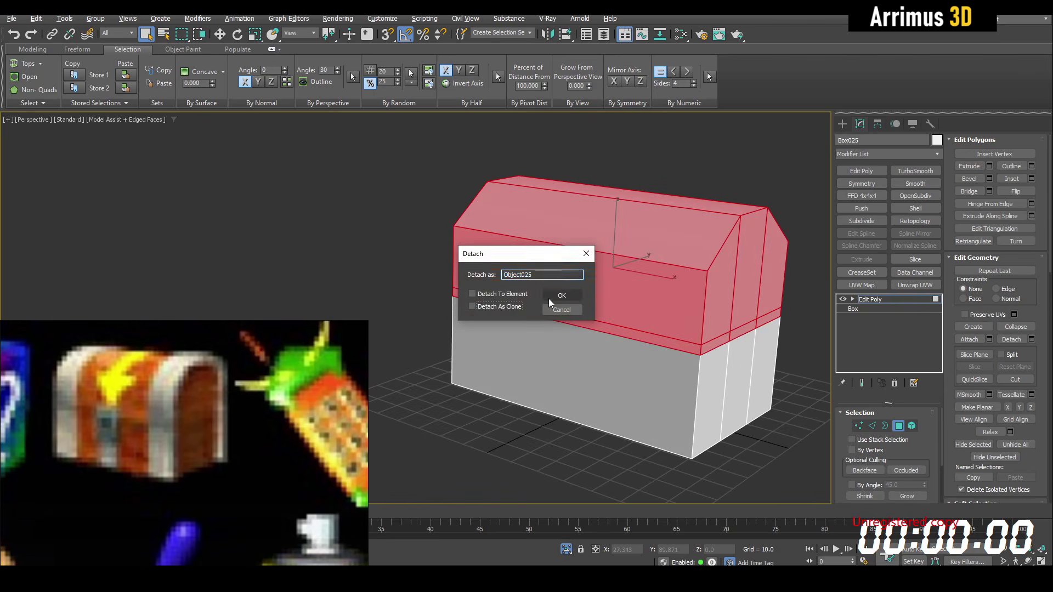
{"action": "left_click", "coordinate": [552, 298]}
{"action": "key", "text": "4"}
Add TurboSmooth to the detached lid with an Edit Poly beneath it, and connect its lengthwise edges with 1 segment
{"action": "left_click", "coordinate": [658, 274]}
{"action": "mouse_move", "coordinate": [686, 297]}
{"action": "middle_mouse_down"}
{"action": "mouse_move", "coordinate": [650, 313]}
{"action": "mouse_move", "coordinate": [684, 312]}
{"action": "middle_mouse_up"}
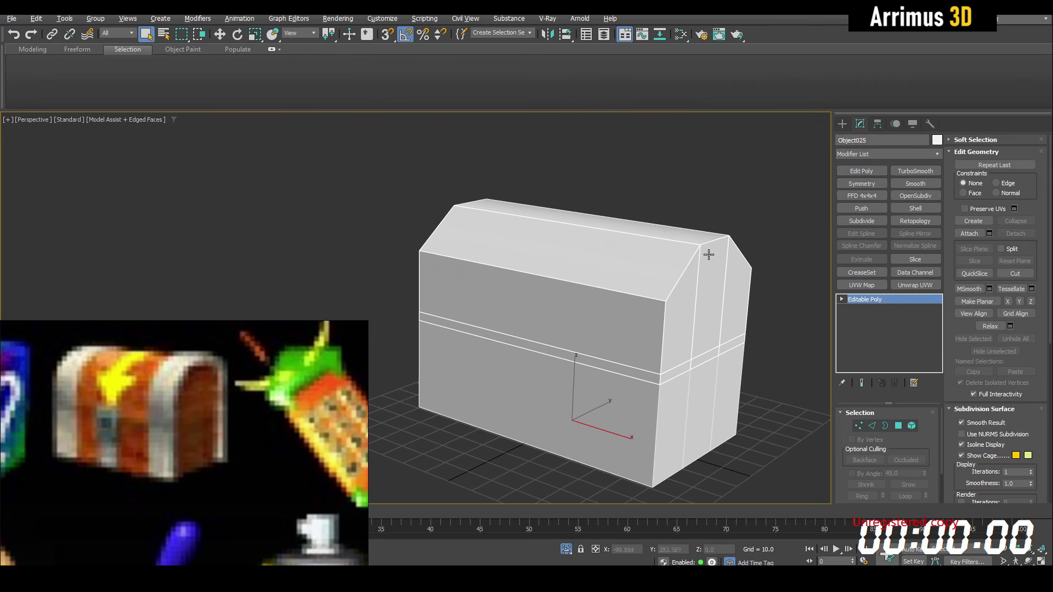
{"action": "left_click", "coordinate": [915, 171]}
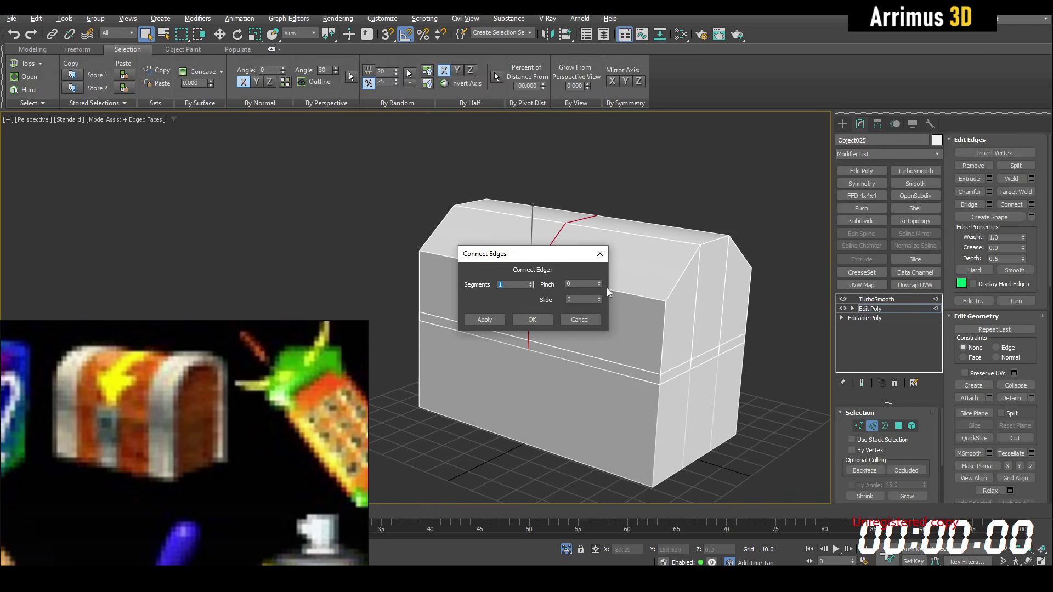
{"action": "left_click", "coordinate": [532, 320]}
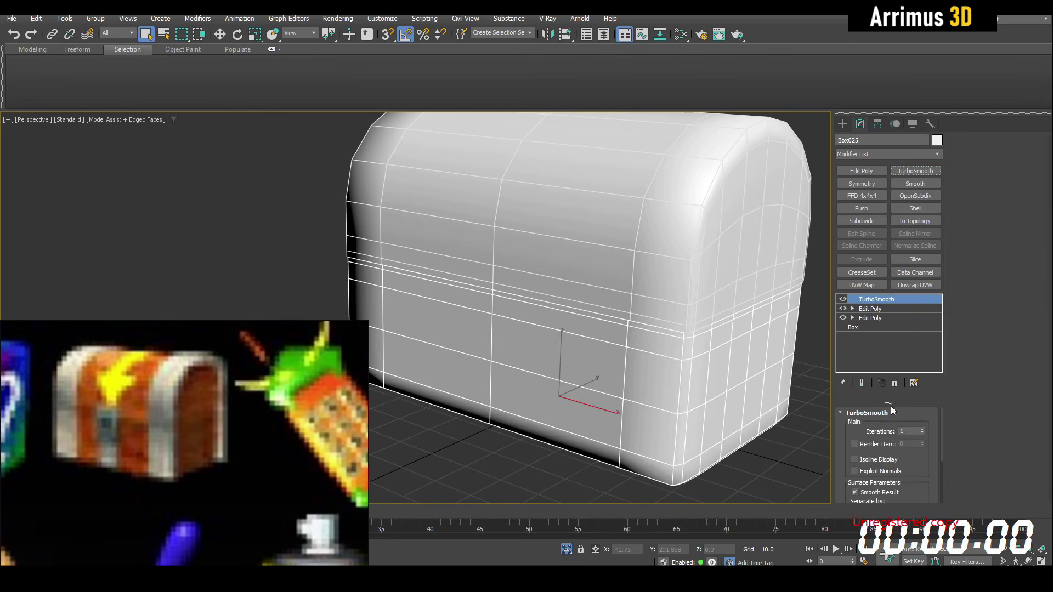
Top the smoothed lid with Edit Poly and detach the strip of polygons across its middle as a separate object
{"action": "right_click", "coordinate": [866, 308]}
{"action": "left_click", "coordinate": [877, 343]}
{"action": "right_click", "coordinate": [886, 300]}
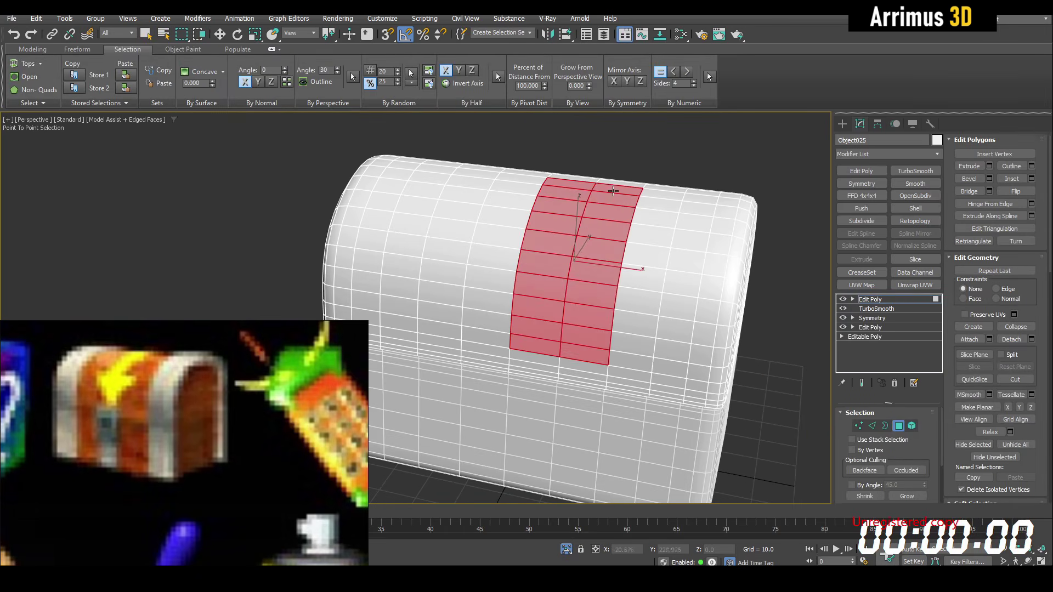
{"action": "key", "text": "q"}
{"action": "middle_click_drag", "start_coordinate": [613, 190], "coordinate": [571, 272], "text": "alt"}
{"action": "key", "text": "q"}
{"action": "left_click", "coordinate": [560, 296]}
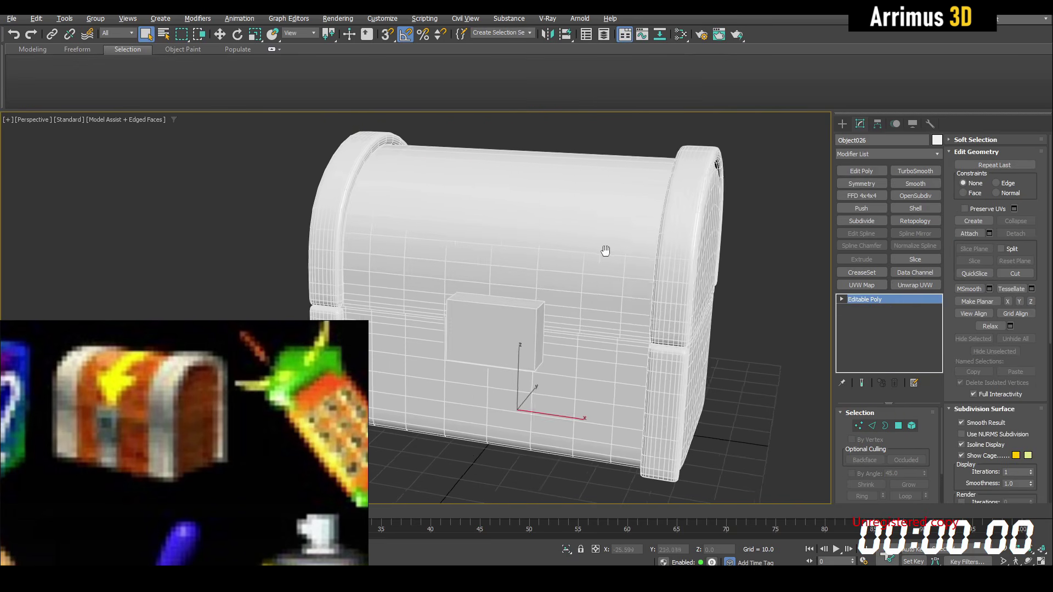
Paste the Symmetry and TurboSmooth modifiers onto the detached middle strip
{"action": "right_click", "coordinate": [844, 300]}
{"action": "left_click", "coordinate": [864, 316]}
{"action": "left_click", "coordinate": [864, 316]}
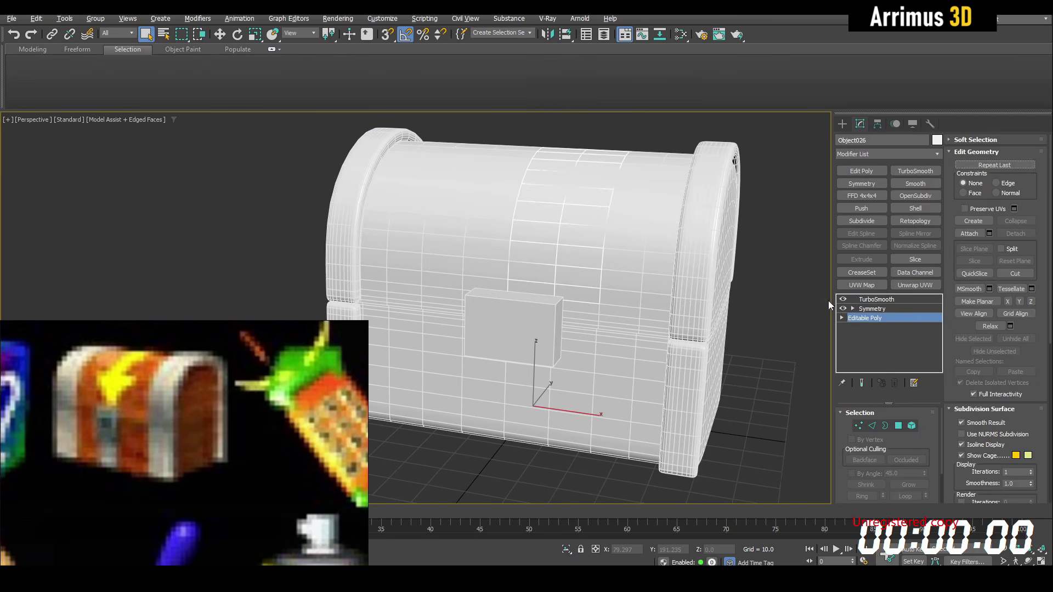
Make the lid see-through, insert an Edit Poly beneath Symmetry on the middle strip, and enter its vertex level
{"action": "left_click", "coordinate": [655, 211]}
{"action": "key", "text": "alt+x"}
{"action": "left_click", "coordinate": [592, 177]}
{"action": "left_click", "coordinate": [855, 319]}
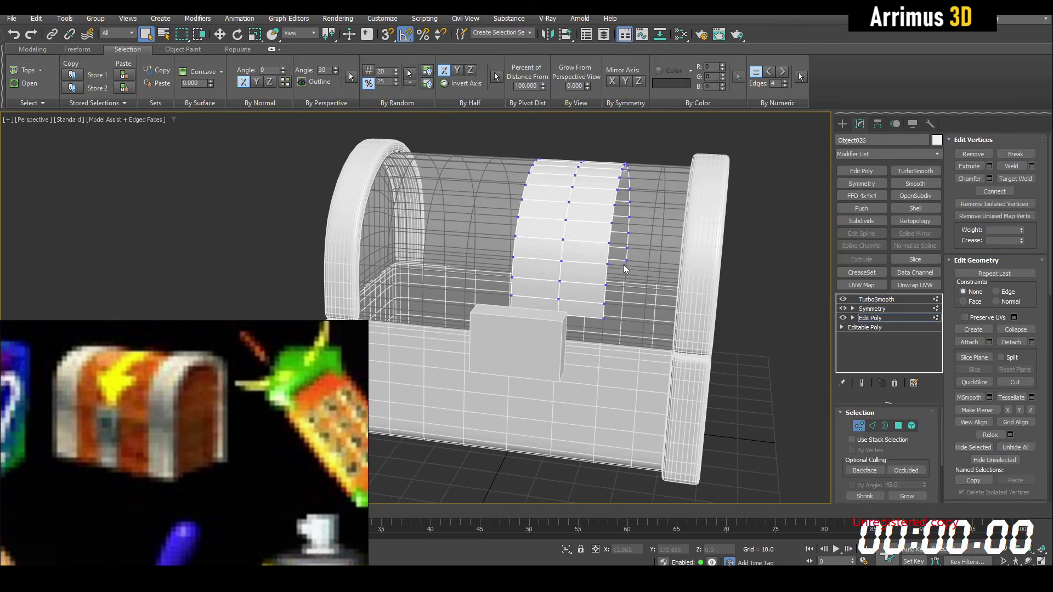
{"action": "middle_click_drag", "start_coordinate": [548, 274], "coordinate": [560, 288], "text": "alt"}
{"action": "scroll", "coordinate": [559, 288], "scroll_direction": "up", "scroll_amount": 4}
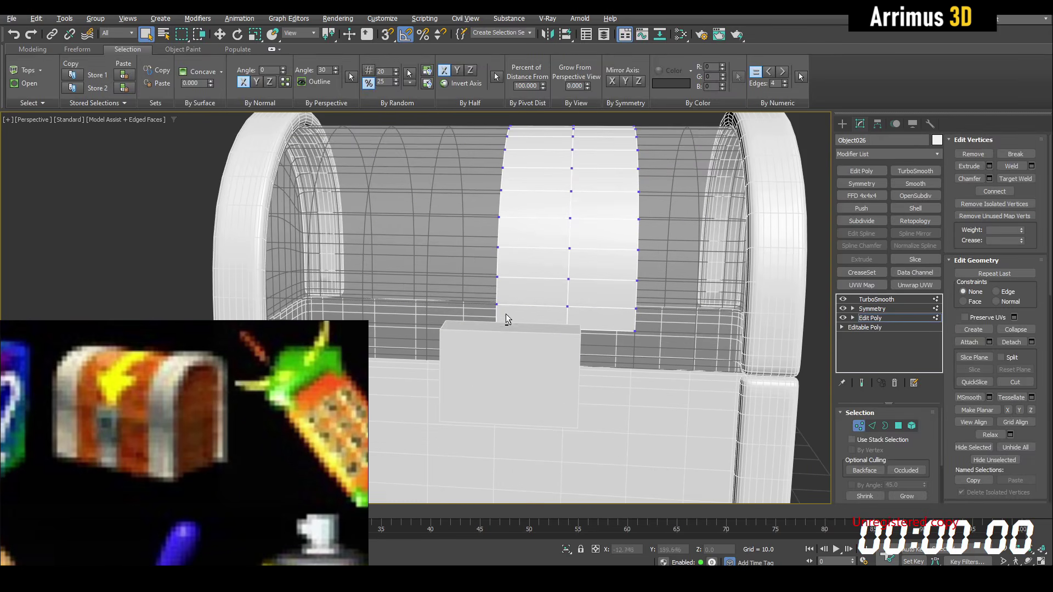
Center the lock box on the chest along the X axis
{"action": "left_click", "coordinate": [521, 289]}
{"action": "key", "text": "w"}
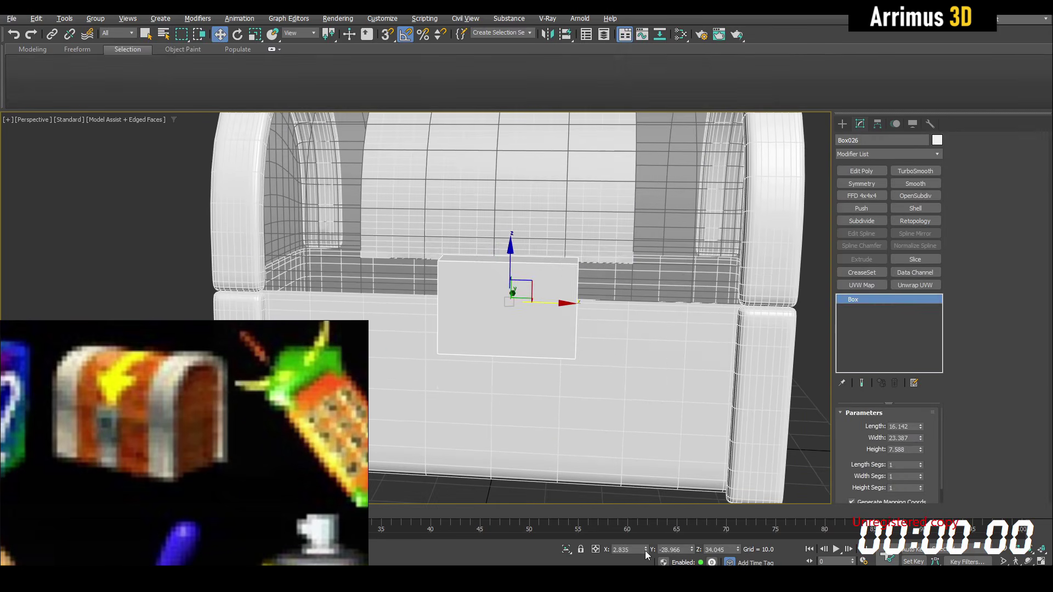
{"action": "right_click", "coordinate": [646, 551]}
Add an Edit Poly modifier to the lock box and scale all its vertices along Y
{"action": "middle_click_drag", "start_coordinate": [609, 378], "coordinate": [585, 307], "text": "alt"}
{"action": "key", "text": "1"}
{"action": "key", "text": "ctrl+a"}
{"action": "key", "text": "r"}
{"action": "left_click_drag", "start_coordinate": [513, 250], "coordinate": [515, 229]}
{"action": "key", "text": "1"}
{"action": "key", "text": "q"}
{"action": "middle_click_drag", "start_coordinate": [514, 230], "coordinate": [583, 346], "text": "alt"}
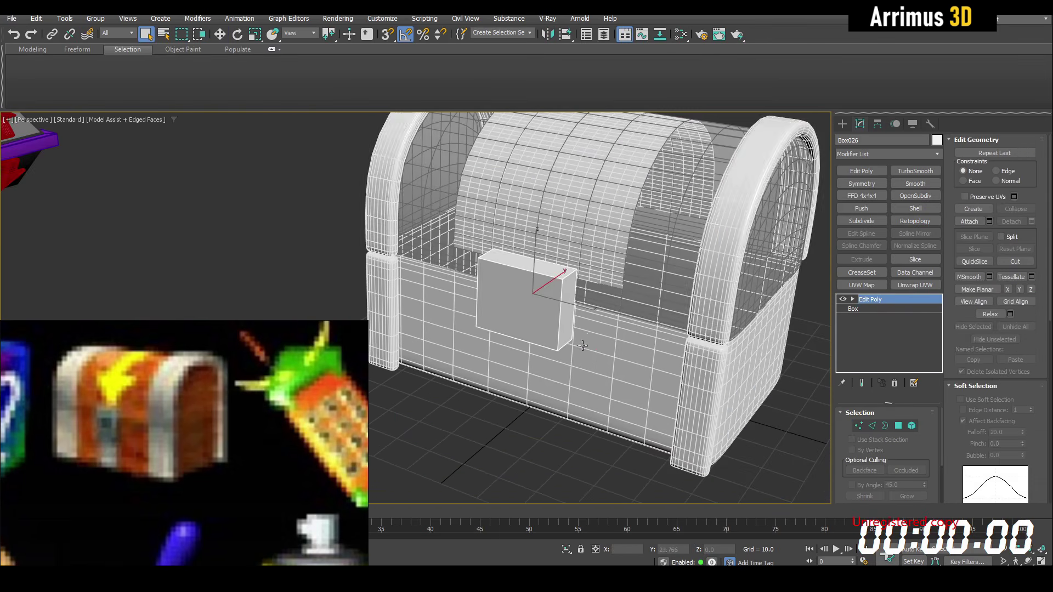
Add a supporting edge loop near the lower front end of the upper metal band, below its Symmetry modifier
{"action": "left_click", "coordinate": [696, 269]}
{"action": "left_click", "coordinate": [911, 318]}
{"action": "middle_click_drag", "start_coordinate": [768, 323], "coordinate": [738, 275], "text": "alt"}
{"action": "scroll", "coordinate": [738, 275], "scroll_direction": "up", "scroll_amount": 4}
{"action": "key", "text": "2"}
{"action": "left_click", "coordinate": [652, 236]}
{"action": "key", "text": "w"}
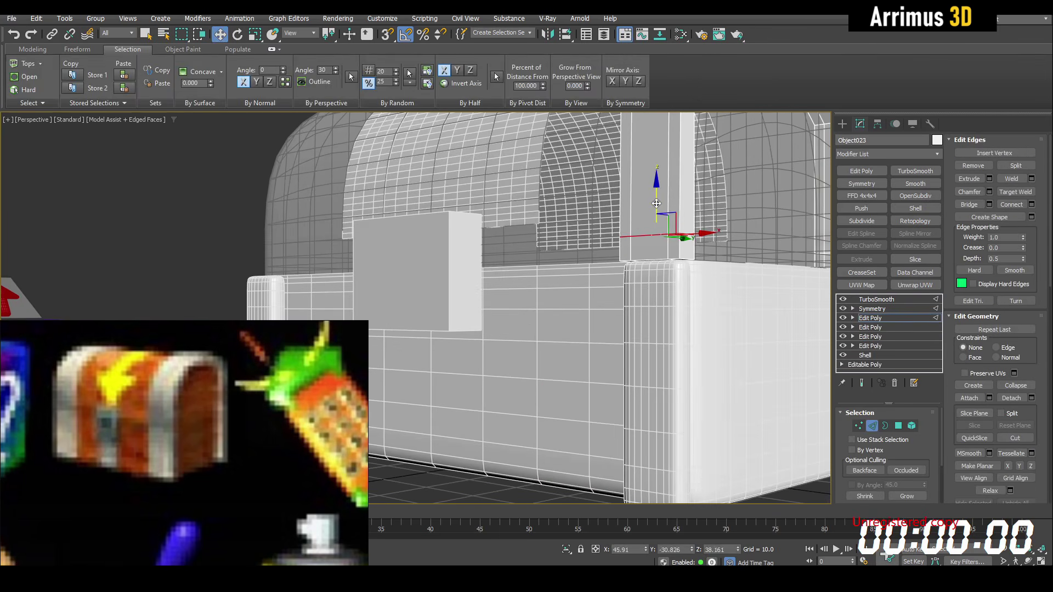
{"action": "middle_click_drag", "start_coordinate": [661, 218], "coordinate": [631, 236], "text": "alt"}
{"action": "left_click", "coordinate": [1031, 205]}
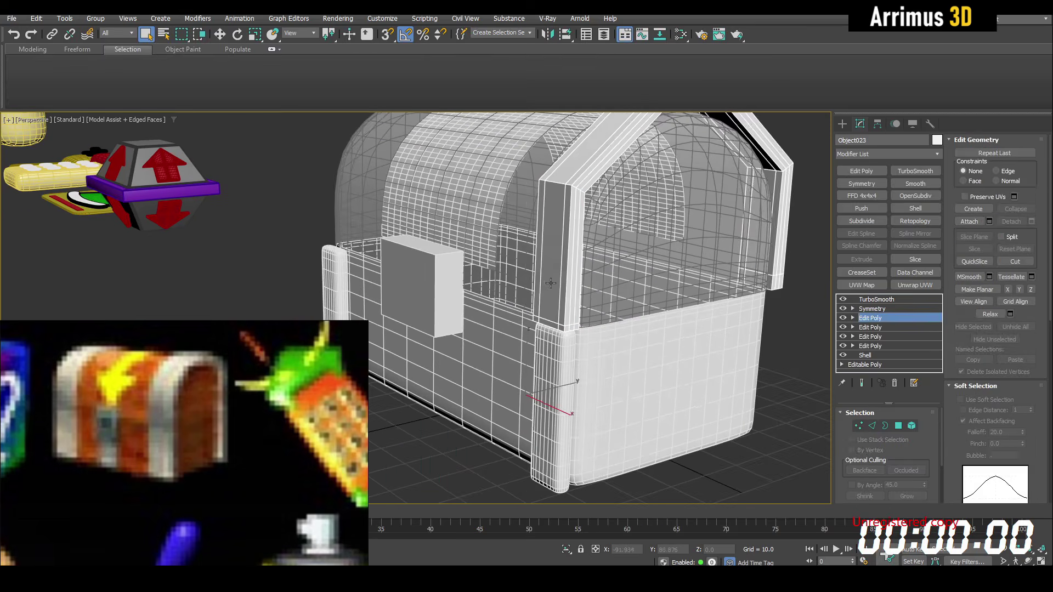
Add a supporting edge loop near the lower rear end of the upper metal band
{"action": "left_click", "coordinate": [771, 280]}
{"action": "left_click", "coordinate": [884, 321]}
{"action": "scroll", "coordinate": [705, 265], "scroll_direction": "up", "scroll_amount": 5}
{"action": "key", "text": "2"}
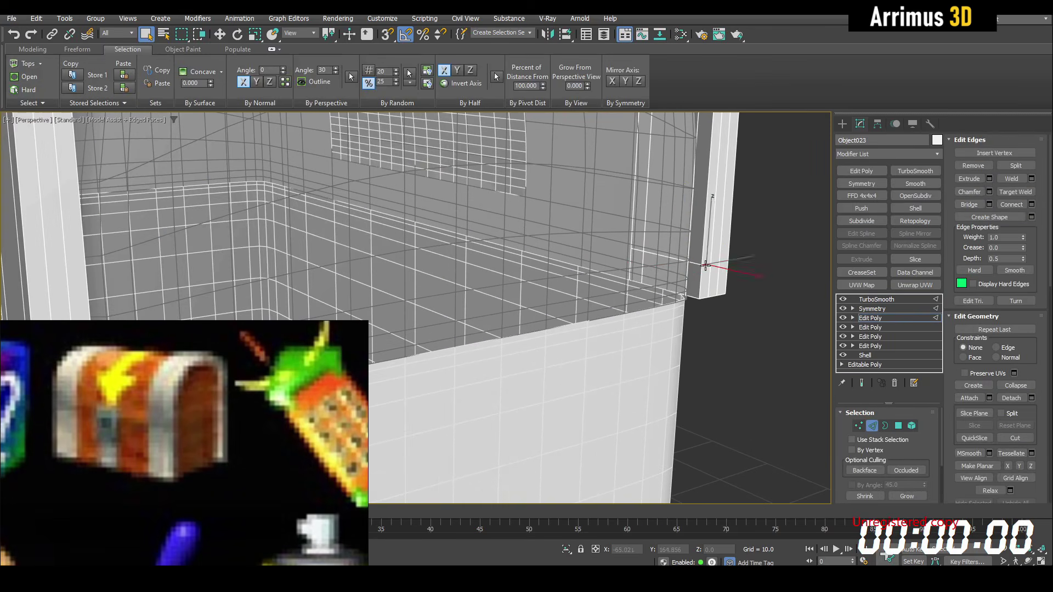
{"action": "left_click_drag", "start_coordinate": [681, 247], "coordinate": [681, 253]}
{"action": "key", "text": "2"}
{"action": "key", "text": "q"}
Insert an Edit Poly beneath Symmetry on the lower metal band and connect a supporting edge loop near its upper end
{"action": "scroll", "coordinate": [715, 280], "scroll_direction": "down", "scroll_amount": 5}
{"action": "middle_click_drag", "start_coordinate": [715, 280], "coordinate": [630, 297], "text": "alt"}
{"action": "left_click", "coordinate": [607, 312]}
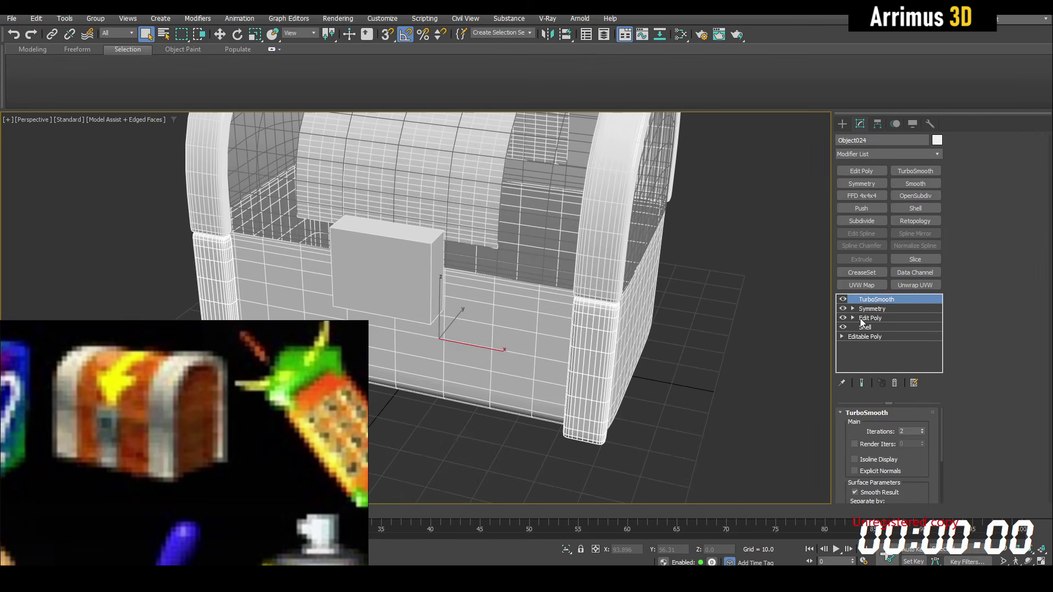
{"action": "left_click", "coordinate": [866, 319]}
{"action": "scroll", "coordinate": [623, 266], "scroll_direction": "up", "scroll_amount": 5}
{"action": "left_click", "coordinate": [861, 171]}
{"action": "key", "text": "2"}
{"action": "key", "text": "w"}
{"action": "left_click_drag", "start_coordinate": [613, 219], "coordinate": [613, 213]}
{"action": "middle_click_drag", "start_coordinate": [613, 220], "coordinate": [526, 247], "text": "alt"}
{"action": "left_click", "coordinate": [1031, 204]}
{"action": "left_click", "coordinate": [519, 318]}
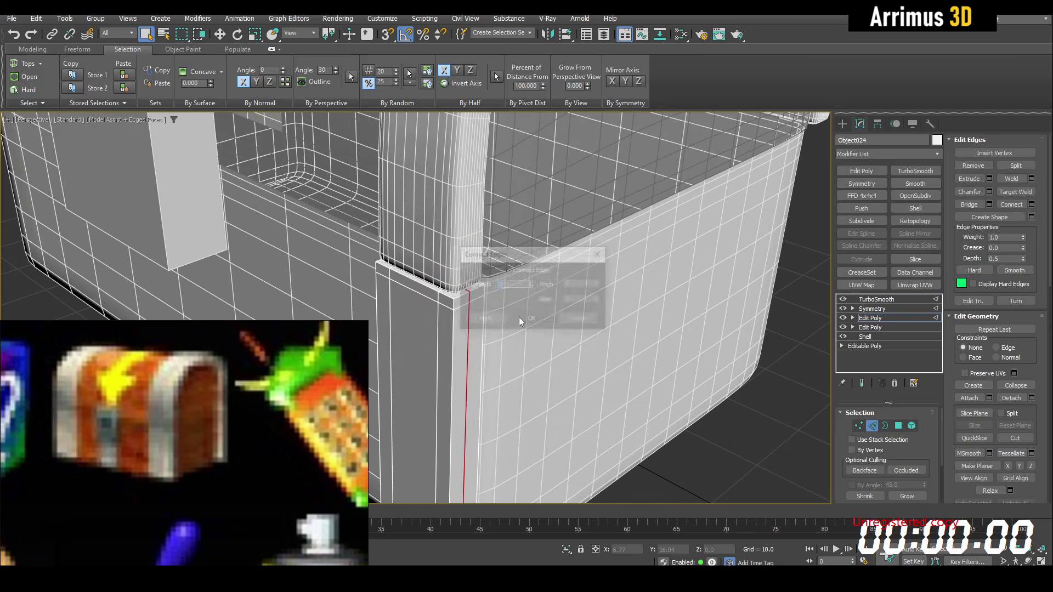
{"action": "middle_click_drag", "start_coordinate": [520, 319], "coordinate": [675, 274], "text": "alt"}
{"action": "key", "text": "2"}
{"action": "key", "text": "ctrl+d"}
{"action": "key", "text": "F4"}
{"action": "key", "text": "F4"}
Insert an Edit Poly modifier on the chest and edit its edges near the seam between body and lid
{"action": "left_click", "coordinate": [625, 320]}
{"action": "left_click", "coordinate": [893, 319]}
{"action": "left_click", "coordinate": [861, 171]}
{"action": "key", "text": "1"}
{"action": "left_click", "coordinate": [537, 290]}
{"action": "key", "text": "2"}
{"action": "left_click", "coordinate": [644, 294]}
{"action": "key", "text": "F4"}
{"action": "left_click", "coordinate": [790, 271]}
{"action": "scroll", "coordinate": [658, 263], "scroll_direction": "down", "scroll_amount": 3}
{"action": "key", "text": "F4"}
{"action": "middle_click_drag", "start_coordinate": [549, 246], "coordinate": [613, 265], "text": "alt"}
Add an Edit Poly modifier to the lock box and connect supporting edge loops near its side, upper and lower edges
{"action": "left_click", "coordinate": [599, 245]}
{"action": "scroll", "coordinate": [634, 241], "scroll_direction": "up", "scroll_amount": 3}
{"action": "left_click", "coordinate": [861, 171]}
{"action": "key", "text": "2"}
{"action": "left_click", "coordinate": [617, 234]}
{"action": "scroll", "coordinate": [617, 243], "scroll_direction": "up", "scroll_amount": 3}
{"action": "key", "text": "alt+r"}
{"action": "key", "text": "ctrl+shift+e"}
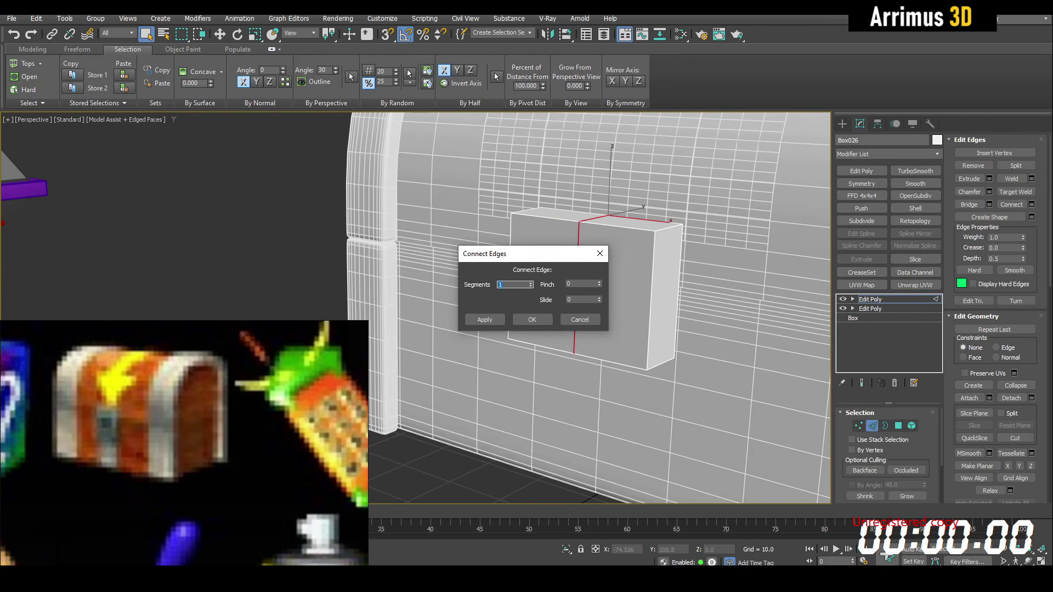
{"action": "left_click", "coordinate": [543, 319]}
{"action": "left_click", "coordinate": [651, 301]}
{"action": "key", "text": "ctrl+shift+e"}
{"action": "left_click", "coordinate": [540, 319]}
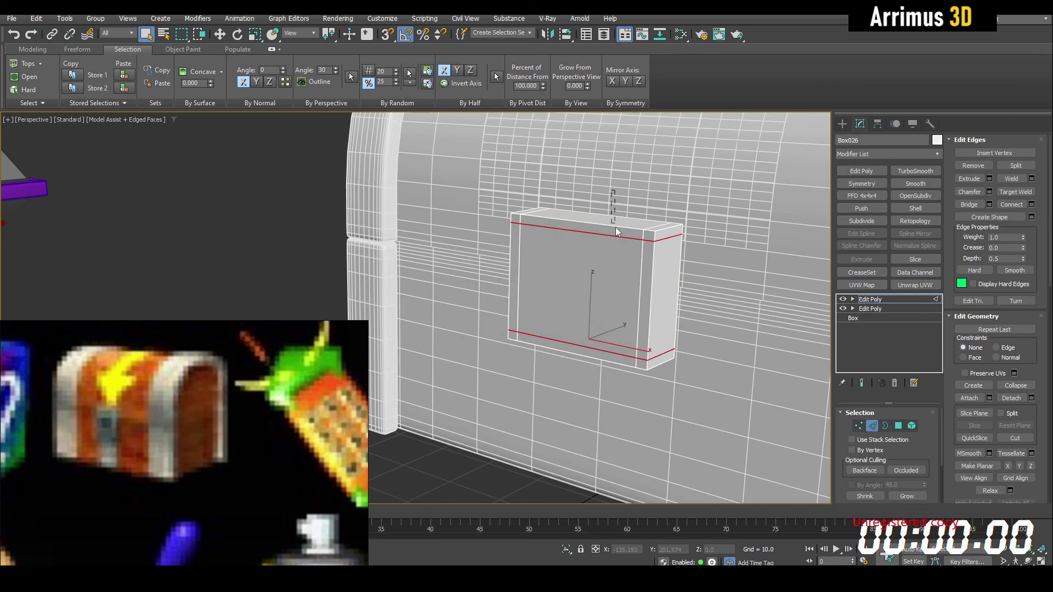
Connect a 1-segment vertical loop through the middle of the lock box and supporting loops across its depth
{"action": "left_click", "coordinate": [612, 217]}
{"action": "key", "text": "ctrl+shift+e"}
{"action": "type", "text": "1"}
{"action": "left_click", "coordinate": [537, 320]}
{"action": "left_click", "coordinate": [678, 246]}
{"action": "middle_click_drag", "start_coordinate": [678, 247], "coordinate": [653, 307], "text": "alt"}
{"action": "left_click", "coordinate": [652, 313]}
{"action": "key", "text": "alt+r"}
{"action": "key", "text": "ctrl+shift+e"}
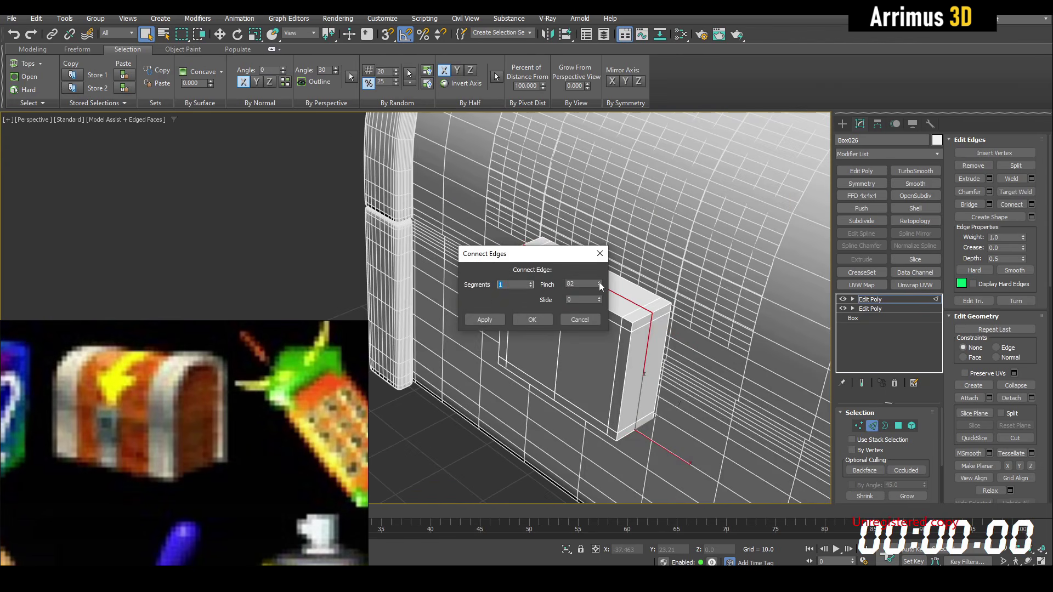
{"action": "left_click", "coordinate": [536, 319]}
Insert extra edge loops across the lock's front with SwiftLoop to outline a keyhole
{"action": "middle_click_drag", "start_coordinate": [570, 319], "coordinate": [619, 285], "text": "alt"}
{"action": "scroll", "coordinate": [614, 285], "scroll_direction": "up", "scroll_amount": 3}
{"action": "key", "text": "alt+1"}
{"action": "left_click", "coordinate": [626, 214]}
{"action": "left_click", "coordinate": [622, 310]}
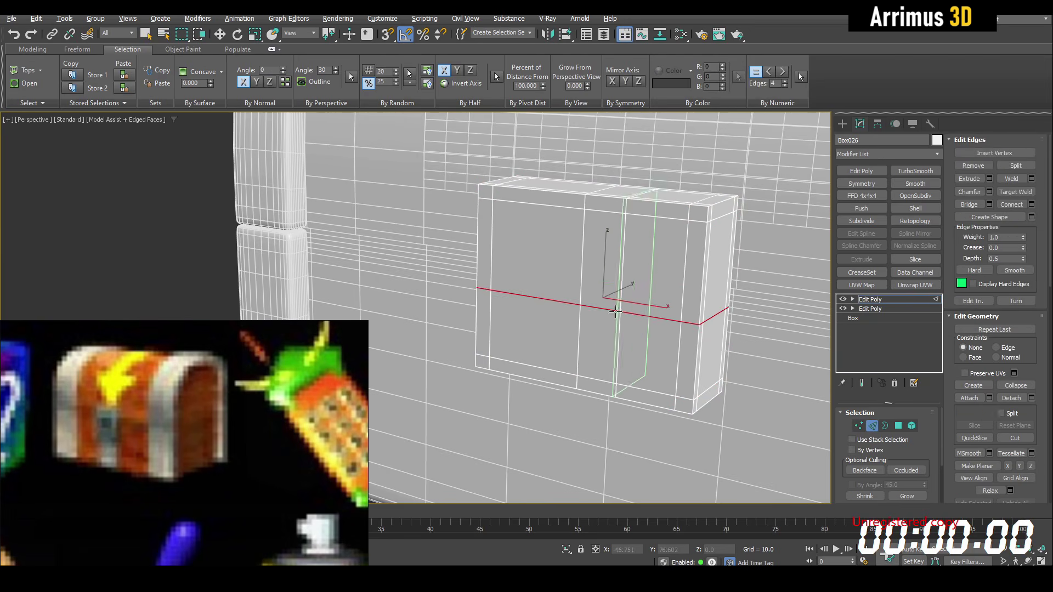
{"action": "left_click", "coordinate": [606, 213]}
Select the keyhole-shaped polygons on the lock's front, then inset and bevel them inward
{"action": "key", "text": "4"}
{"action": "left_click", "coordinate": [564, 320], "text": "ctrl"}
{"action": "left_click", "coordinate": [567, 278], "text": "ctrl"}
{"action": "scroll", "coordinate": [595, 272], "scroll_direction": "up", "scroll_amount": 3}
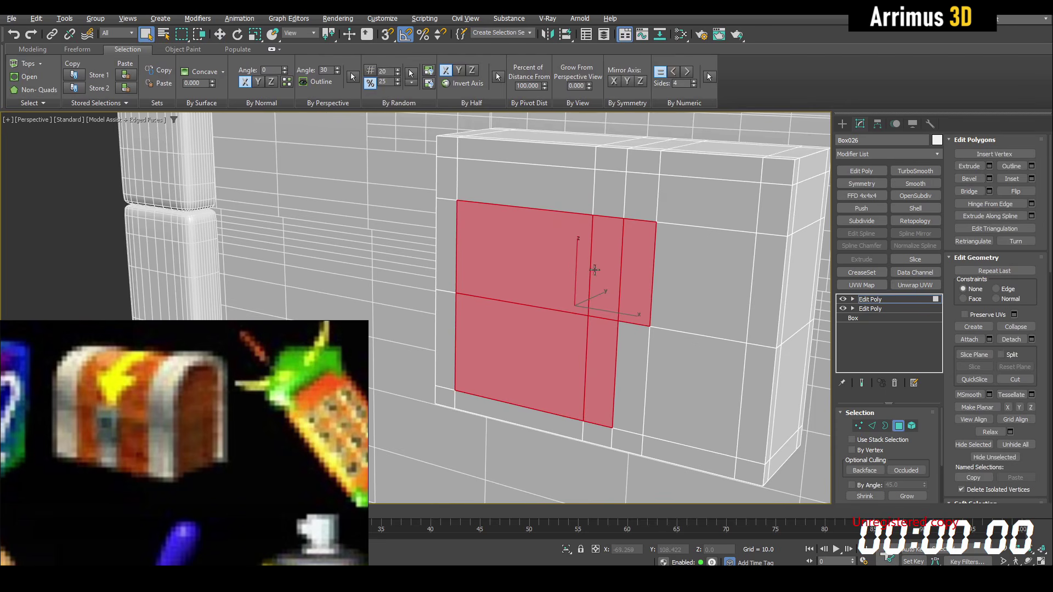
{"action": "key", "text": "shift+i"}
{"action": "left_click_drag", "start_coordinate": [595, 275], "coordinate": [605, 287]}
{"action": "right_click", "coordinate": [601, 272]}
{"action": "key", "text": "ctrl+shift+b"}
{"action": "middle_click_drag", "start_coordinate": [605, 287], "coordinate": [605, 285]}
Detach the recessed keyhole polygons as a clone and paste the Symmetry and TurboSmooth modifiers onto the lock box
{"action": "key", "text": "alt+d"}
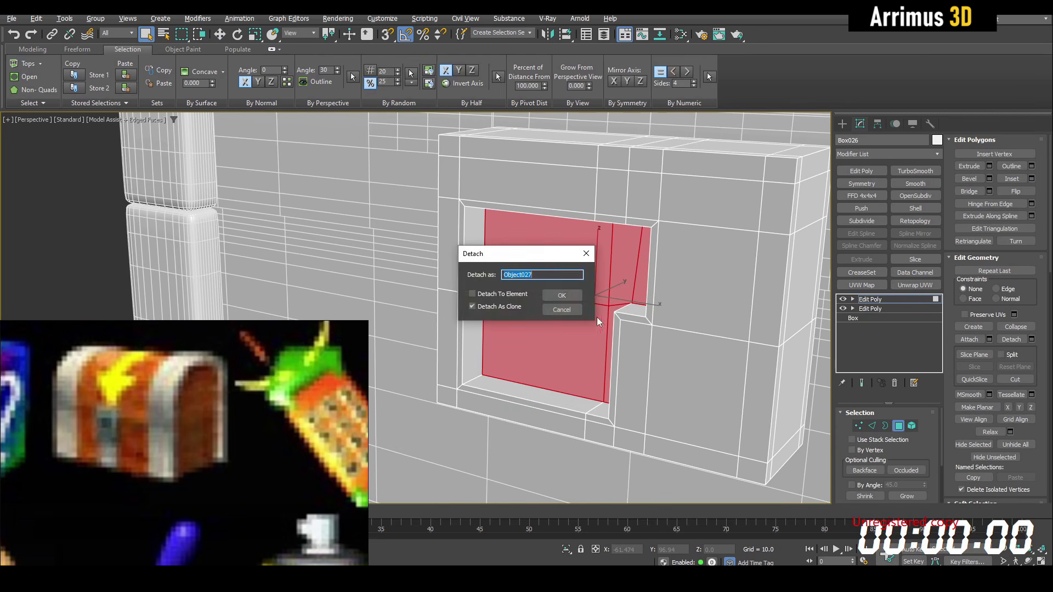
{"action": "left_click", "coordinate": [562, 299]}
{"action": "key", "text": "4"}
{"action": "right_click", "coordinate": [866, 298]}
{"action": "left_click", "coordinate": [897, 358]}
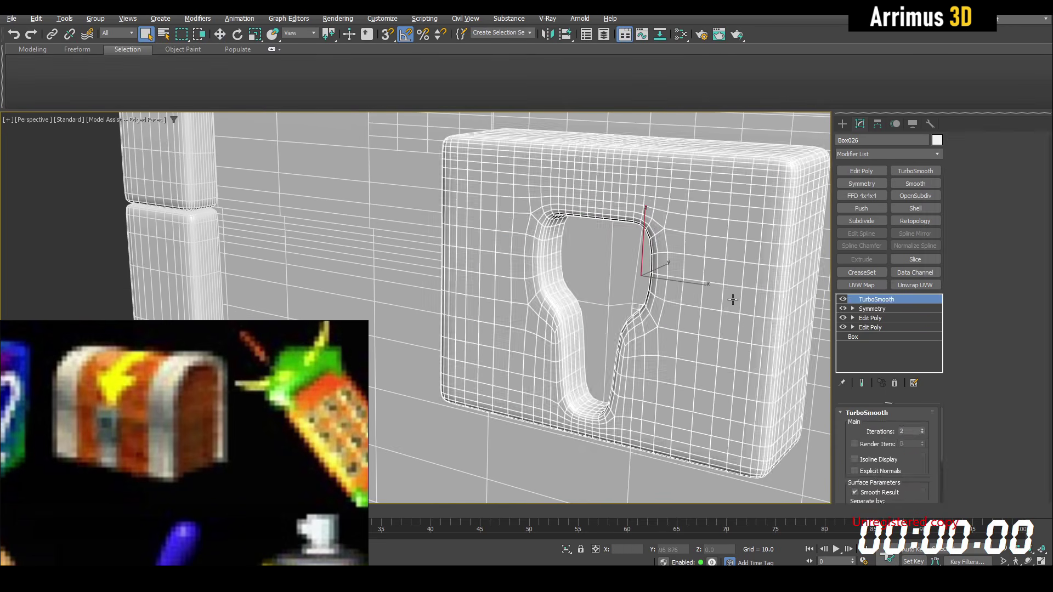
Color the detached keyhole piece black and the lock box dark grey
{"action": "left_click", "coordinate": [614, 264]}
{"action": "left_click", "coordinate": [937, 140]}
{"action": "left_click", "coordinate": [741, 341]}
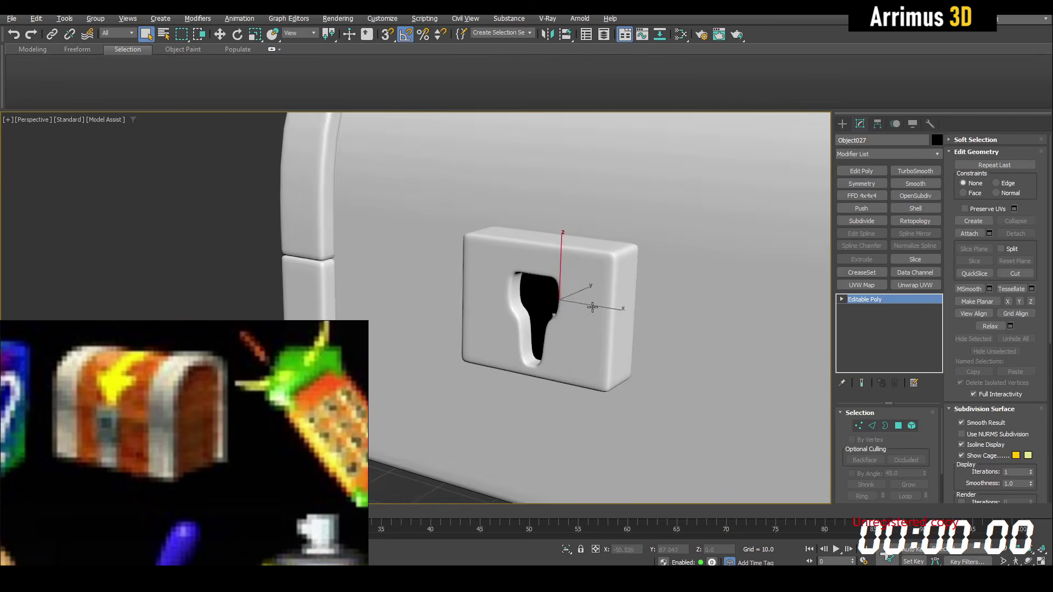
{"action": "scroll", "coordinate": [606, 282], "scroll_direction": "down", "scroll_amount": 3}
{"action": "left_click", "coordinate": [936, 141]}
{"action": "left_click", "coordinate": [742, 307]}
{"action": "left_click", "coordinate": [740, 339]}
{"action": "key", "text": "F4"}
Color the upper and lower metal bands medium grey
{"action": "left_click", "coordinate": [695, 331]}
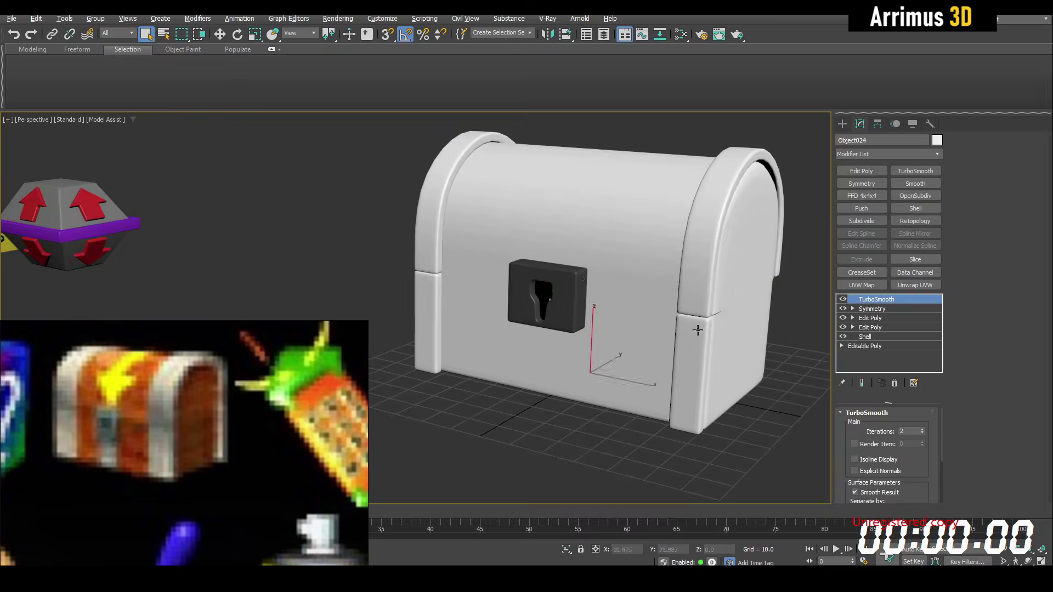
{"action": "key", "text": "F4"}
{"action": "left_click", "coordinate": [699, 290], "text": "ctrl"}
{"action": "left_click", "coordinate": [937, 141]}
{"action": "left_click", "coordinate": [730, 304]}
{"action": "left_click", "coordinate": [747, 340]}
{"action": "middle_click_drag", "start_coordinate": [793, 316], "coordinate": [763, 314]}
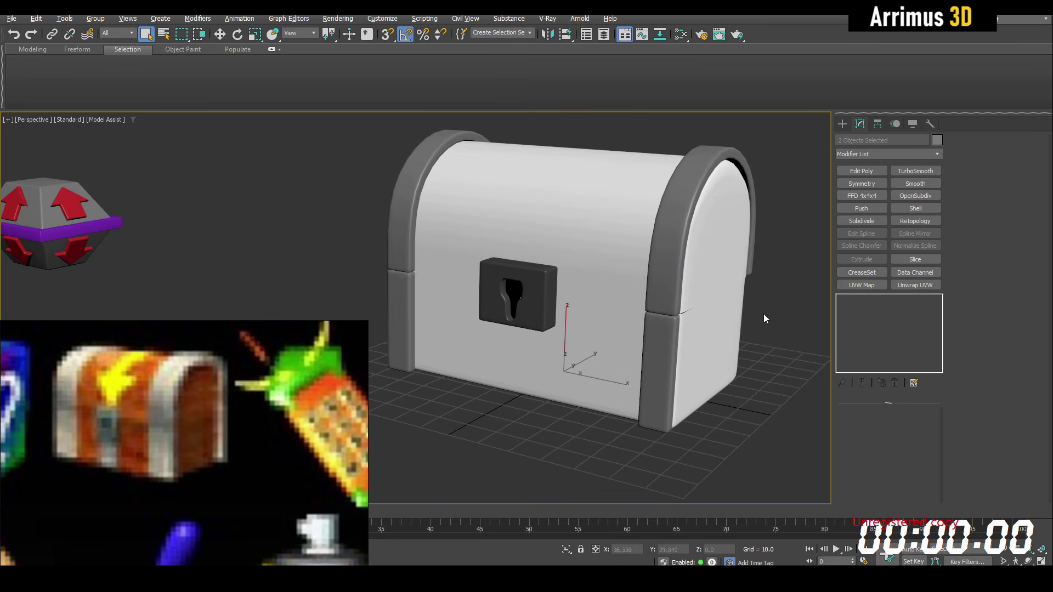
Color the chest's lid and body orange-brown
{"action": "key", "text": "F4"}
{"action": "left_click", "coordinate": [617, 277]}
{"action": "left_click", "coordinate": [593, 341], "text": "ctrl"}
{"action": "left_click", "coordinate": [936, 141]}
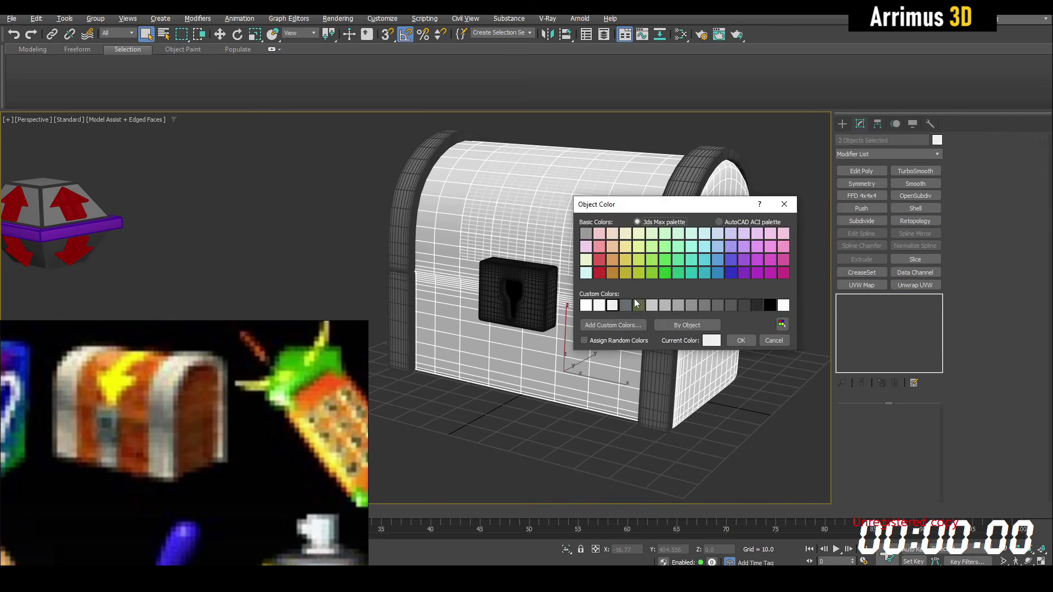
{"action": "left_click", "coordinate": [740, 341]}
Make the lid see-through and insert an Edit Poly modifier beneath Symmetry on the middle strip
{"action": "scroll", "coordinate": [493, 247], "scroll_direction": "up", "scroll_amount": 5}
{"action": "left_click", "coordinate": [433, 211]}
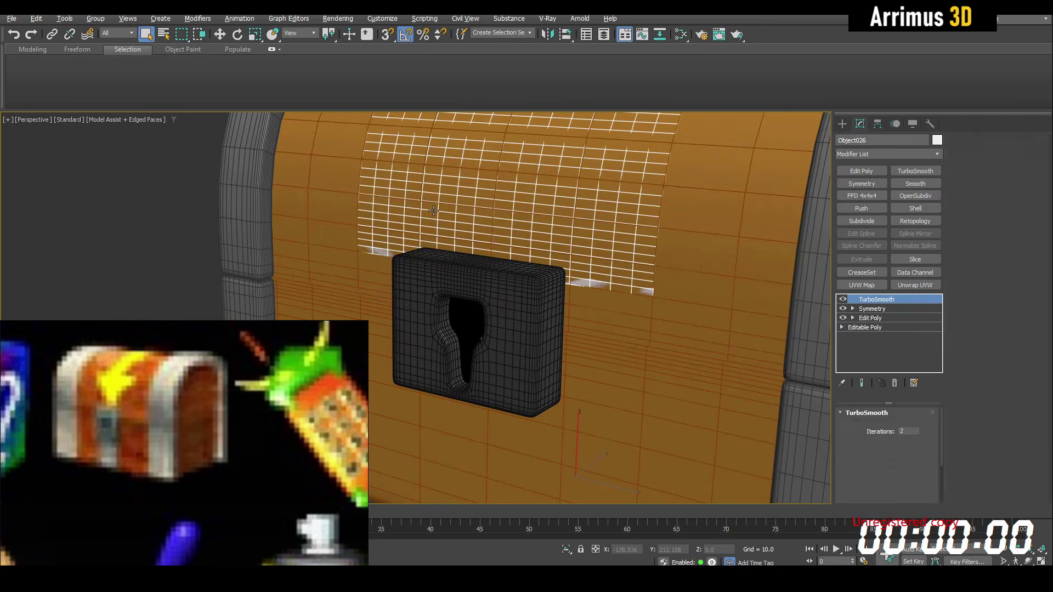
{"action": "scroll", "coordinate": [433, 211], "scroll_direction": "down", "scroll_amount": 4}
{"action": "left_click", "coordinate": [603, 219]}
{"action": "key", "text": "alt+x"}
{"action": "left_click", "coordinate": [505, 206]}
{"action": "left_click", "coordinate": [876, 319]}
{"action": "left_click", "coordinate": [861, 171]}
Cut diagonal edges across the front end of the middle strip to outline an arrowhead
{"action": "key", "text": "1"}
{"action": "middle_click_drag", "start_coordinate": [658, 279], "coordinate": [482, 330]}
{"action": "key", "text": "2"}
{"action": "key", "text": "1"}
{"action": "key", "text": "alt+c"}
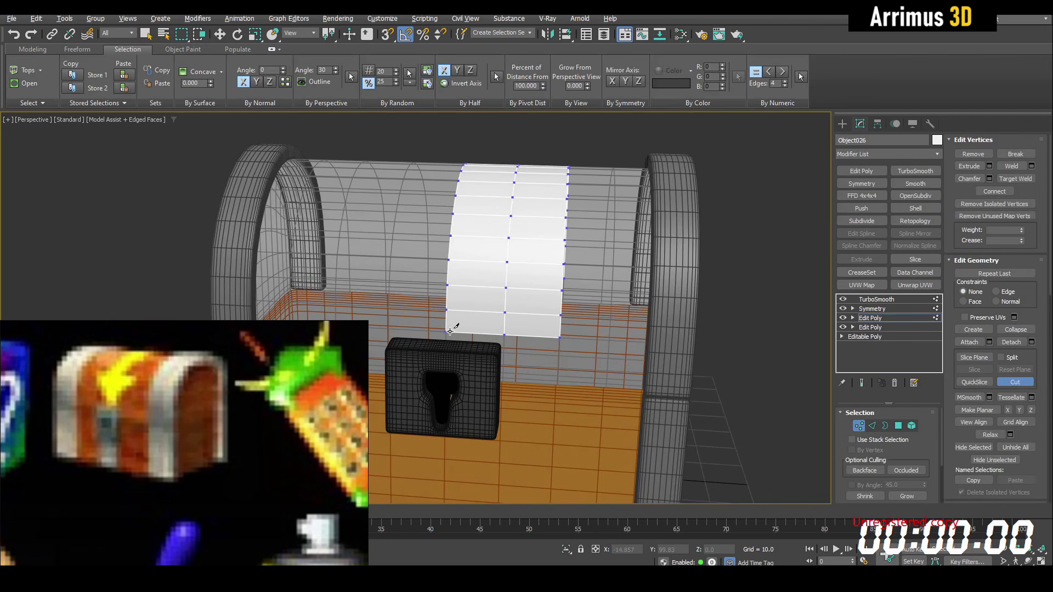
Delete the middle strip's polygons outside the arrow shape, leaving a narrow shaft and a pointed head
{"action": "key", "text": "4"}
{"action": "middle_click_drag", "start_coordinate": [577, 241], "coordinate": [548, 327], "text": "alt"}
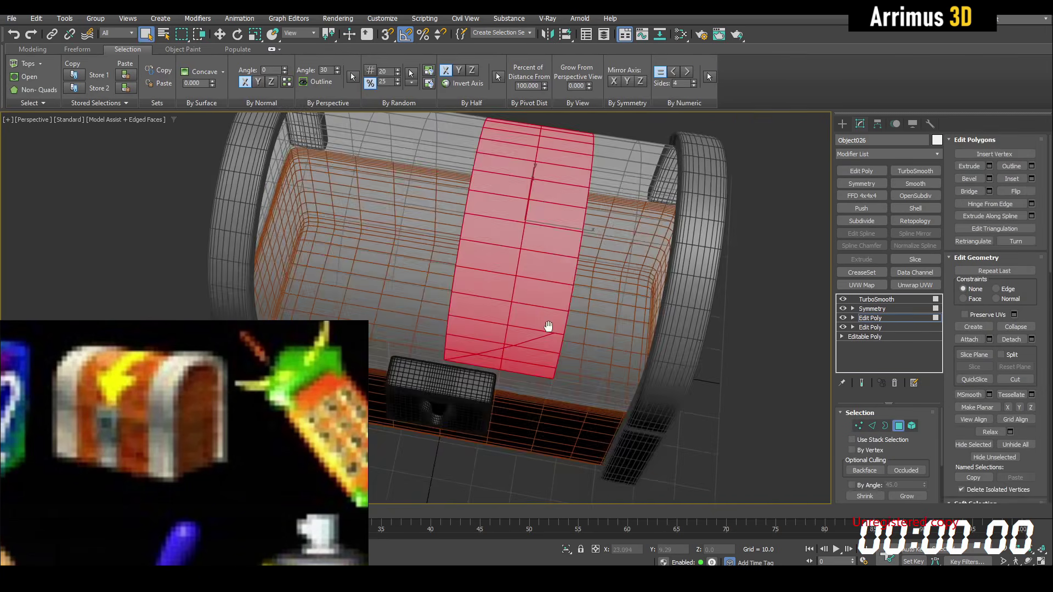
{"action": "left_click_drag", "start_coordinate": [540, 343], "coordinate": [604, 239]}
{"action": "key", "text": "Delete"}
{"action": "middle_click_drag", "start_coordinate": [604, 239], "coordinate": [573, 310]}
{"action": "key", "text": "Delete"}
{"action": "middle_click_drag", "start_coordinate": [566, 354], "coordinate": [494, 296], "text": "alt"}
{"action": "scroll", "coordinate": [460, 299], "scroll_direction": "up", "scroll_amount": 3}
{"action": "left_click_drag", "start_coordinate": [461, 300], "coordinate": [510, 274]}
{"action": "key", "text": "Delete"}
{"action": "left_click", "coordinate": [540, 246]}
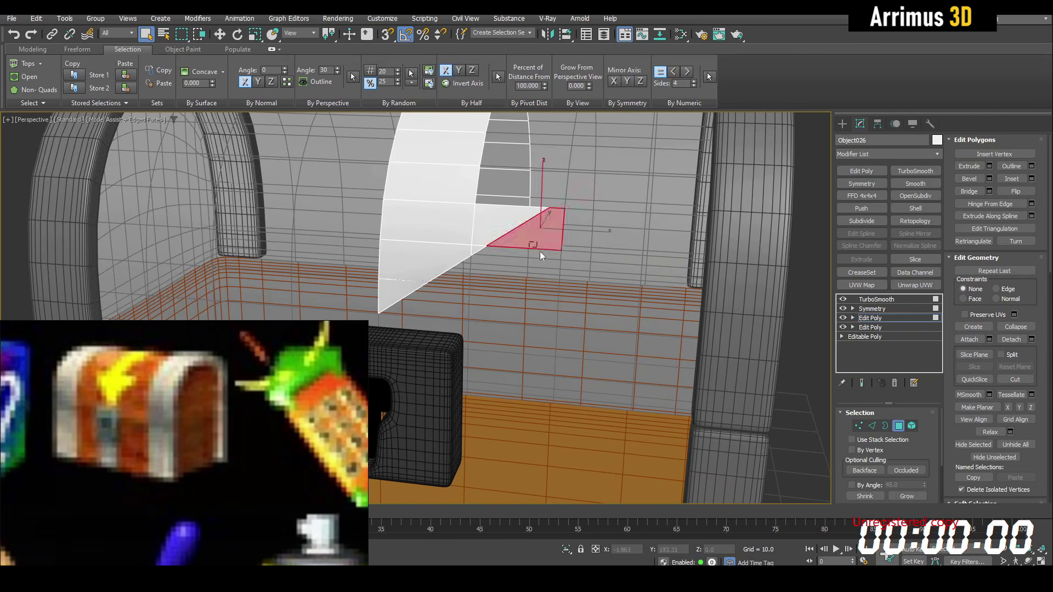
{"action": "key", "text": "Delete"}
{"action": "key", "text": "4"}
Add a Shell modifier with an outer amount of 3.72 beneath Symmetry and view the arrow strip's smoothed result
{"action": "middle_click_drag", "start_coordinate": [541, 254], "coordinate": [527, 291], "text": "alt"}
{"action": "middle_click_drag", "start_coordinate": [631, 296], "coordinate": [548, 285], "text": "alt"}
{"action": "left_click", "coordinate": [914, 209]}
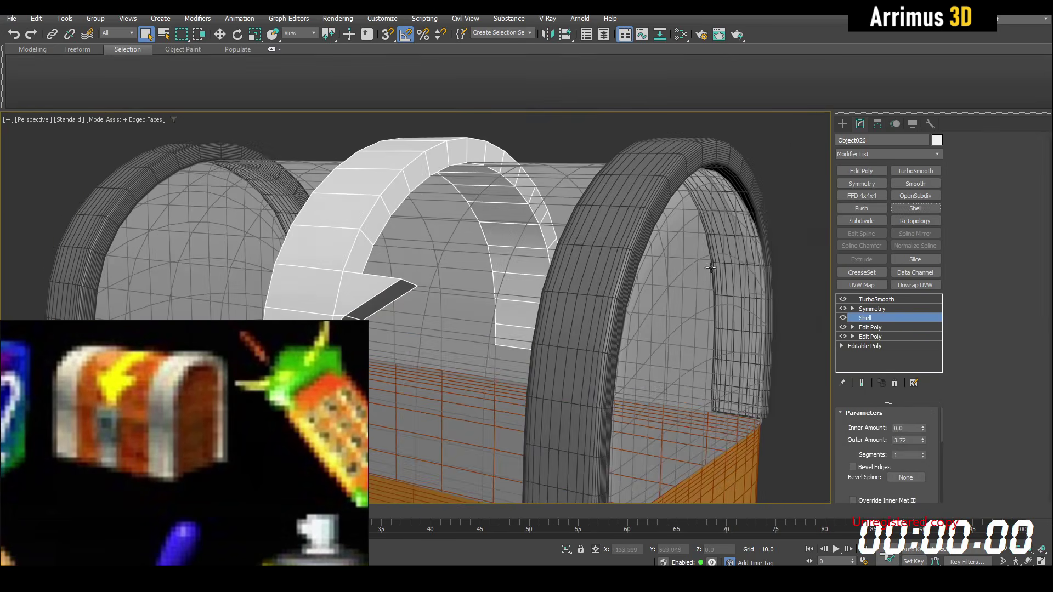
{"action": "middle_click_drag", "start_coordinate": [631, 329], "coordinate": [710, 257]}
{"action": "scroll", "coordinate": [611, 347], "scroll_direction": "down", "scroll_amount": 5}
{"action": "left_click", "coordinate": [874, 300]}
{"action": "scroll", "coordinate": [712, 274], "scroll_direction": "up", "scroll_amount": 5}
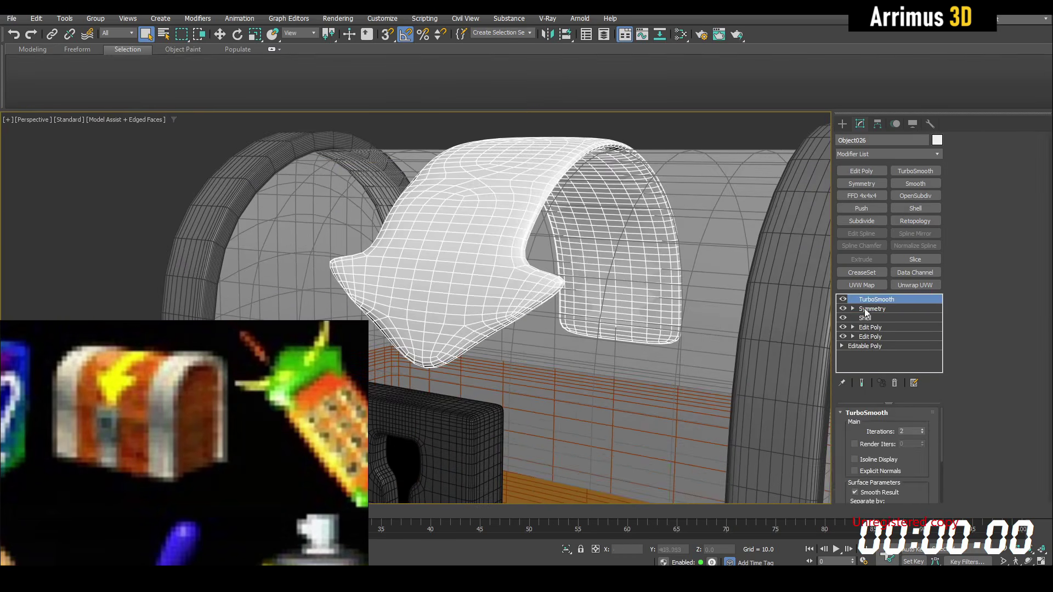
Insert an Edit Poly beneath the Shell, cut supporting edges into the arrowhead and add a lengthwise edge loop along the strip
{"action": "left_click", "coordinate": [869, 328]}
{"action": "left_click", "coordinate": [860, 171]}
{"action": "key", "text": "1"}
{"action": "scroll", "coordinate": [587, 293], "scroll_direction": "up", "scroll_amount": 3}
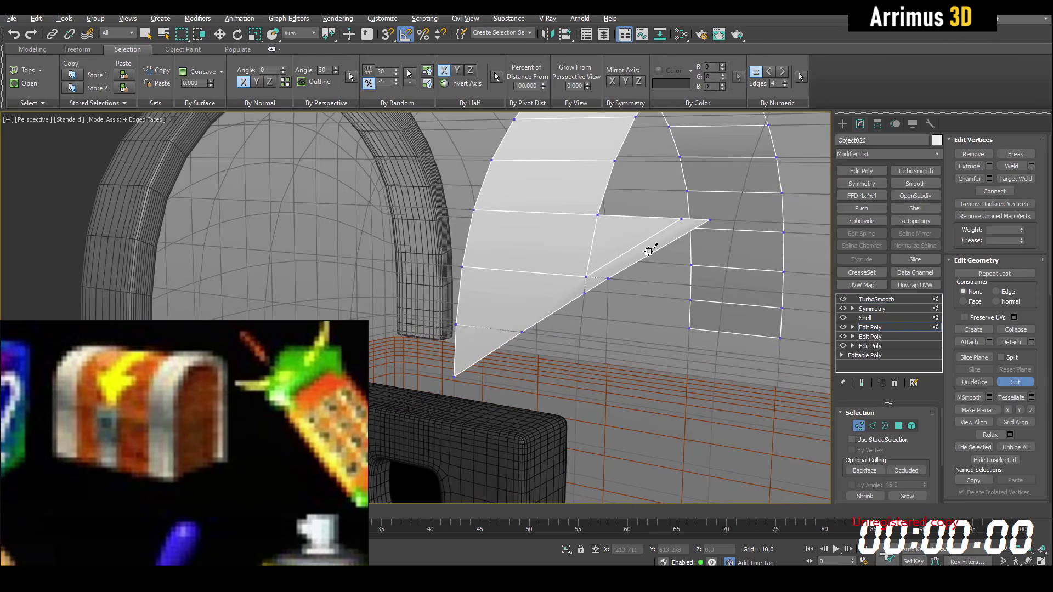
{"action": "left_click", "coordinate": [586, 276]}
{"action": "middle_click_drag", "start_coordinate": [533, 313], "coordinate": [549, 286]}
{"action": "key", "text": "2"}
{"action": "double_click", "coordinate": [497, 261]}
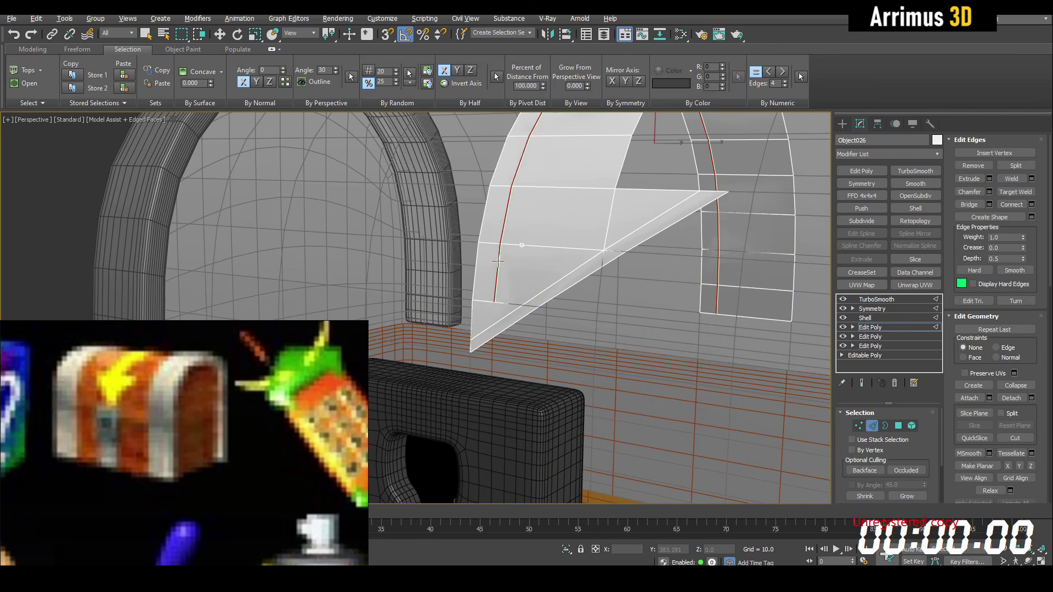
Cut a supporting edge near the tip of the arrowhead and finish the edge flow there
{"action": "key", "text": "1"}
{"action": "scroll", "coordinate": [486, 302], "scroll_direction": "up", "scroll_amount": 3}
{"action": "middle_click_drag", "start_coordinate": [486, 302], "coordinate": [507, 274]}
{"action": "key", "text": "alt+c"}
{"action": "left_click", "coordinate": [499, 340]}
{"action": "right_click", "coordinate": [535, 315]}
{"action": "middle_click_drag", "start_coordinate": [535, 315], "coordinate": [502, 392]}
{"action": "scroll", "coordinate": [522, 353], "scroll_direction": "down", "scroll_amount": 3}
{"action": "key", "text": "w"}
{"action": "key", "text": "2"}
{"action": "double_click", "coordinate": [576, 254]}
{"action": "key", "text": "2"}
Isolate the arrow strip and cut another supporting edge into its arrowhead
{"action": "key", "text": "alt+q"}
{"action": "key", "text": "q"}
{"action": "middle_click_drag", "start_coordinate": [562, 323], "coordinate": [564, 315]}
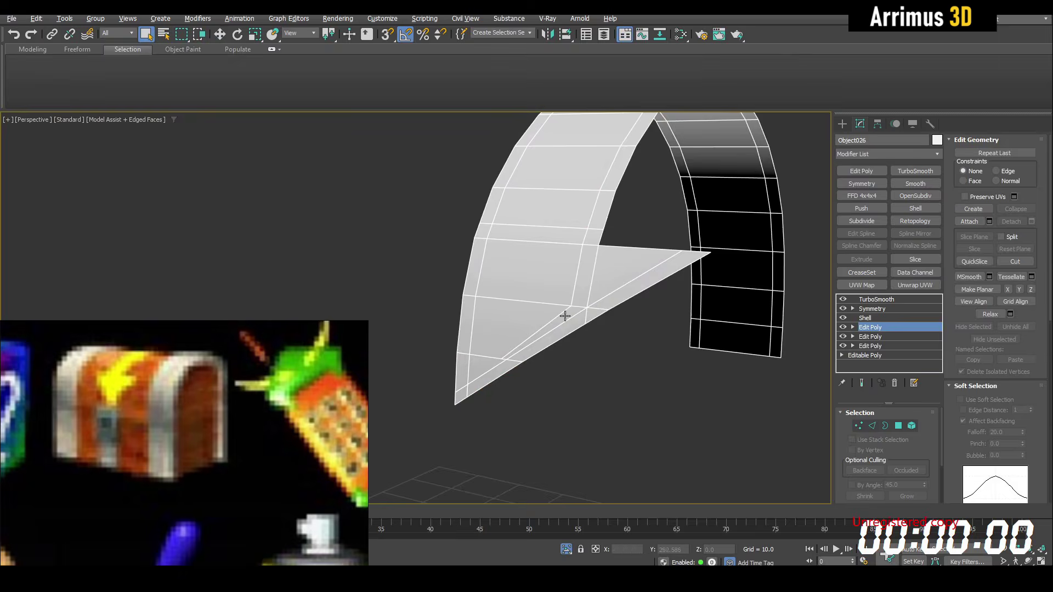
{"action": "scroll", "coordinate": [511, 357], "scroll_direction": "up", "scroll_amount": 3}
{"action": "key", "text": "1"}
{"action": "key", "text": "1"}
{"action": "middle_click_drag", "start_coordinate": [662, 307], "coordinate": [580, 399]}
{"action": "key", "text": "1"}
{"action": "key", "text": "alt+c"}
{"action": "middle_click_drag", "start_coordinate": [539, 316], "coordinate": [586, 280]}
{"action": "left_click", "coordinate": [585, 285]}
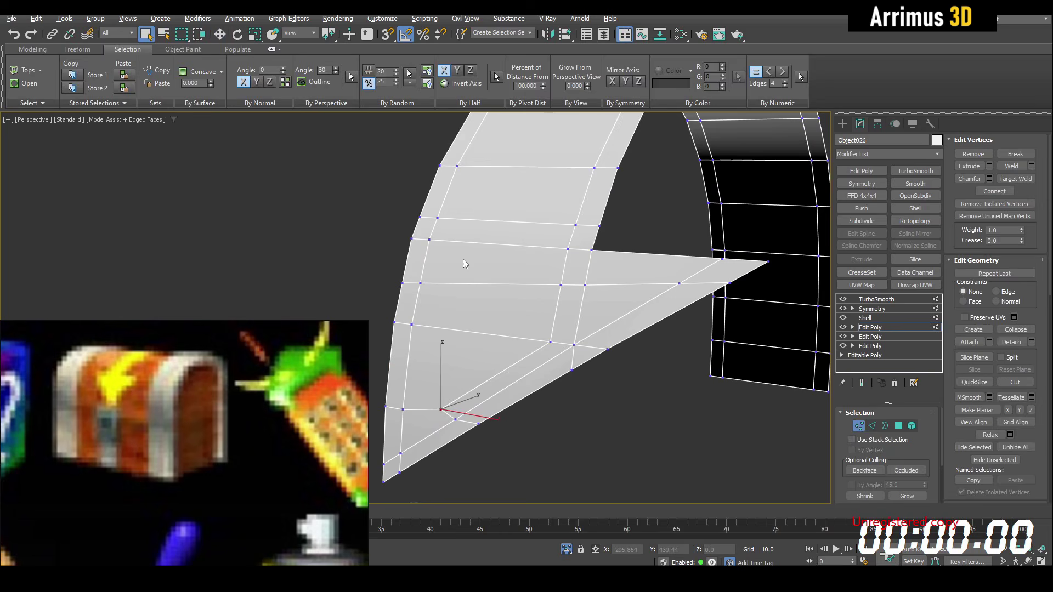
Check the arrowhead's crosswise edge and the smoothed strip, and bring back the other chest parts
{"action": "key", "text": "2"}
{"action": "left_click", "coordinate": [465, 285]}
{"action": "key", "text": "F4"}
{"action": "key", "text": "2"}
{"action": "key", "text": "alt+q"}
{"action": "scroll", "coordinate": [566, 346], "scroll_direction": "down", "scroll_amount": 5}
{"action": "key", "text": "F4"}
{"action": "scroll", "coordinate": [602, 336], "scroll_direction": "up", "scroll_amount": 4}
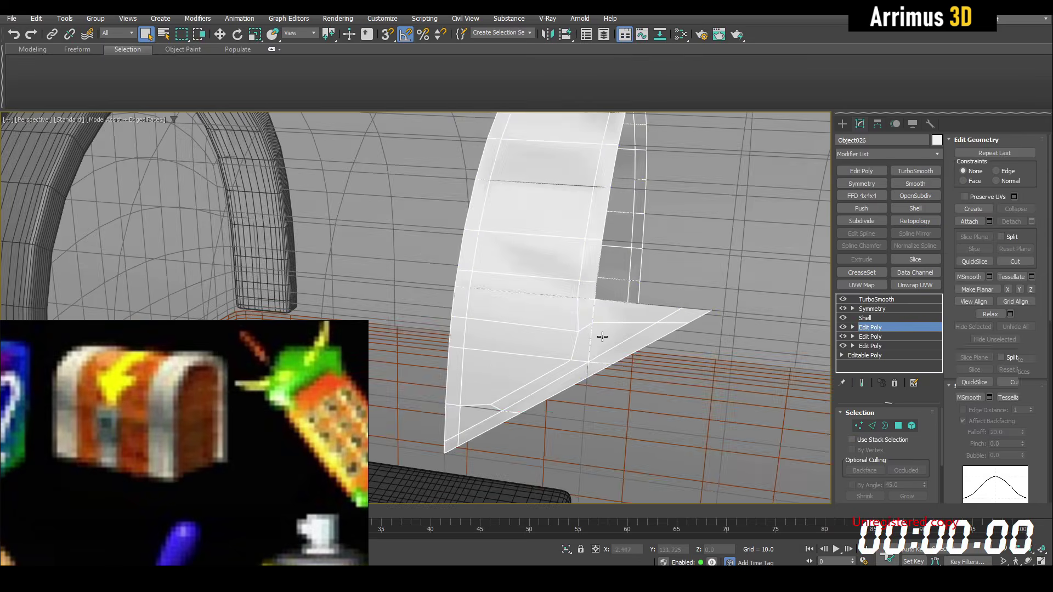
Refine the edges along the arrowhead's slanted side with another cut and view the smoothed surface
{"action": "key", "text": "1"}
{"action": "scroll", "coordinate": [618, 264], "scroll_direction": "up", "scroll_amount": 3}
{"action": "key", "text": "alt+c"}
{"action": "left_click", "coordinate": [618, 406]}
{"action": "key", "text": "2"}
{"action": "left_click", "coordinate": [603, 405]}
{"action": "key", "text": "F4"}
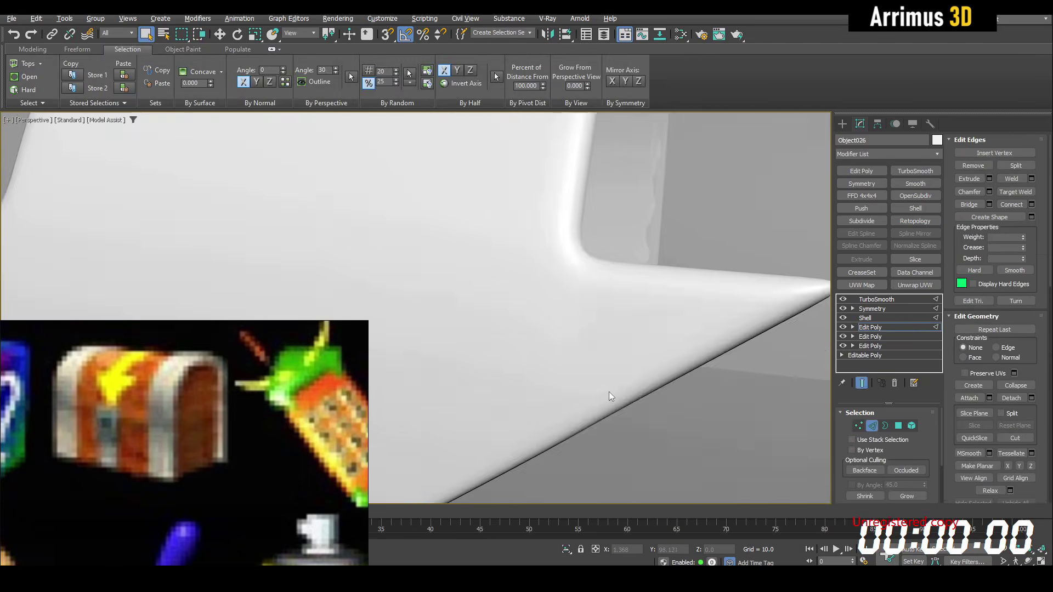
Turn off see-through display and change the arrow strip's object color to yellow
{"action": "key", "text": "2"}
{"action": "scroll", "coordinate": [611, 392], "scroll_direction": "down", "scroll_amount": 8}
{"action": "left_click", "coordinate": [622, 301]}
{"action": "key", "text": "alt+x"}
{"action": "left_click", "coordinate": [937, 140]}
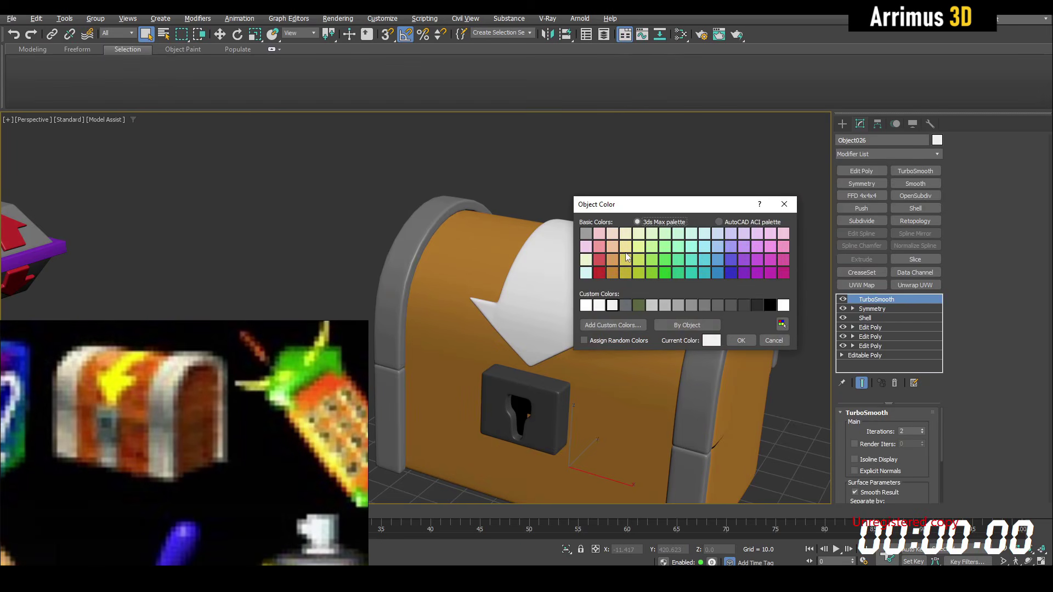
{"action": "left_click", "coordinate": [744, 345]}
{"action": "middle_click_drag", "start_coordinate": [743, 345], "coordinate": [752, 343], "text": "alt"}
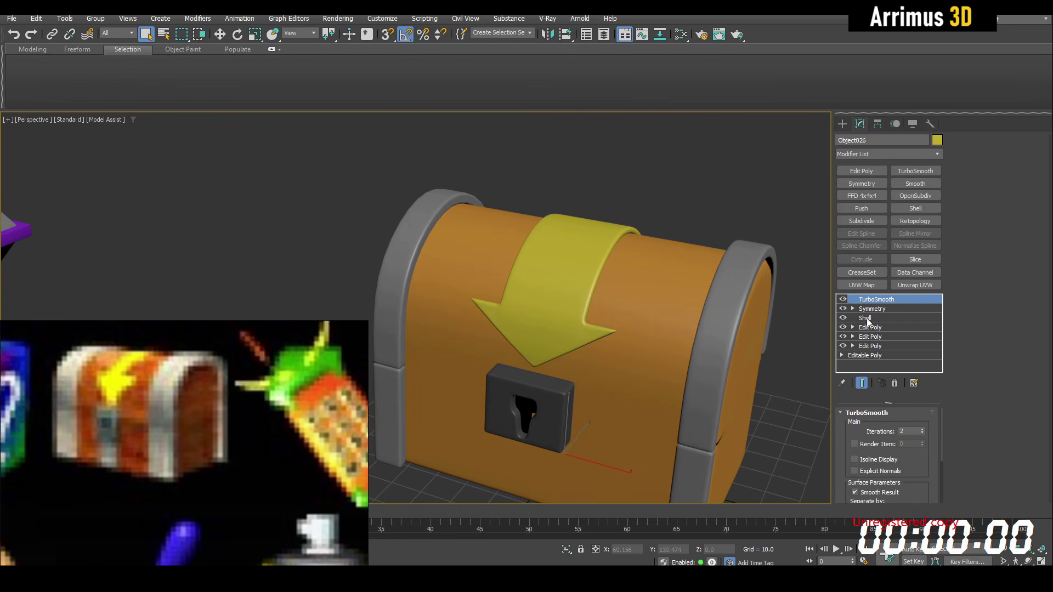
Add an Edit Poly above the arrow strip's Shell and adjust its vertices while viewing the smoothed chest
{"action": "left_click", "coordinate": [864, 318]}
{"action": "left_click", "coordinate": [861, 170]}
{"action": "key", "text": "1"}
{"action": "left_click_drag", "start_coordinate": [647, 294], "coordinate": [627, 289]}
{"action": "key", "text": "w"}
{"action": "left_click", "coordinate": [862, 382]}
{"action": "left_click", "coordinate": [861, 383]}
{"action": "key", "text": "1"}
{"action": "scroll", "coordinate": [652, 240], "scroll_direction": "down", "scroll_amount": 10}
{"action": "left_click", "coordinate": [660, 326]}
{"action": "scroll", "coordinate": [639, 285], "scroll_direction": "up", "scroll_amount": 6}
{"action": "scroll", "coordinate": [665, 262], "scroll_direction": "up", "scroll_amount": 3}
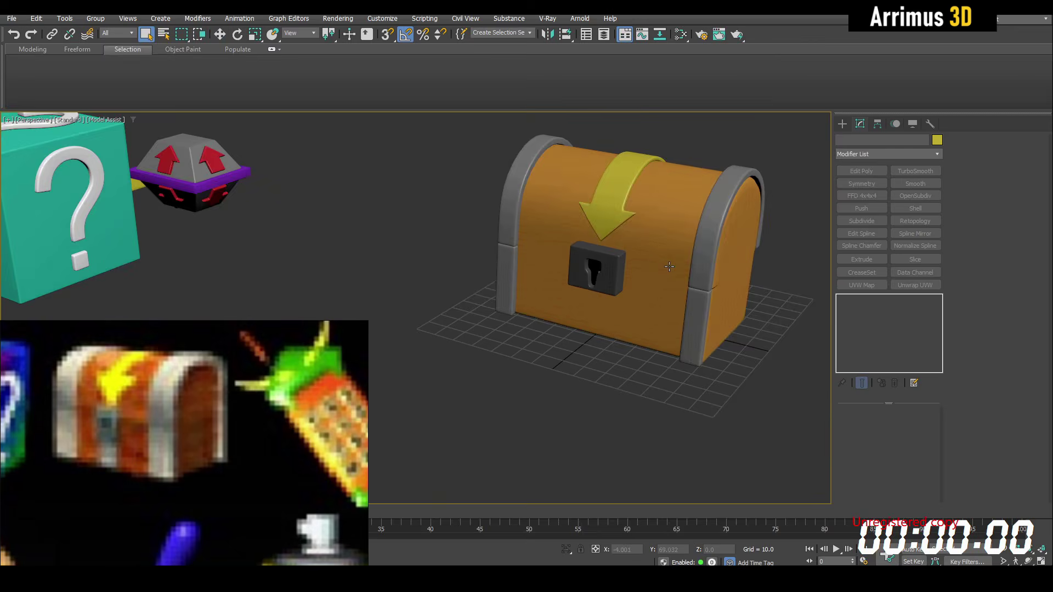
Isolate the chest lid and delete the Edit Poly above its TurboSmooth modifier
{"action": "left_click", "coordinate": [665, 269]}
{"action": "key", "text": "alt+q"}
{"action": "key", "text": "F4"}
{"action": "scroll", "coordinate": [670, 333], "scroll_direction": "up", "scroll_amount": 4}
{"action": "middle_click_drag", "start_coordinate": [670, 334], "coordinate": [673, 236], "text": "alt"}
{"action": "left_click", "coordinate": [605, 321]}
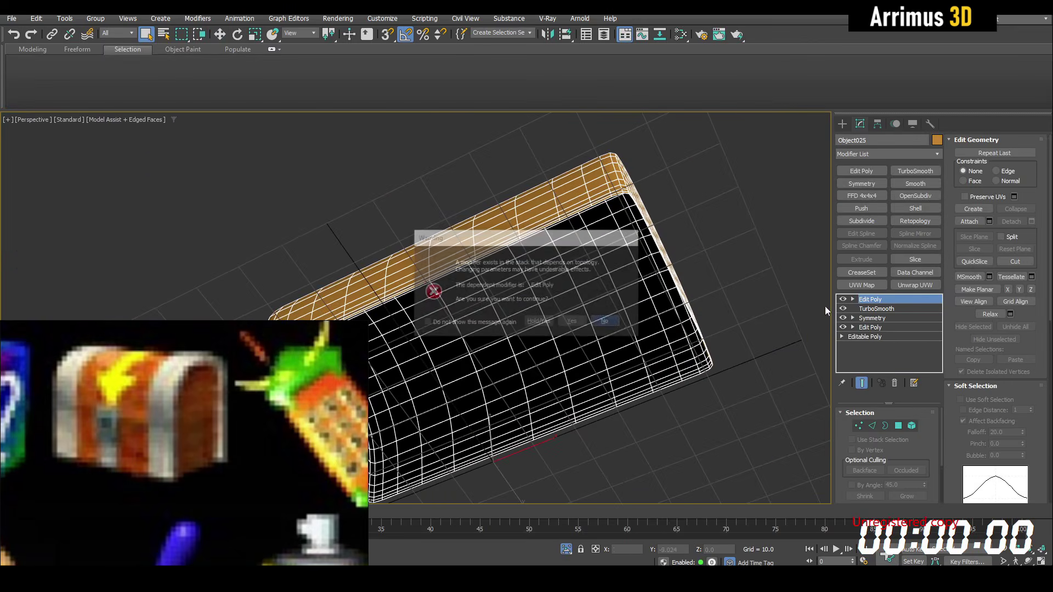
{"action": "middle_click_drag", "start_coordinate": [825, 308], "coordinate": [825, 304]}
{"action": "right_click", "coordinate": [867, 300]}
{"action": "left_click", "coordinate": [882, 318]}
{"action": "left_click", "coordinate": [863, 319]}
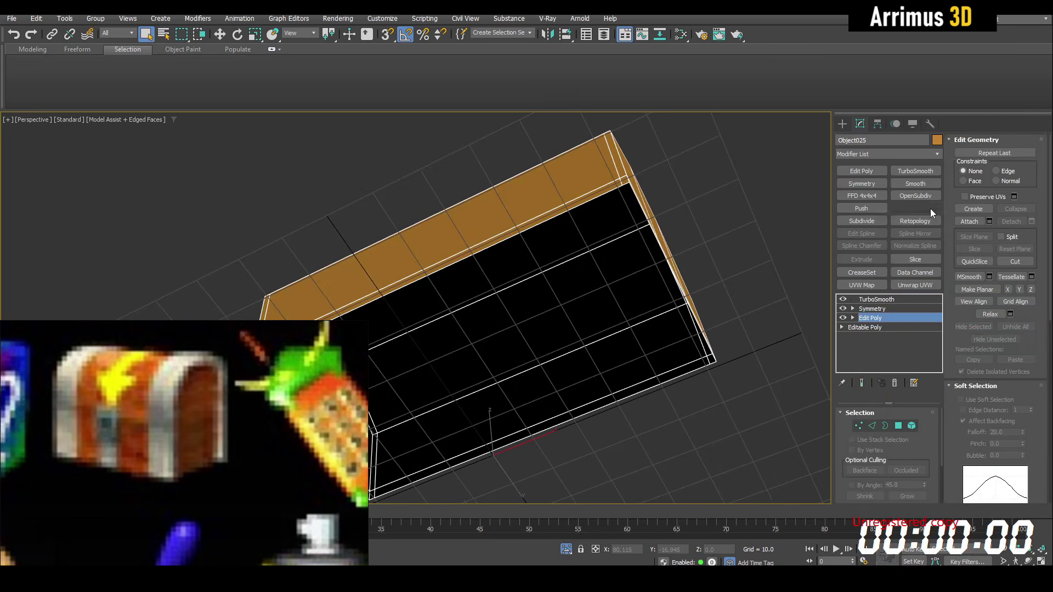
Add a Shell with an inner amount of 1.0 beneath the lid's Symmetry, followed by an Edit Poly
{"action": "left_click", "coordinate": [927, 209]}
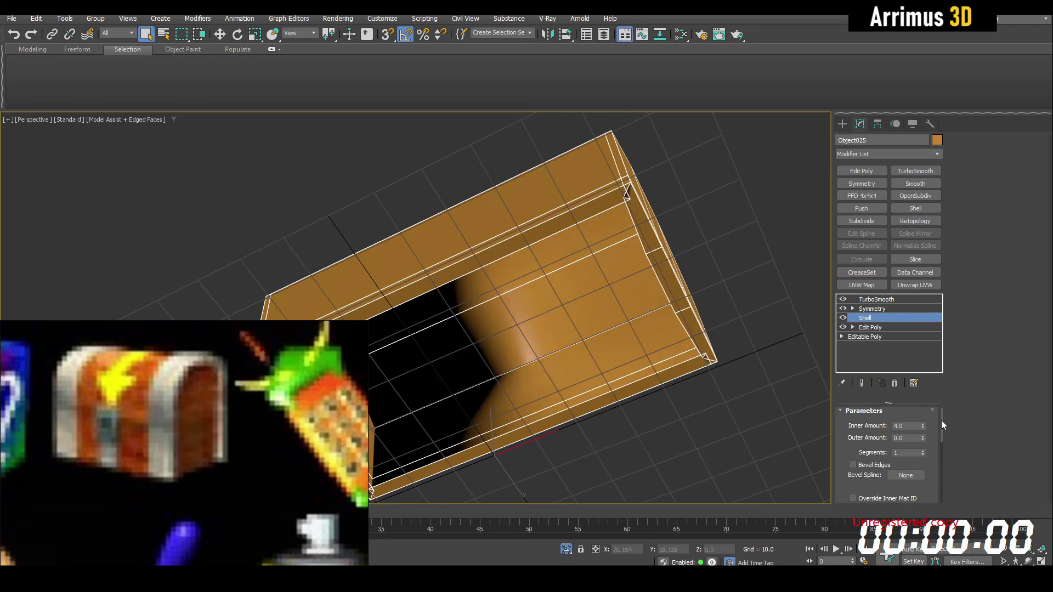
{"action": "left_click", "coordinate": [883, 490]}
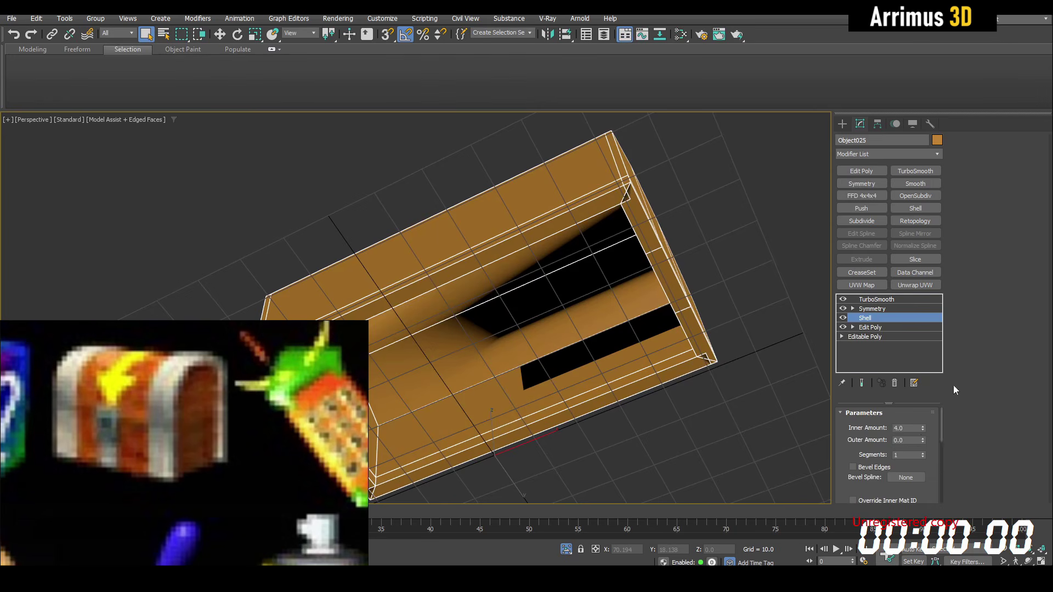
{"action": "type", "text": "2"}
{"action": "key", "text": "Return"}
{"action": "left_click", "coordinate": [861, 171]}
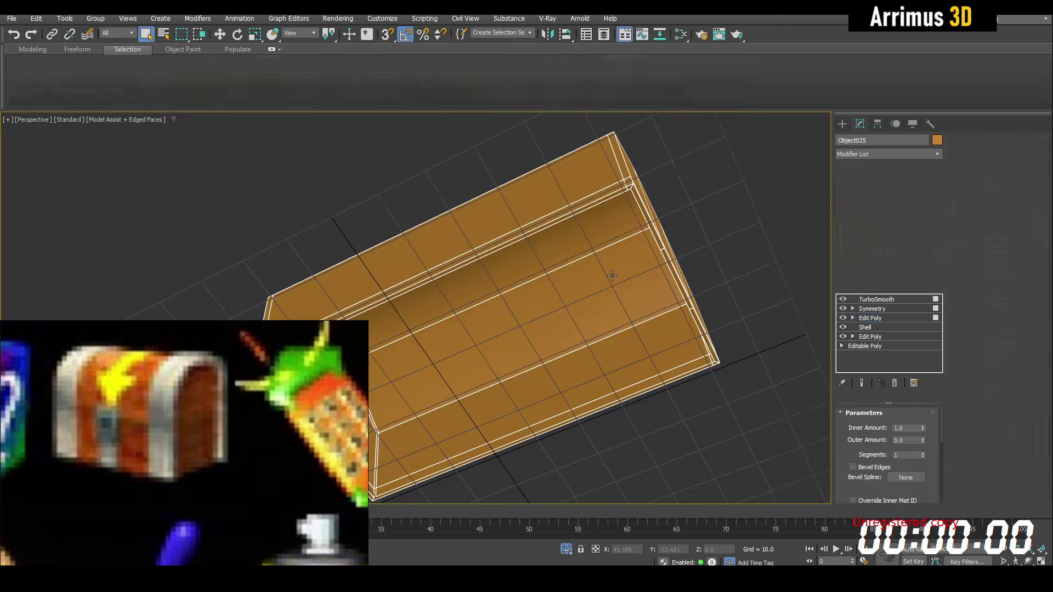
Select the lid's inner polygons and scale them to thicken the lid's walls
{"action": "key", "text": "4"}
{"action": "left_click", "coordinate": [616, 275]}
{"action": "middle_click_drag", "start_coordinate": [616, 274], "coordinate": [668, 265], "text": "alt"}
{"action": "left_click", "coordinate": [564, 451], "text": "ctrl"}
{"action": "left_click", "coordinate": [618, 384], "text": "ctrl"}
{"action": "middle_click_drag", "start_coordinate": [619, 384], "coordinate": [466, 329], "text": "alt"}
{"action": "left_click", "coordinate": [363, 306], "text": "ctrl"}
{"action": "middle_click_drag", "start_coordinate": [363, 306], "coordinate": [482, 219], "text": "alt"}
{"action": "key", "text": "r"}
{"action": "left_click_drag", "start_coordinate": [498, 196], "coordinate": [498, 214]}
{"action": "scroll", "coordinate": [627, 156], "scroll_direction": "up", "scroll_amount": 3}
{"action": "middle_click_drag", "start_coordinate": [627, 155], "coordinate": [574, 229]}
Connect the ring of edges across the lid's rim to add a supporting edge loop
{"action": "key", "text": "2"}
{"action": "key", "text": "q"}
{"action": "left_click", "coordinate": [640, 185]}
{"action": "key", "text": "alt+r"}
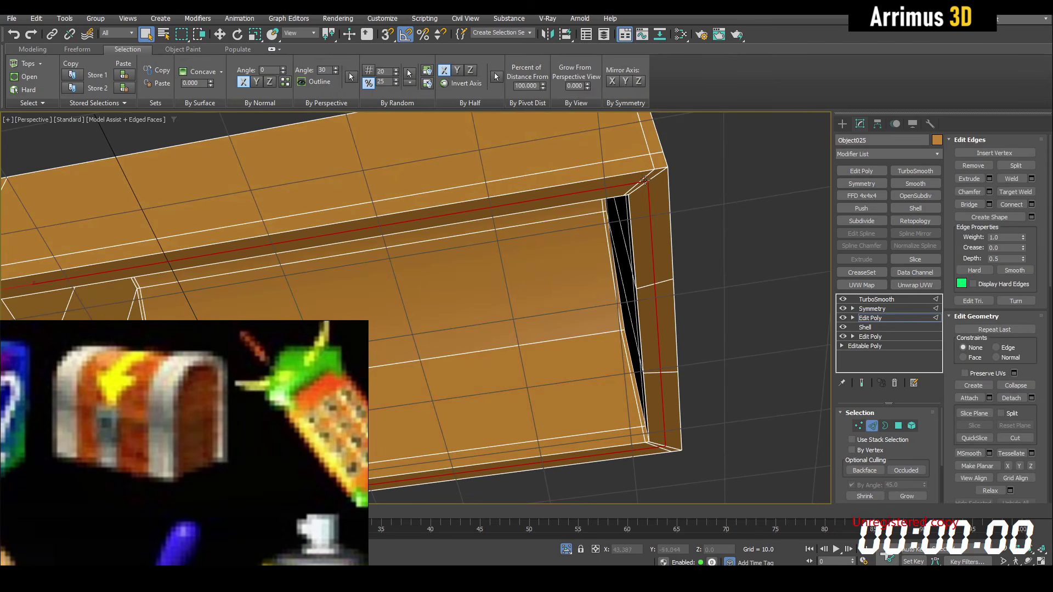
{"action": "key", "text": "ctrl+shift+e"}
{"action": "type", "text": "2"}
Select the chest's base and add a Shell and an Edit Poly beneath its Symmetry
{"action": "left_click", "coordinate": [548, 319]}
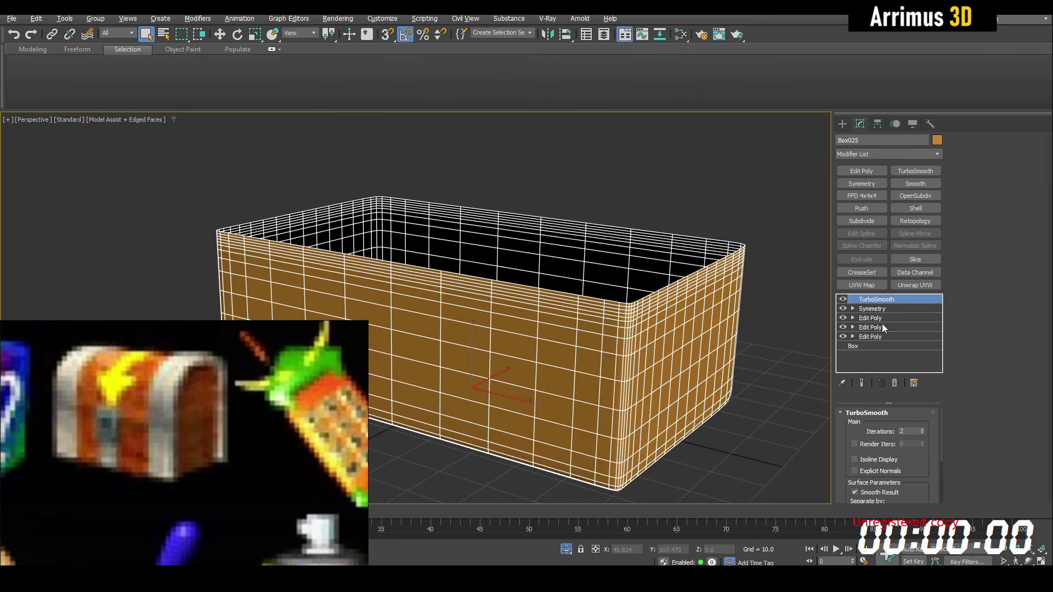
{"action": "left_click", "coordinate": [926, 215]}
{"action": "left_click", "coordinate": [862, 171]}
Select the base's inner polygons by a 45-degree angle and scale them to thicken the walls
{"action": "key", "text": "4"}
{"action": "left_click", "coordinate": [852, 485]}
{"action": "left_click", "coordinate": [415, 206]}
{"action": "left_click", "coordinate": [348, 198], "text": "ctrl"}
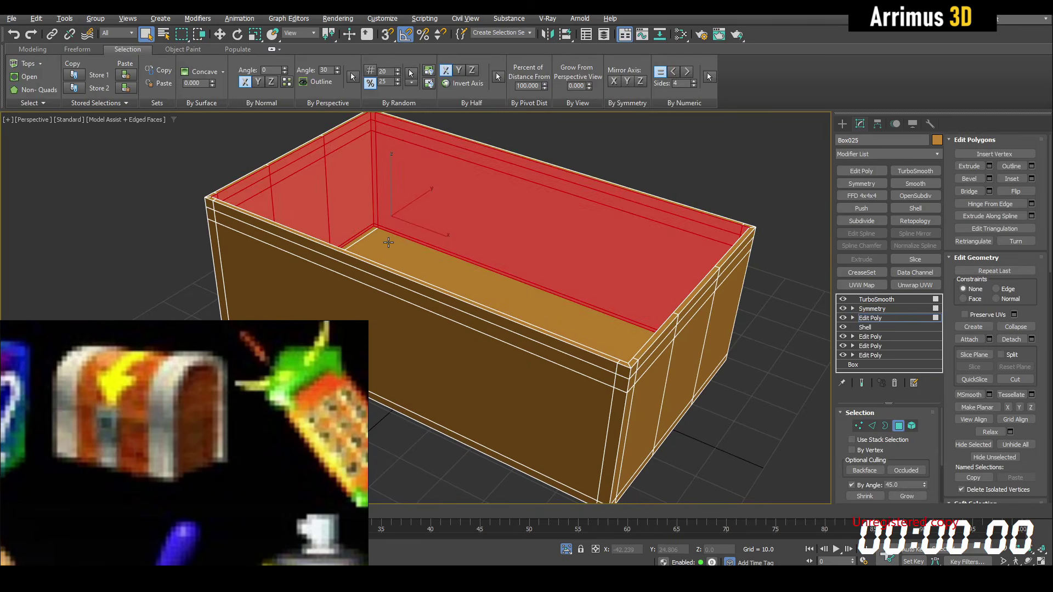
{"action": "middle_click_drag", "start_coordinate": [387, 240], "coordinate": [576, 200], "text": "alt"}
{"action": "left_click", "coordinate": [592, 231], "text": "ctrl"}
{"action": "scroll", "coordinate": [575, 220], "scroll_direction": "up", "scroll_amount": 2}
{"action": "left_click", "coordinate": [852, 485]}
{"action": "key", "text": "r"}
{"action": "left_click_drag", "start_coordinate": [459, 322], "coordinate": [499, 323]}
{"action": "middle_click_drag", "start_coordinate": [549, 318], "coordinate": [557, 319]}
Connect the ring of edges across the base's rim to add a supporting edge loop
{"action": "key", "text": "2"}
{"action": "key", "text": "q"}
{"action": "left_click", "coordinate": [702, 313]}
{"action": "key", "text": "alt+r"}
{"action": "key", "text": "ctrl+shift+e"}
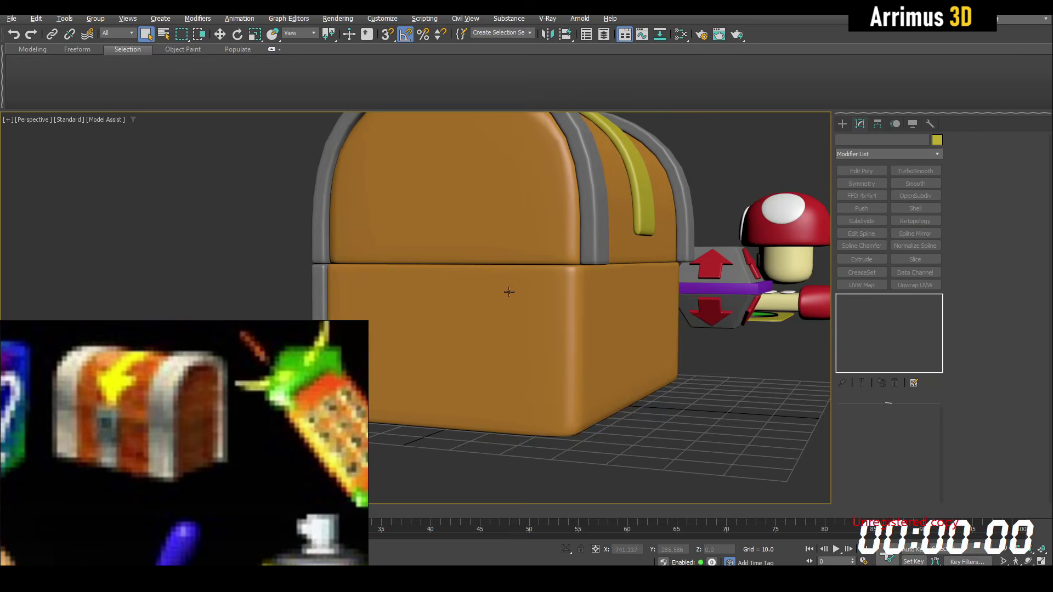
Detach the polygons for a rear corner piece from the gray trim as Object028
{"action": "left_click", "coordinate": [509, 292]}
{"action": "left_click", "coordinate": [882, 318]}
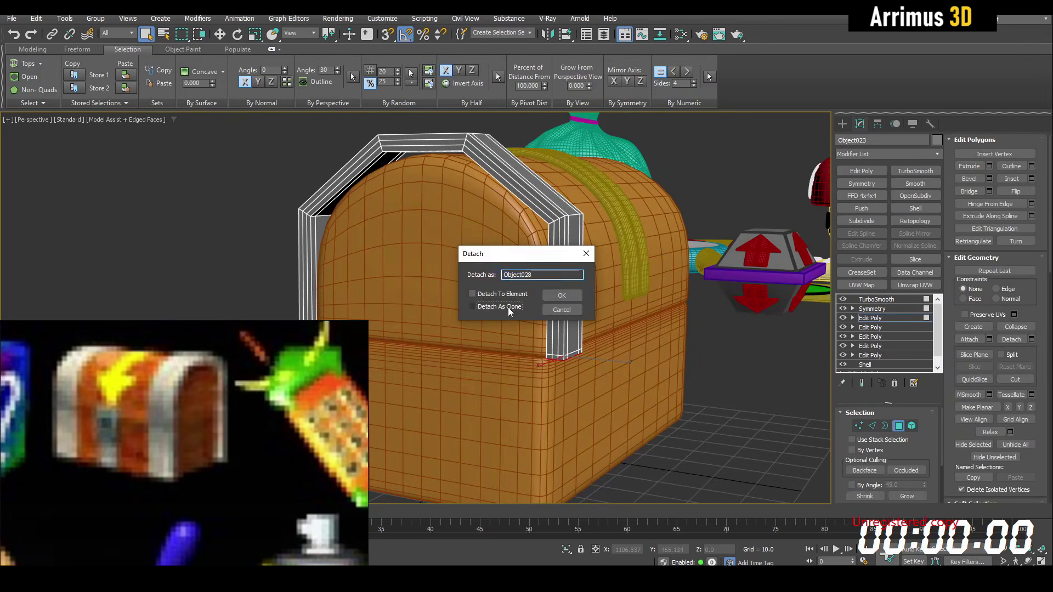
{"action": "left_click", "coordinate": [561, 295]}
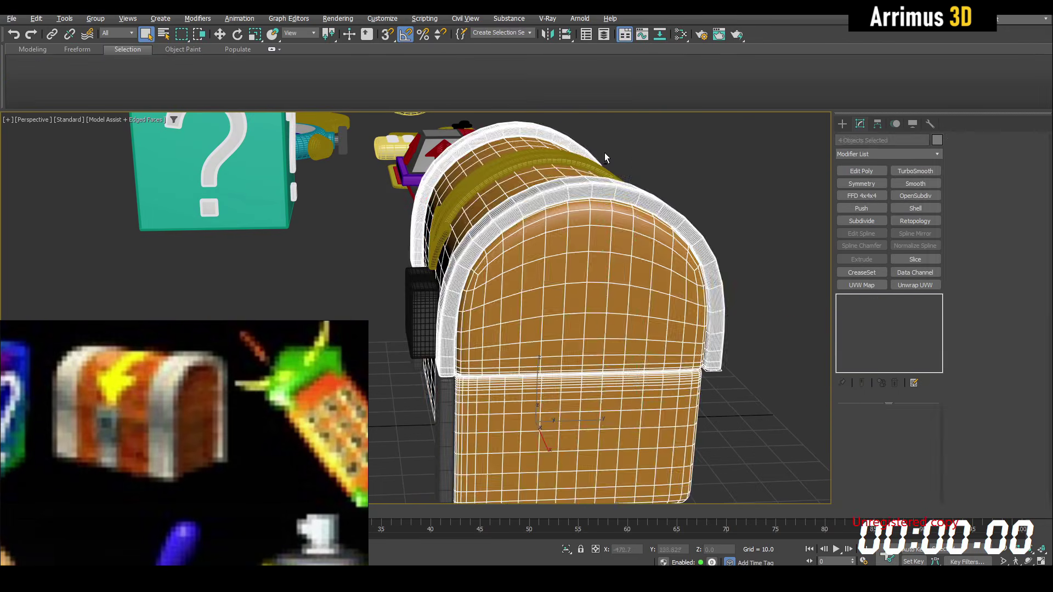
Add a Shell to the detached rear corner piece and connect supporting edges in an Edit Poly above it
{"action": "left_click", "coordinate": [916, 208]}
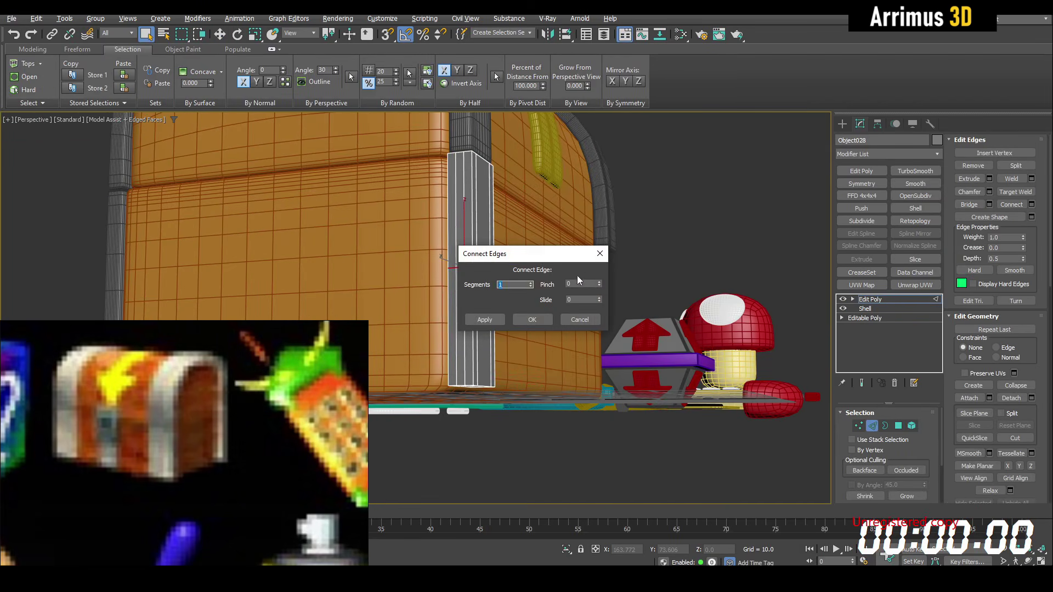
{"action": "left_click", "coordinate": [870, 299]}
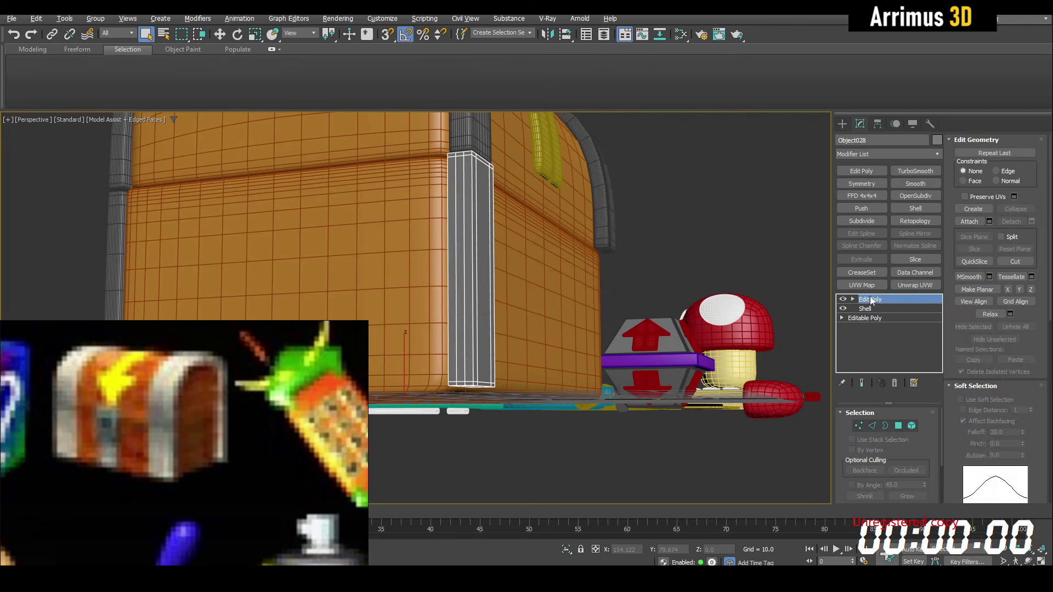
{"action": "right_click", "coordinate": [873, 300]}
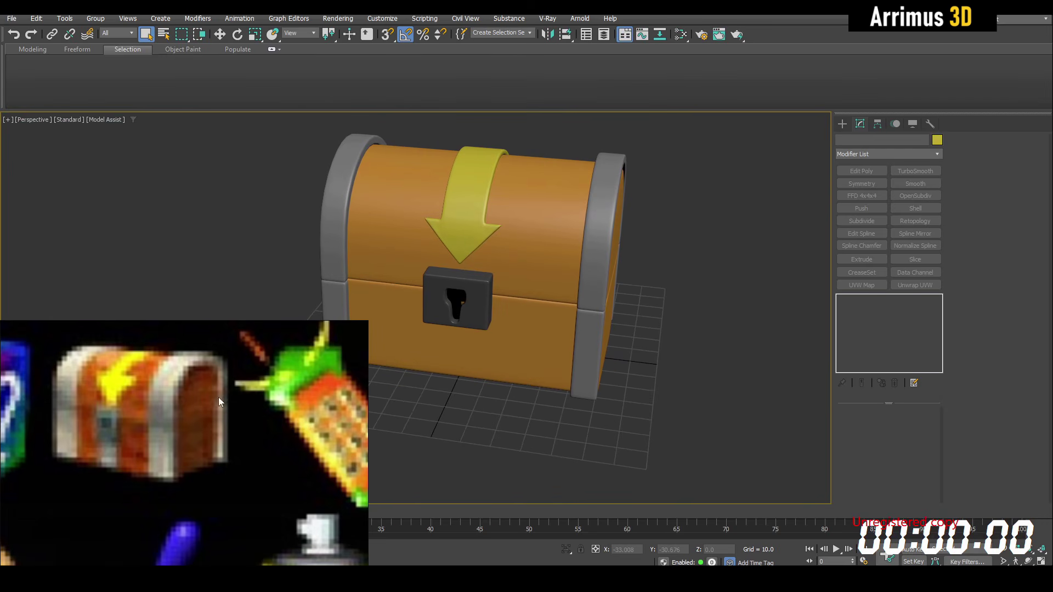